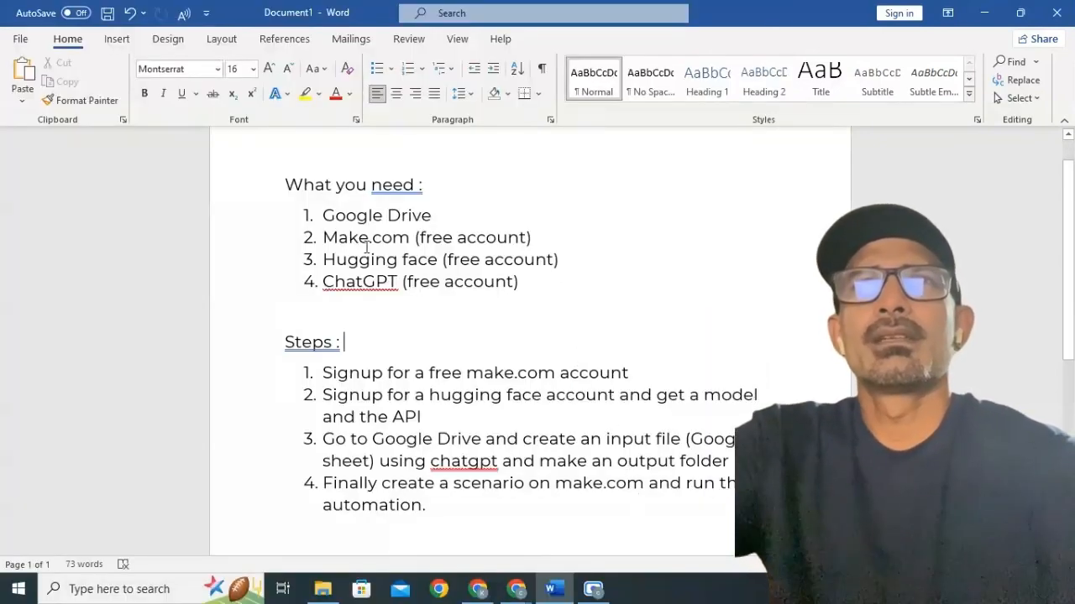
Step: Review the required services and the four setup steps listed in the document
left_click_drag(324, 215, 397, 217)
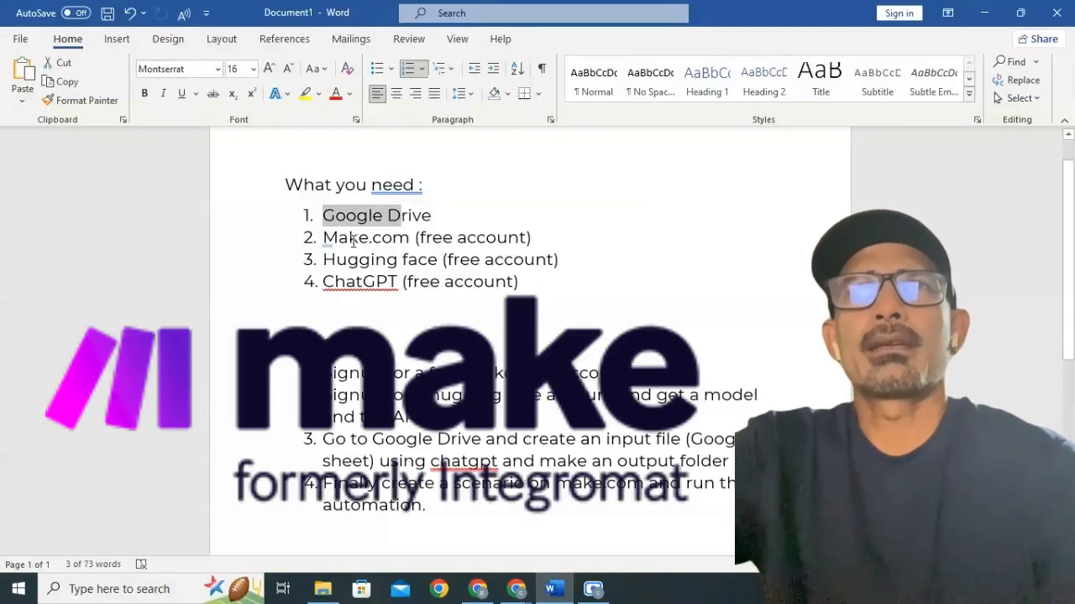
double_click(361, 239)
left_click(463, 248)
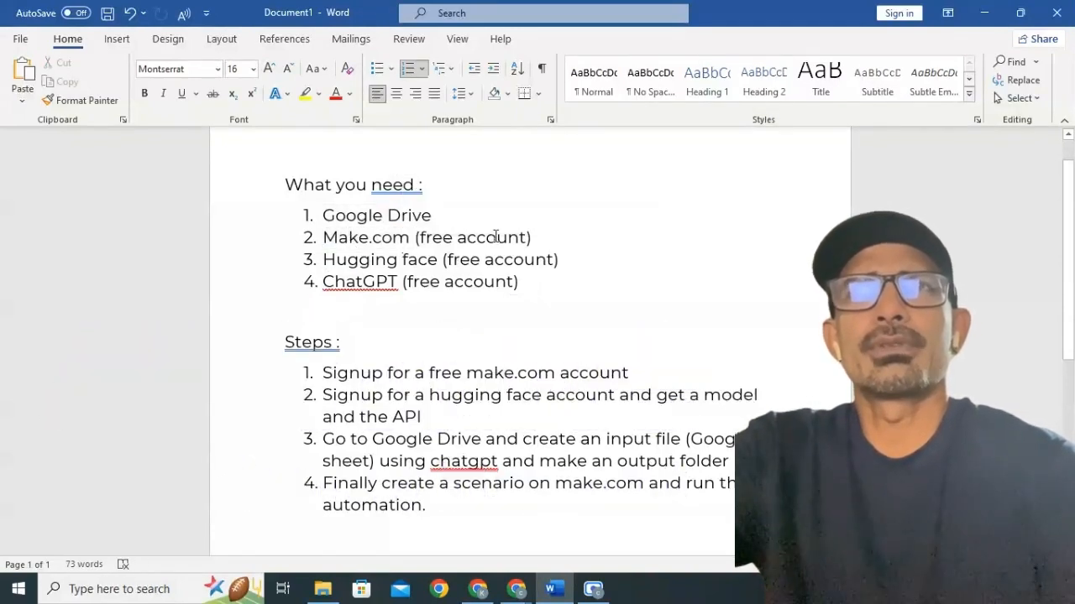
double_click(344, 263)
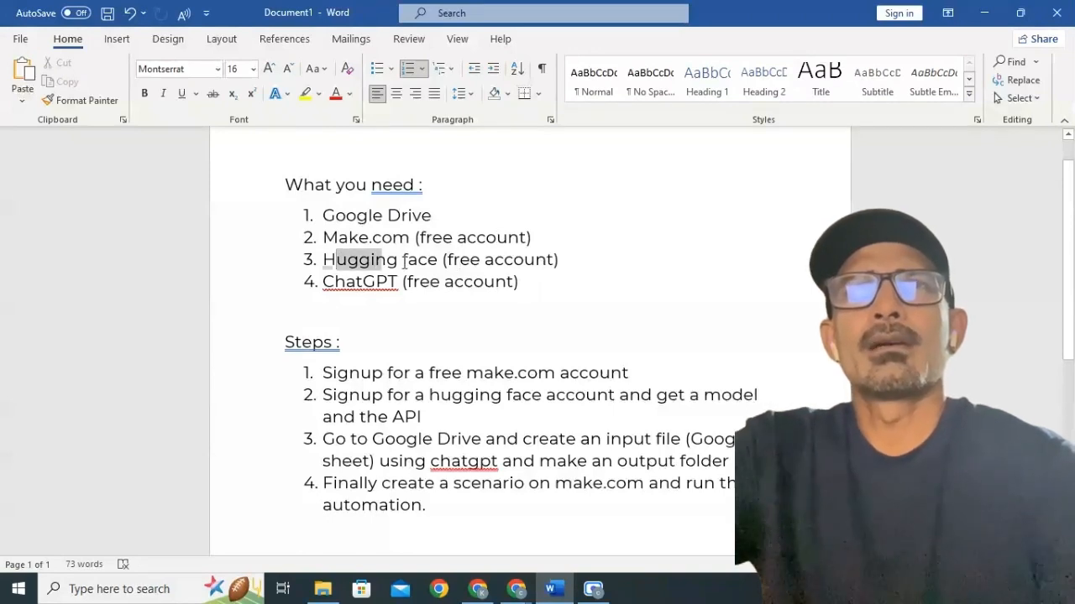
left_click(434, 263)
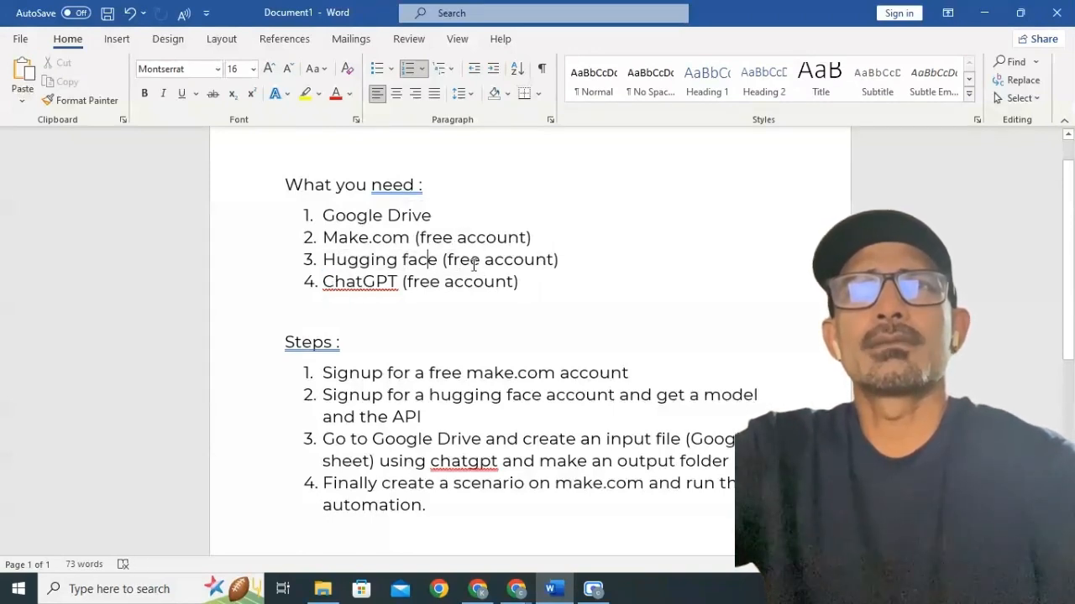
left_click_drag(464, 263, 554, 261)
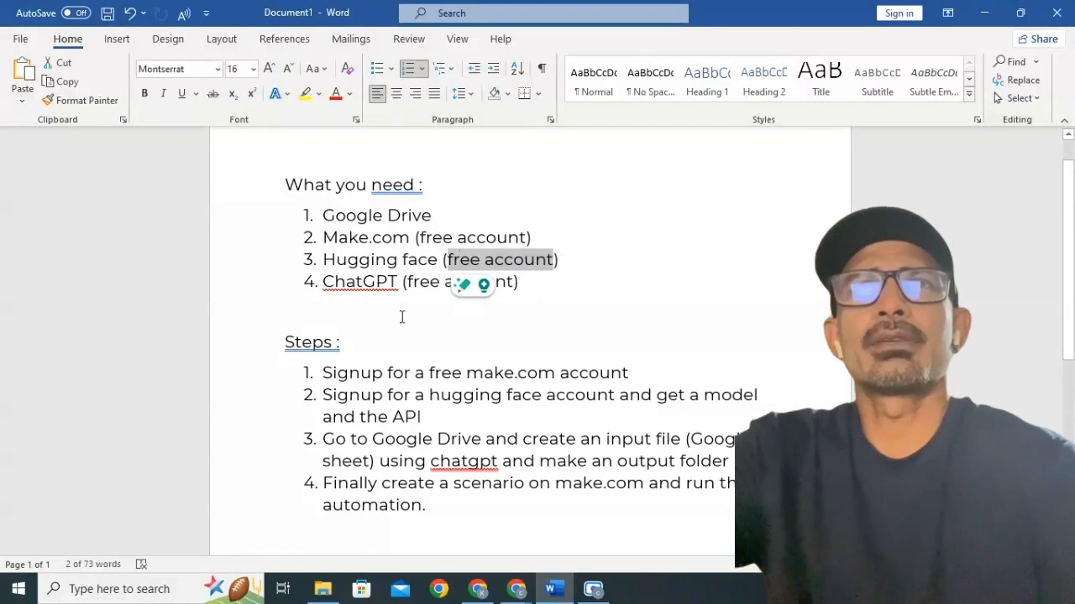
left_click(401, 314)
left_click_drag(417, 285, 323, 285)
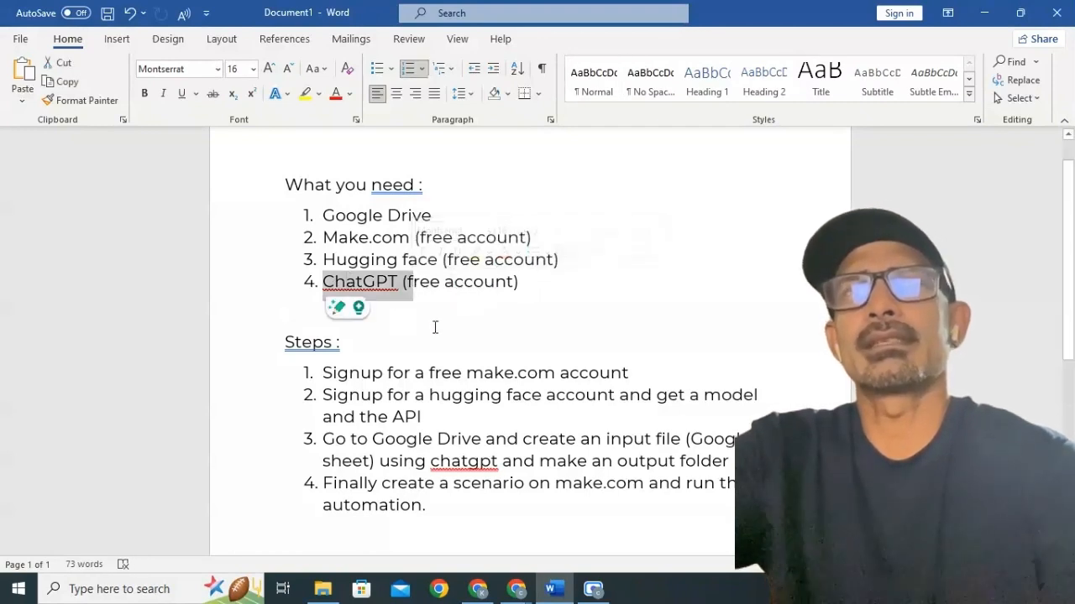
left_click(435, 327)
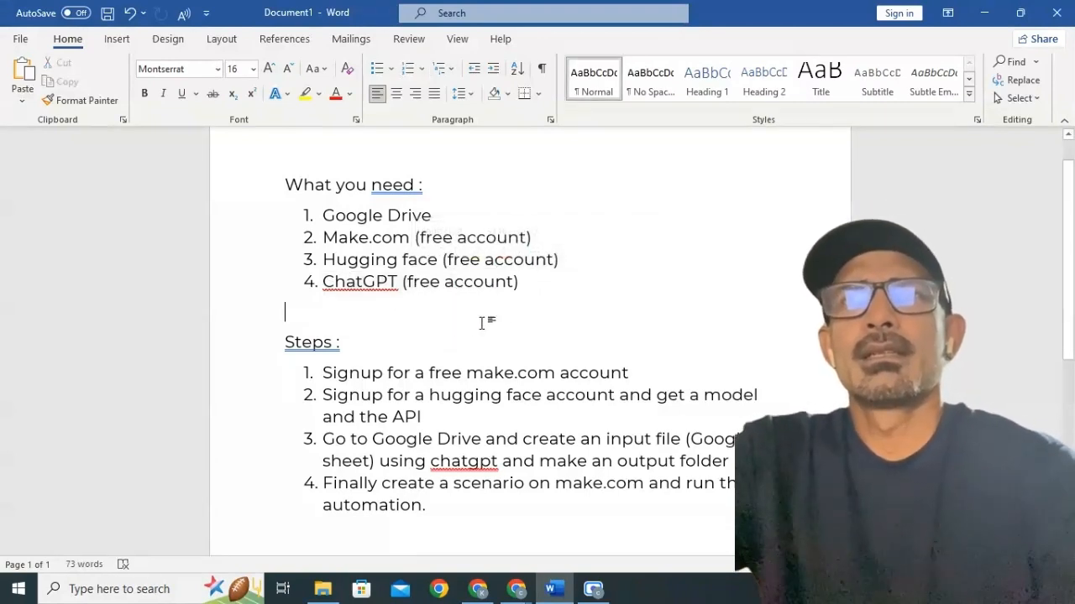
scroll(576, 310, "down", 1)
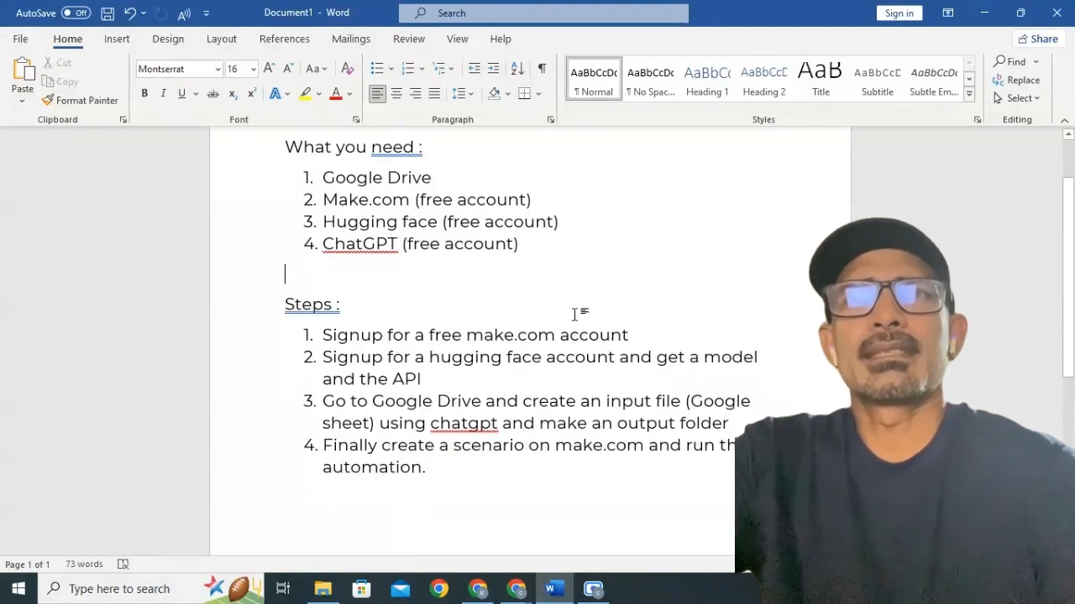
scroll(521, 328, "up", 1)
left_click_drag(324, 374, 503, 401)
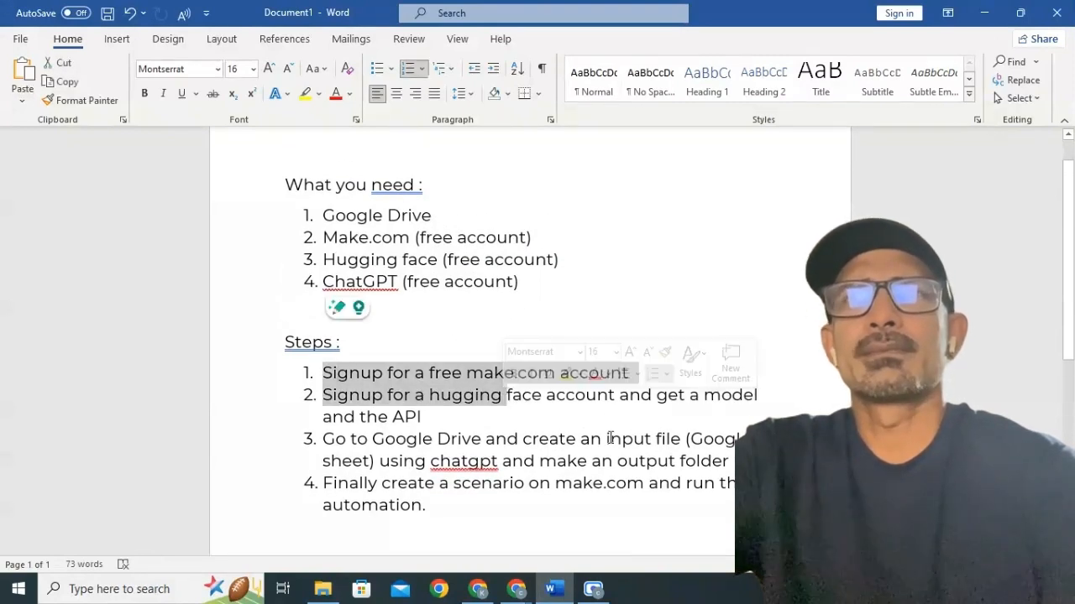
left_click(606, 439)
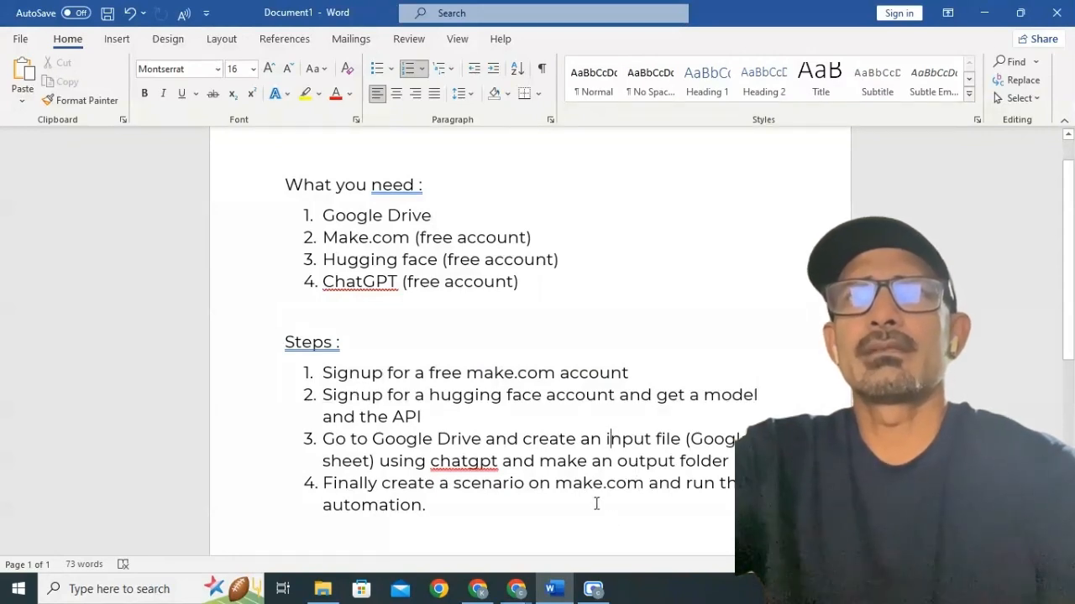
Step: Switch to Chrome, open make.com in a new tab and sign up for a free account with Google
left_click(517, 590)
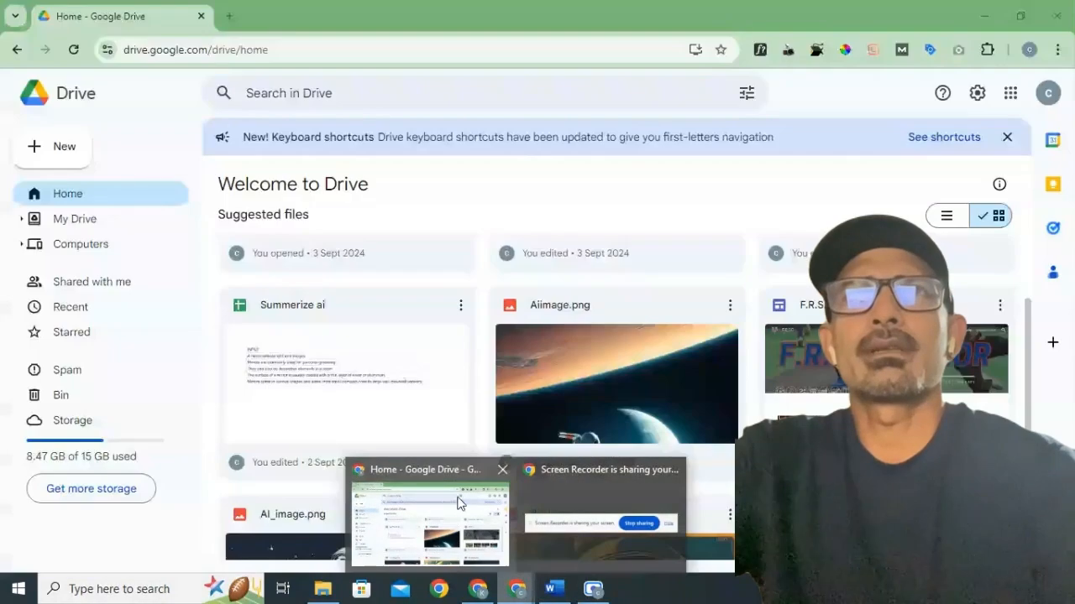
left_click(461, 506)
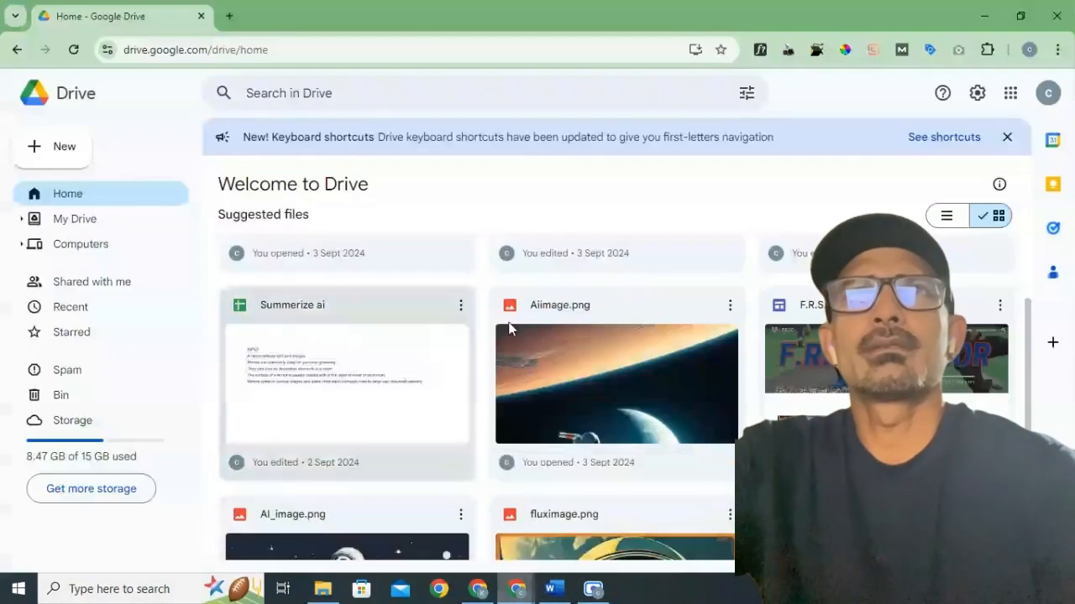
left_click(229, 15)
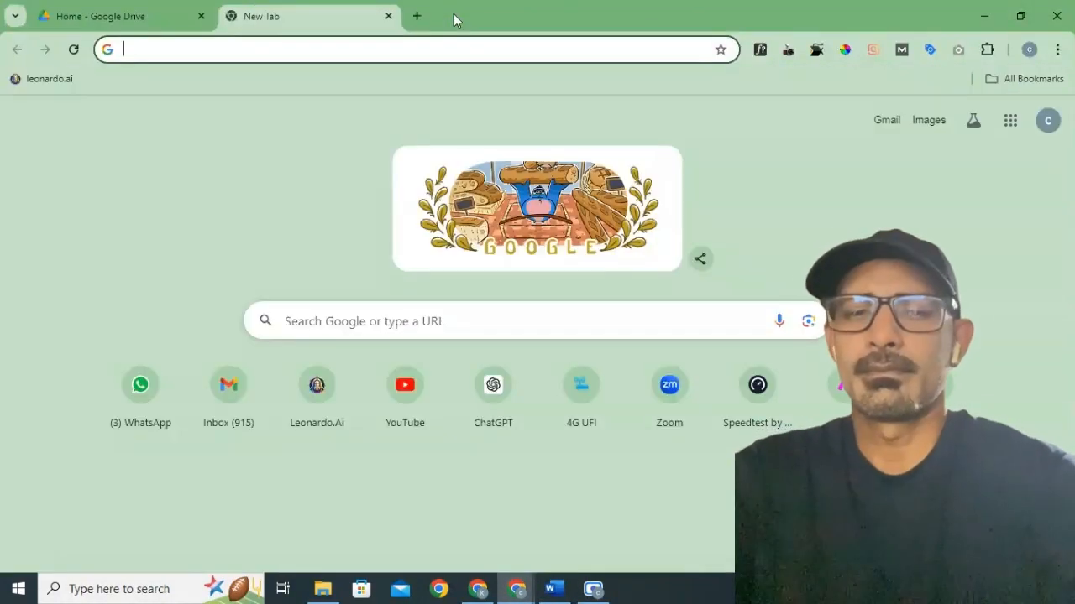
type("ma")
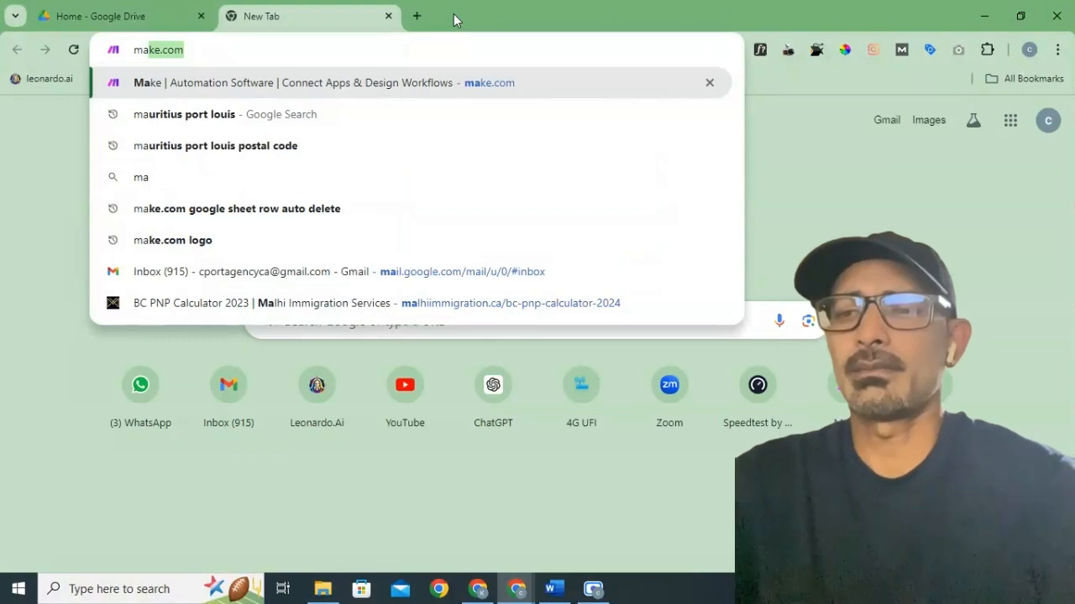
key("Return")
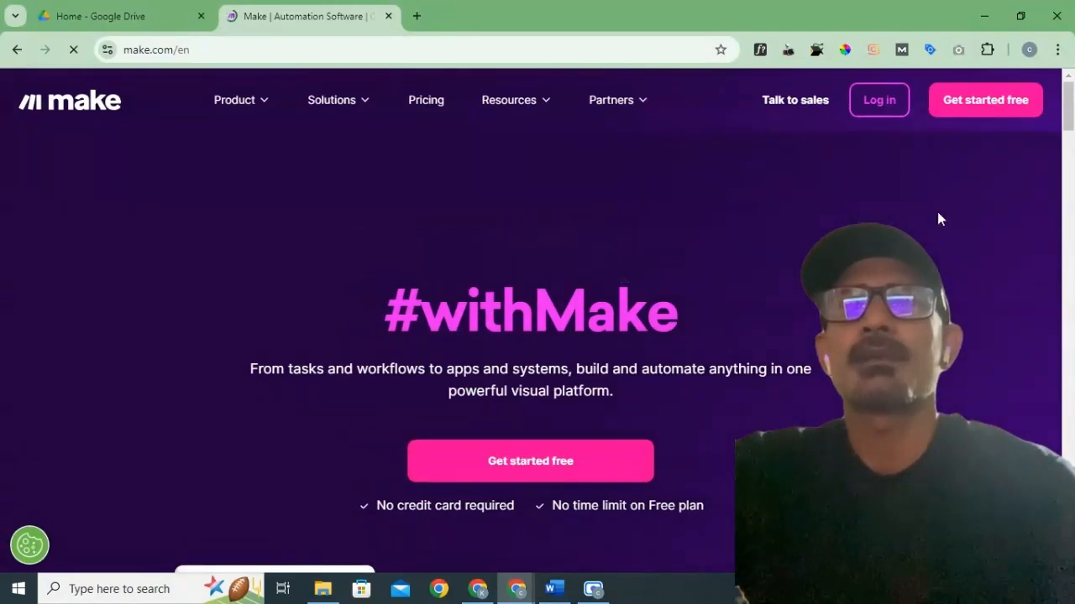
left_click(982, 123)
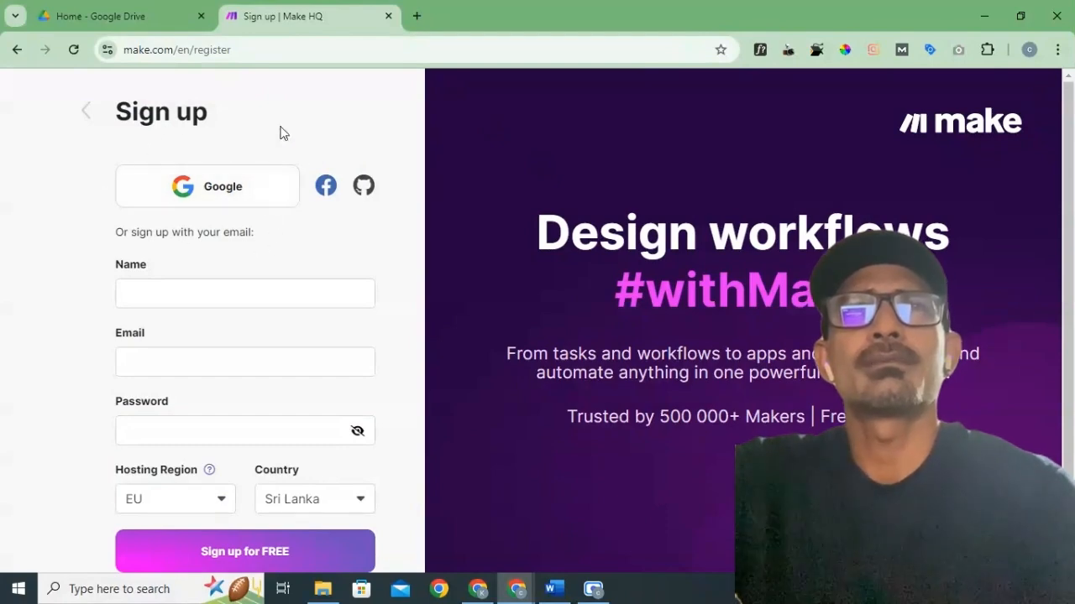
left_click(255, 203)
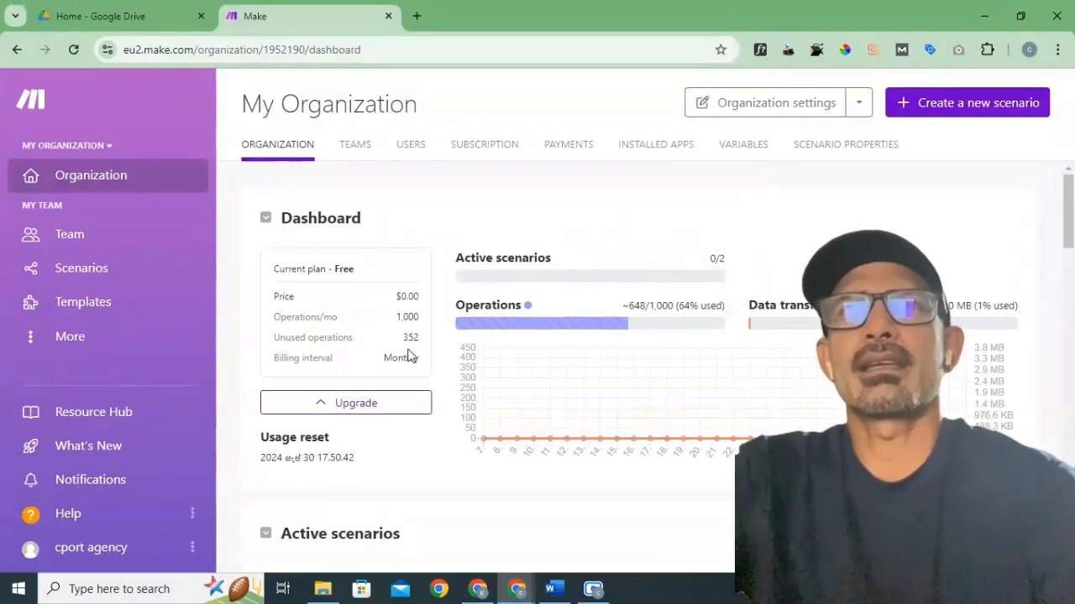
Step: Examine the unused operations of the Make free plan, and read the Hugging Face signup step in the Word document
left_click_drag(418, 338, 402, 339)
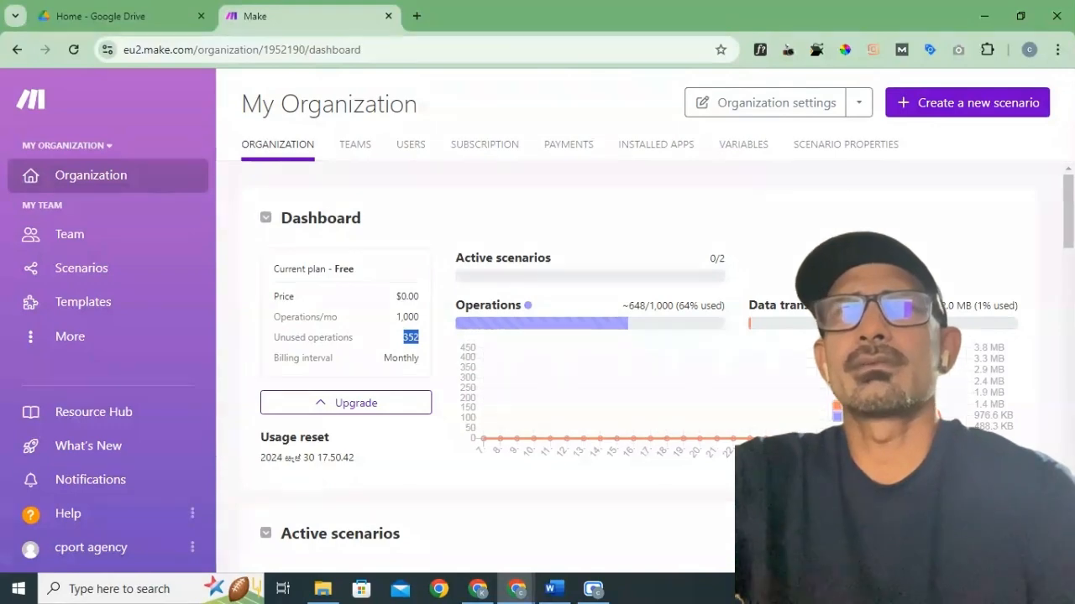
mouse_move(512, 319)
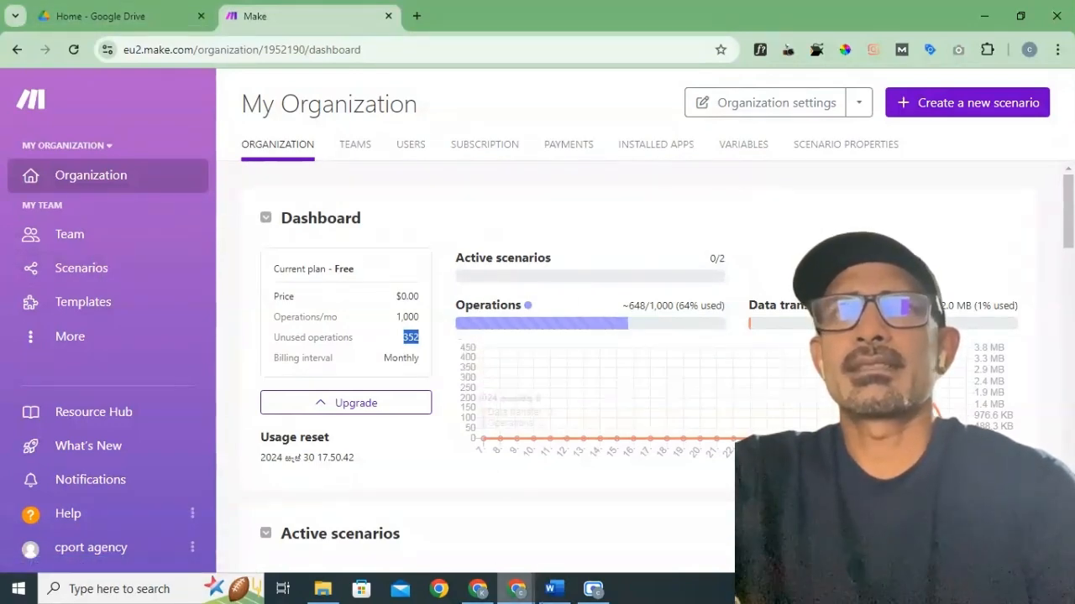
left_click(561, 590)
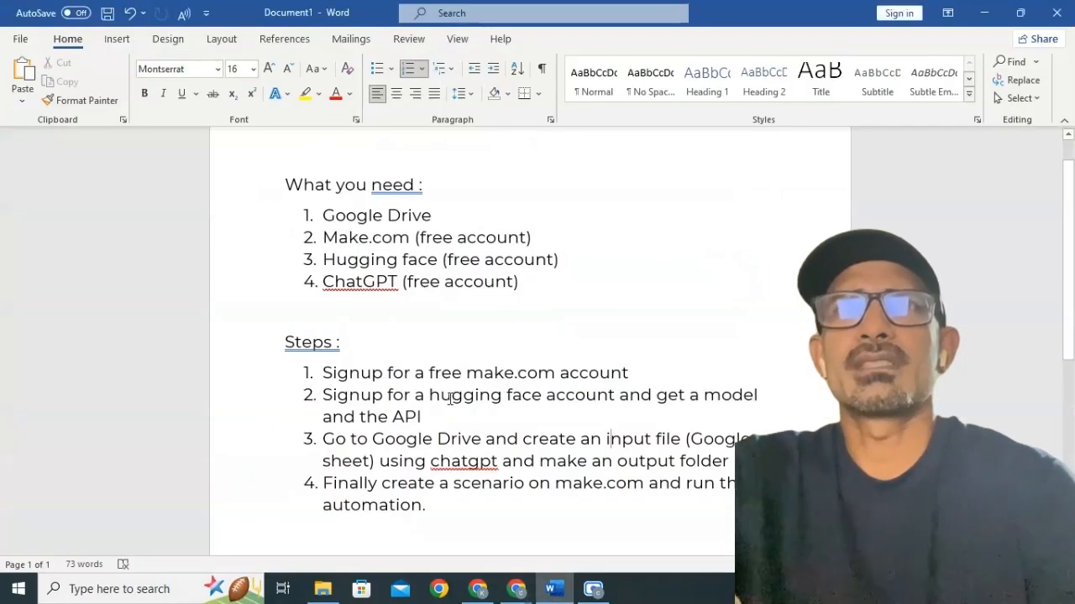
double_click(501, 373)
left_click(413, 394)
triple_click(386, 396)
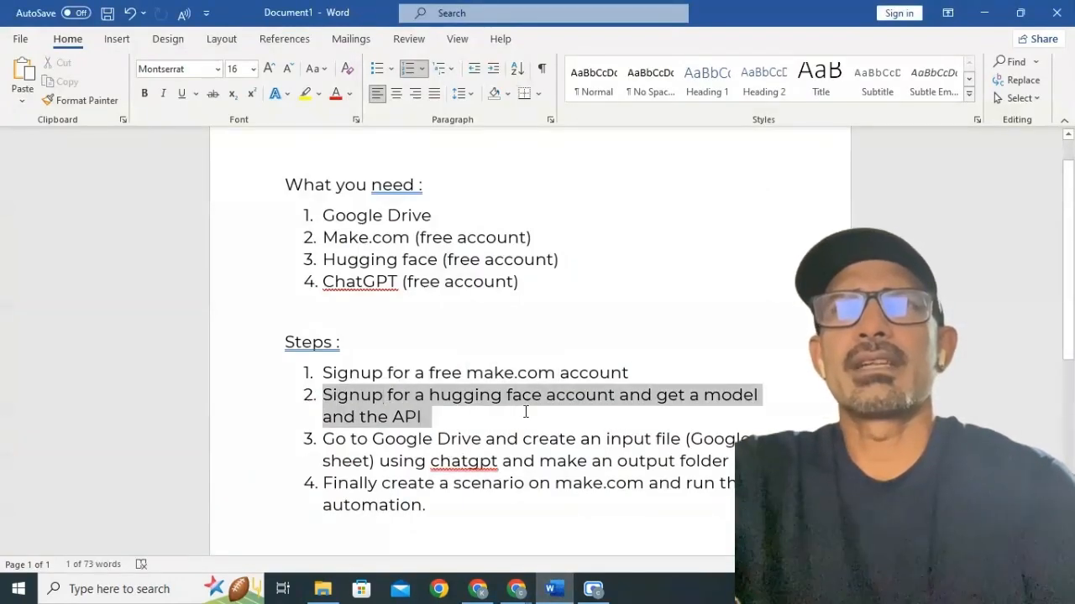
left_click(540, 416)
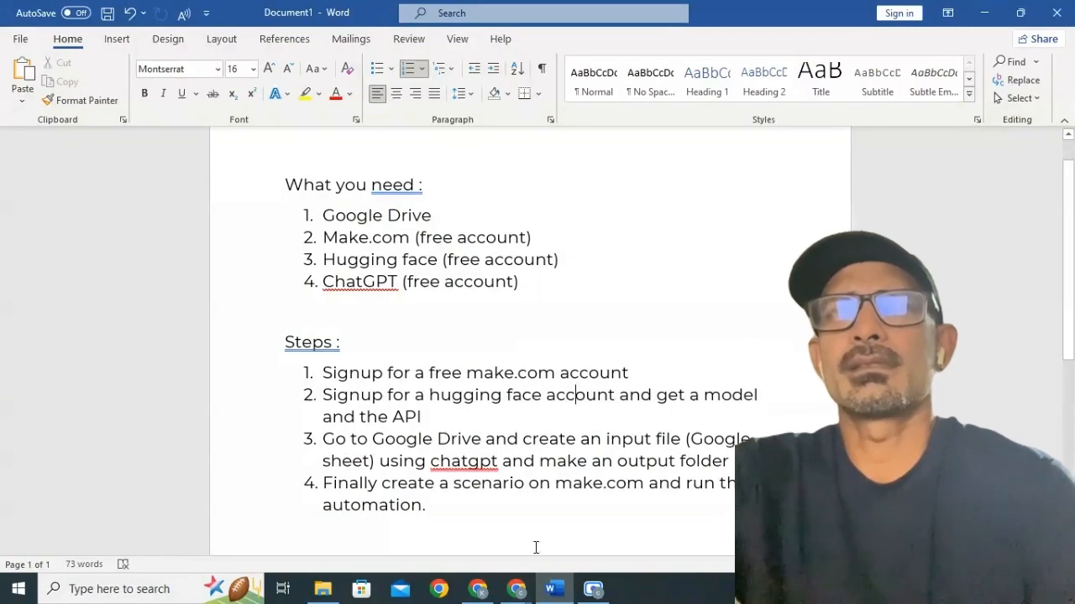
Step: Switch back to Chrome and open the Hugging Face home page, huggingface.co, in a new tab
mouse_move(517, 589)
left_click(478, 546)
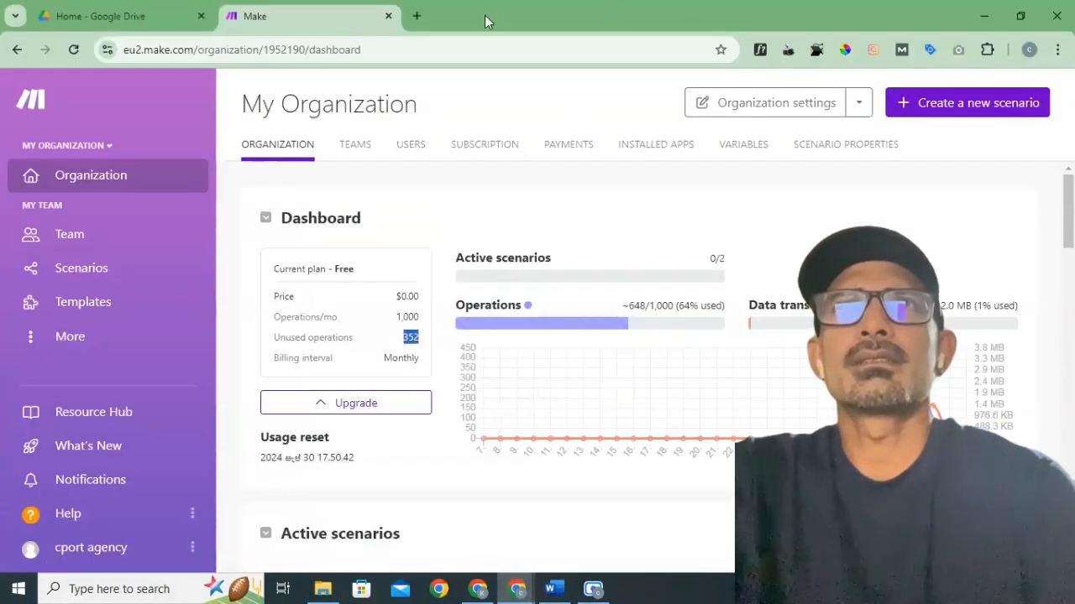
left_click(418, 16)
type("hu")
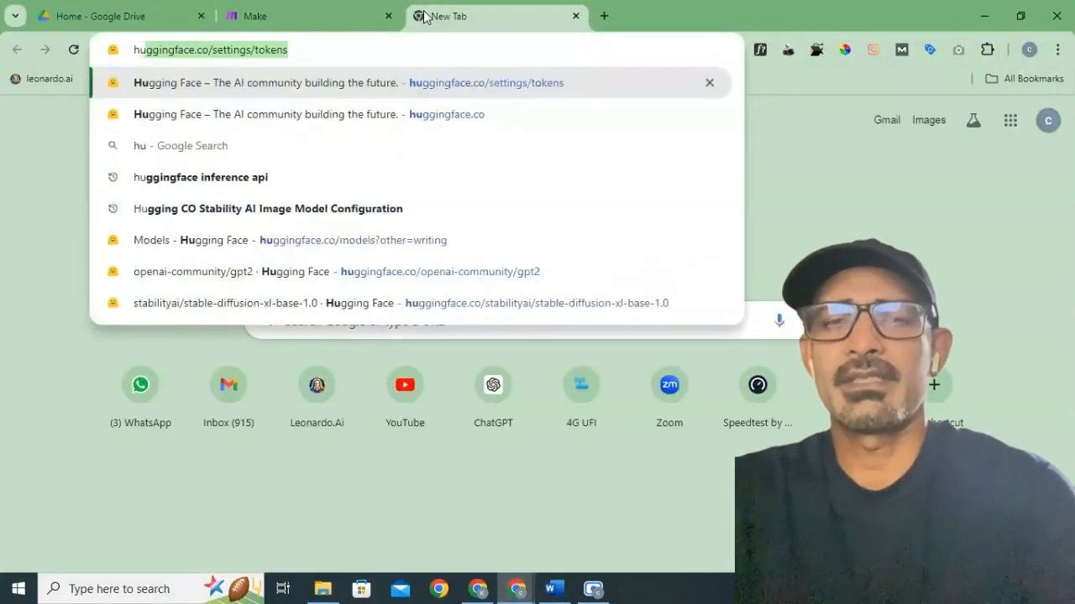
type("gg")
key("End")
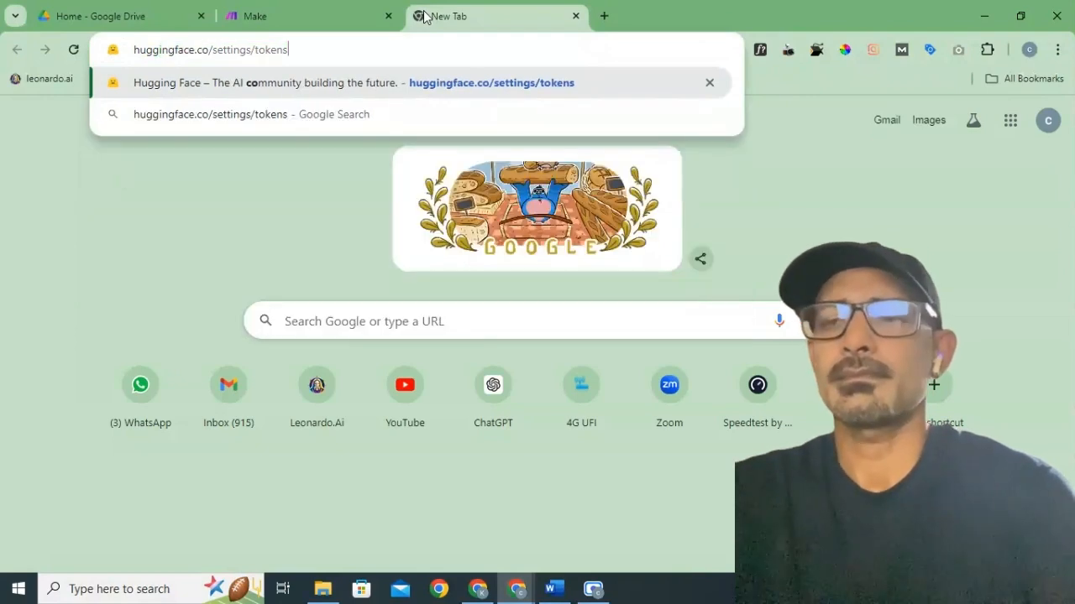
key("BackSpace")
key("BackSpace")
key("BackSpace")
key("BackSpace")
key("BackSpace")
key("BackSpace")
key("BackSpace")
key("BackSpace")
key("BackSpace")
key("BackSpace")
key("BackSpace")
key("BackSpace")
key("BackSpace")
key("BackSpace")
key("BackSpace")
key("BackSpace")
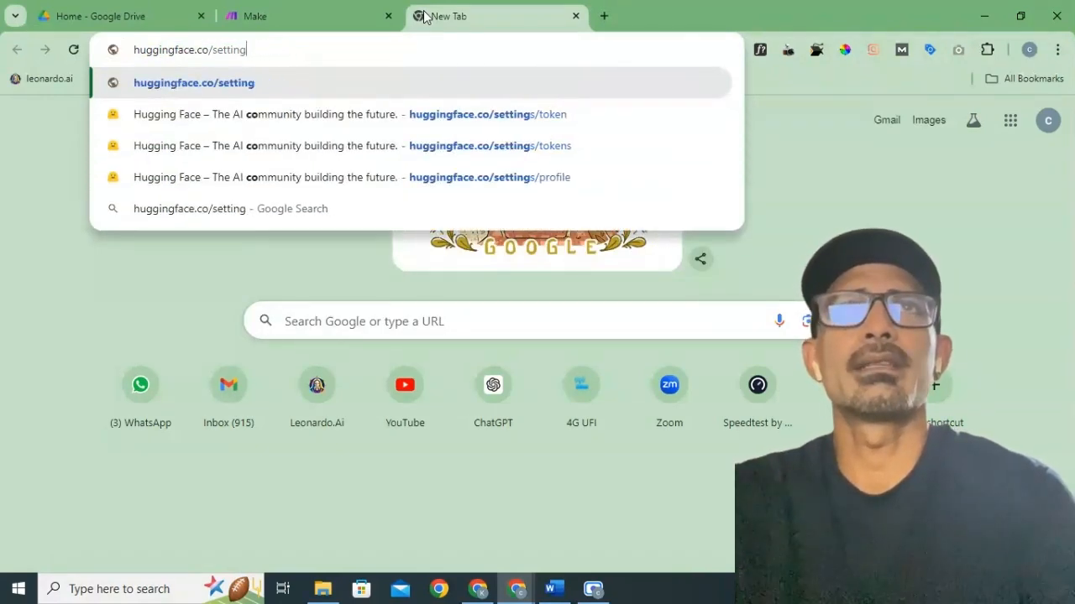
key("Return")
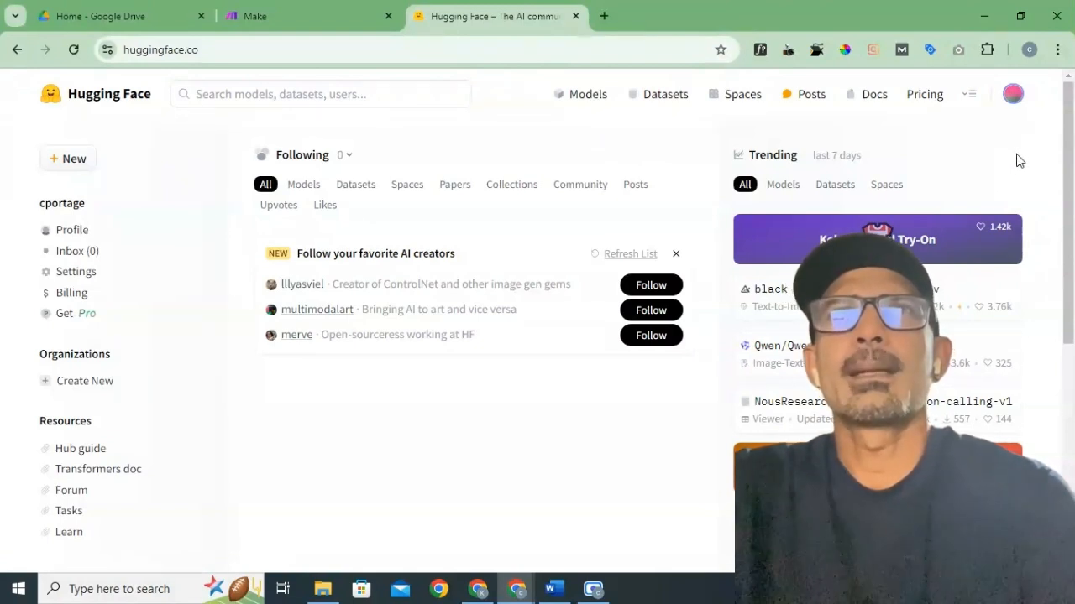
Step: Switch to Word and read the step about creating the Google Sheet input file and the output folder
left_click(552, 589)
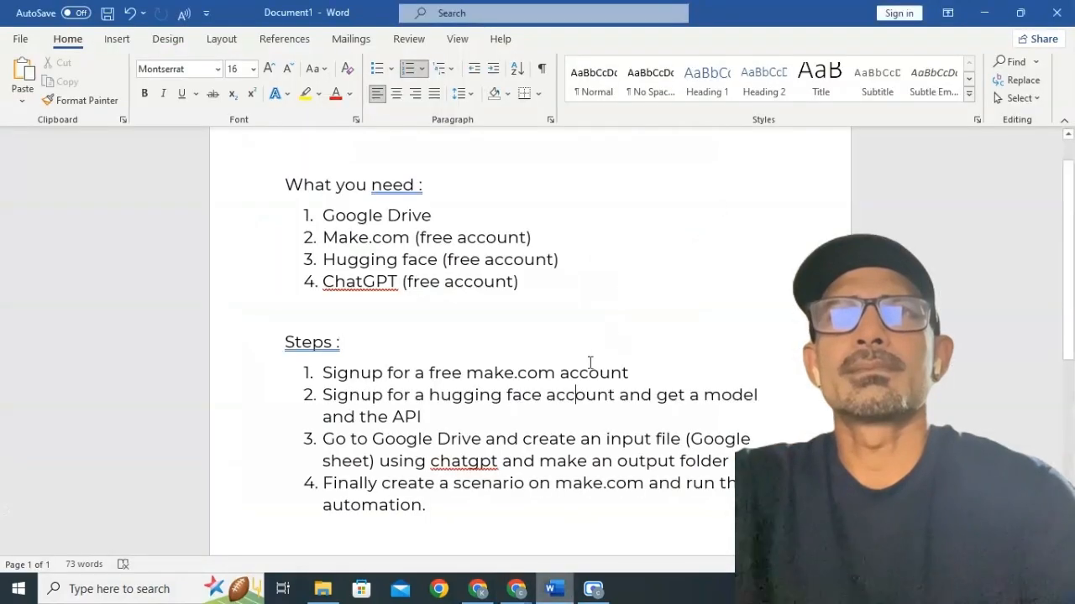
left_click_drag(350, 447, 497, 461)
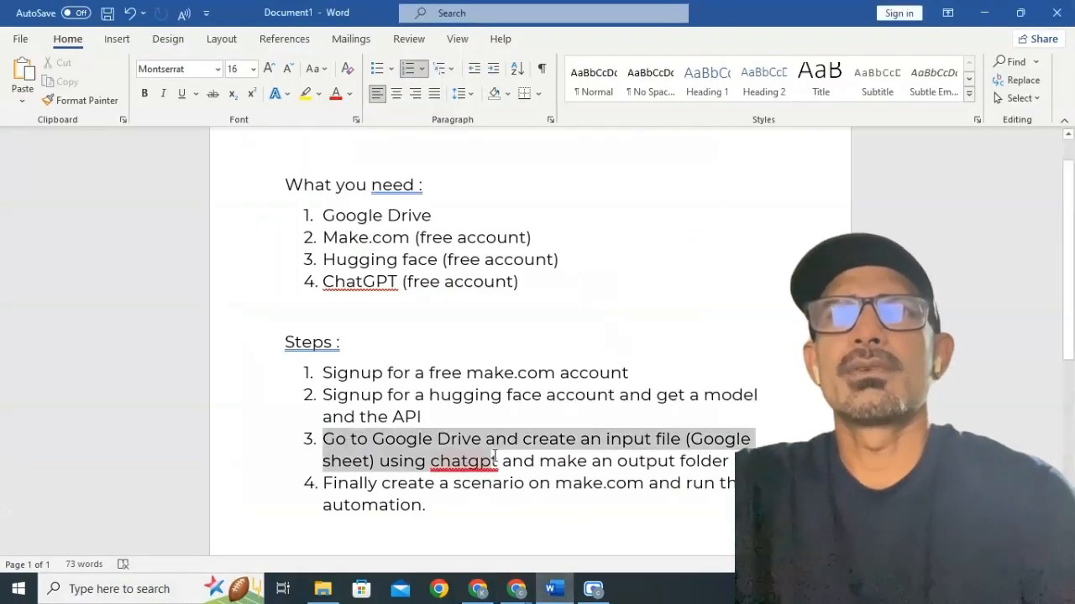
left_click(574, 483)
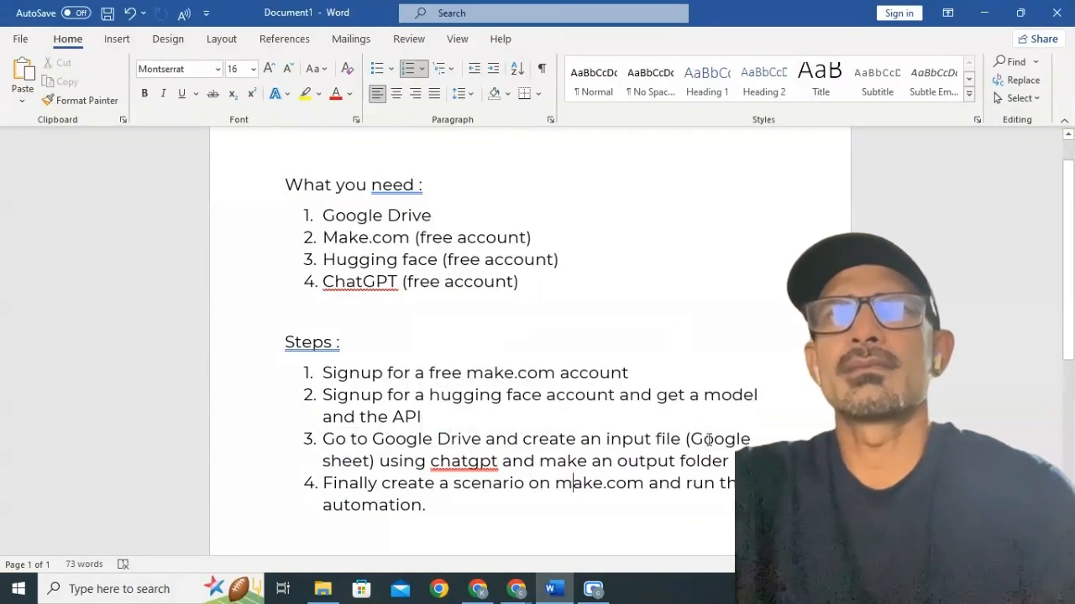
left_click_drag(709, 439, 727, 439)
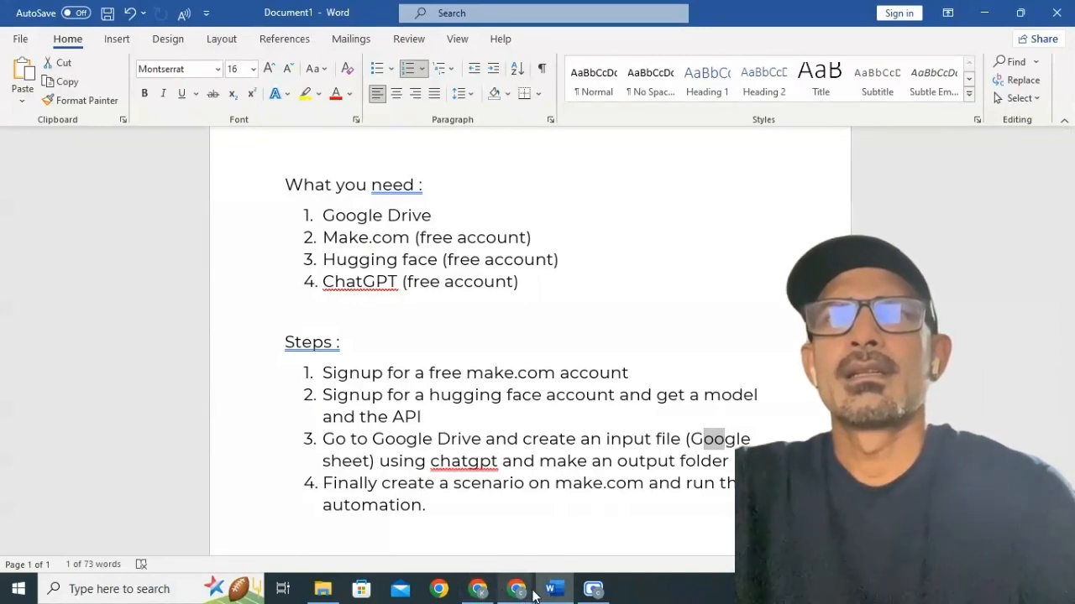
Step: Switch back to Chrome and open Google Drive in a new tab
mouse_move(516, 591)
left_click(451, 492)
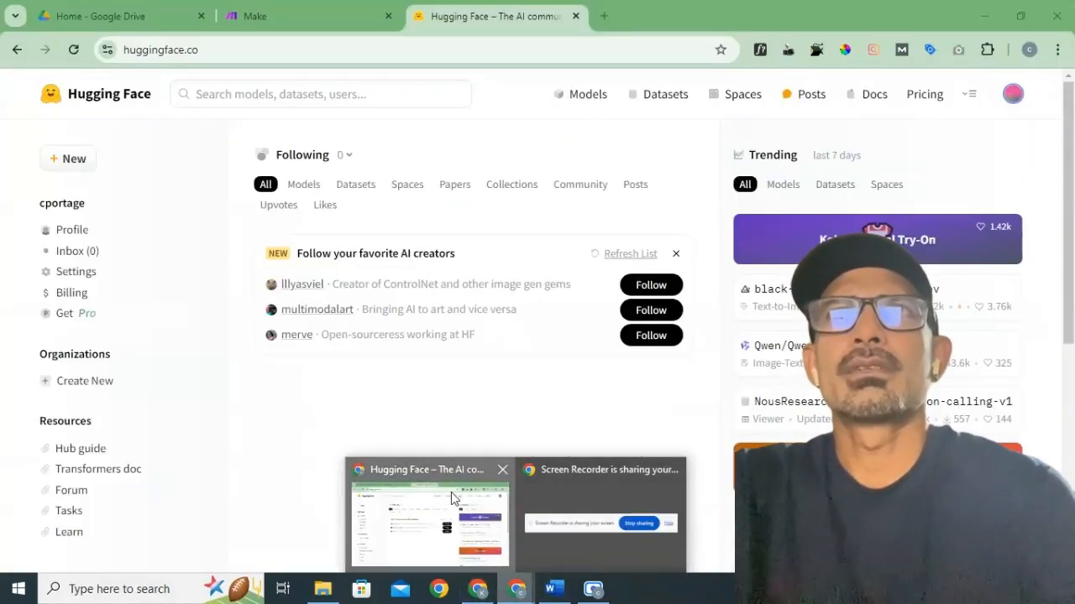
left_click(601, 16)
left_click(1008, 123)
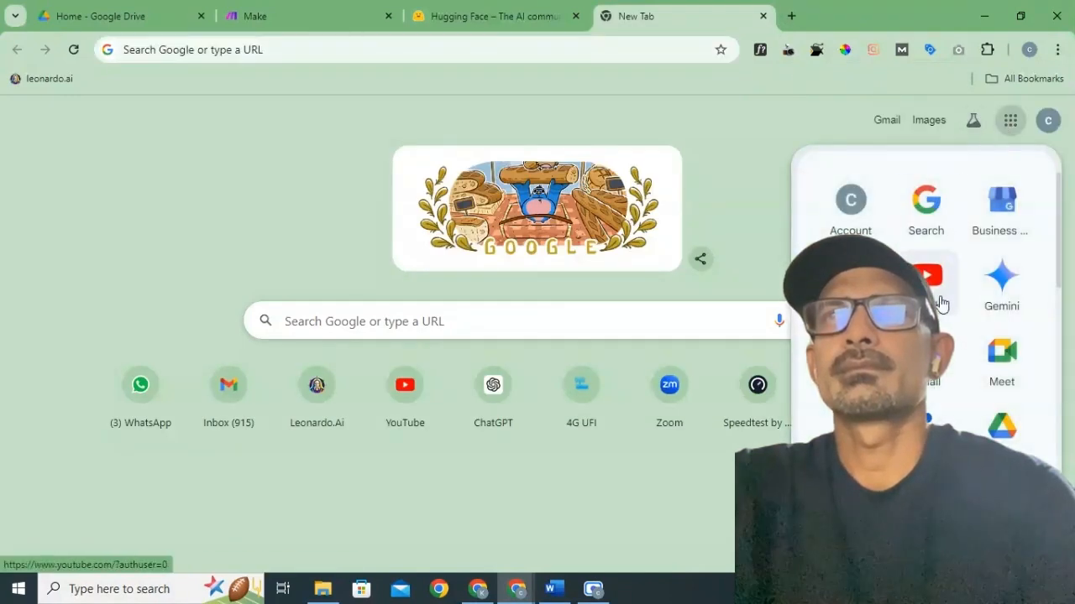
left_click(1000, 430)
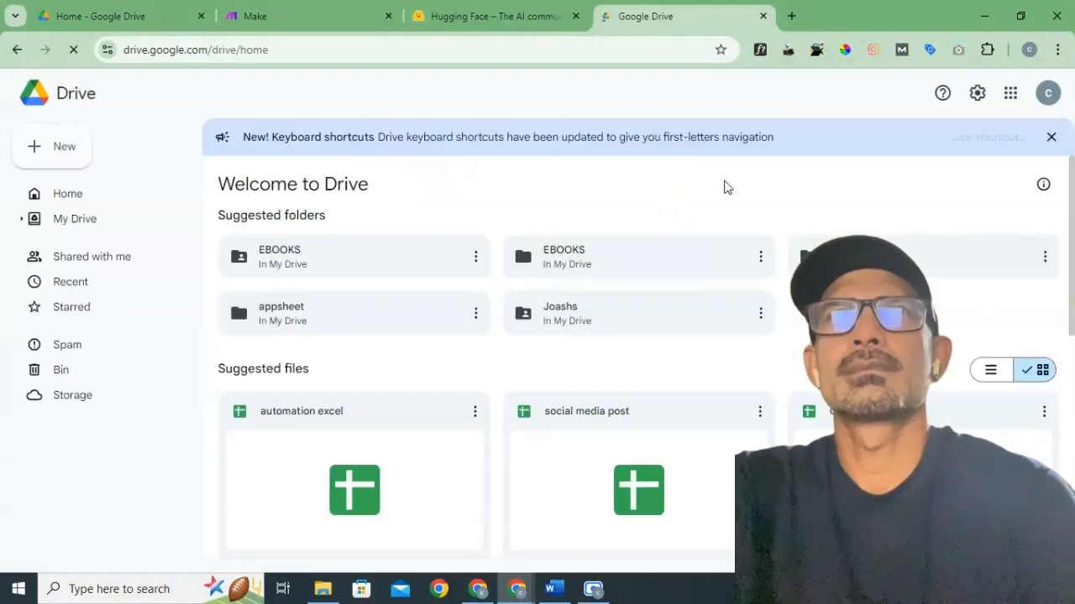
Step: Create a new Drive folder named "Ai Automation"
left_click(55, 148)
left_click(117, 148)
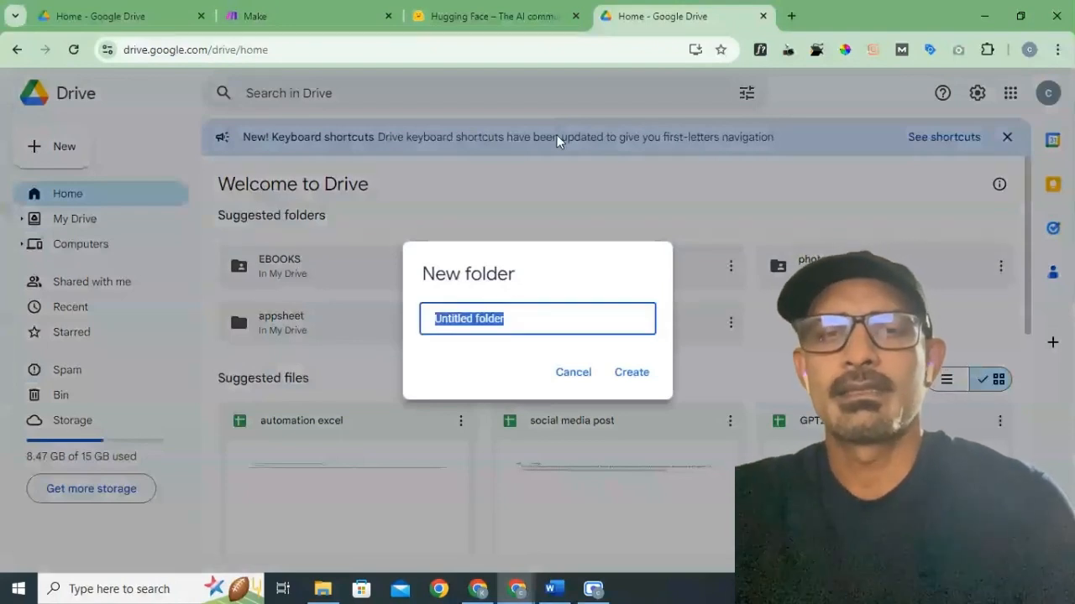
type("Ai")
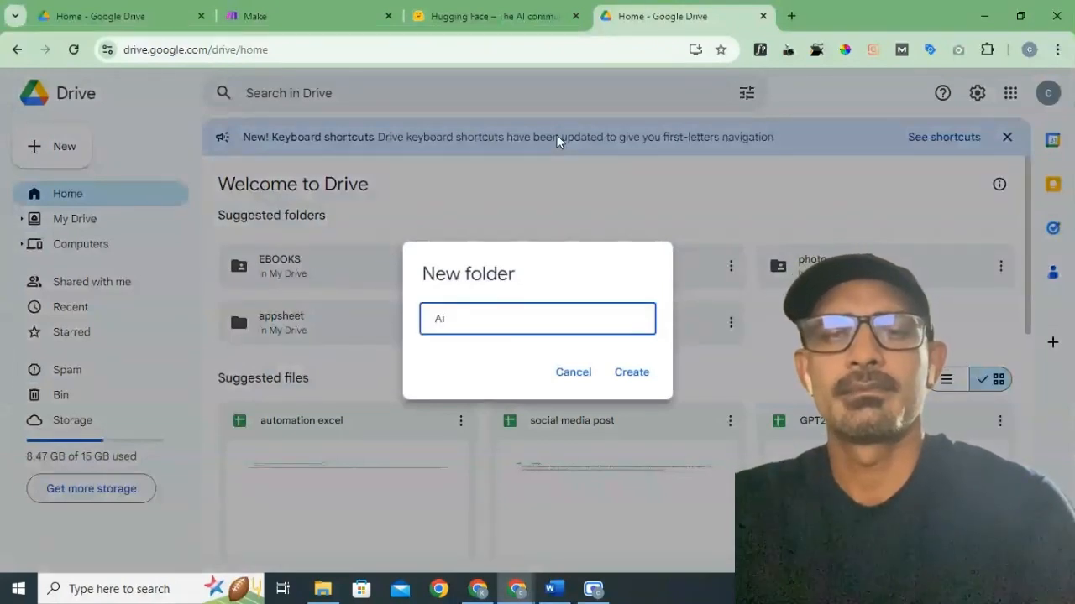
type(" Automation")
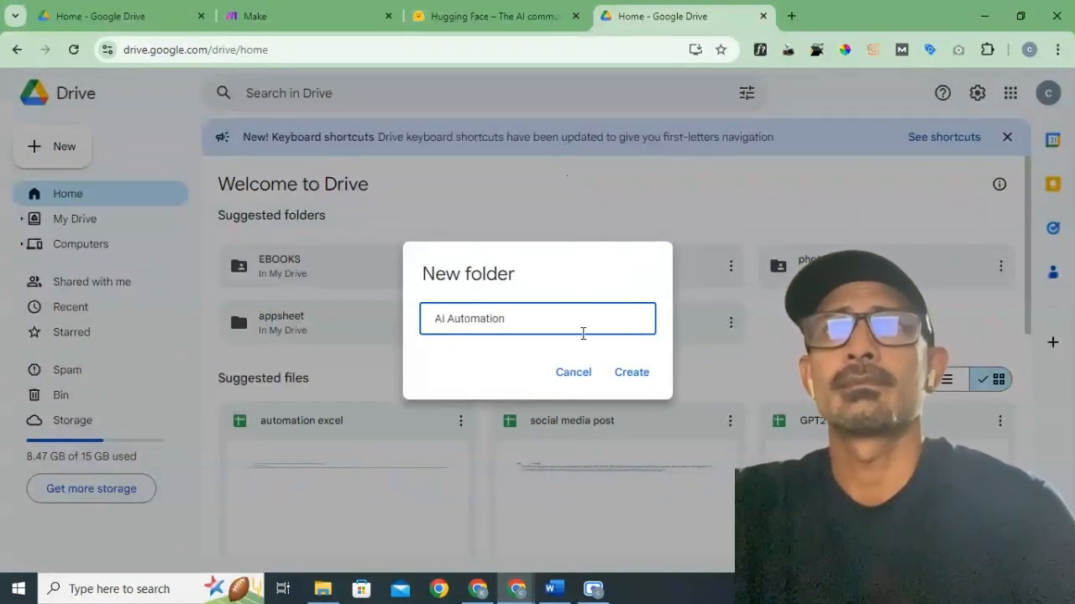
left_click(630, 374)
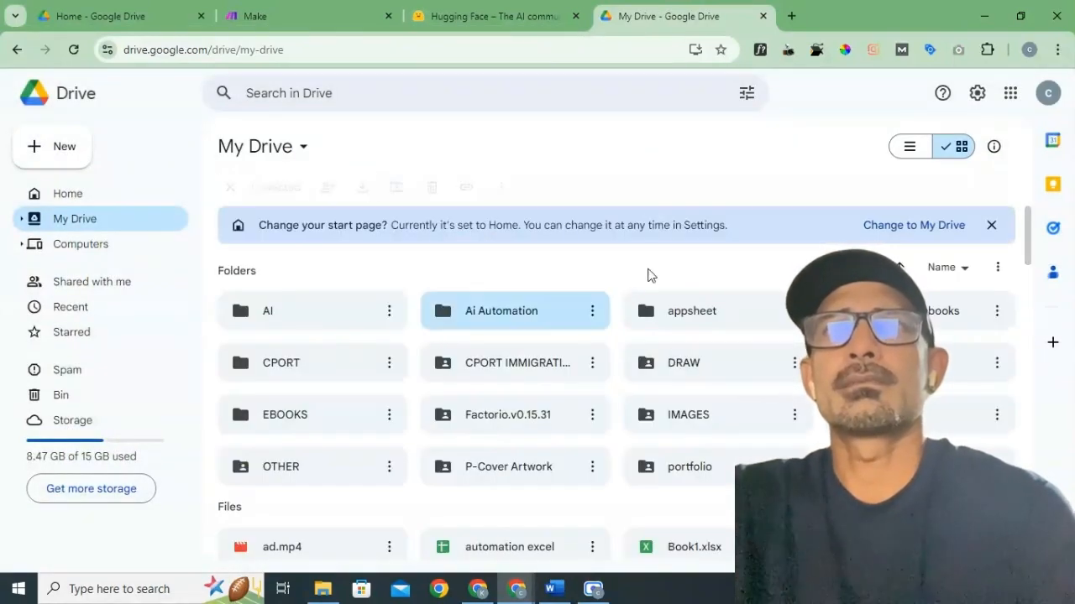
Step: Open the Ai Automation folder and create a blank Google Sheets spreadsheet inside it
double_click(485, 321)
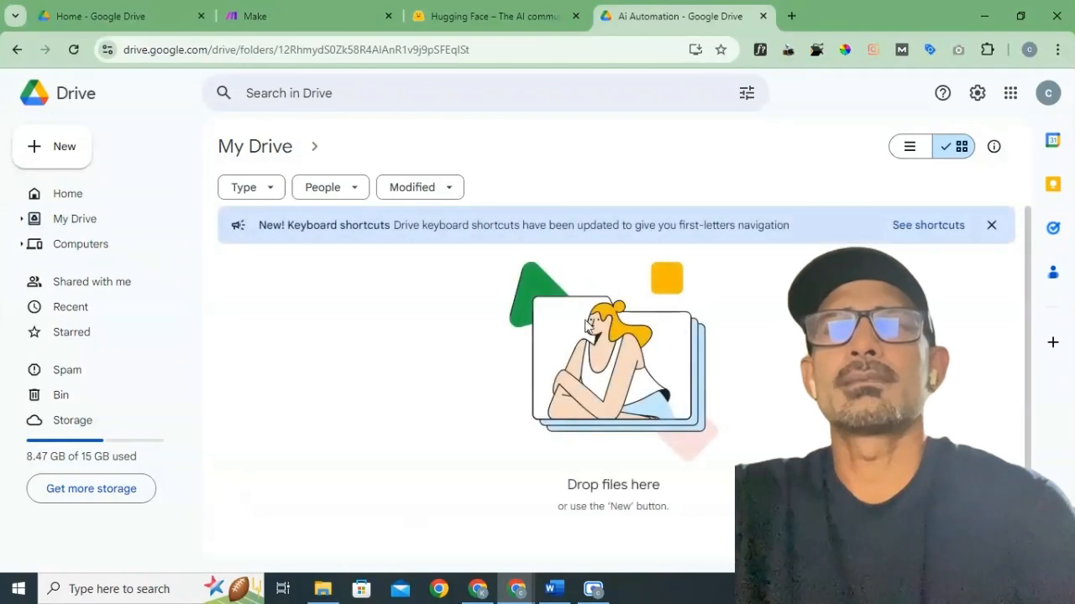
right_click(398, 389)
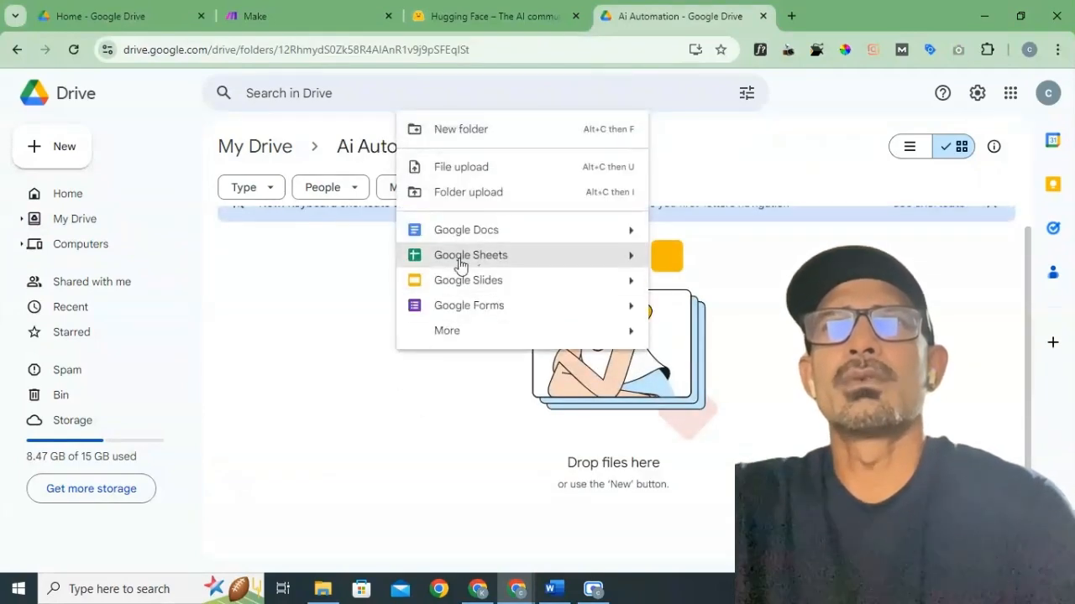
left_click(459, 260)
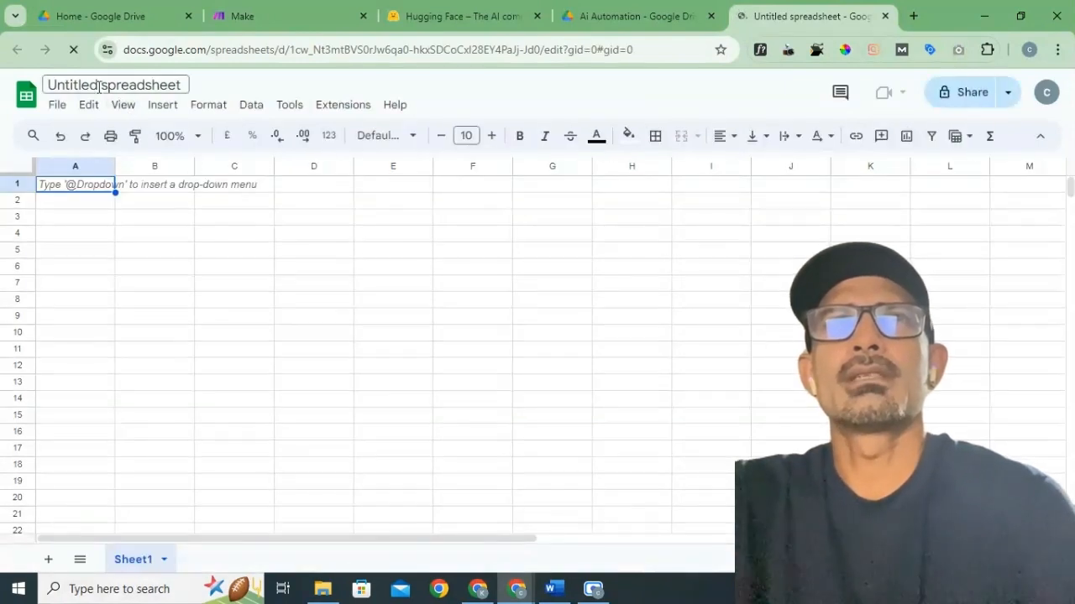
Step: Rename the untitled spreadsheet as "Ai images for blog"
left_click(98, 87)
left_click(130, 86)
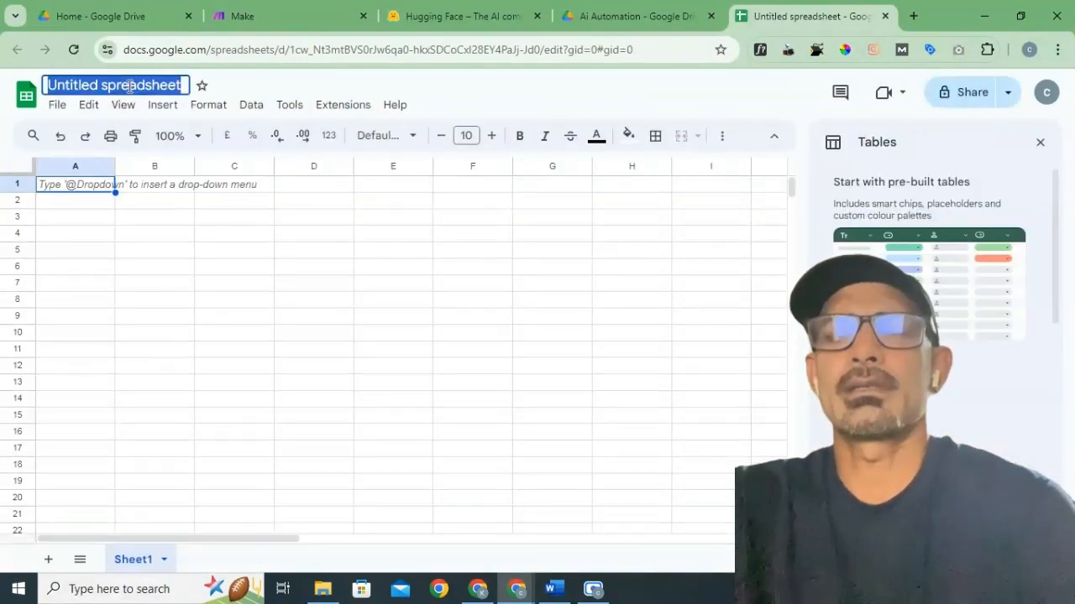
type("Ai")
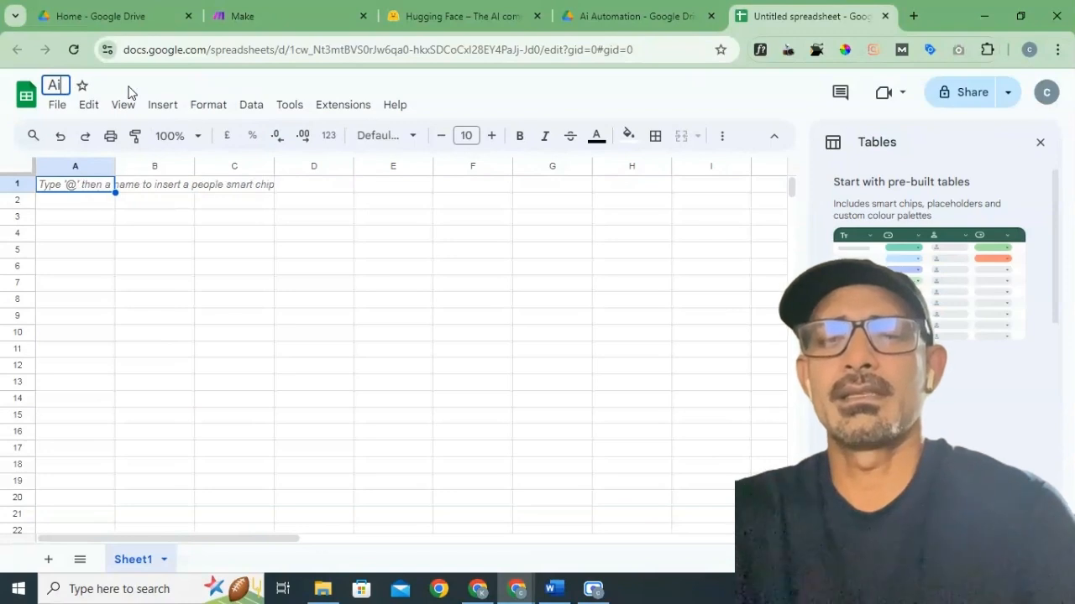
type(" images")
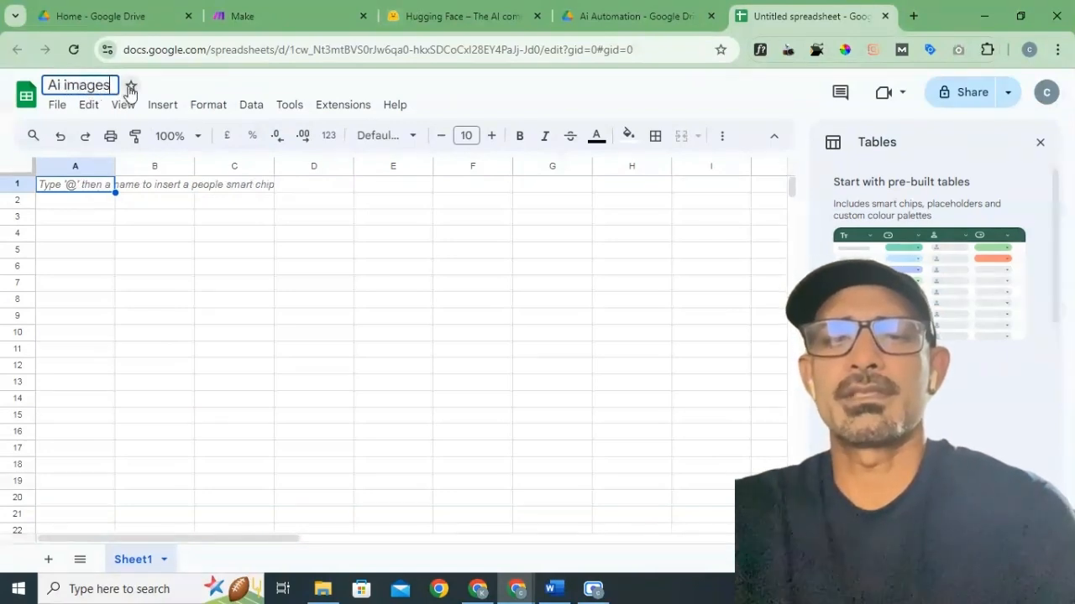
type(" for")
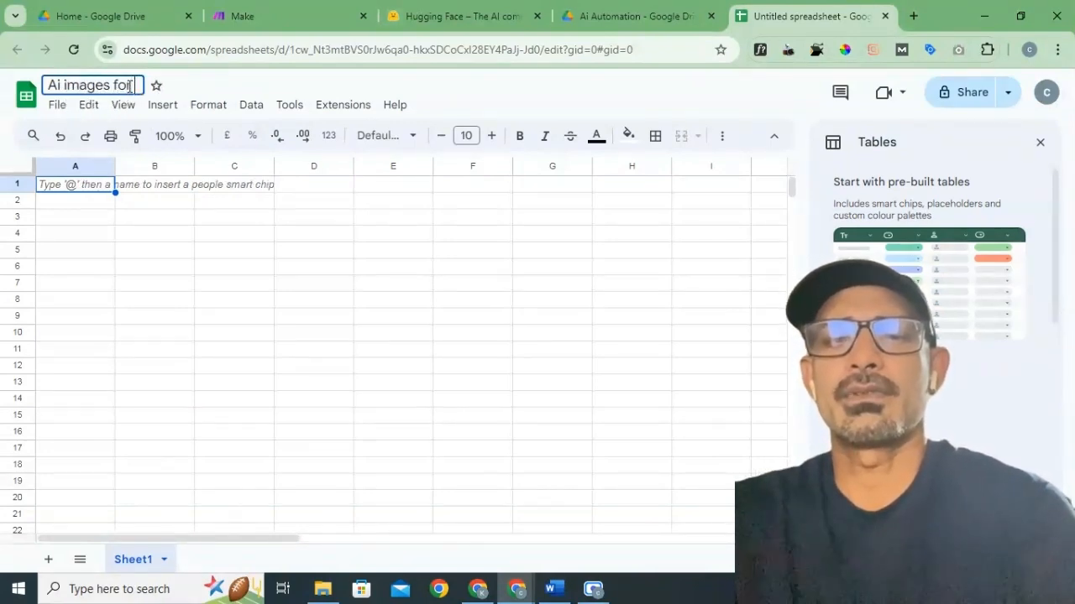
type(" soc")
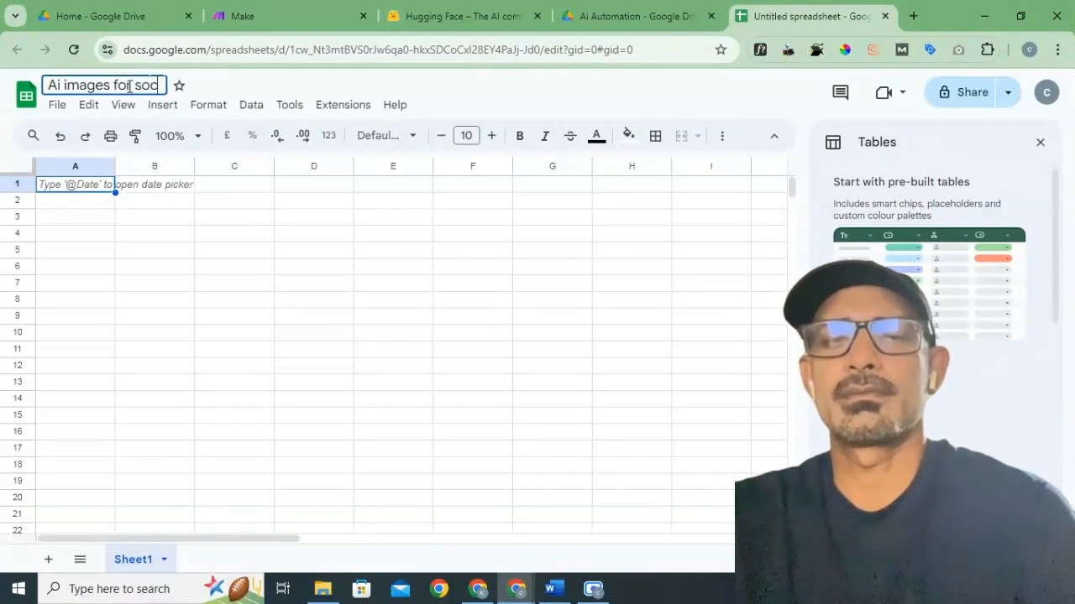
type("ial")
key("BackSpace")
key("BackSpace")
key("BackSpace")
key("BackSpace")
key("BackSpace")
key("BackSpace")
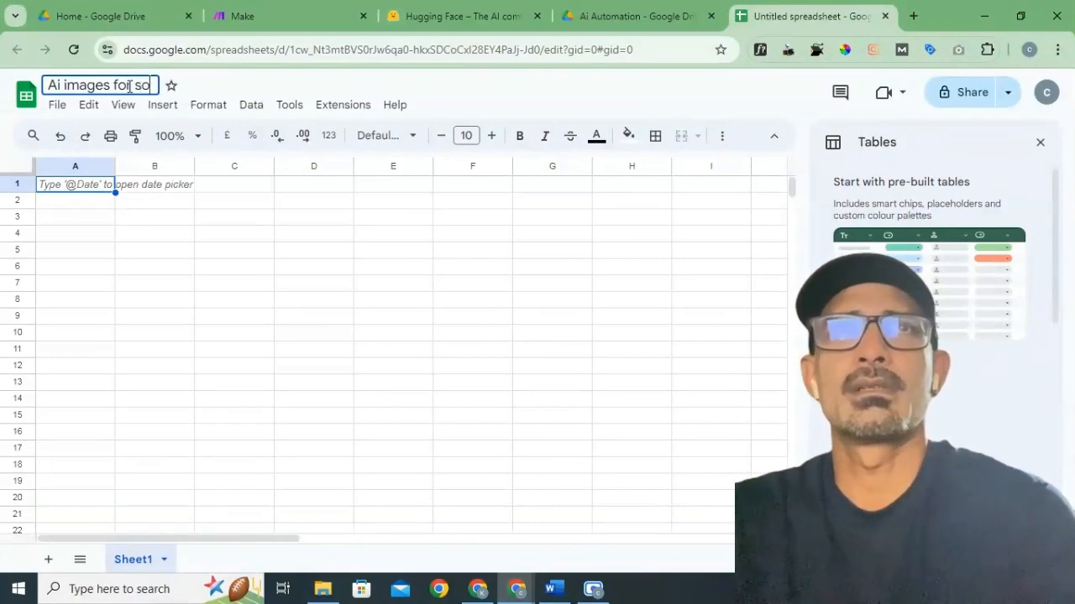
type("log")
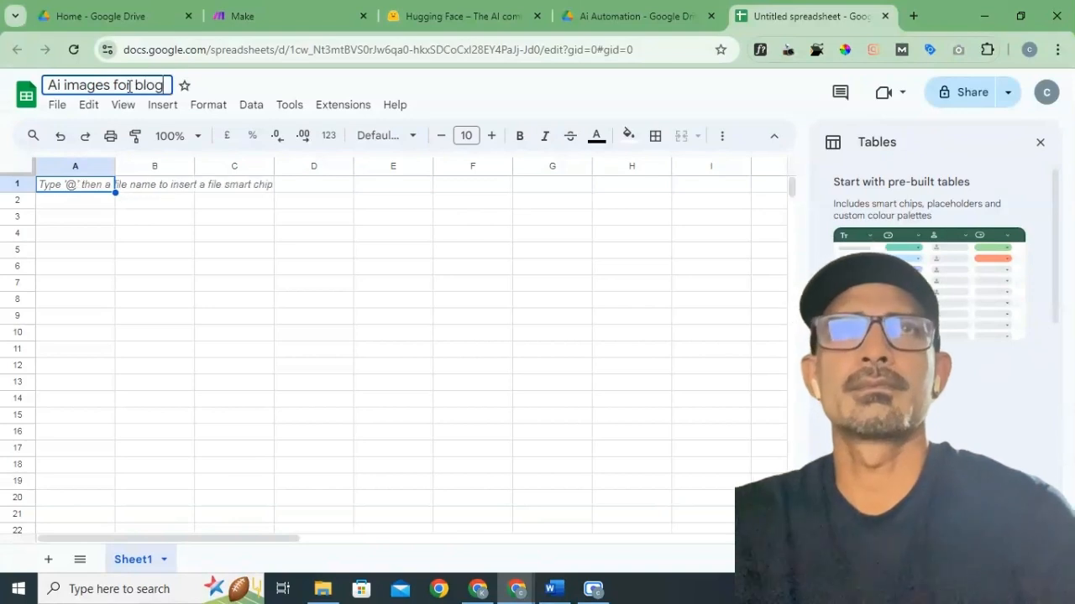
left_click(138, 268)
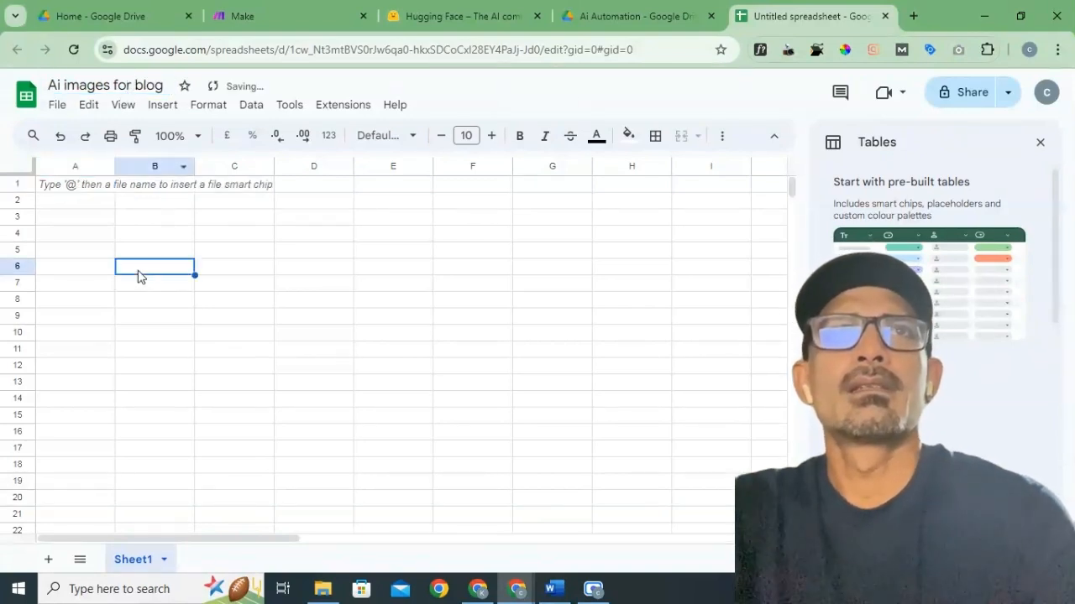
Step: Enter the column header "message" in cell A1 and select cell A2 below it
left_click(84, 188)
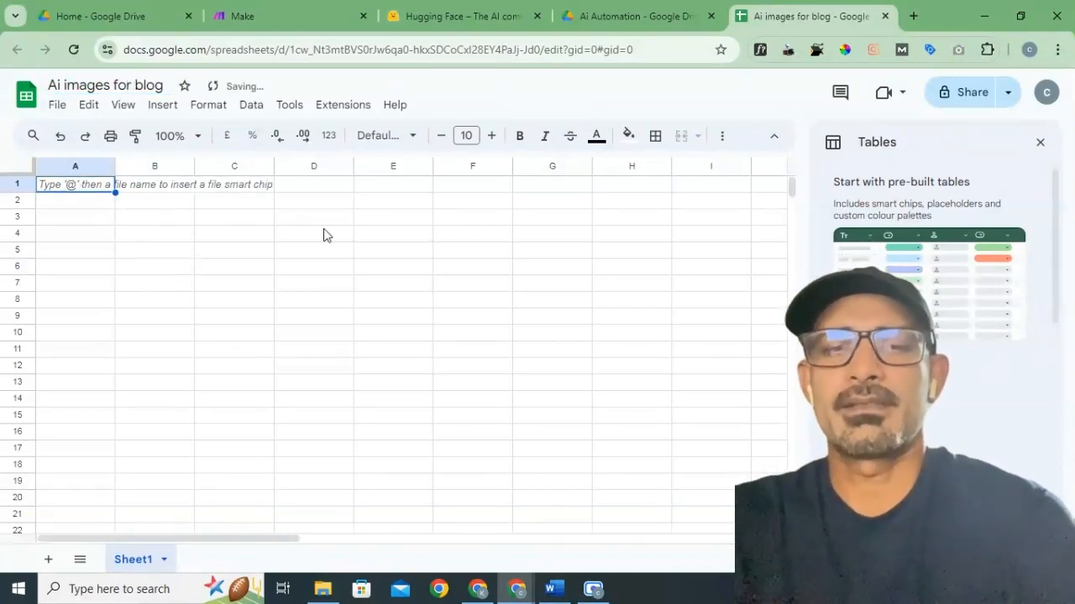
type("me")
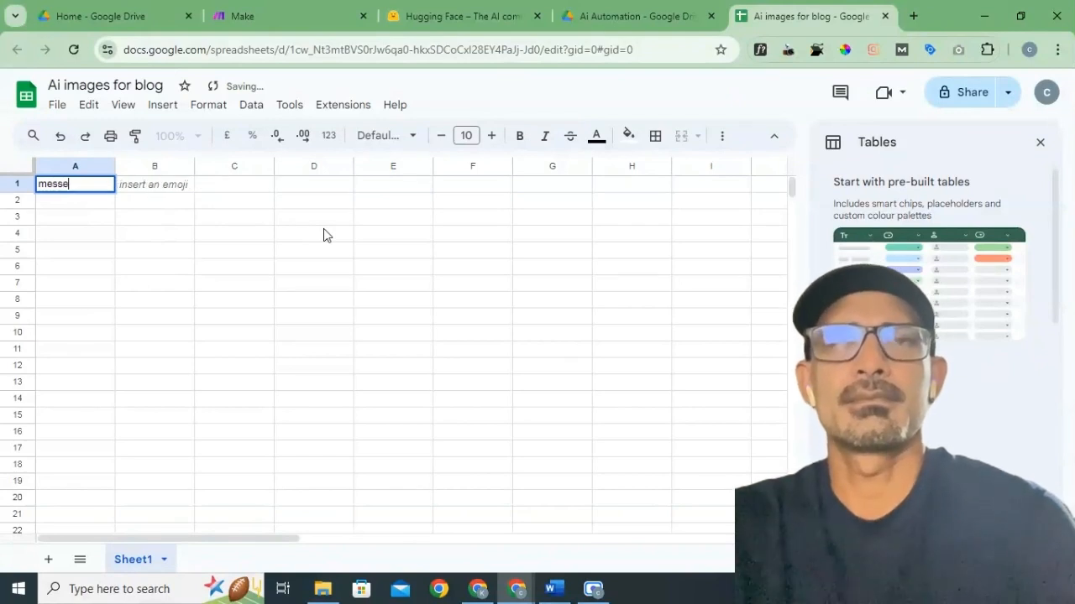
type("ssag")
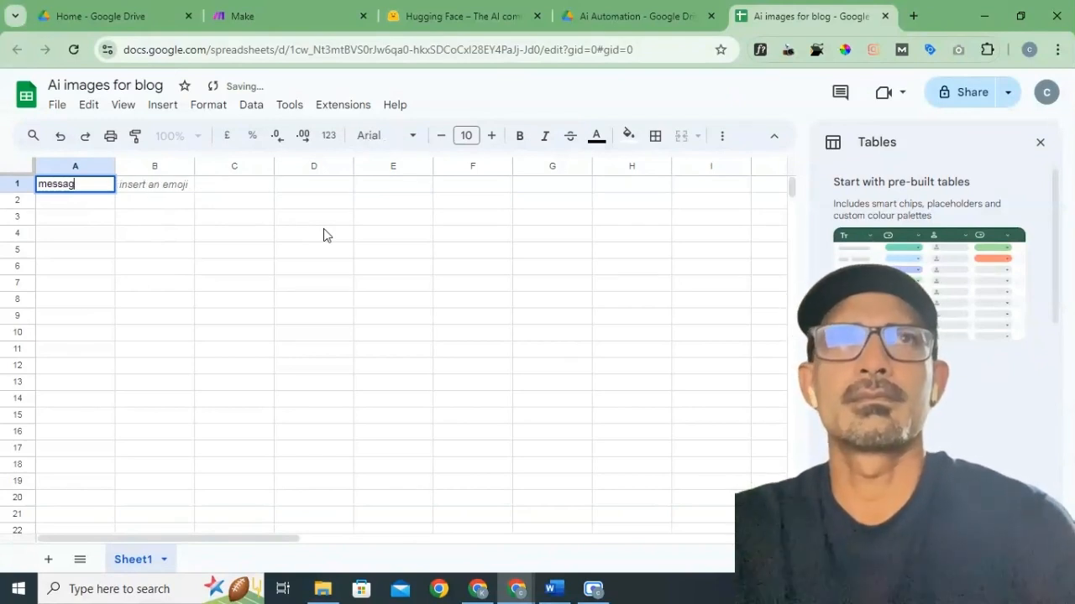
left_click(205, 236)
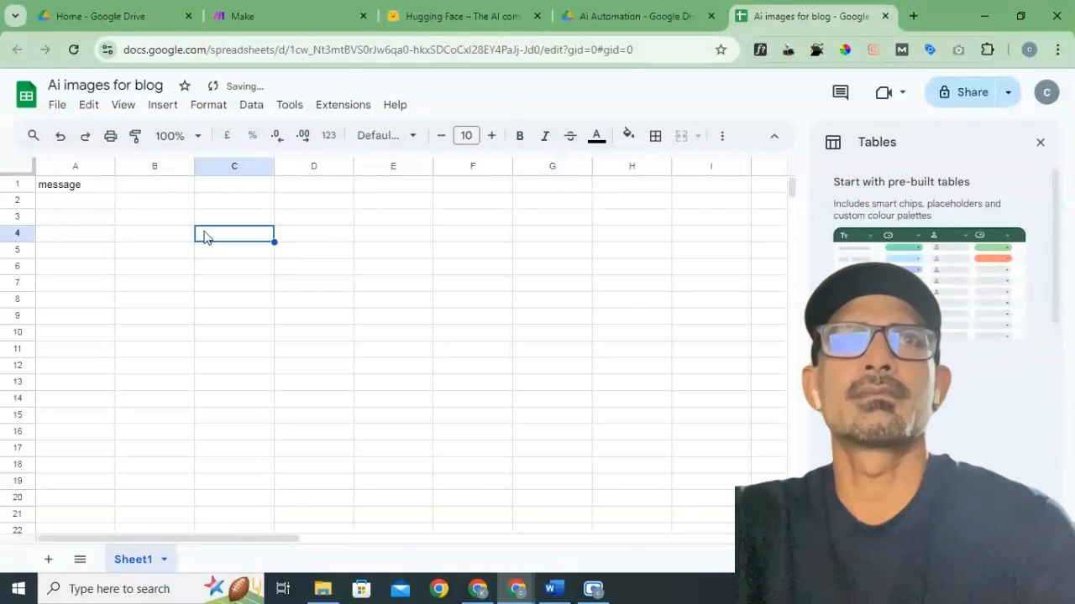
left_click(372, 262)
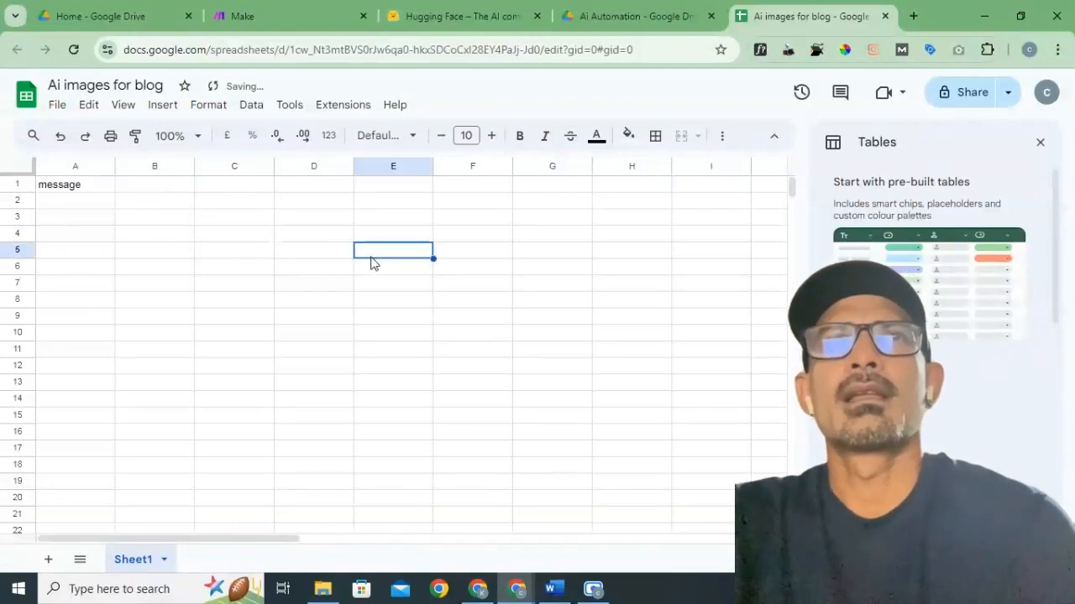
left_click(82, 209)
Step: Check the steps list in Word, return to Chrome and open ChatGPT in a new tab
mouse_move(590, 595)
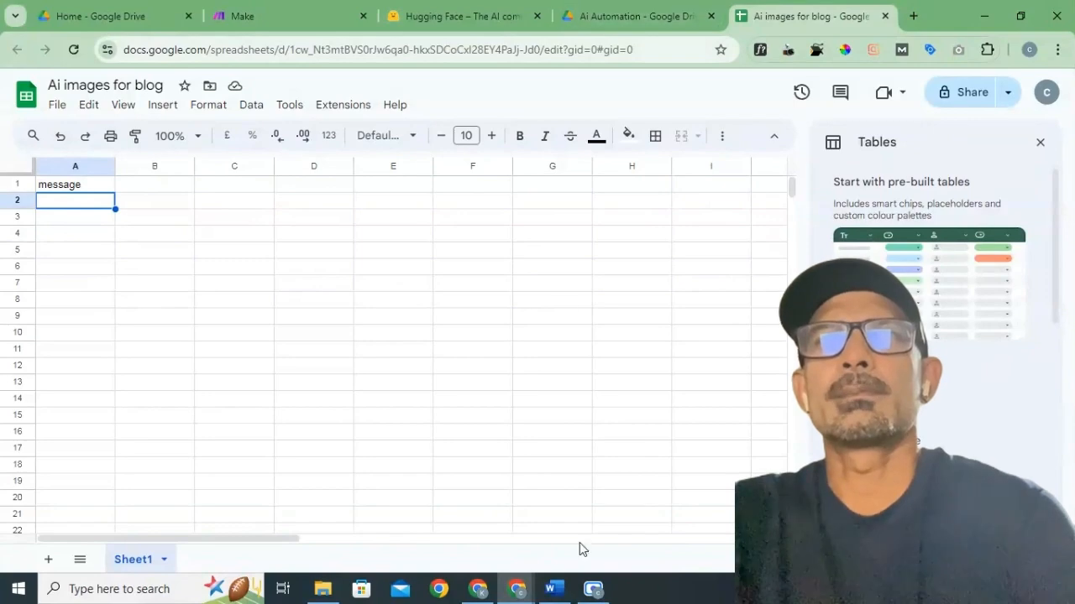
left_click(551, 589)
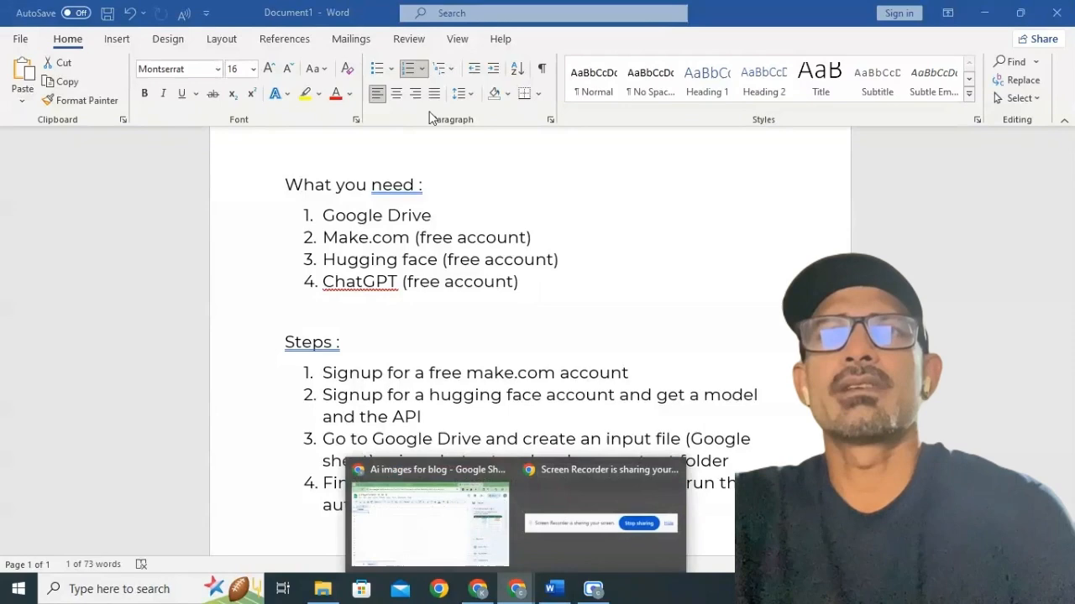
left_click(443, 531)
left_click(911, 16)
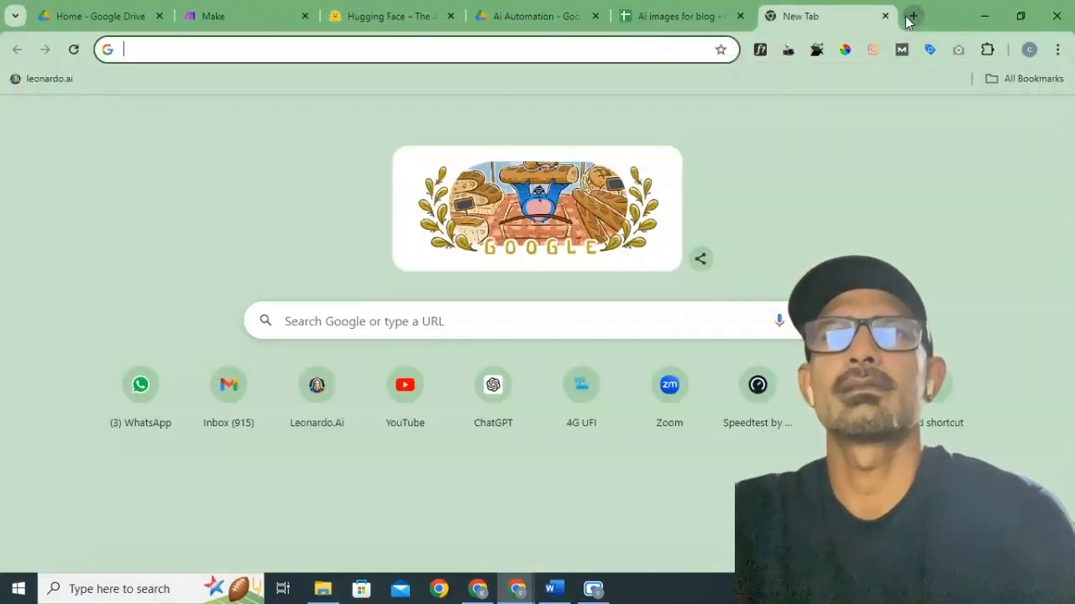
left_click(475, 385)
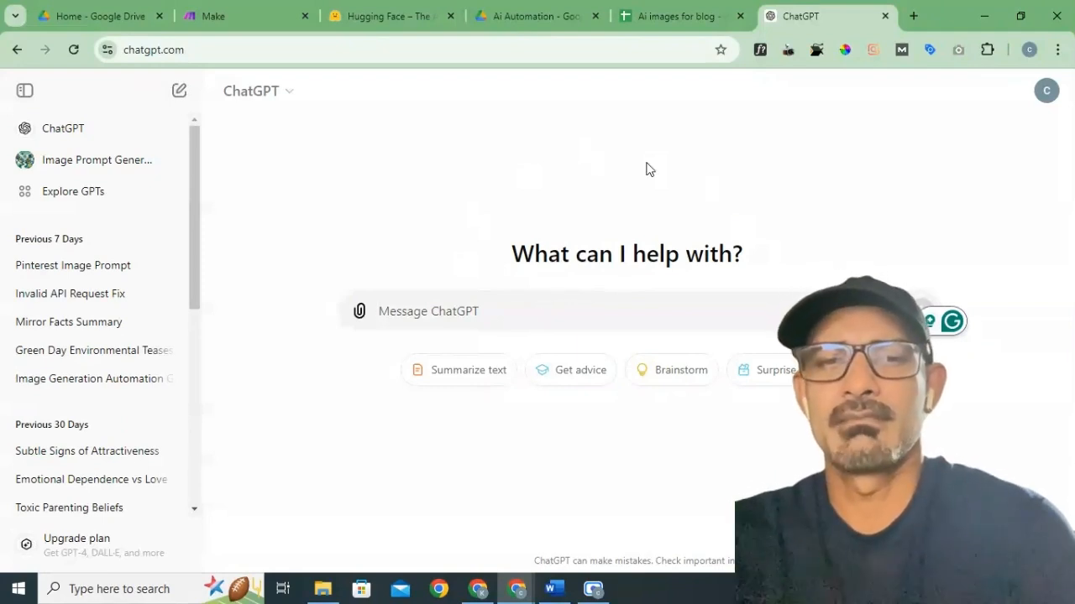
Step: Ask ChatGPT for "5 image prompts on recycle", correcting the misspelled words before sending the message
type("5")
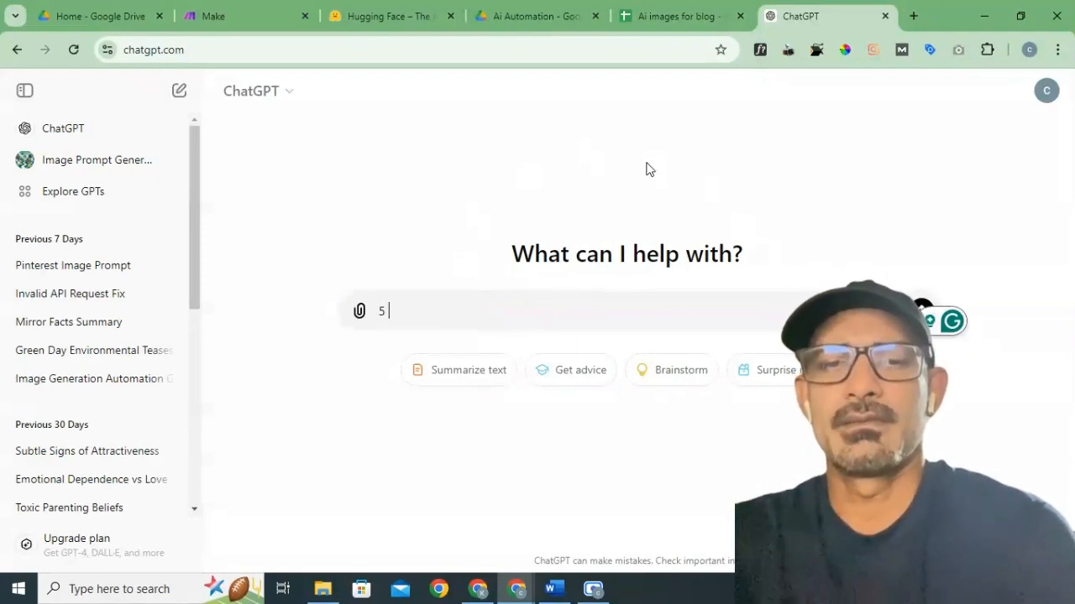
type(" ima")
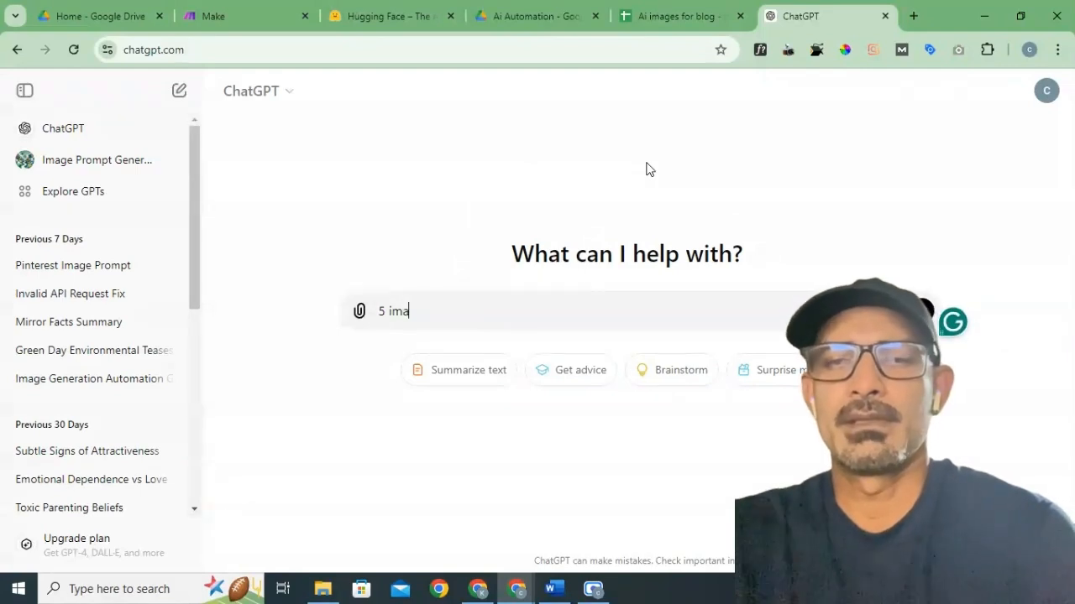
type("gfe pro")
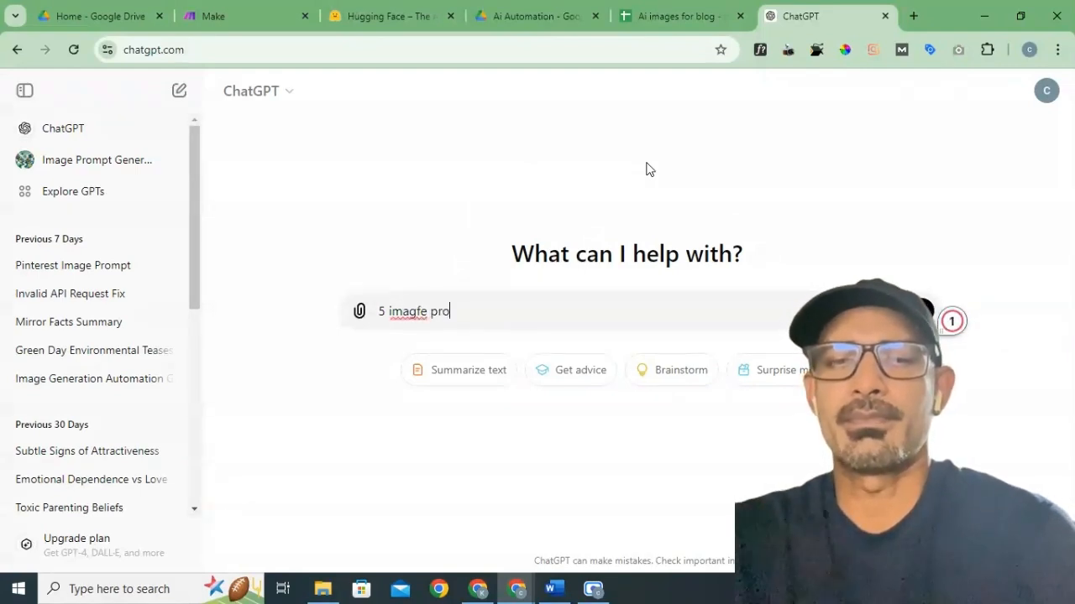
type("mpts")
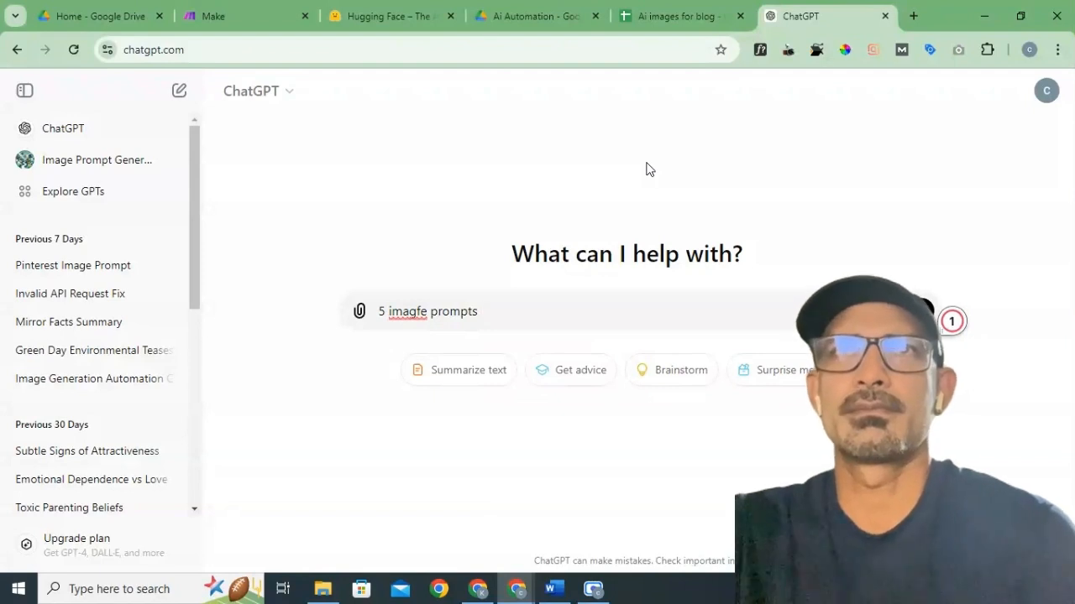
right_click(395, 314)
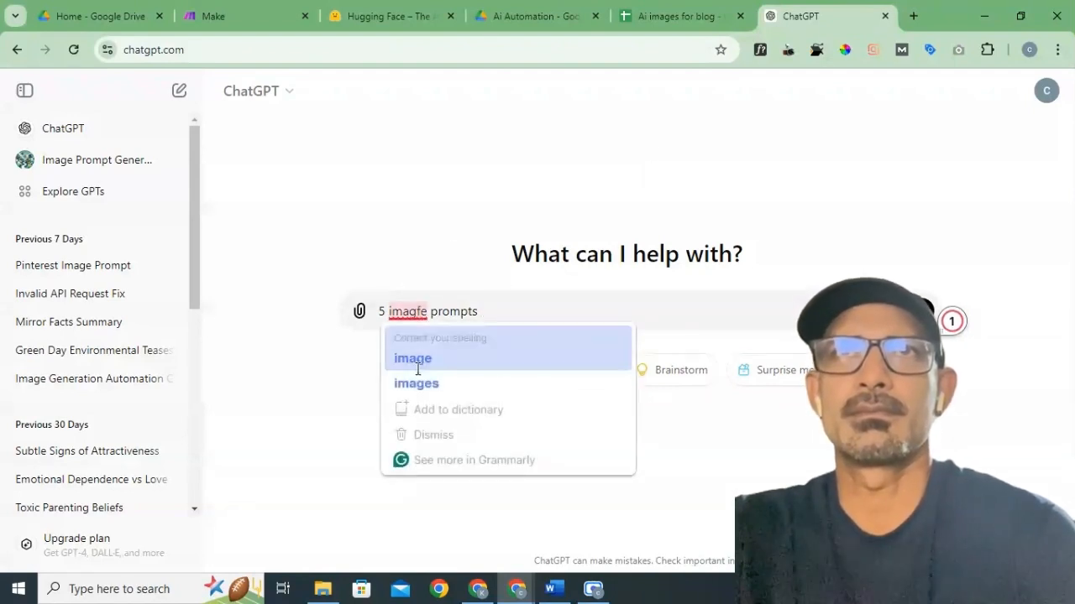
left_click(415, 359)
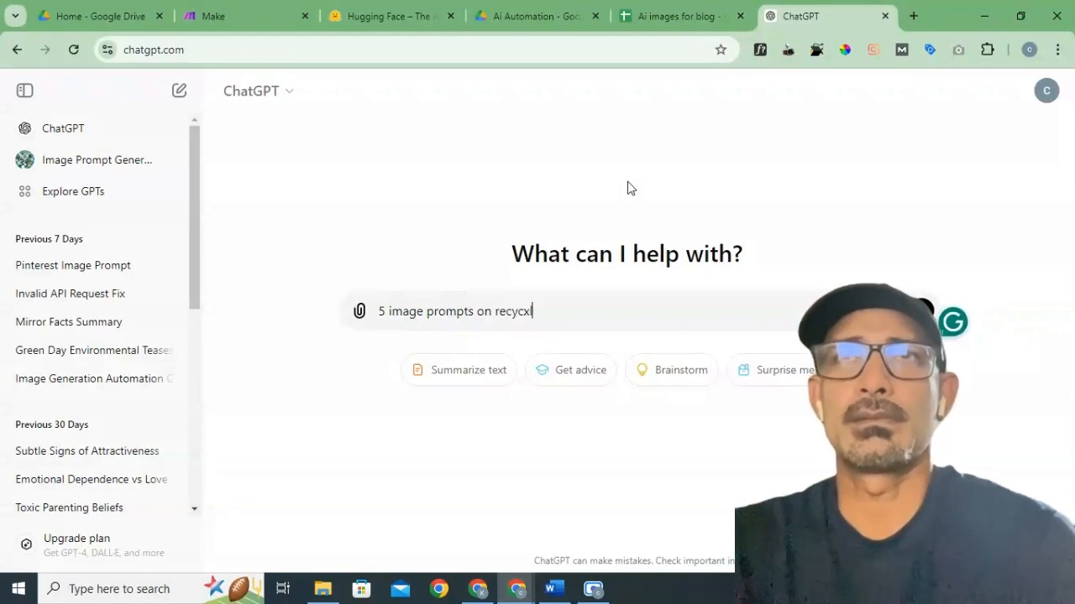
type("e")
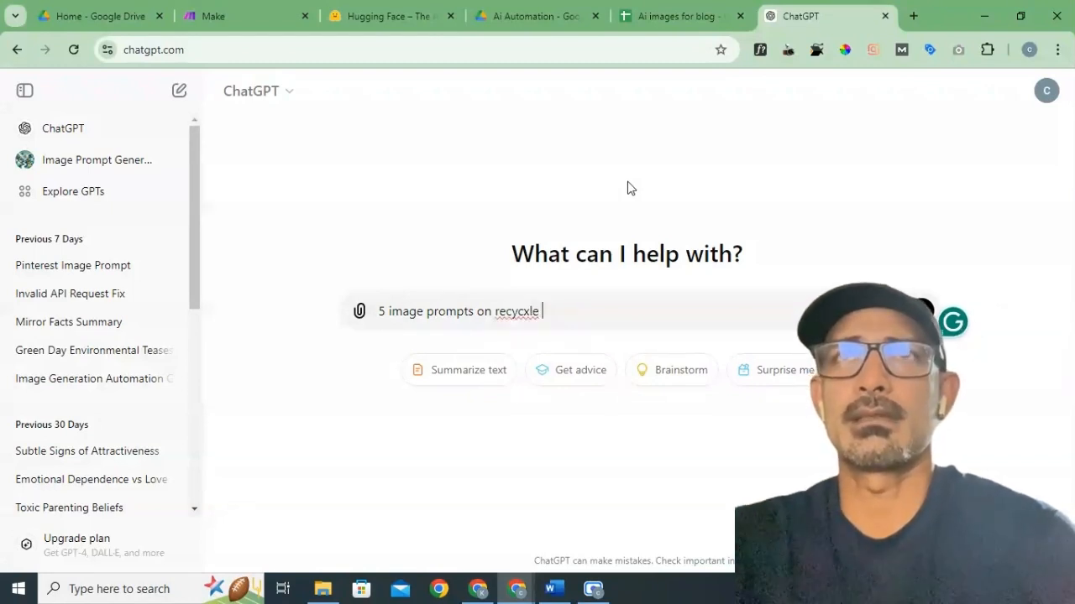
right_click(529, 310)
left_click(579, 53)
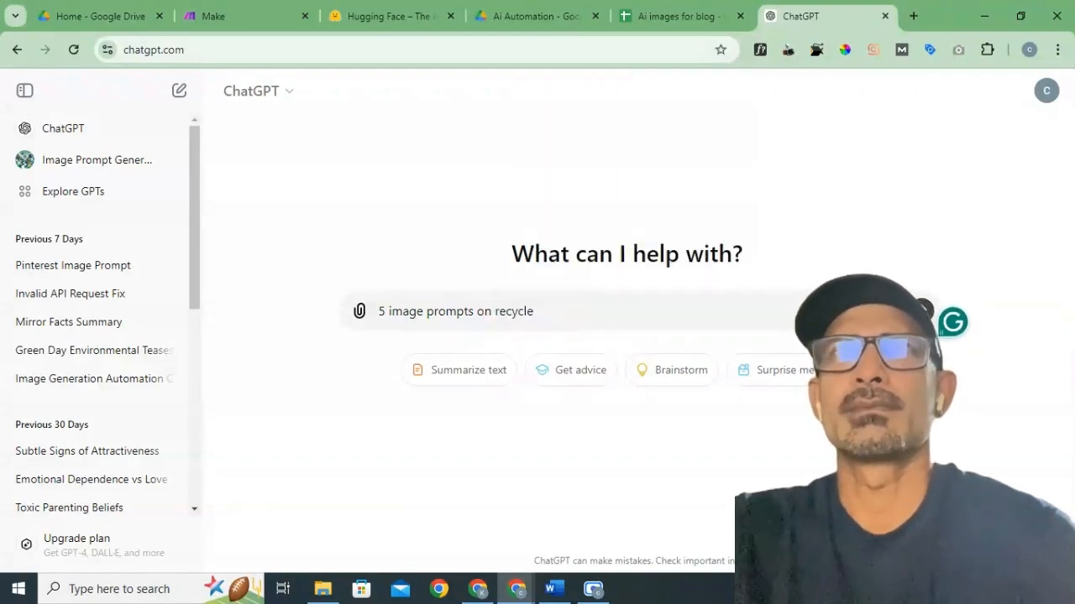
key("Return")
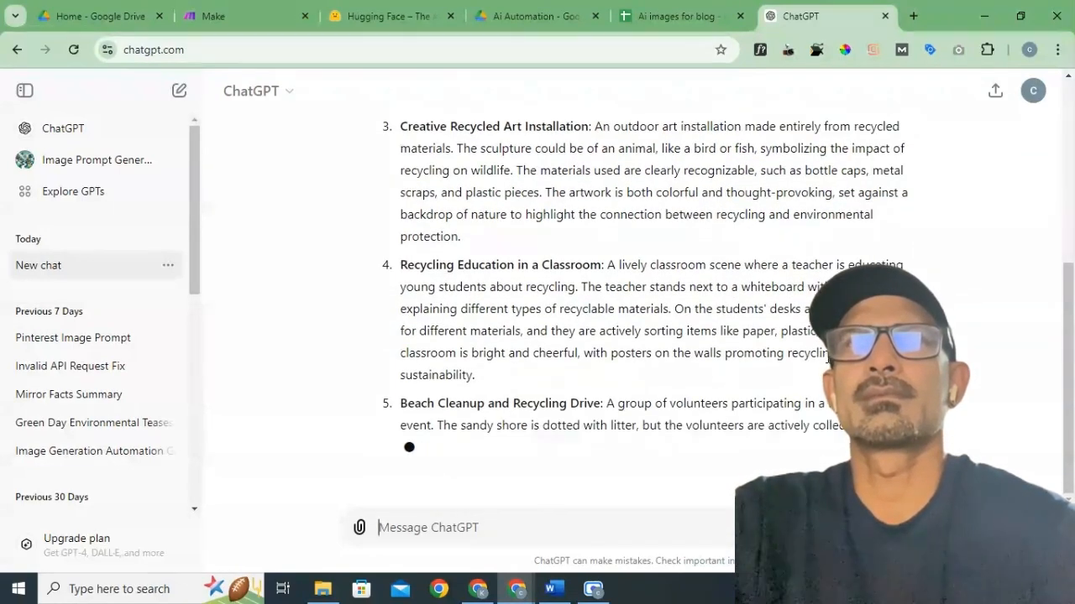
Step: Copy all five recycling image prompts from ChatGPT's reply, from "Recycling Bin in a Park" through the beach cleanup prompt
scroll(411, 240, "up", 5)
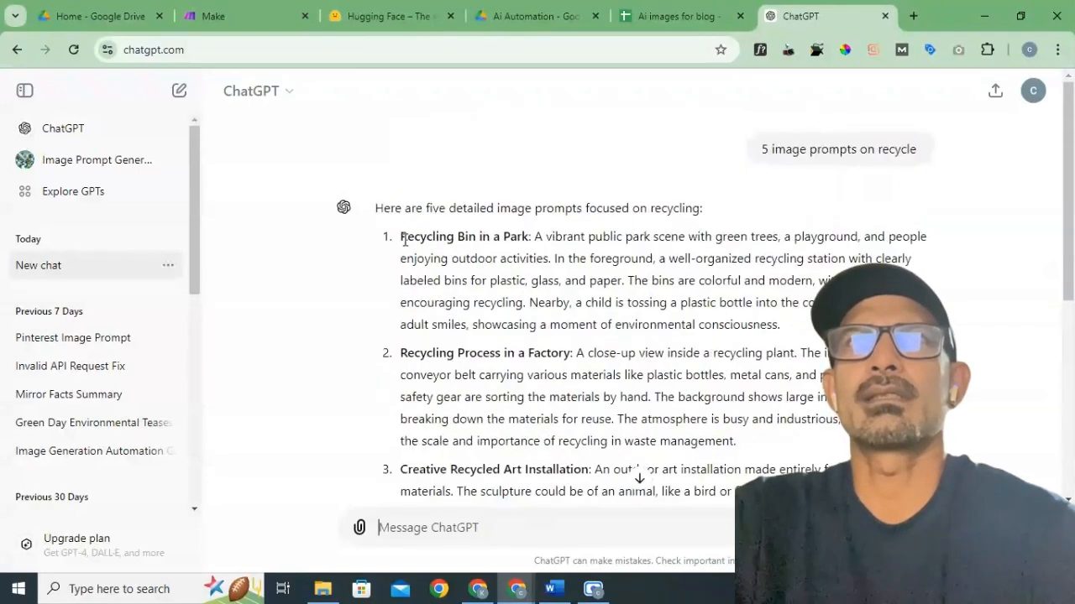
left_click_drag(412, 239, 793, 417)
scroll(607, 363, "down", 3)
scroll(609, 357, "down", 3)
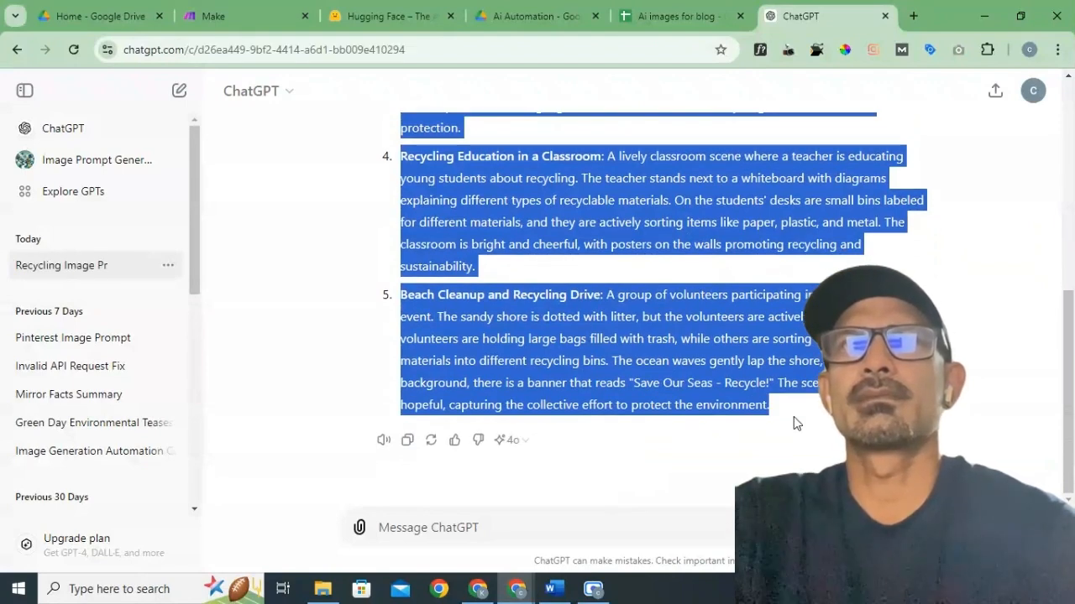
right_click(682, 311)
left_click(765, 328)
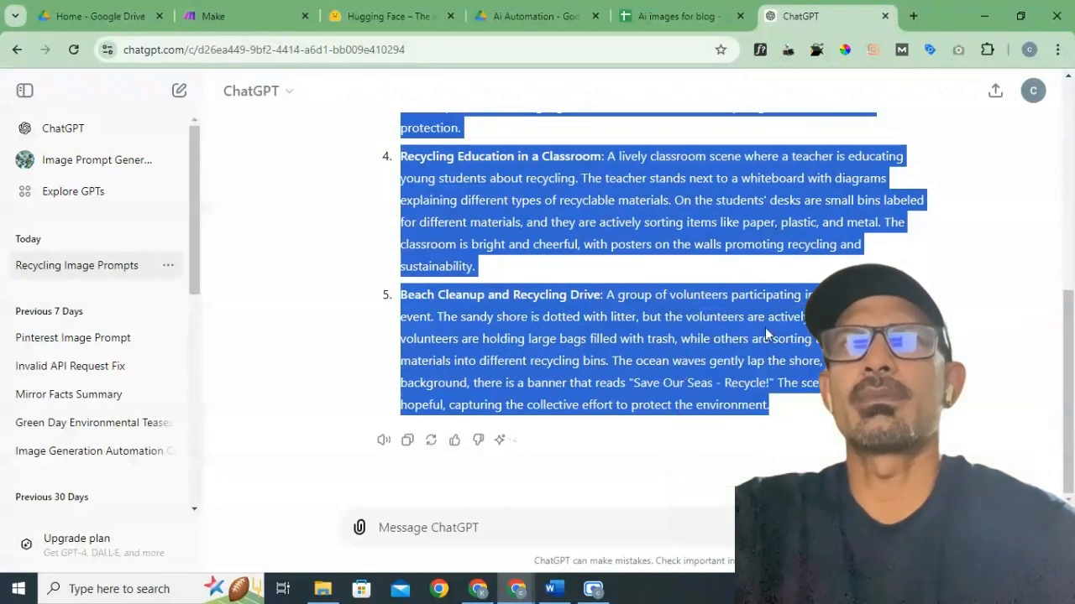
Step: Paste the copied prompts as values only from cell A2 of the "Ai images for blog" sheet and fit column A to its content
left_click(689, 16)
right_click(44, 209)
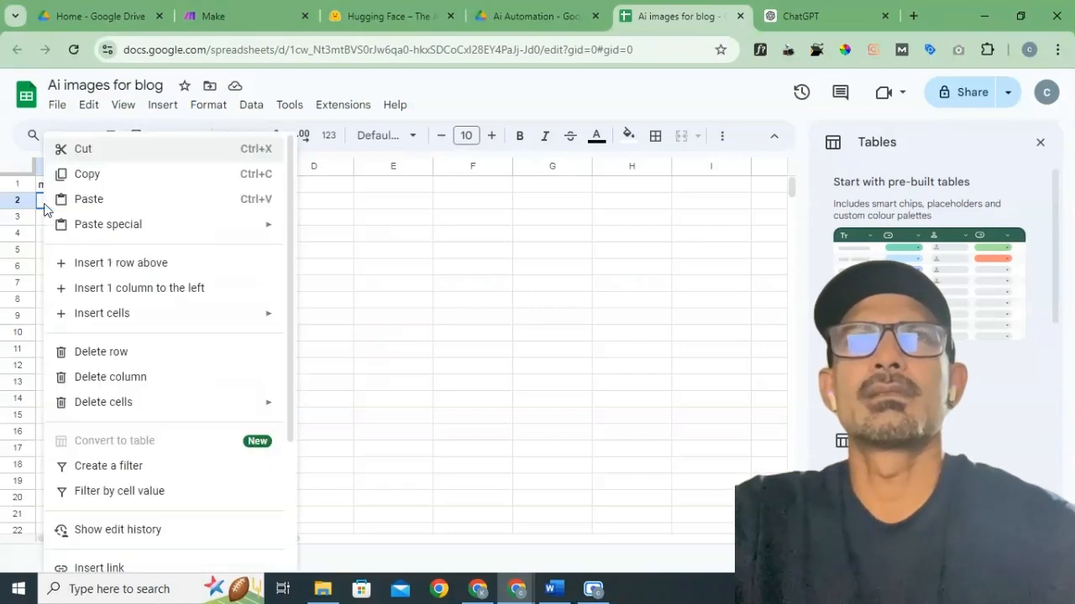
mouse_move(164, 227)
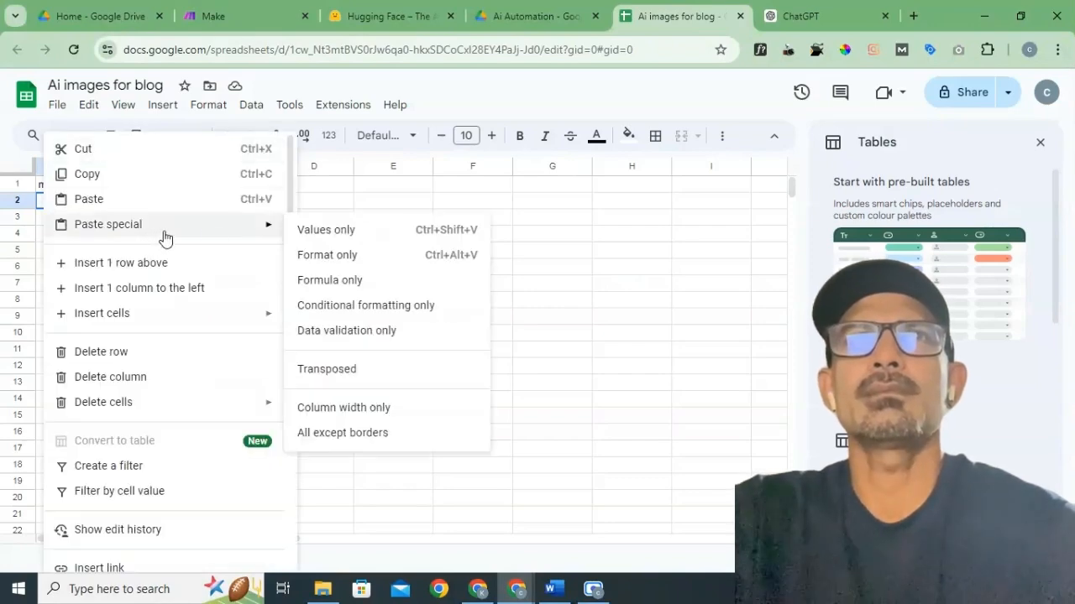
left_click(326, 239)
left_click(285, 415)
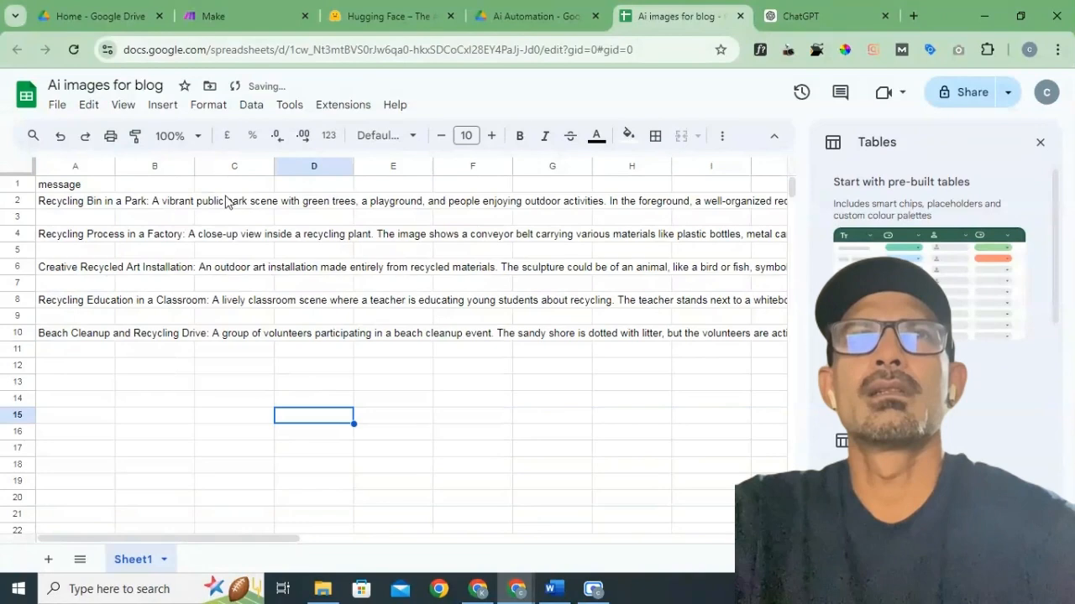
double_click(115, 166)
Step: Delete the four empty rows between the pasted prompts so they fill rows 2 to 6 without gaps
left_click(18, 215)
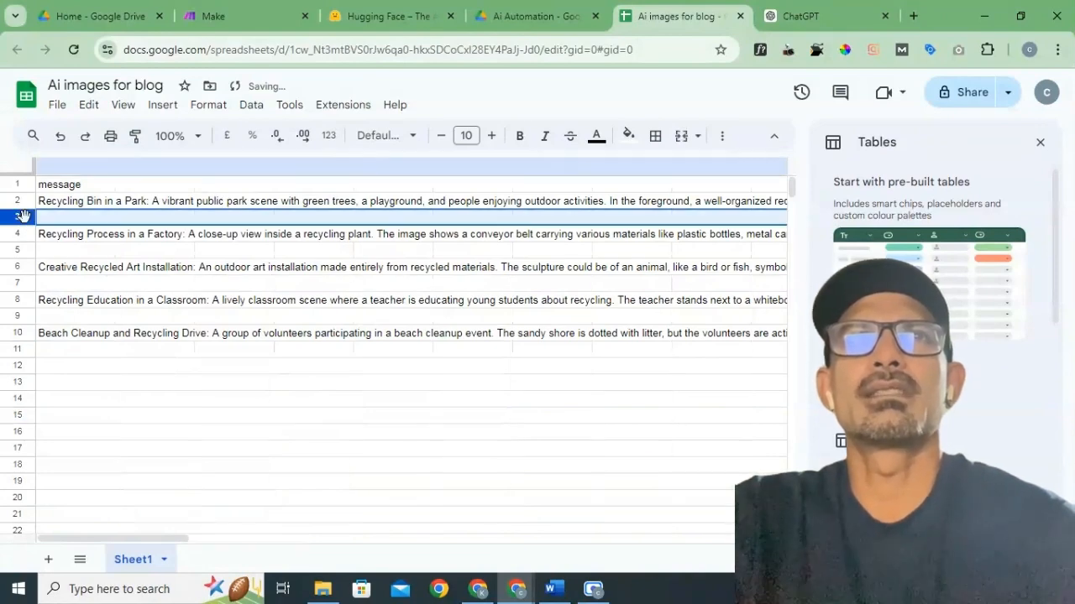
right_click(18, 215)
left_click(102, 346)
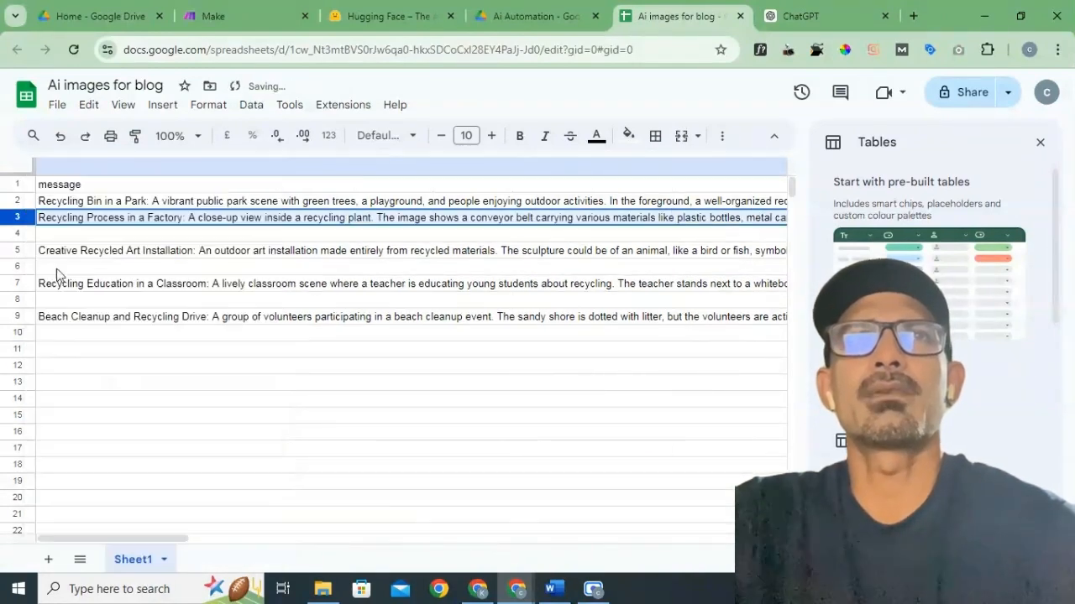
right_click(19, 233)
left_click(91, 339)
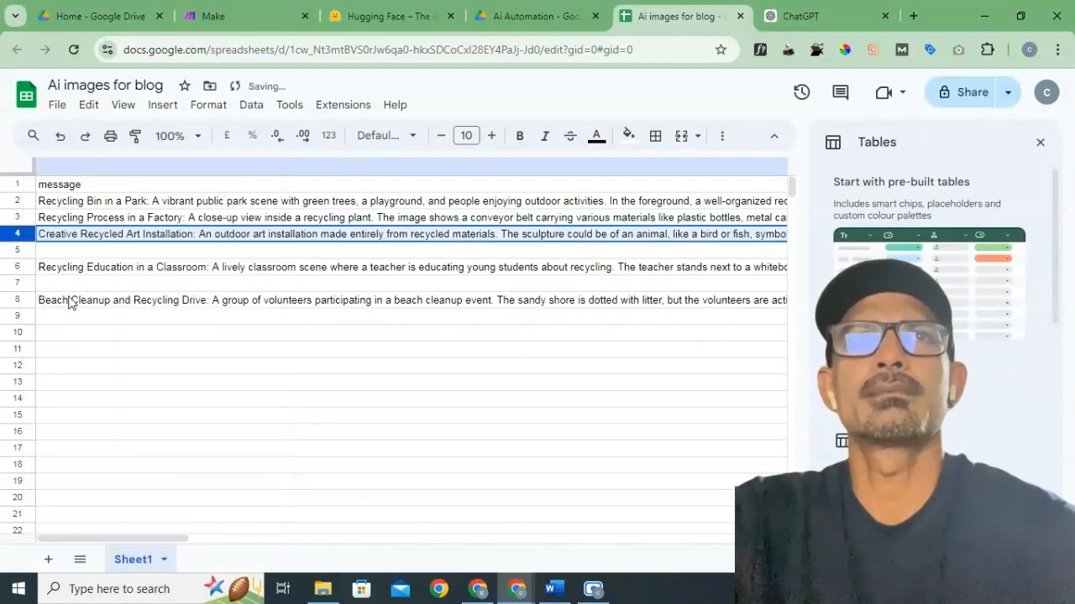
right_click(19, 250)
left_click(64, 339)
right_click(18, 266)
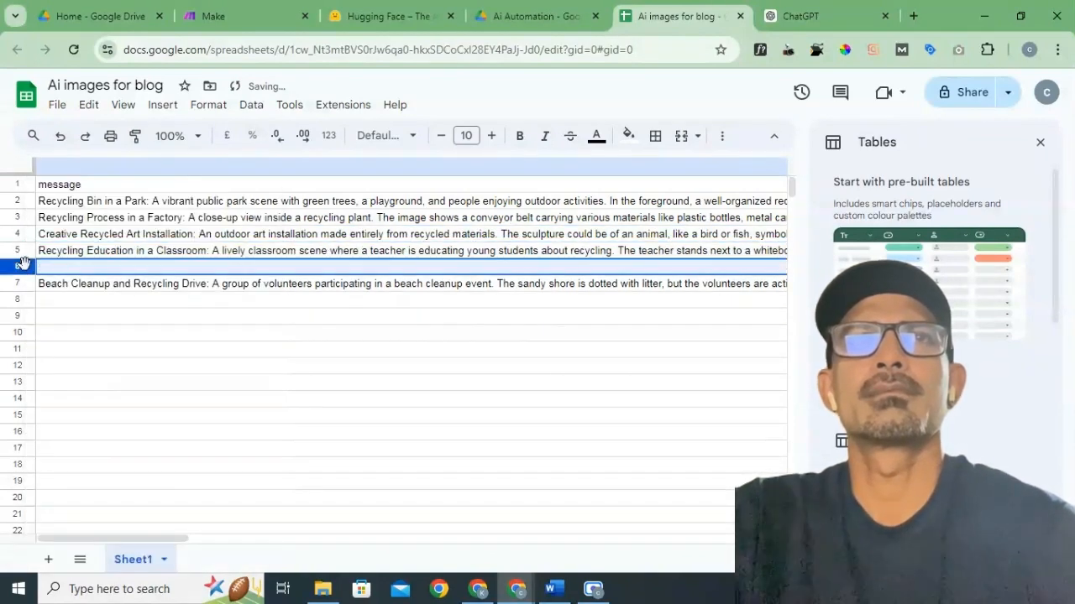
left_click(87, 339)
left_click(260, 367)
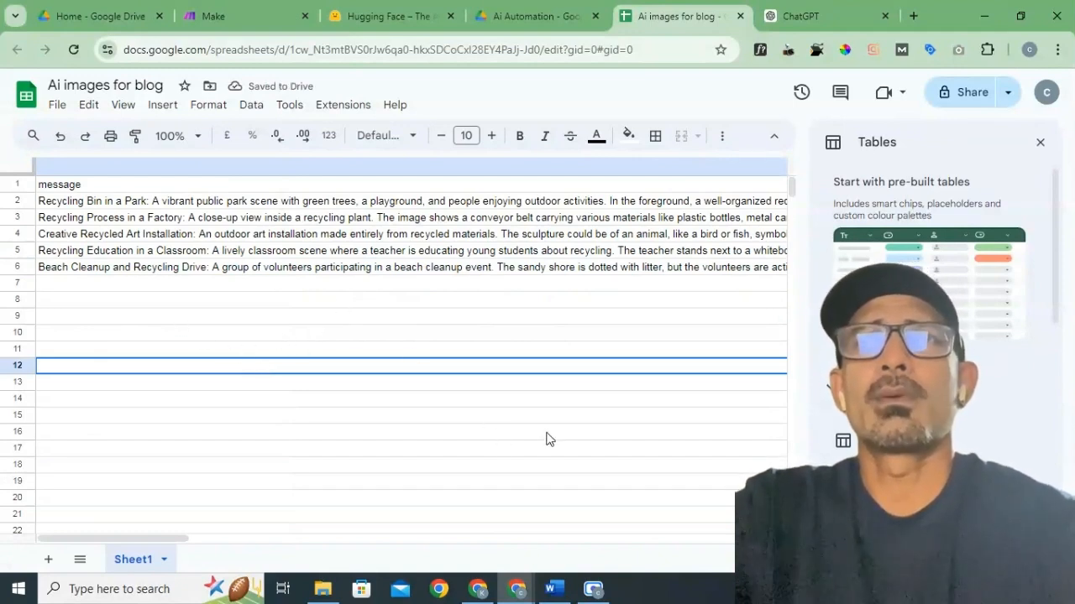
left_click(362, 302)
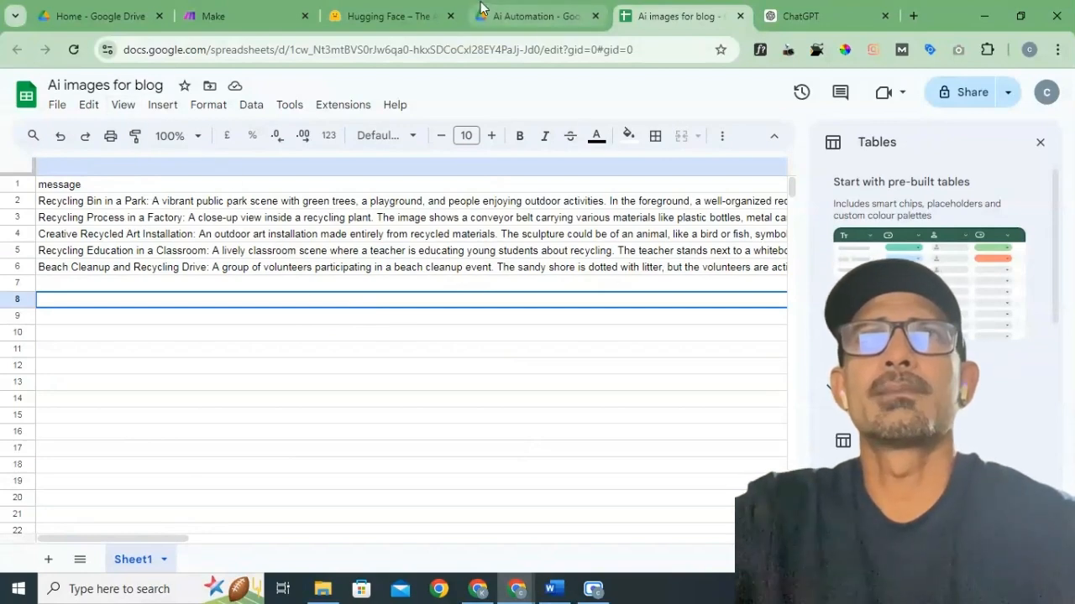
Step: Check the remaining items in the Word steps list and return to the spreadsheet in Chrome
mouse_move(236, 7)
mouse_move(388, 8)
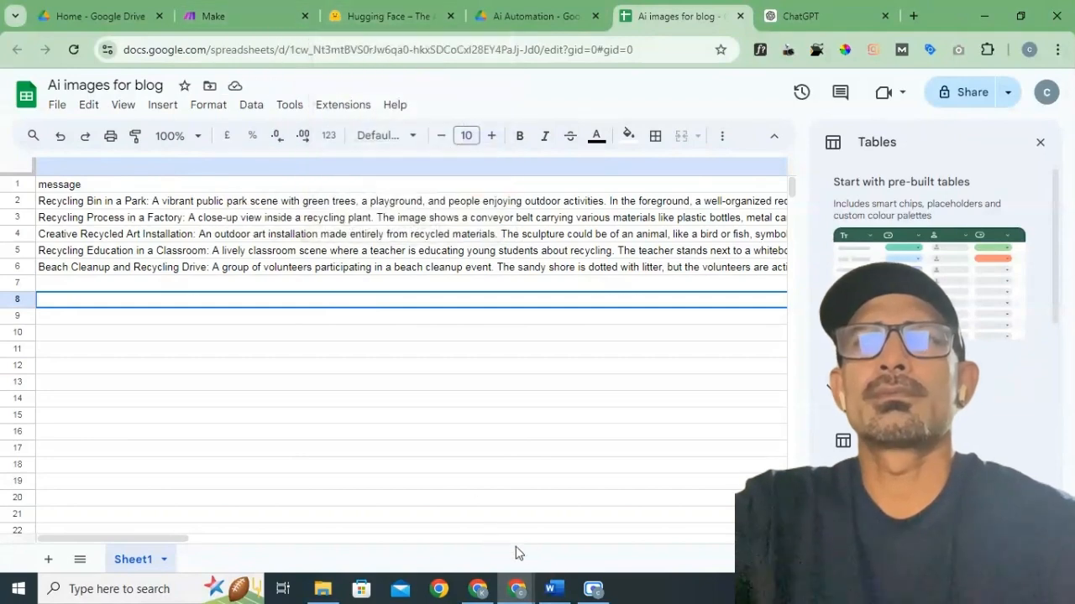
left_click(551, 589)
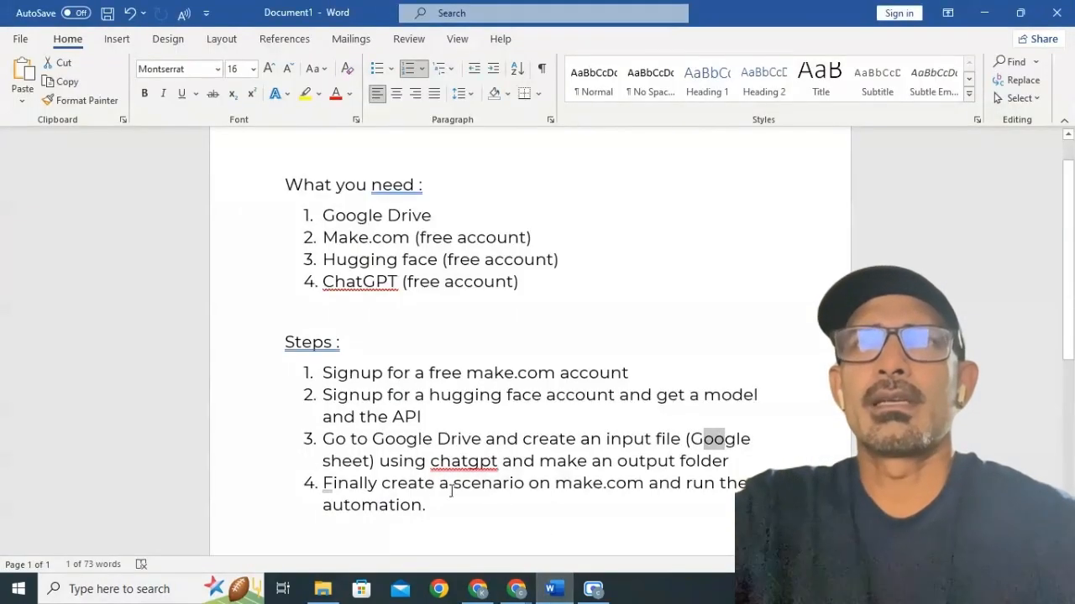
left_click(516, 588)
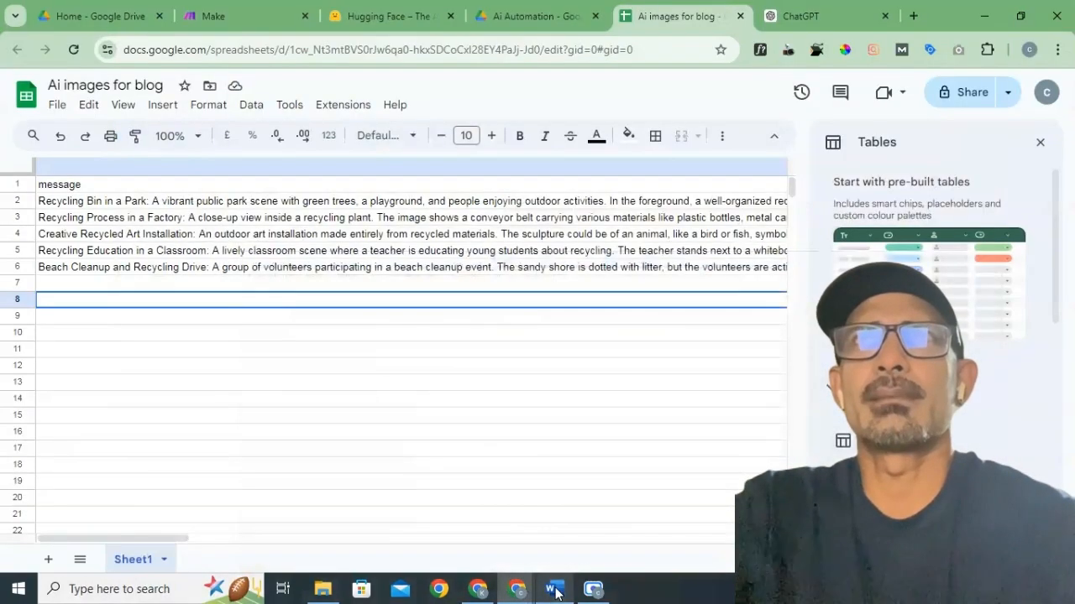
Step: Create a folder named "Output Images" inside the Ai Automation folder in Google Drive
left_click(535, 15)
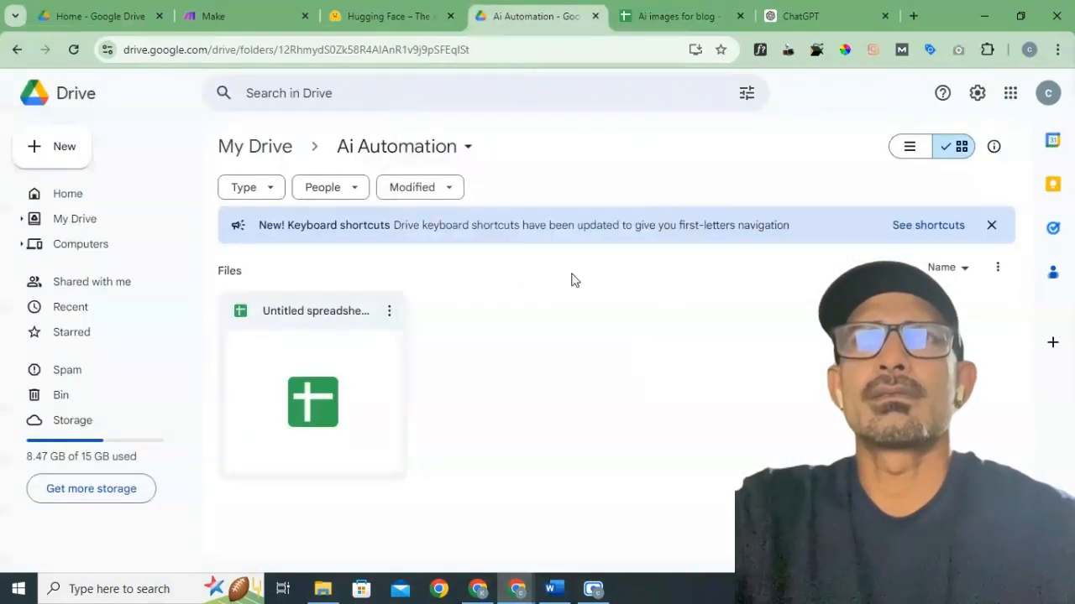
right_click(503, 364)
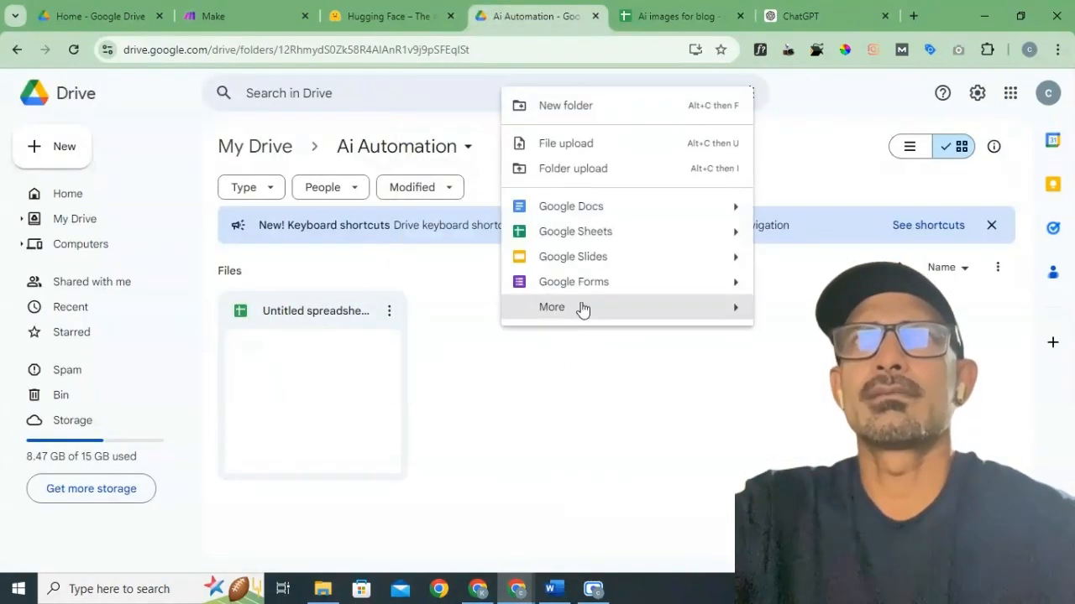
left_click(564, 108)
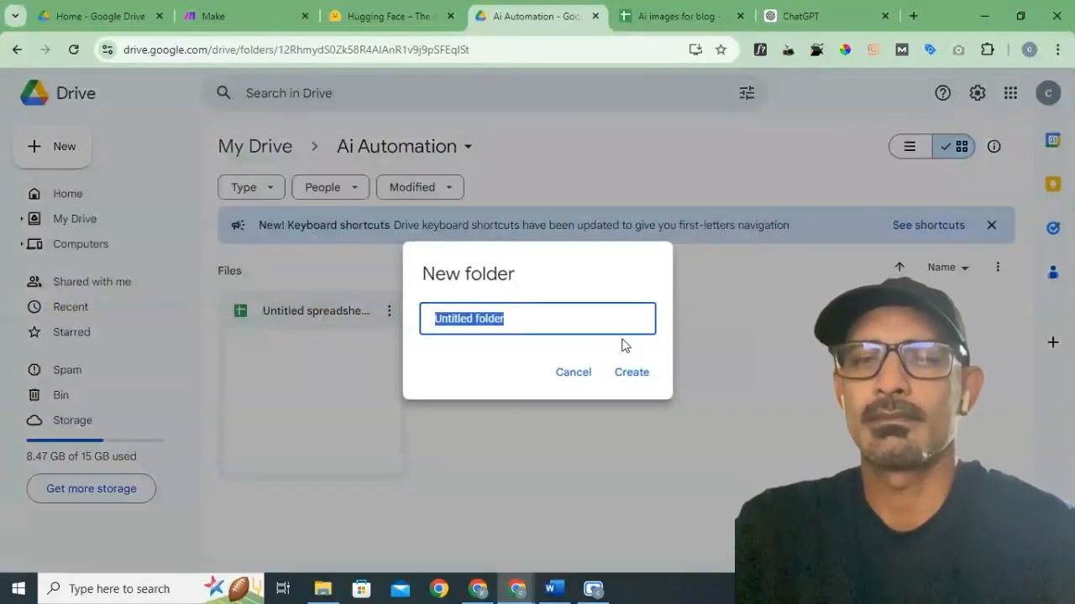
type("0")
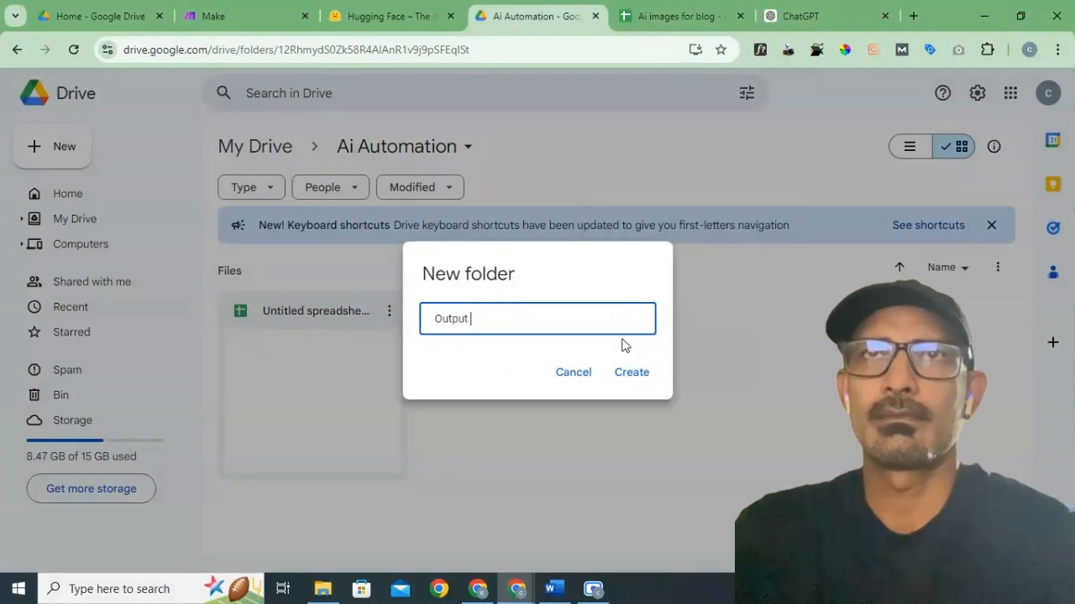
type("utput Imag")
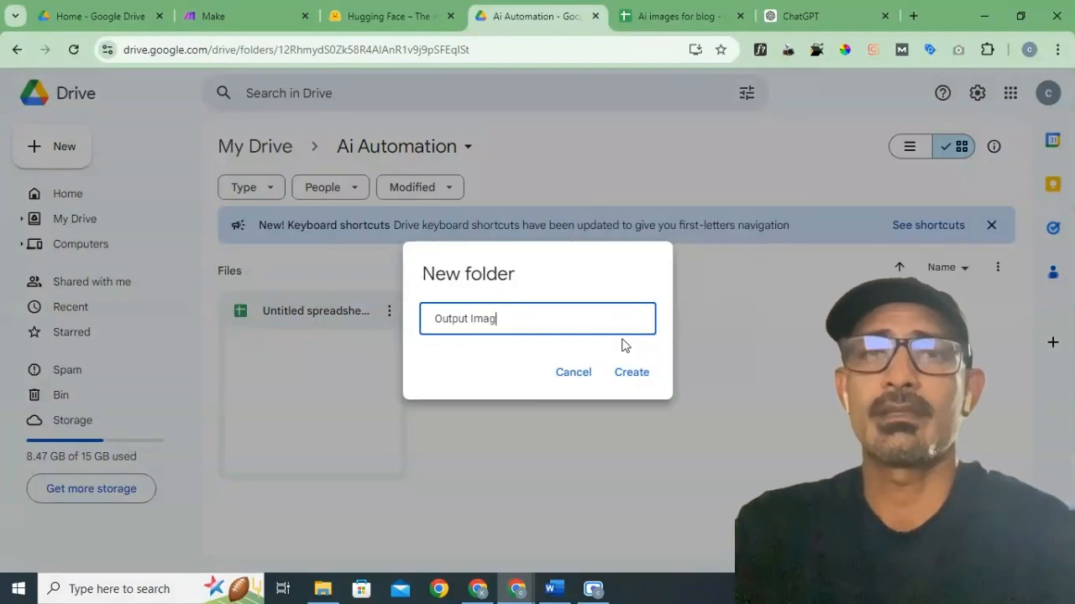
type("es")
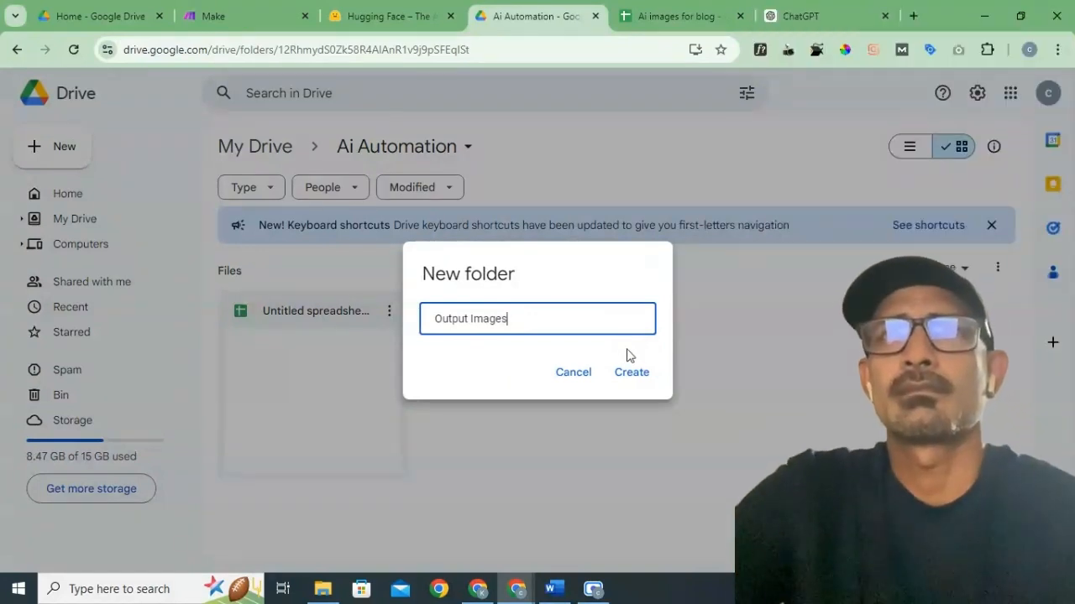
left_click(631, 373)
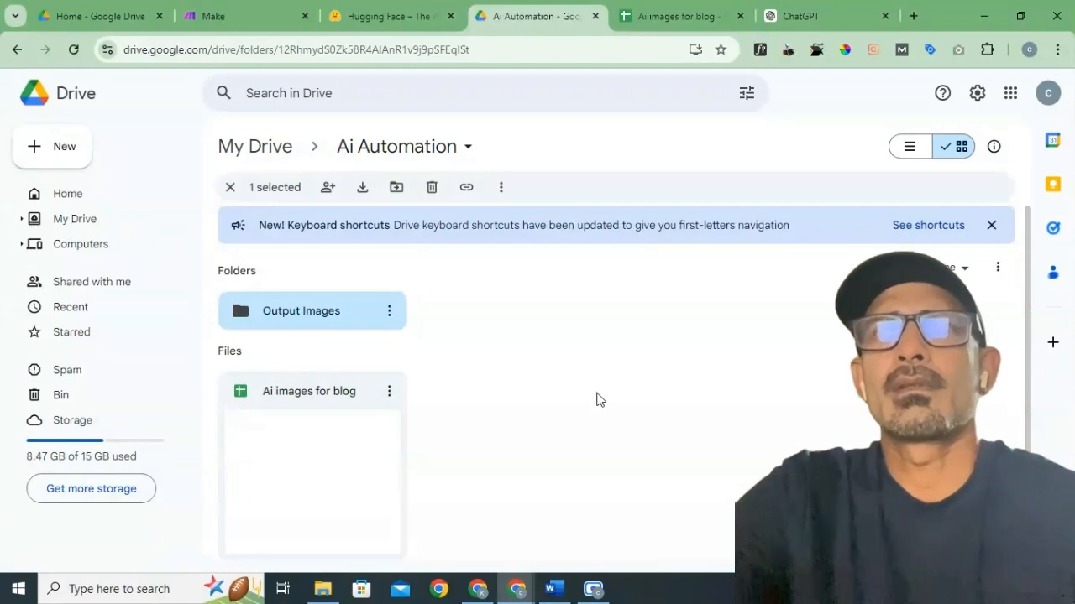
Step: Create a new scenario in Make, check the prompts in the "Ai images for blog" sheet and return to the scenario
left_click(245, 16)
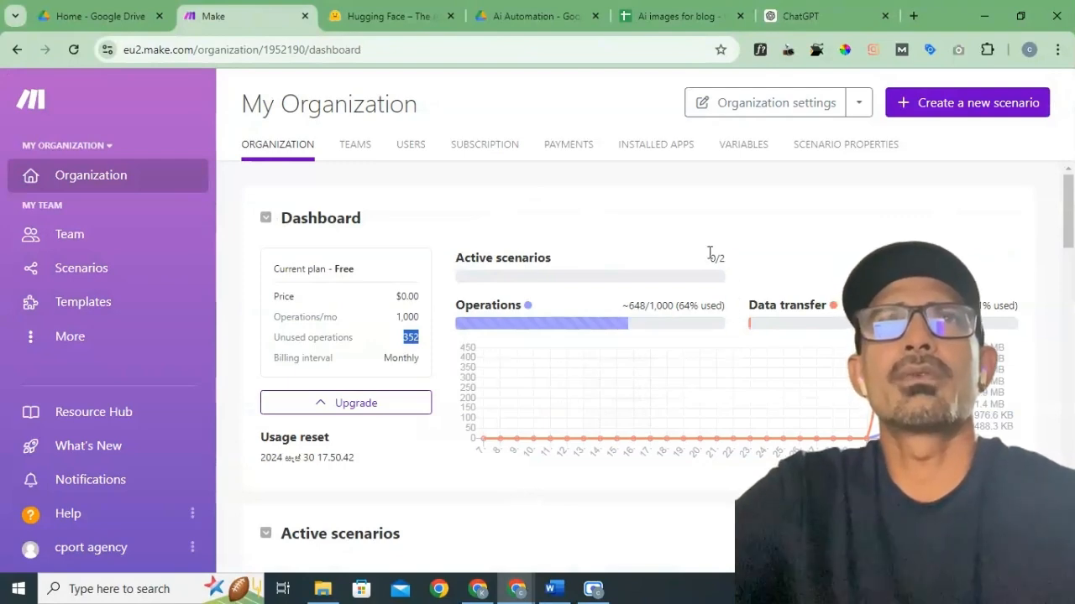
left_click(946, 111)
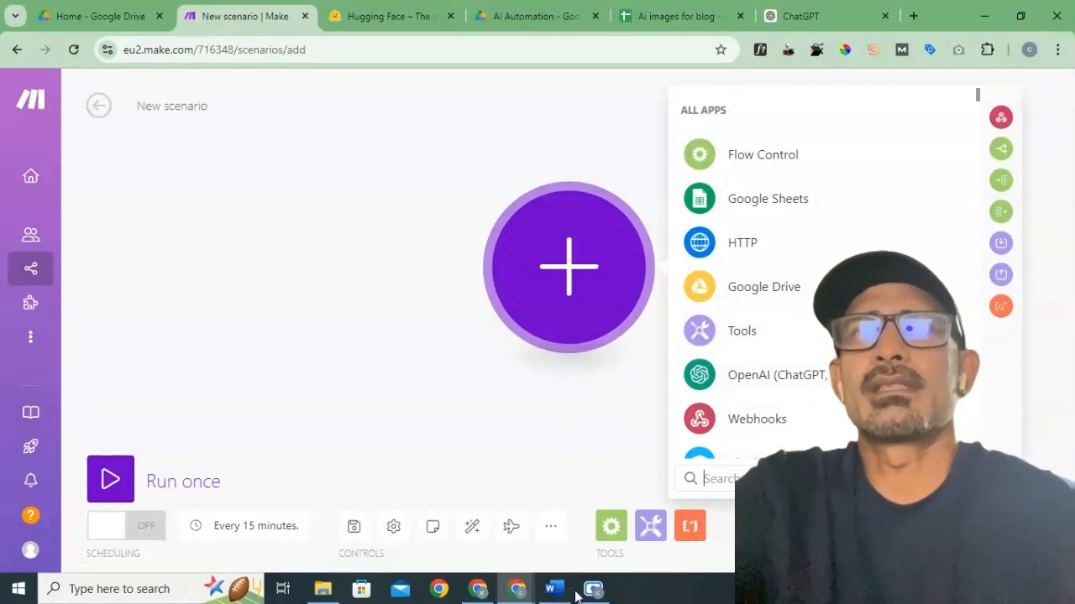
left_click(664, 15)
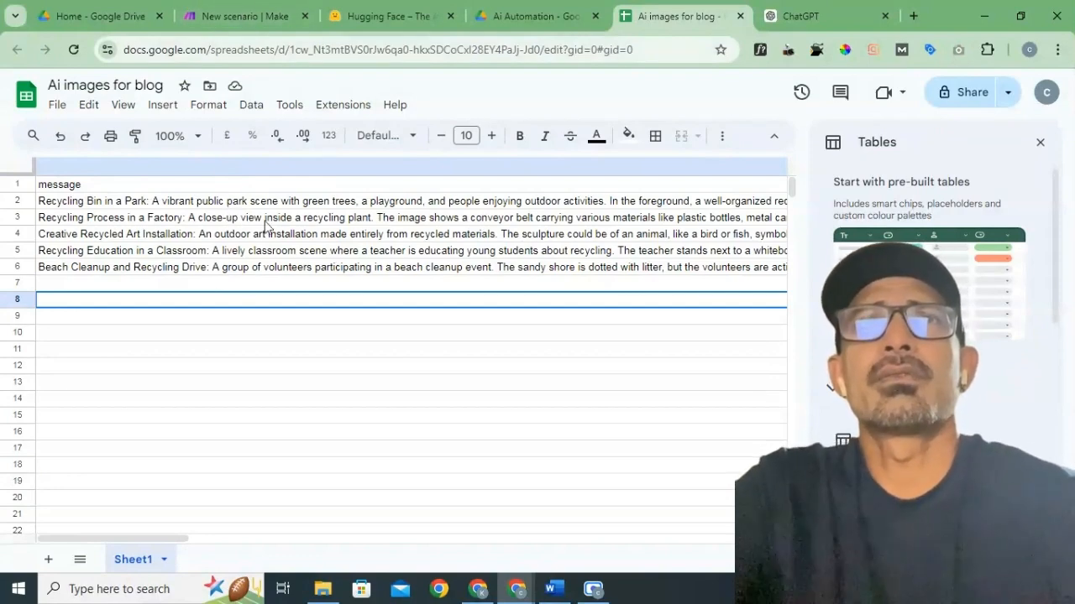
left_click(248, 16)
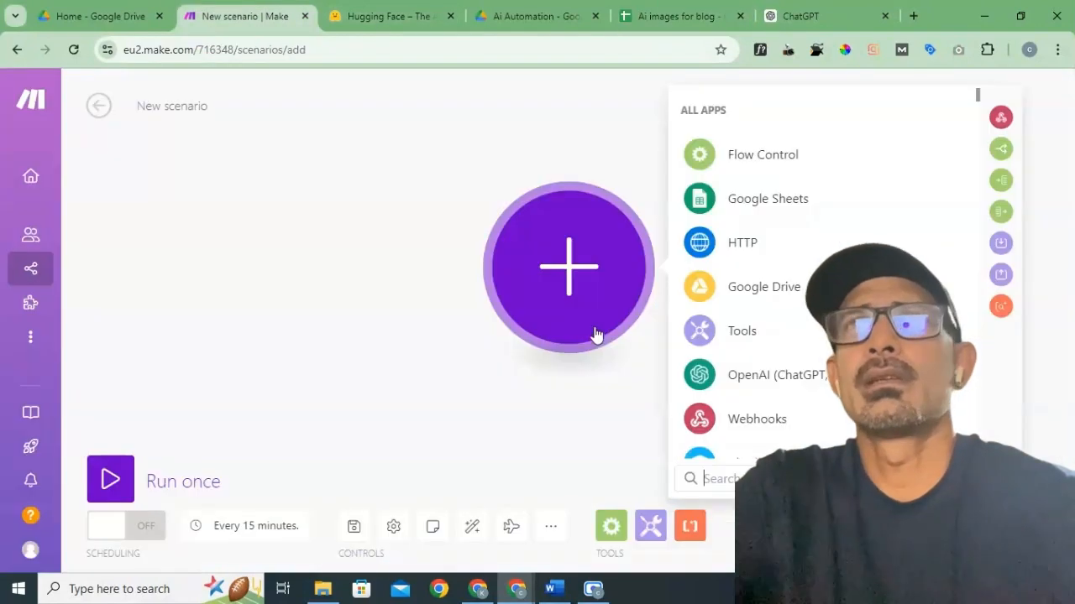
Step: Add a Google Sheets "Get a Cell" module as the first module of the new scenario
left_click(410, 293)
left_click(576, 281)
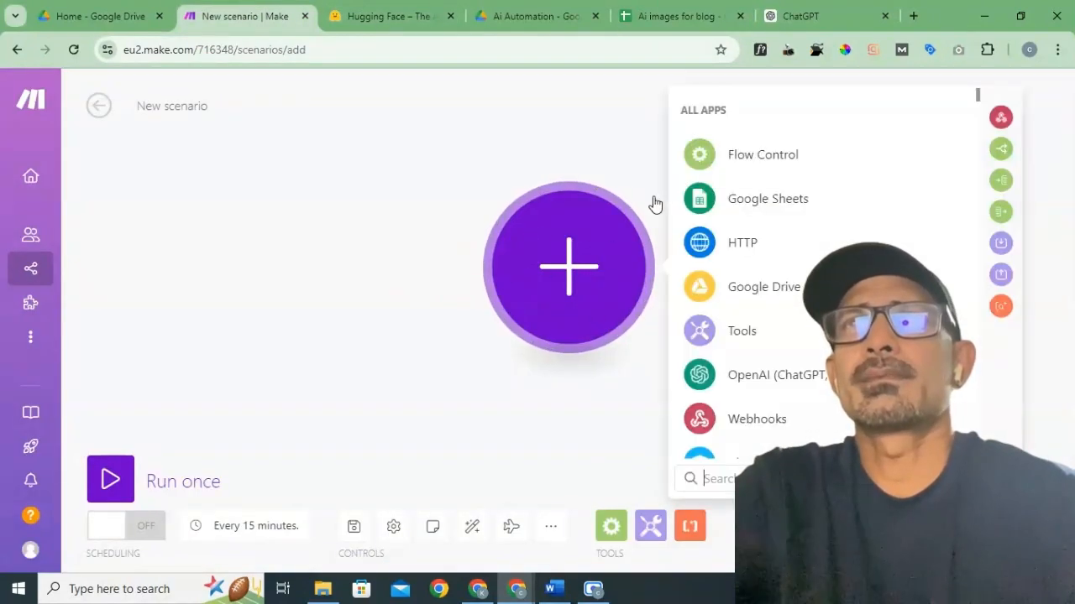
left_click(763, 210)
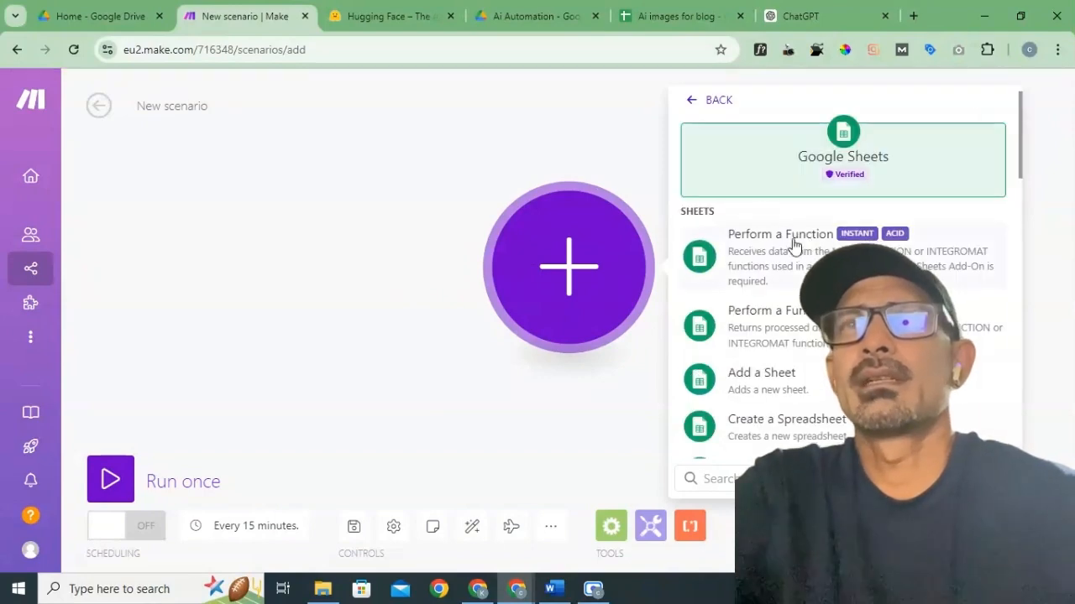
scroll(794, 244, "down", 5)
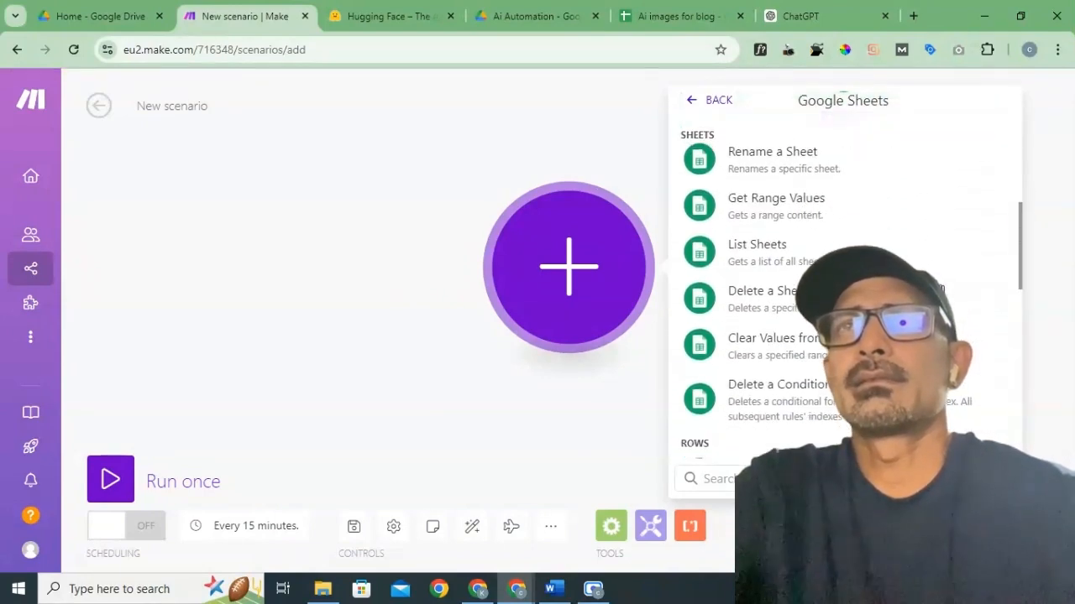
scroll(932, 281, "down", 4)
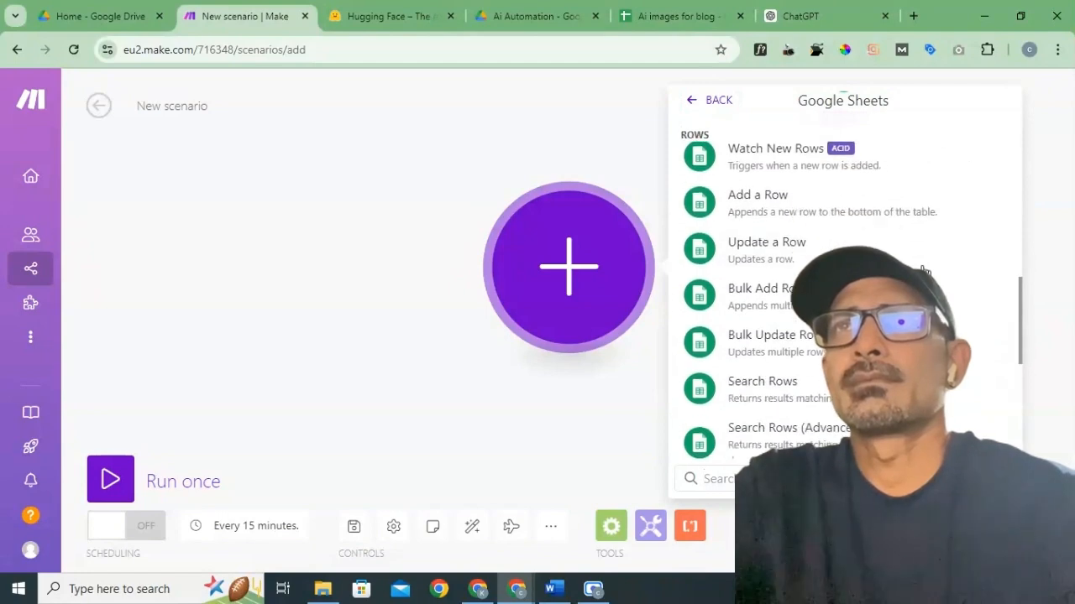
scroll(908, 265, "down", 5)
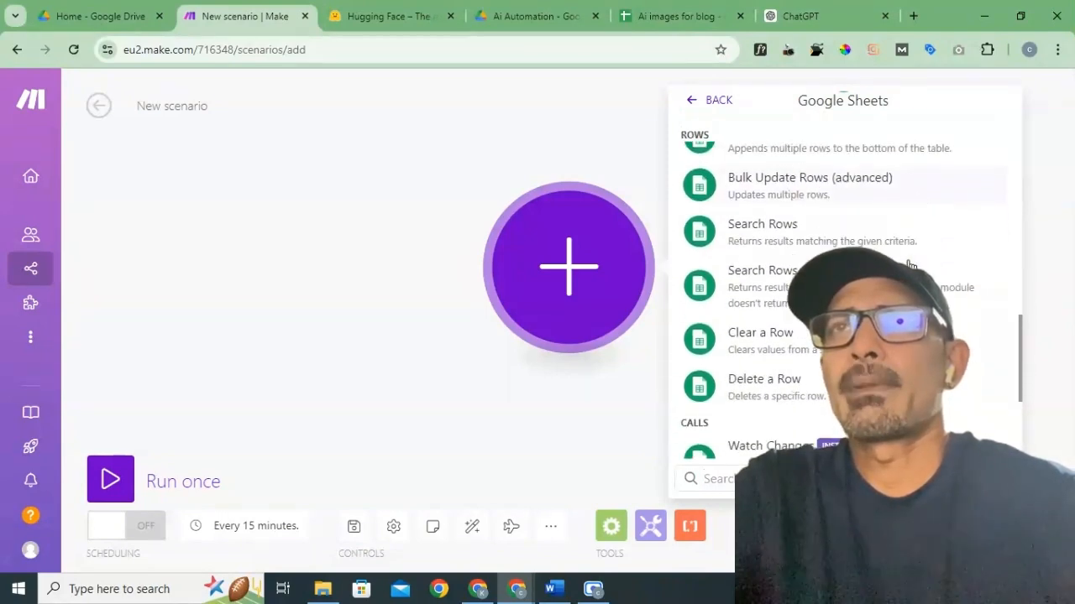
scroll(908, 266, "down", 2)
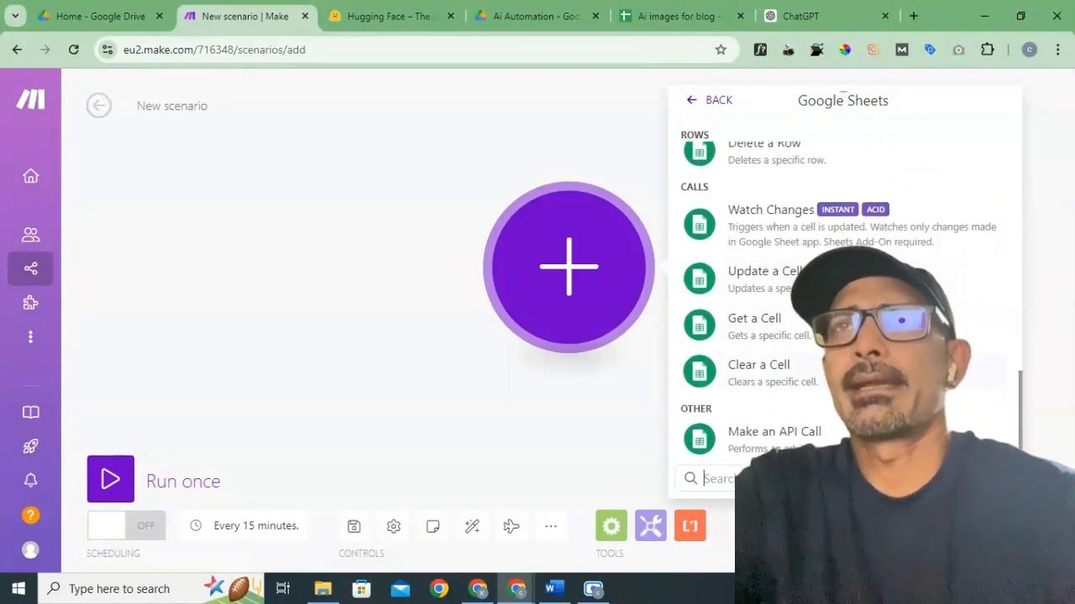
left_click(813, 336)
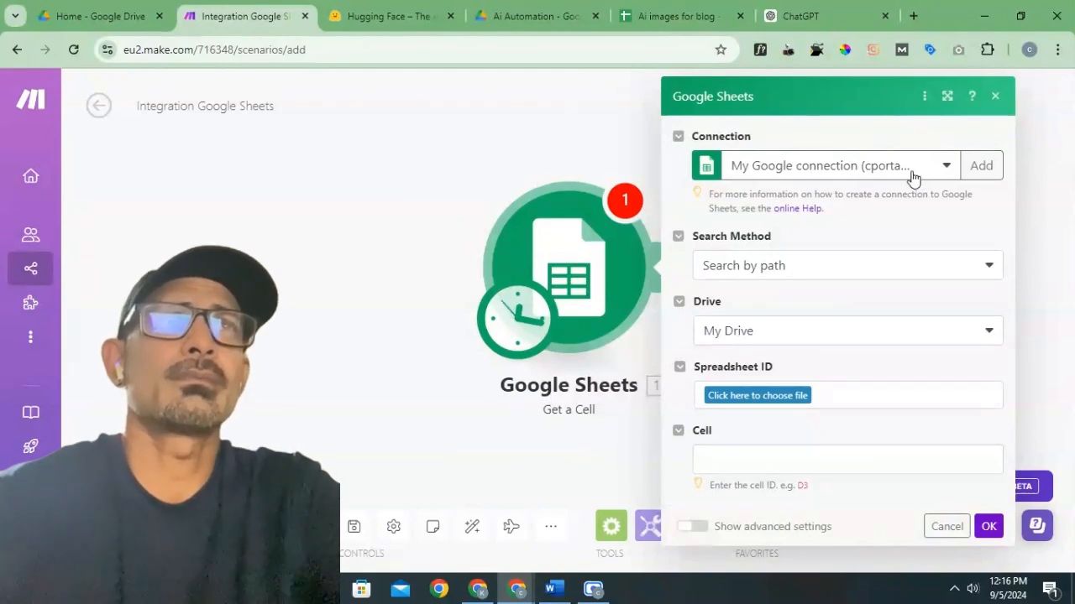
Step: Select the existing Google connection for the Google Sheets module and use "Search by path" as the search method
left_click(912, 177)
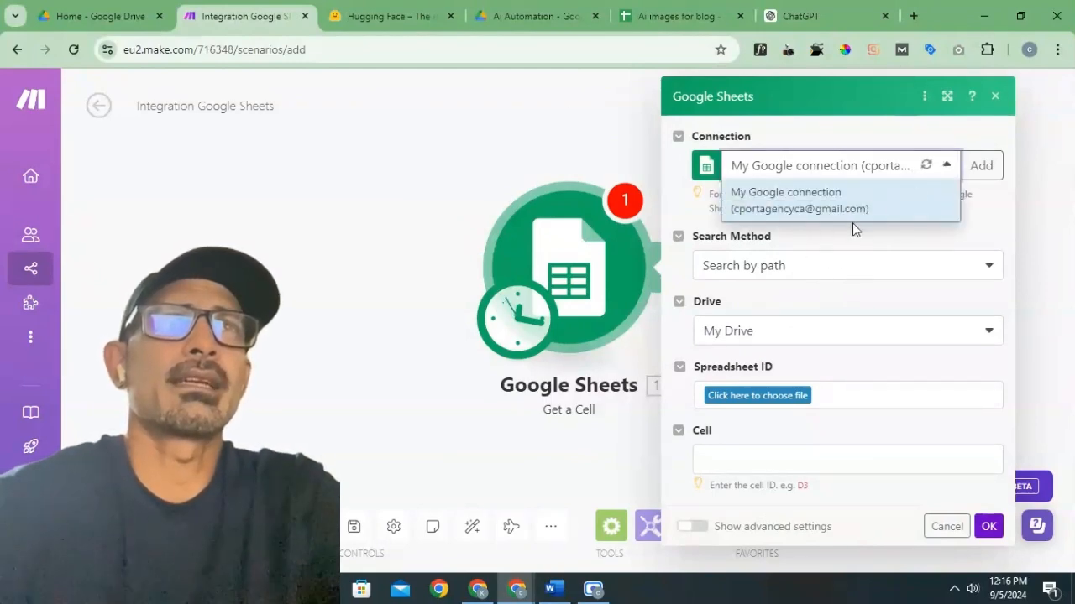
left_click(826, 206)
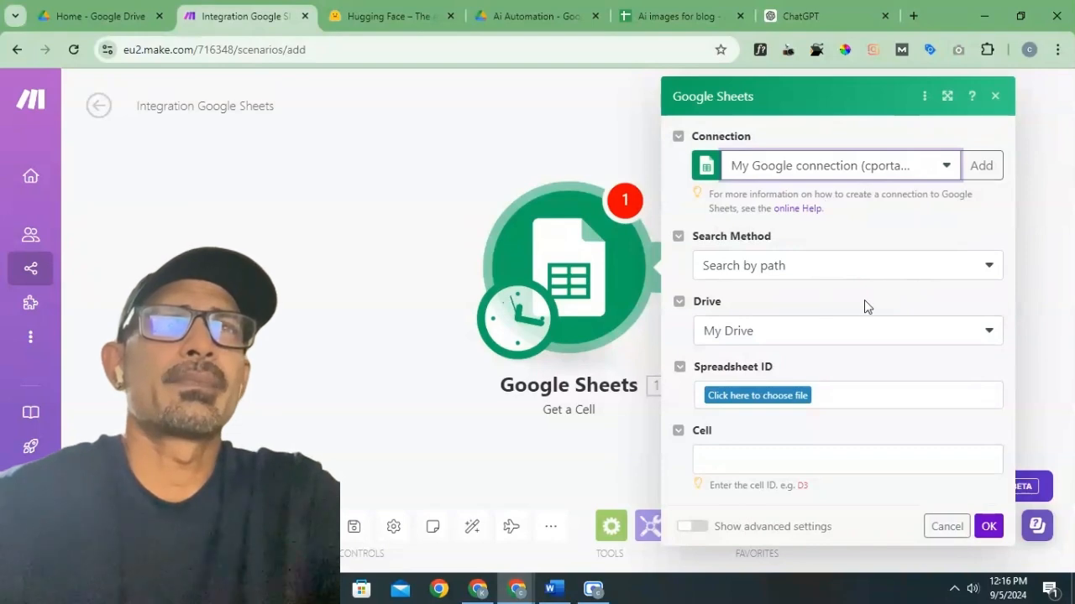
left_click(804, 273)
left_click(852, 226)
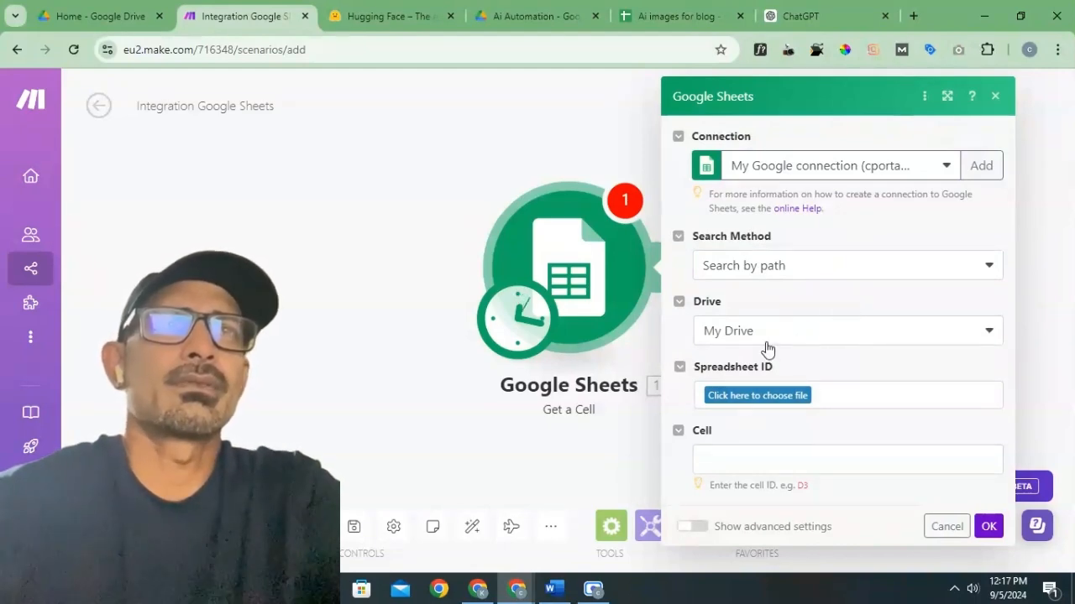
Step: Choose the "Ai images for blog" spreadsheet inside the Ai Automation folder of My Drive and check it against the open sheet
left_click(757, 396)
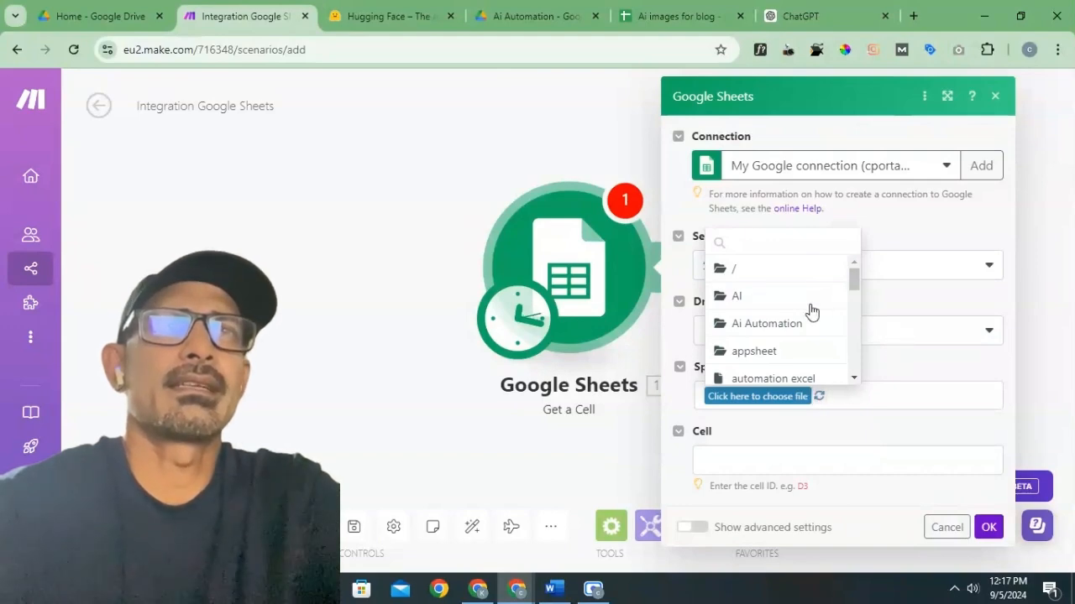
left_click(765, 324)
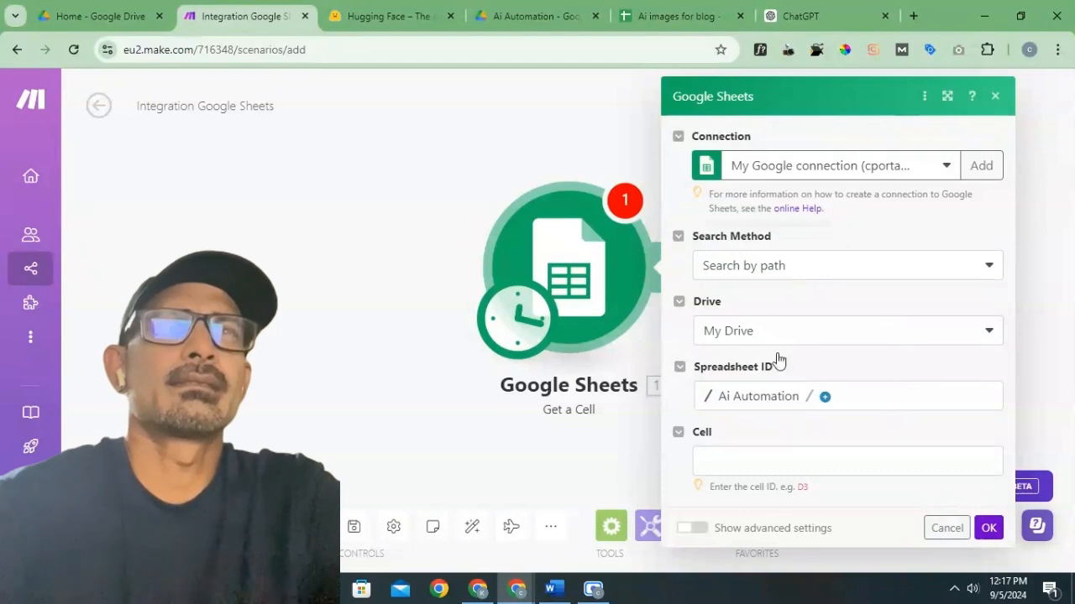
left_click(826, 400)
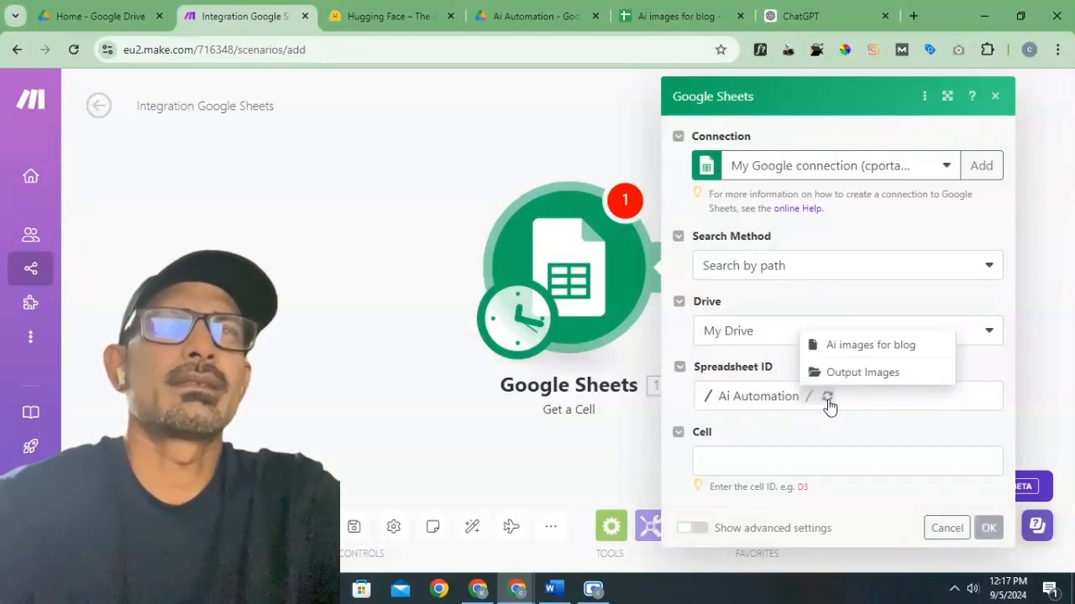
left_click(859, 351)
left_click(679, 10)
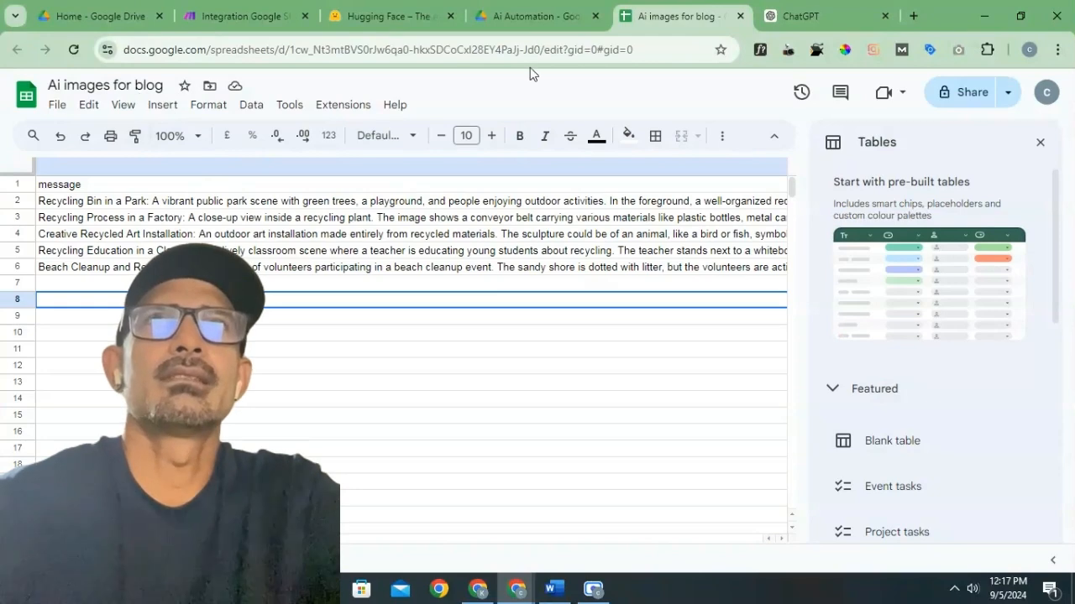
left_click(240, 16)
scroll(799, 428, "down", 1)
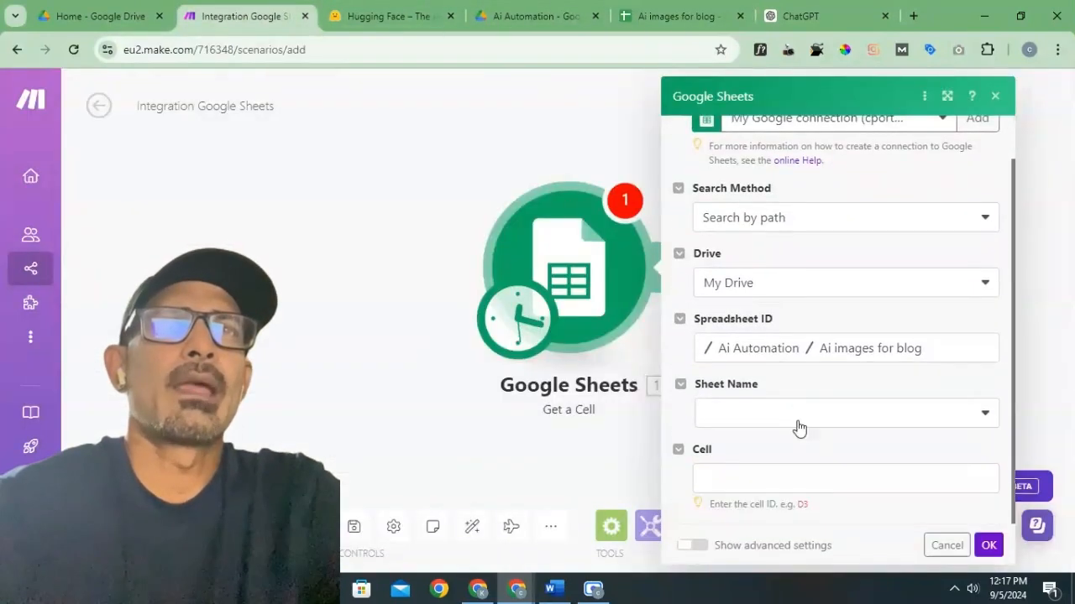
Step: Look at the prompt spreadsheet again and set the module's sheet name to Sheet1
left_click(619, 18)
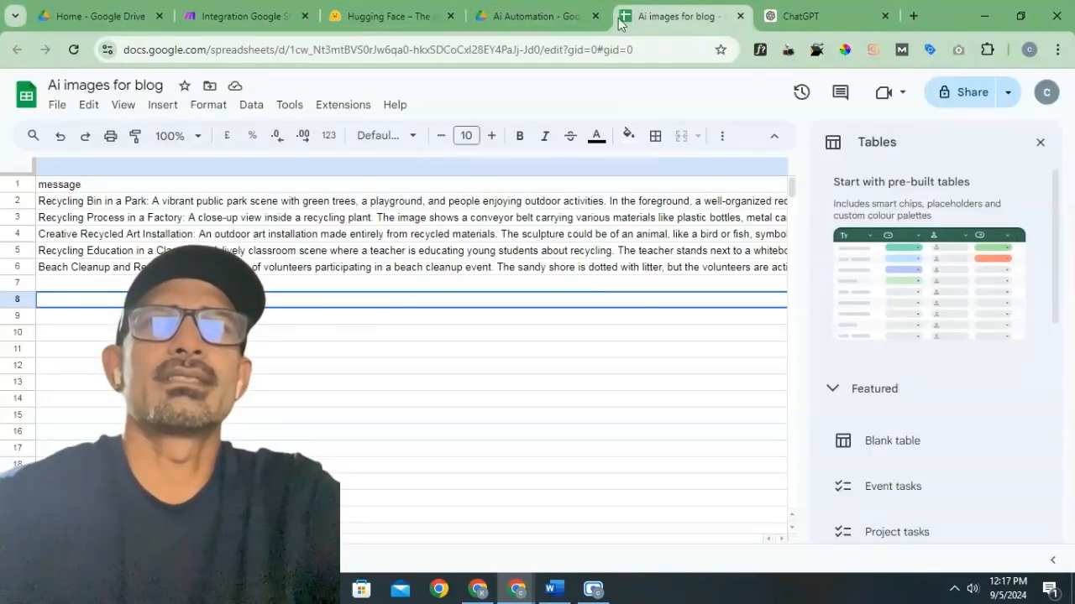
left_click(254, 8)
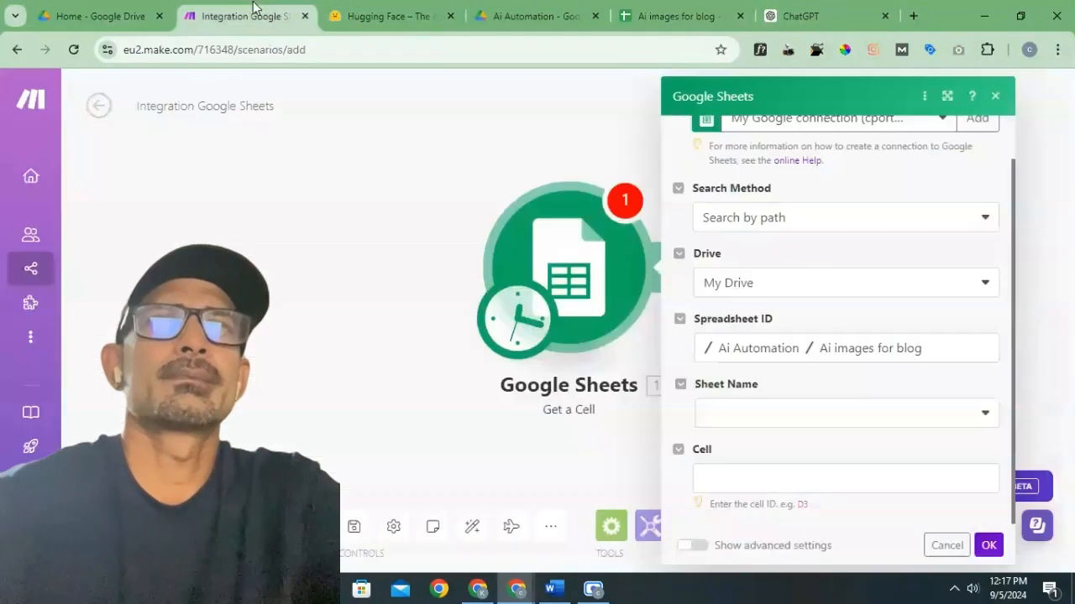
left_click(831, 426)
left_click(764, 437)
Step: Locate the first prompt's cell in the spreadsheet, set the module's cell to A2 and confirm the settings
left_click(769, 481)
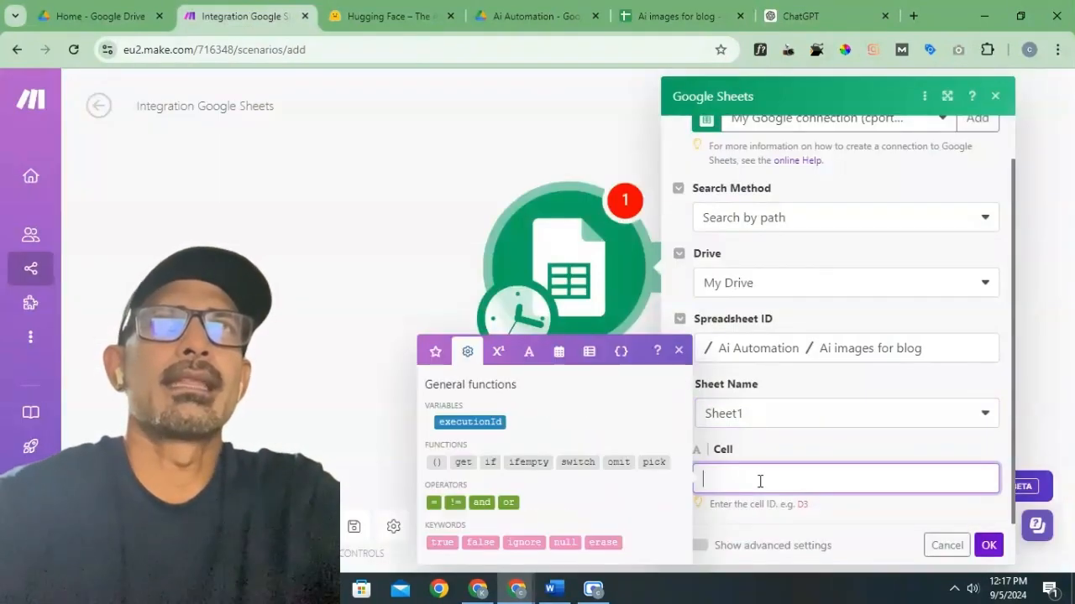
left_click(647, 16)
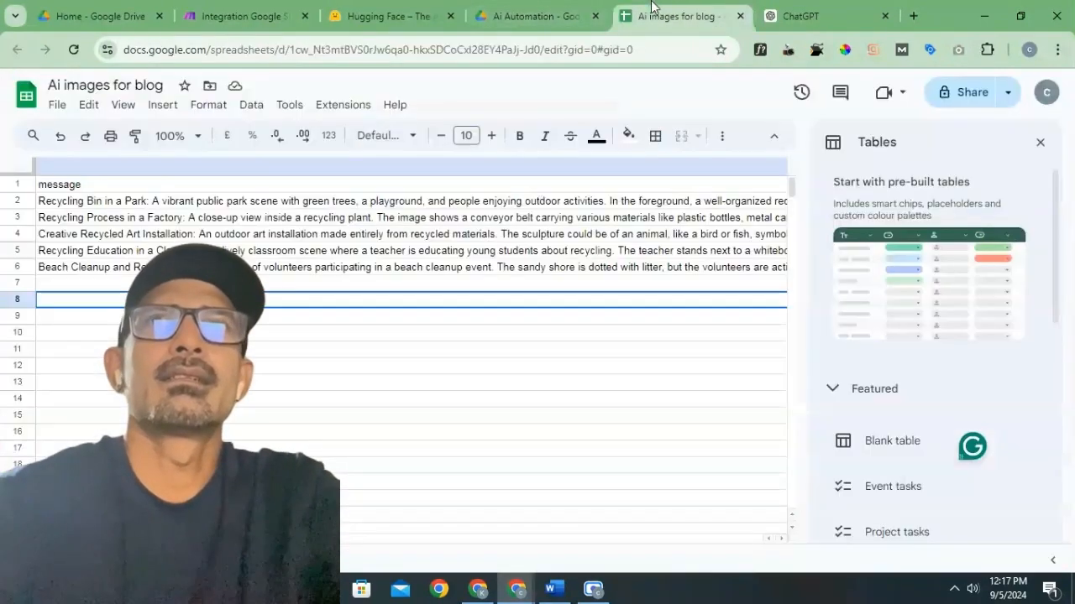
left_click(74, 204)
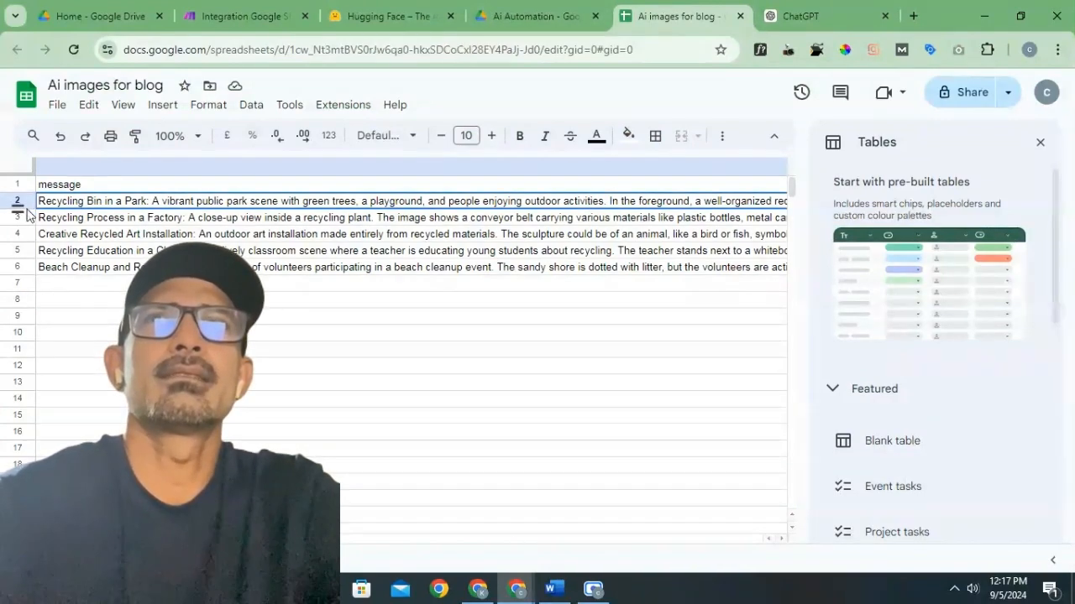
left_click(240, 16)
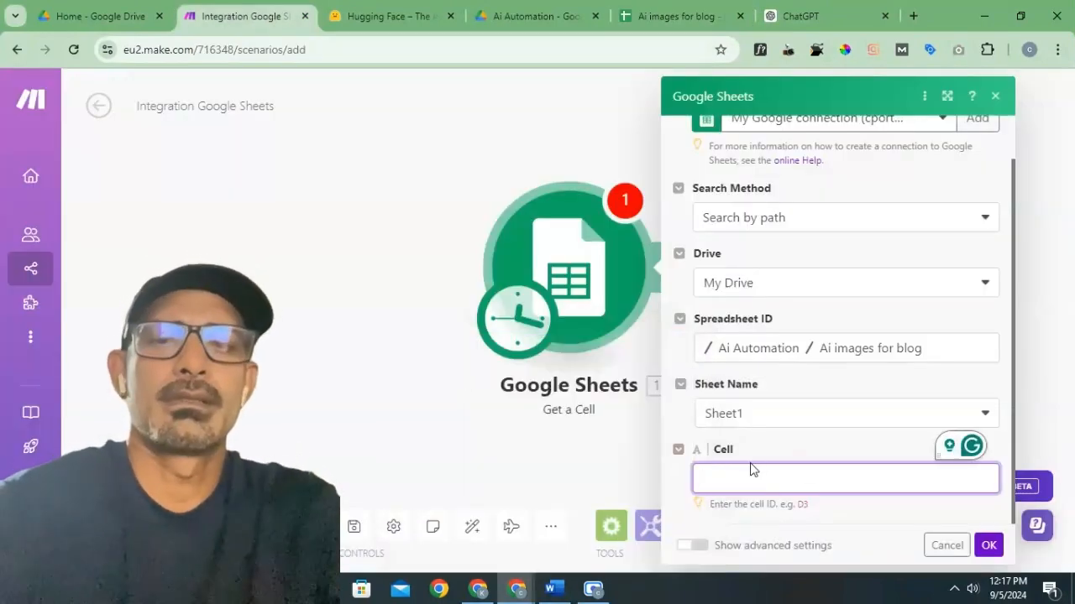
type("A2")
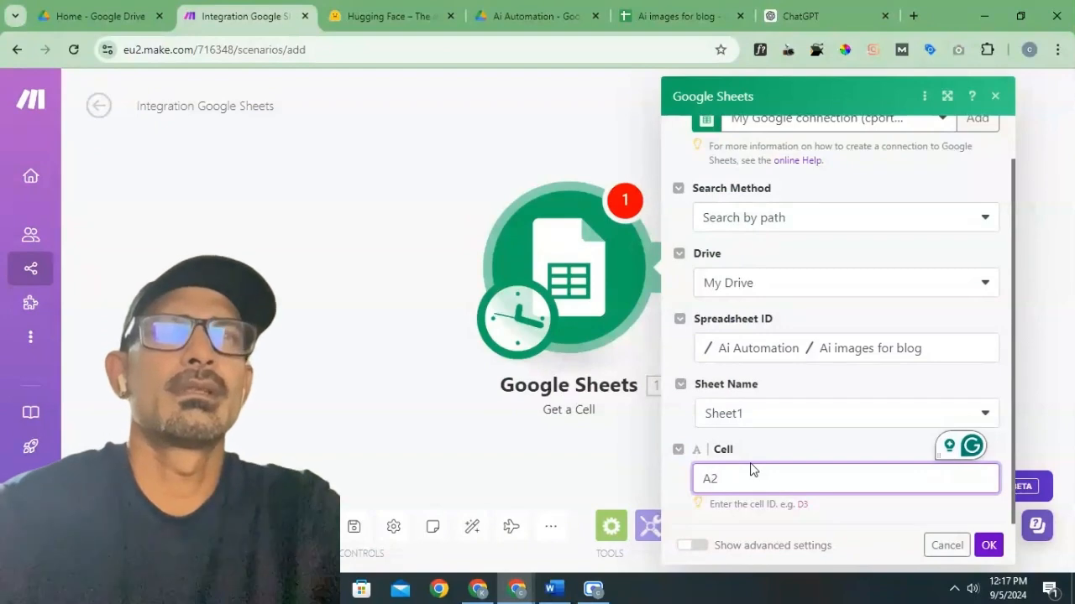
left_click(989, 546)
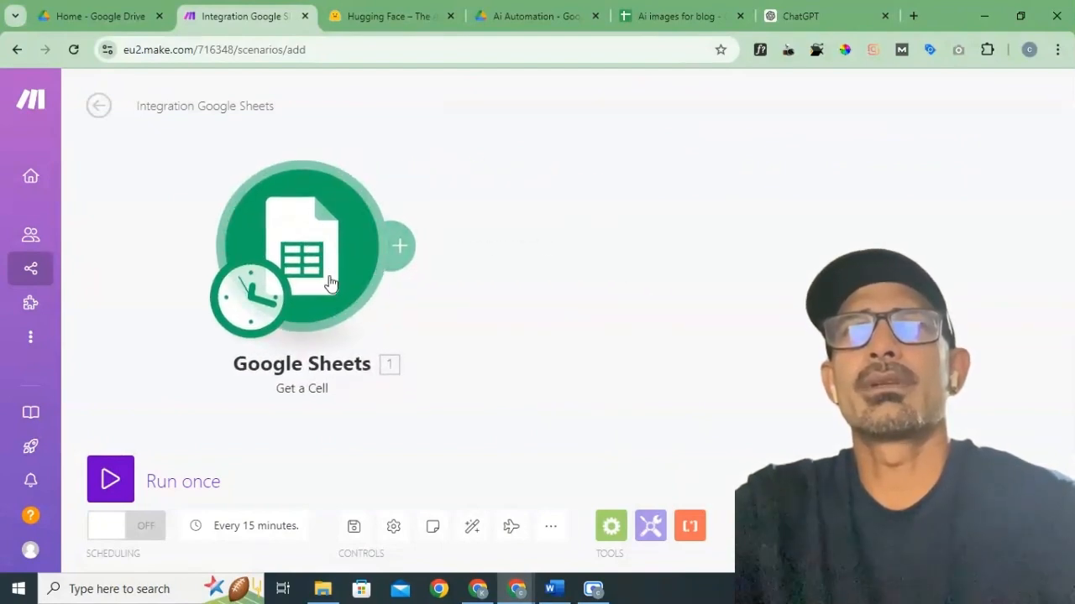
Step: Check the first prompt in the spreadsheet and run the scenario once
left_click(669, 15)
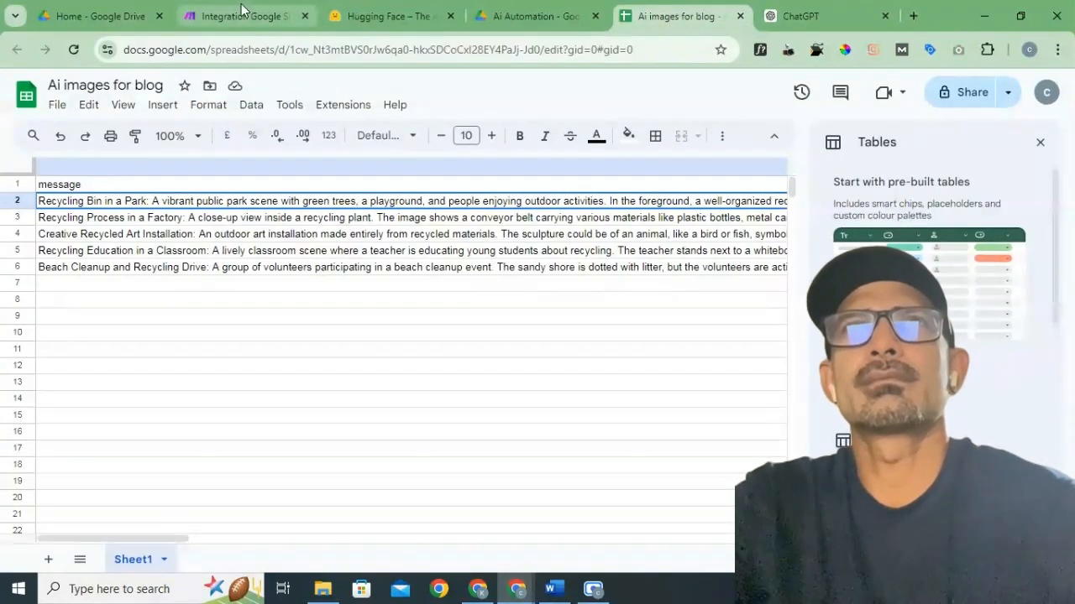
left_click(304, 17)
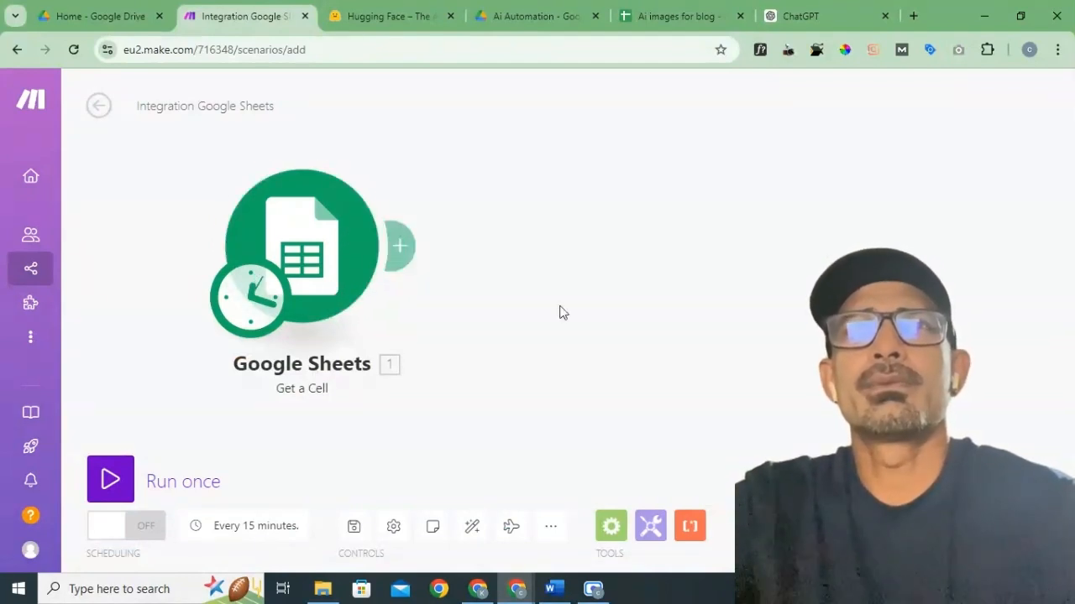
left_click(114, 481)
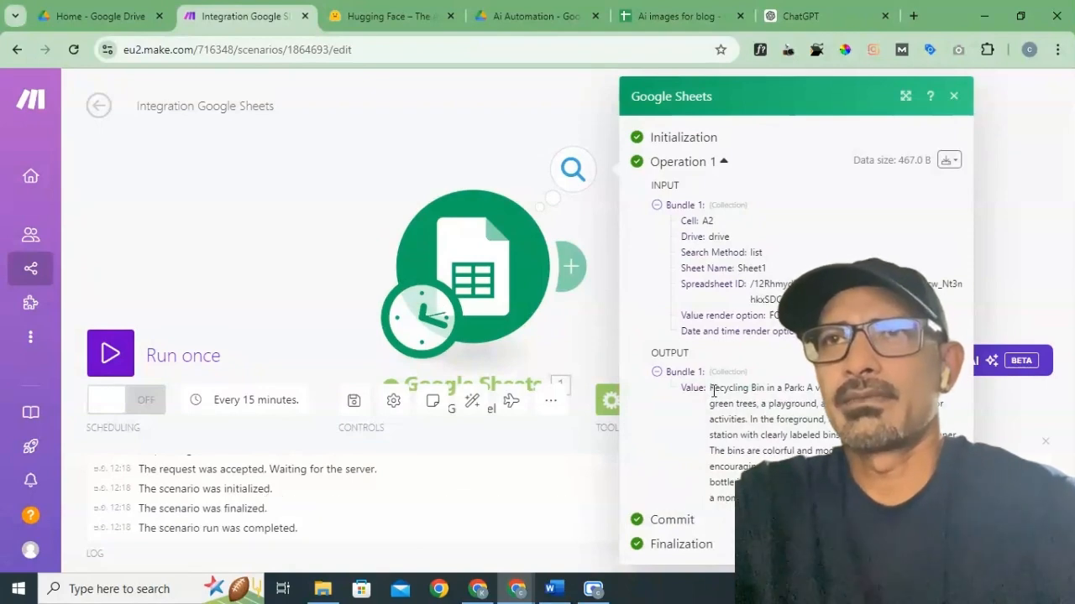
Step: Compare the Get a Cell output value with the first prompt in the spreadsheet and close the output details
left_click_drag(710, 388, 821, 435)
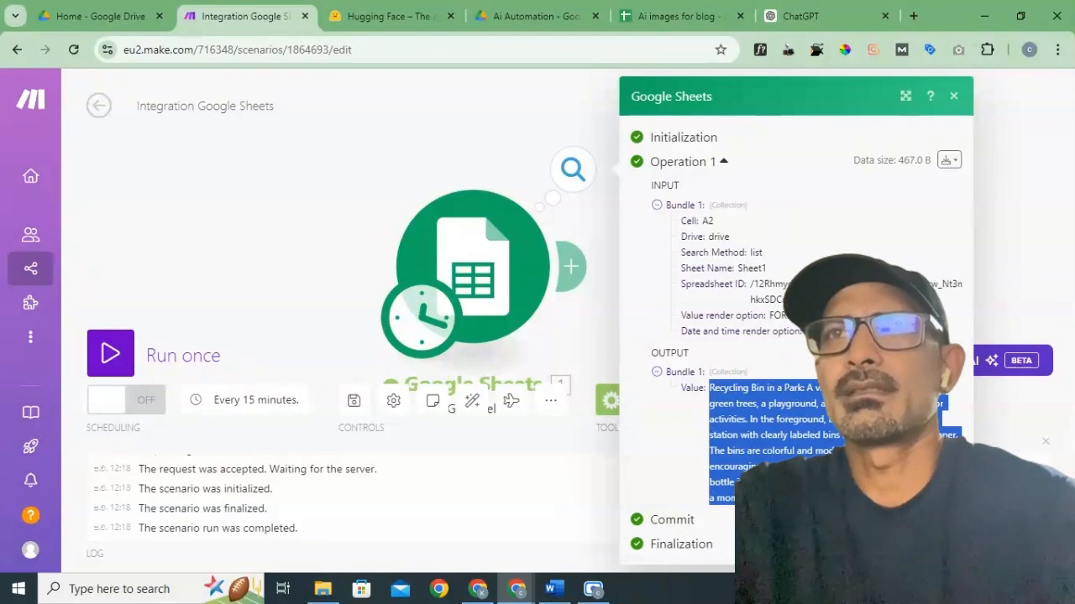
left_click(672, 16)
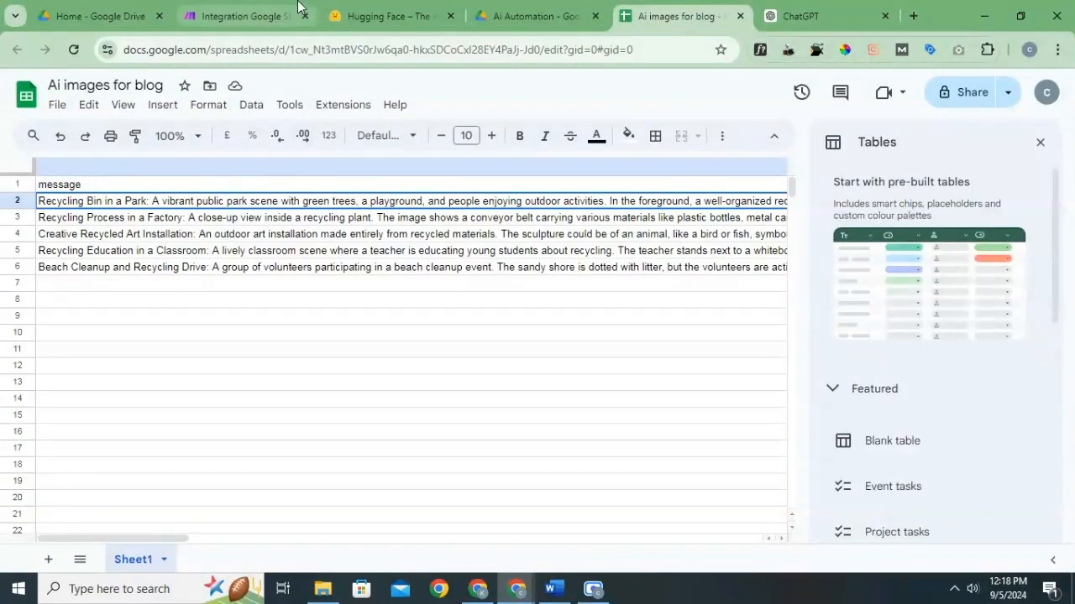
left_click(252, 16)
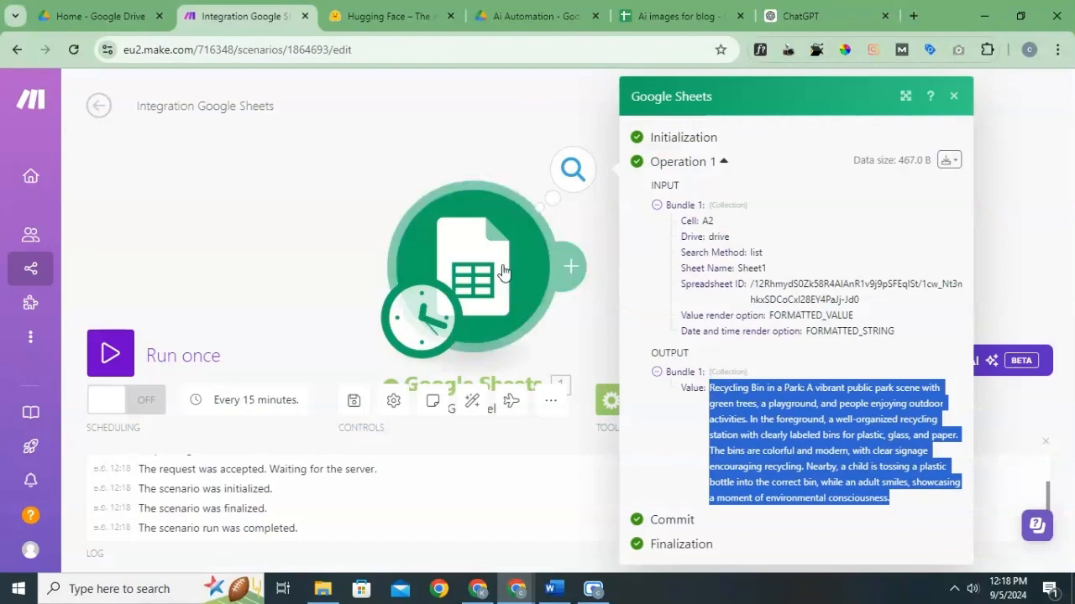
left_click_drag(506, 273, 353, 235)
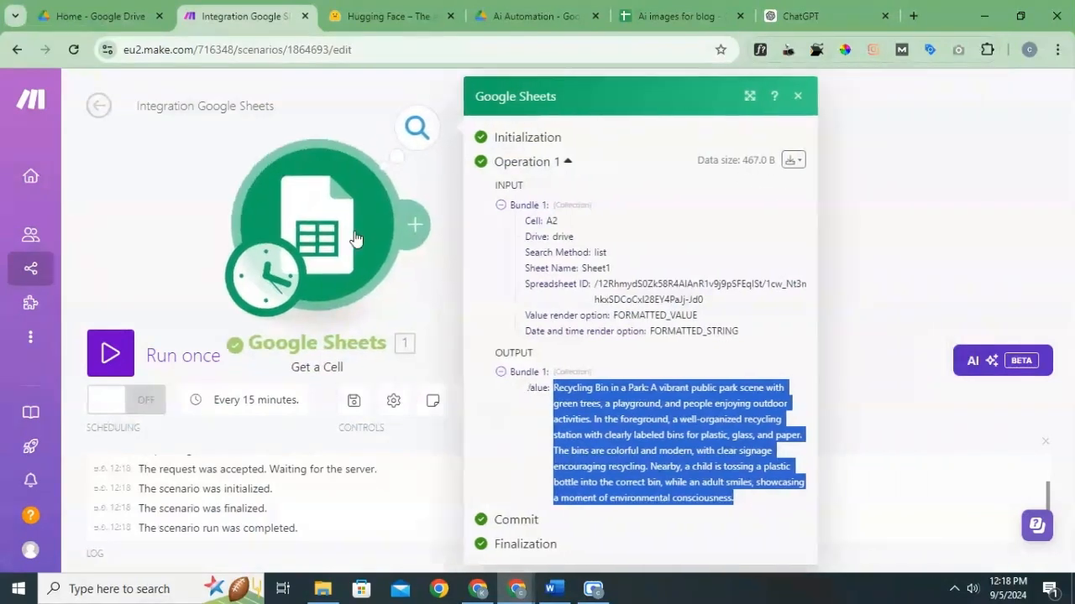
left_click(798, 98)
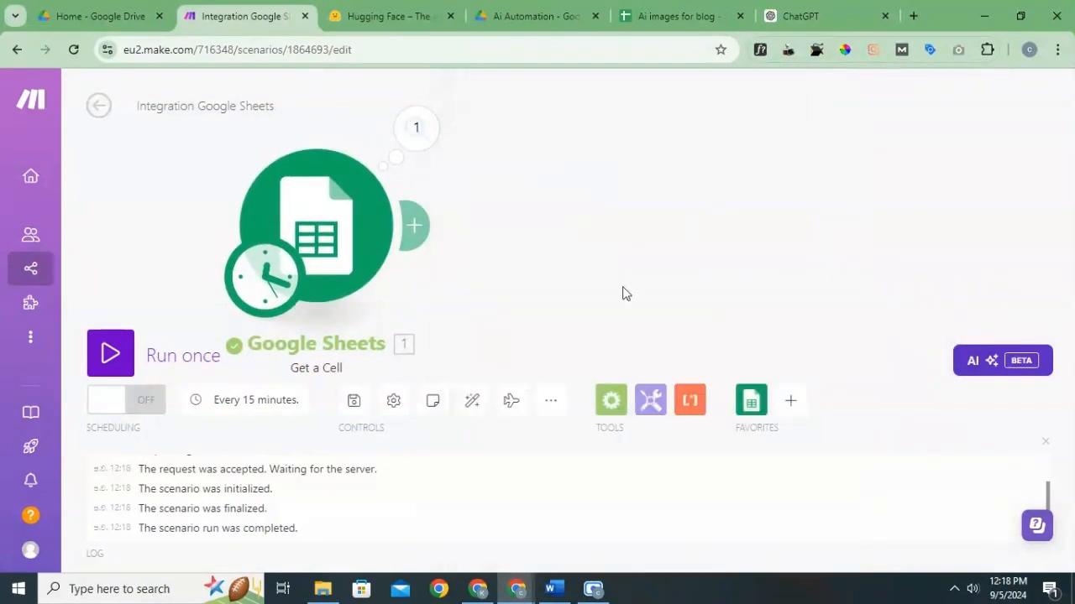
right_click(552, 214)
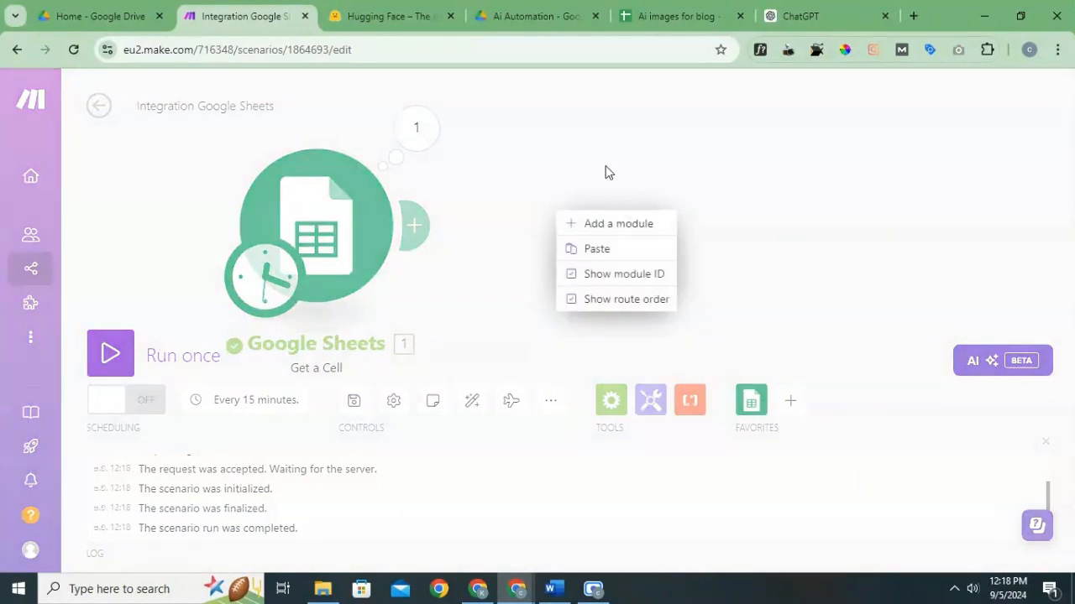
left_click(607, 172)
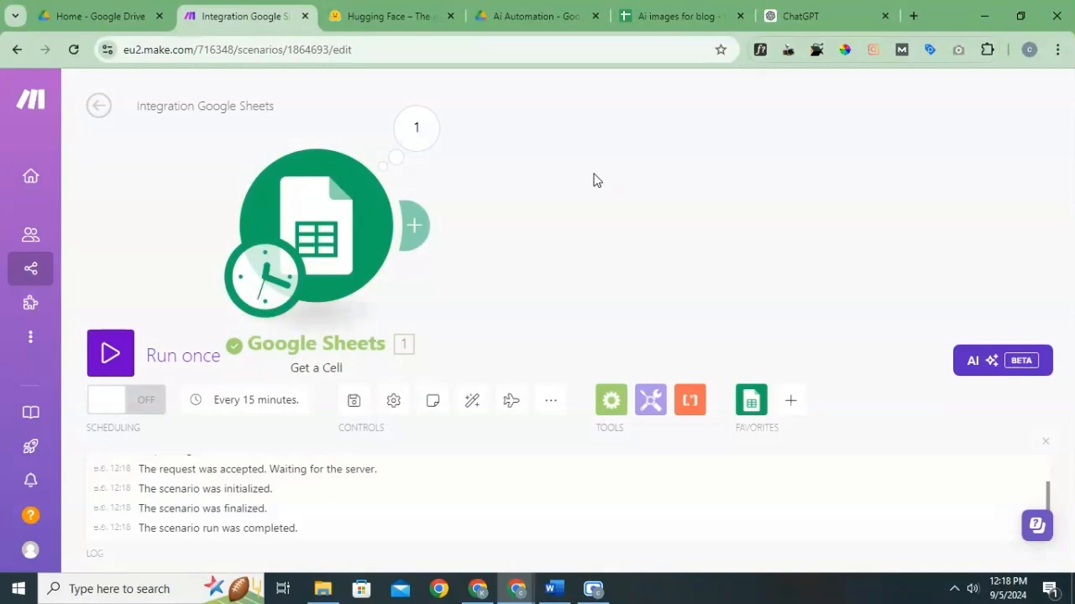
right_click(549, 187)
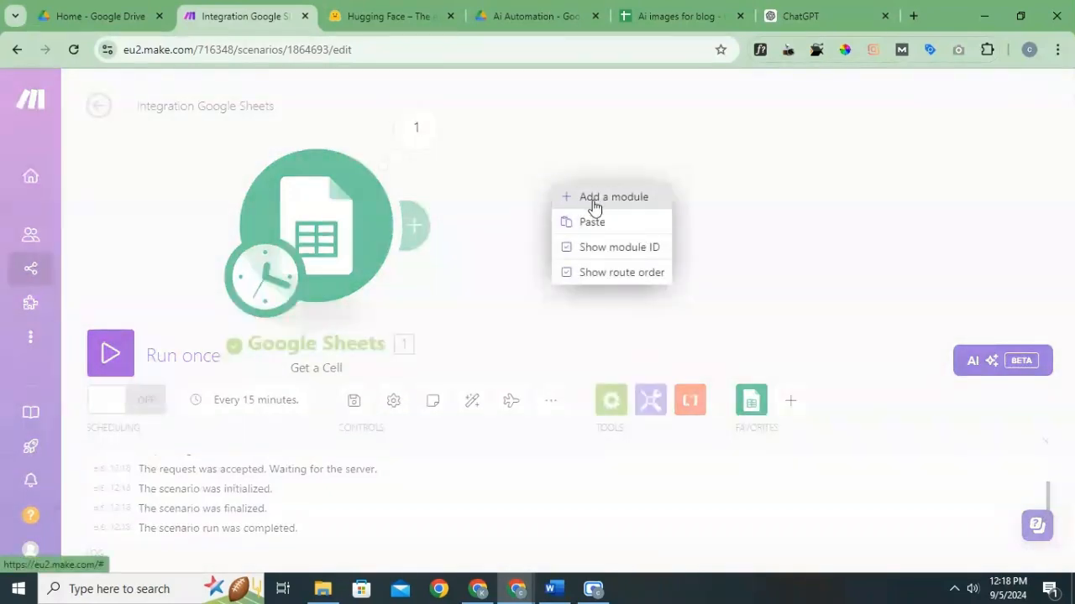
right_click(590, 160)
left_click(602, 137)
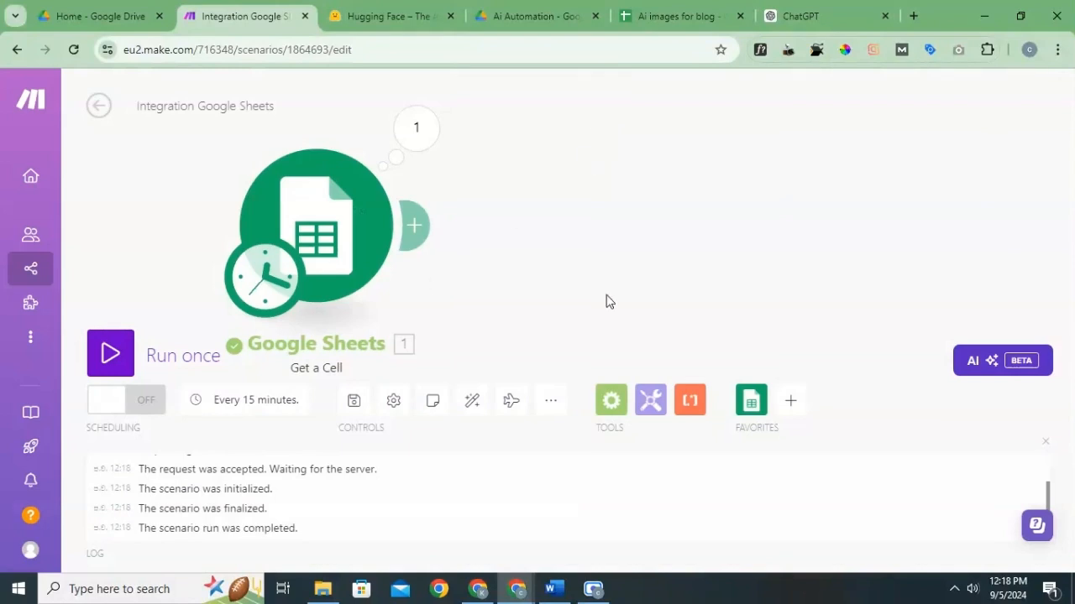
Step: Add an HTTP "Make a request" module after the Google Sheets Get a Cell module
right_click(594, 256)
left_click(638, 270)
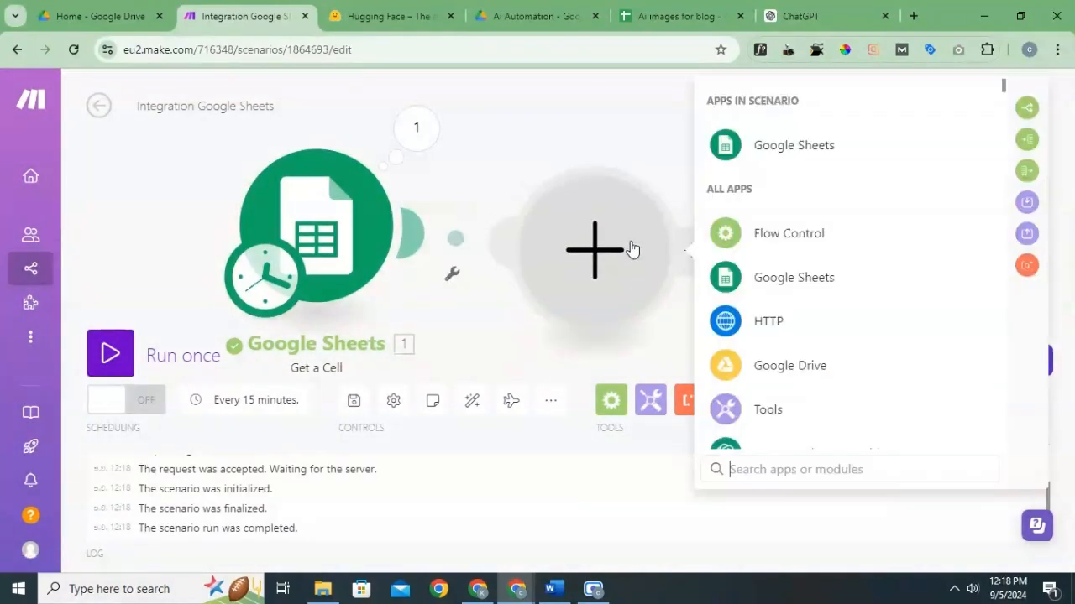
left_click(764, 326)
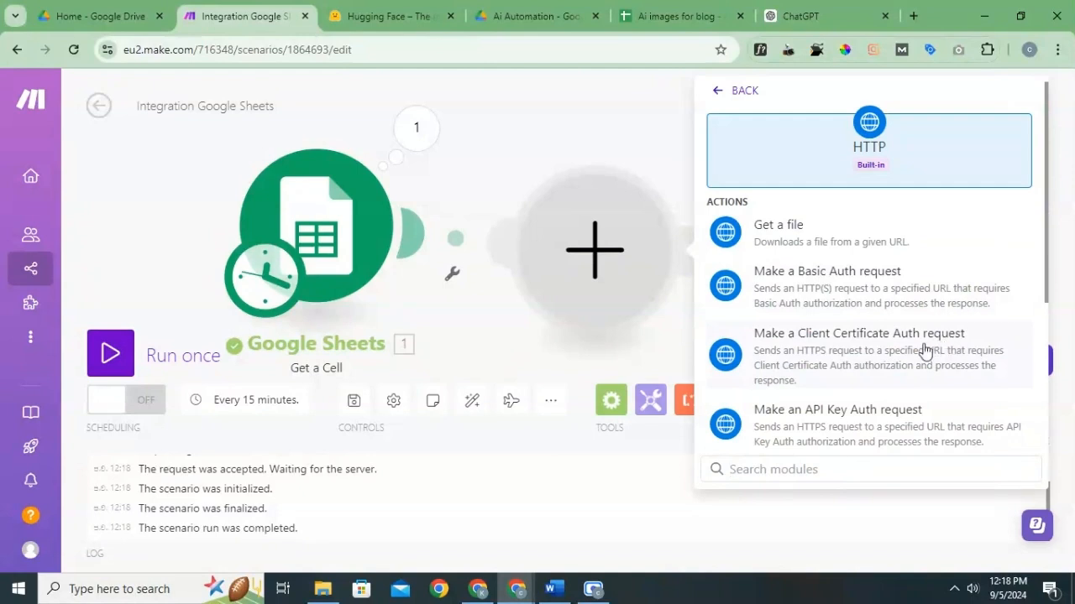
scroll(815, 276, "down", 2)
scroll(819, 275, "up", 1)
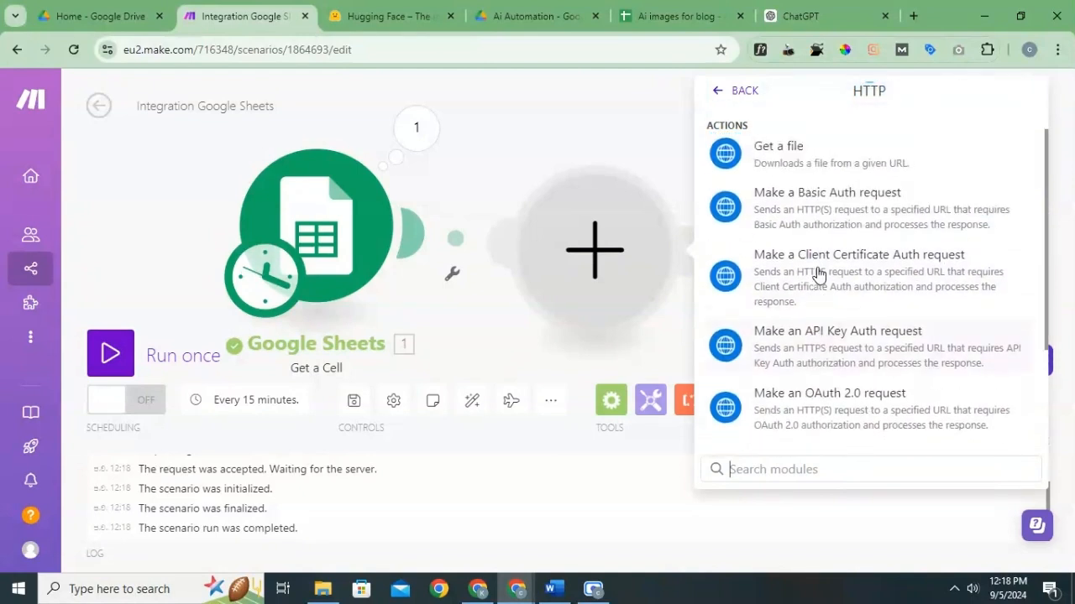
scroll(816, 276, "down", 2)
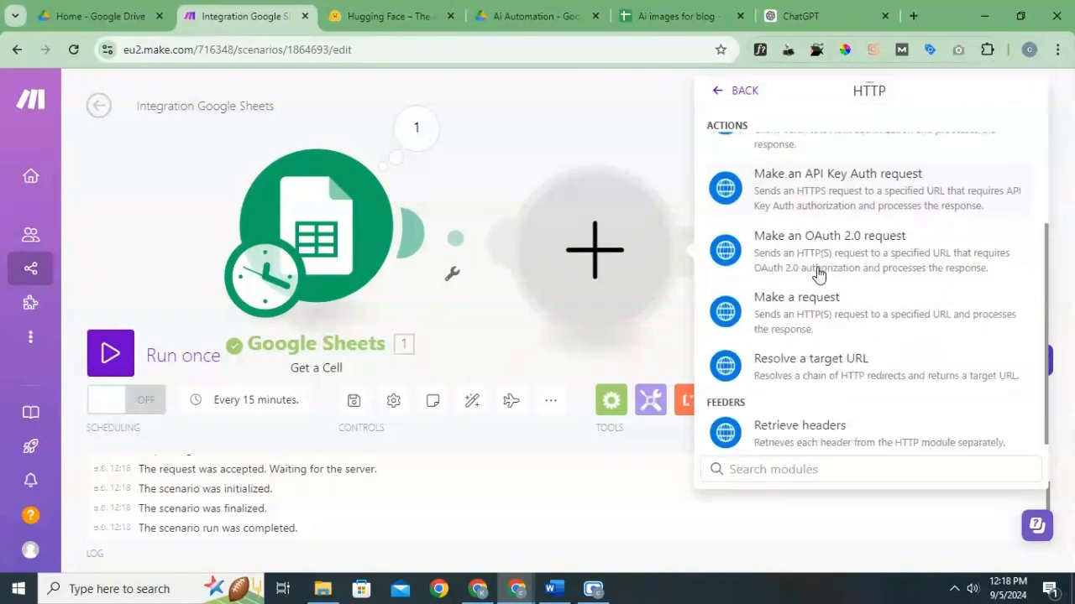
left_click(803, 326)
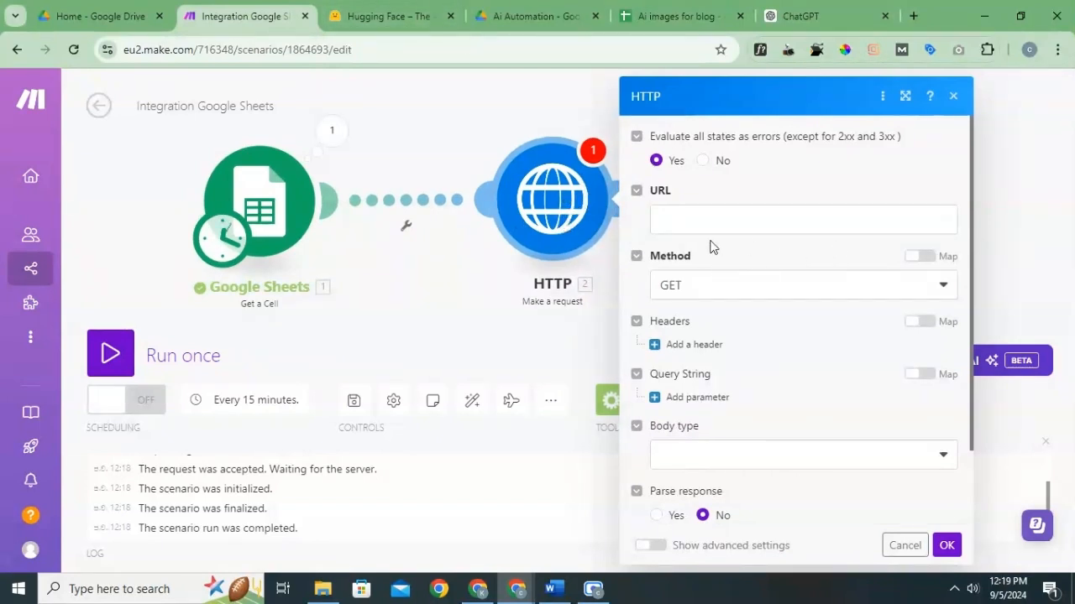
Step: Switch to Hugging Face, open the models list and look through the task categories and trending models
left_click(372, 8)
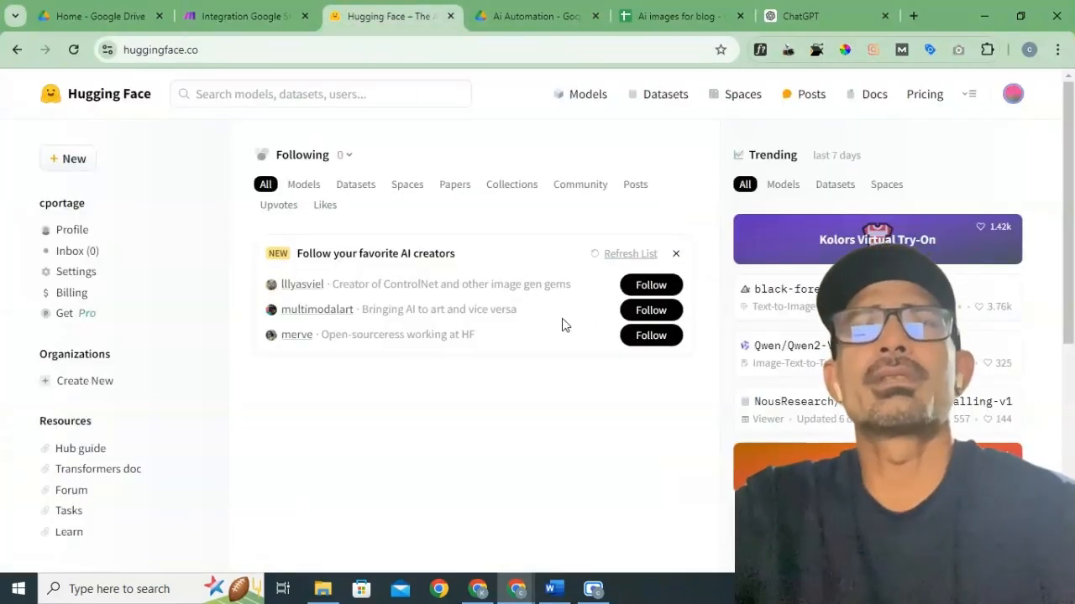
left_click(591, 104)
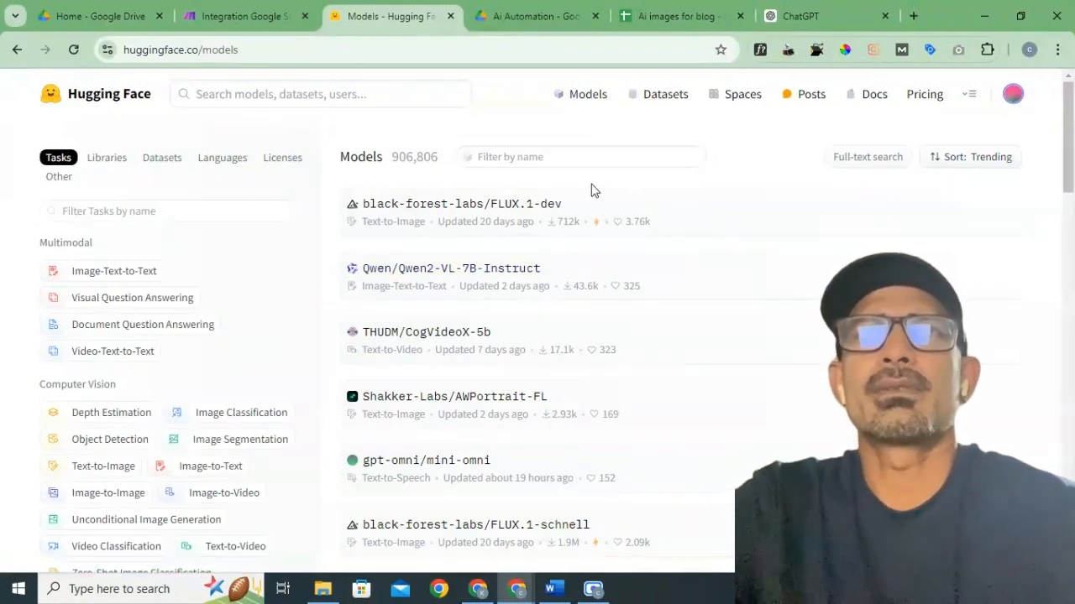
scroll(226, 306, "down", 3)
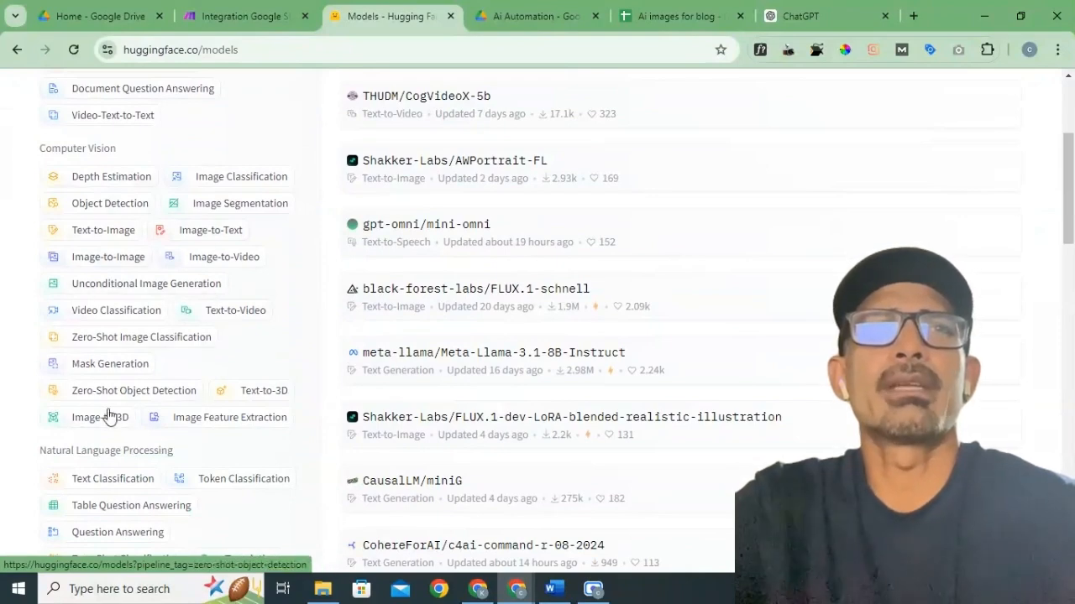
scroll(108, 422, "down", 1)
scroll(108, 425, "up", 2)
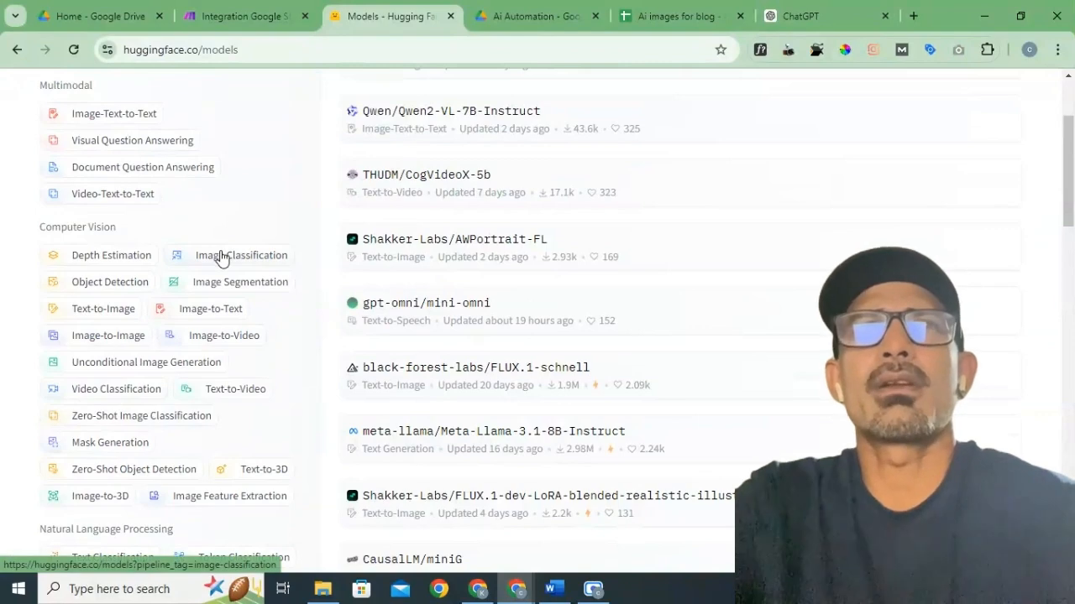
scroll(298, 338, "up", 2)
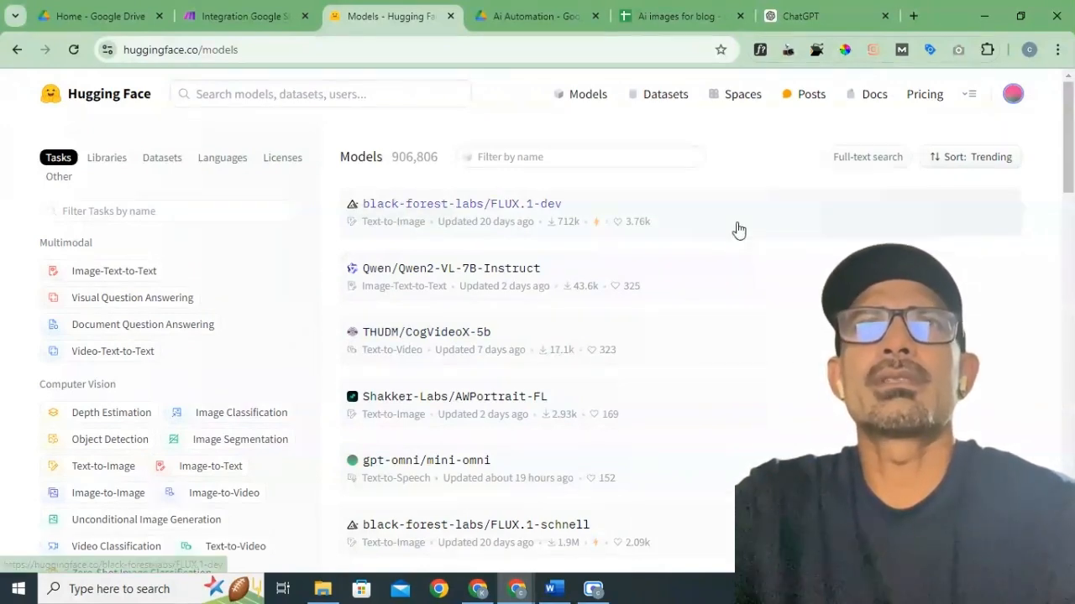
Step: Search Hugging Face for "flux", open the black-forest-labs/FLUX.1-schnell model and look over its model card
left_click(279, 95)
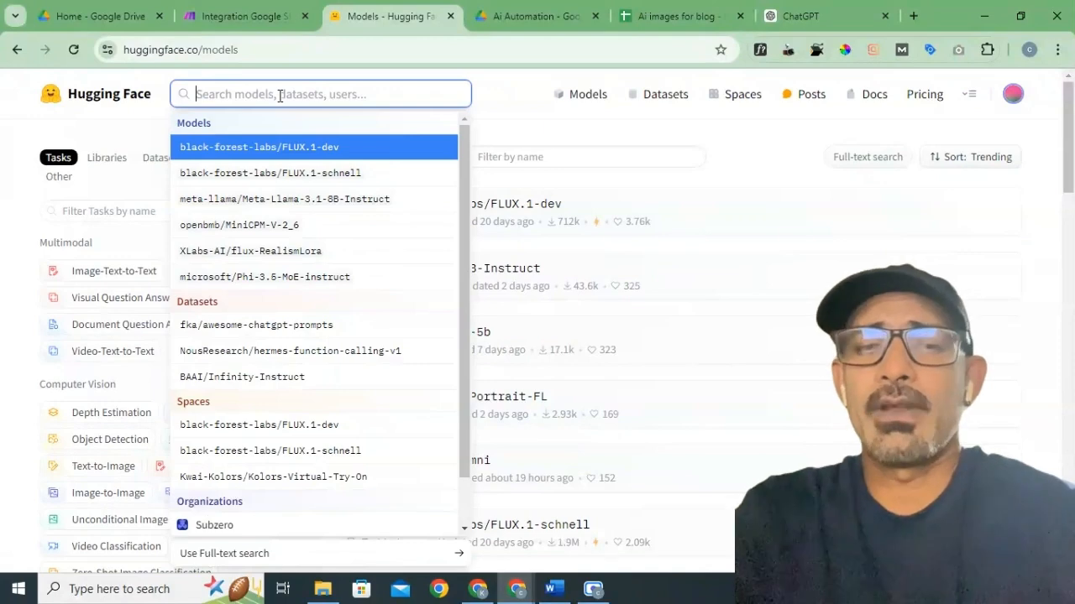
type("flux")
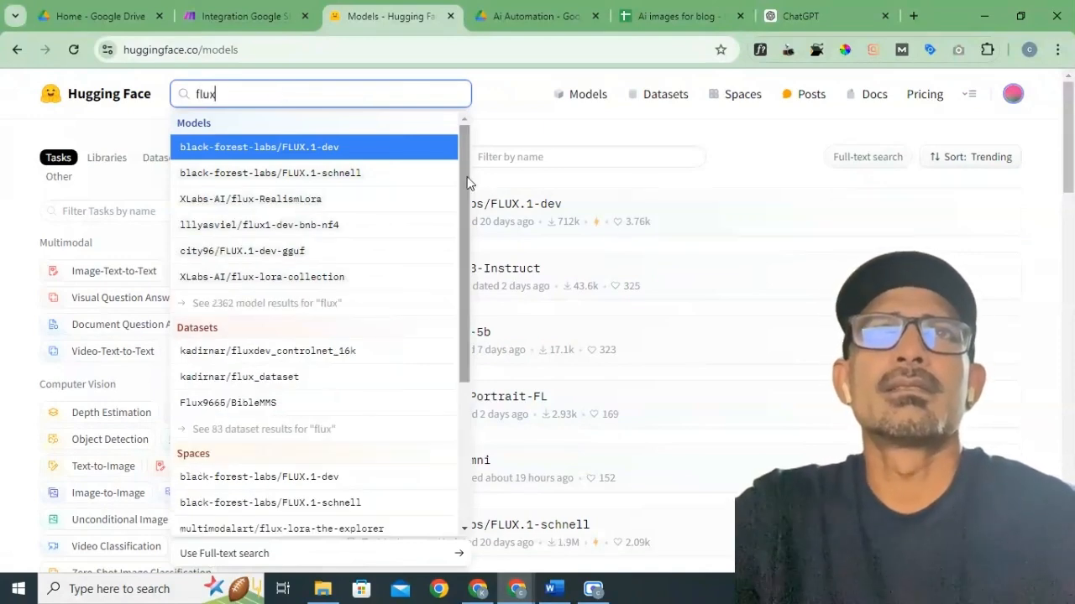
left_click(345, 180)
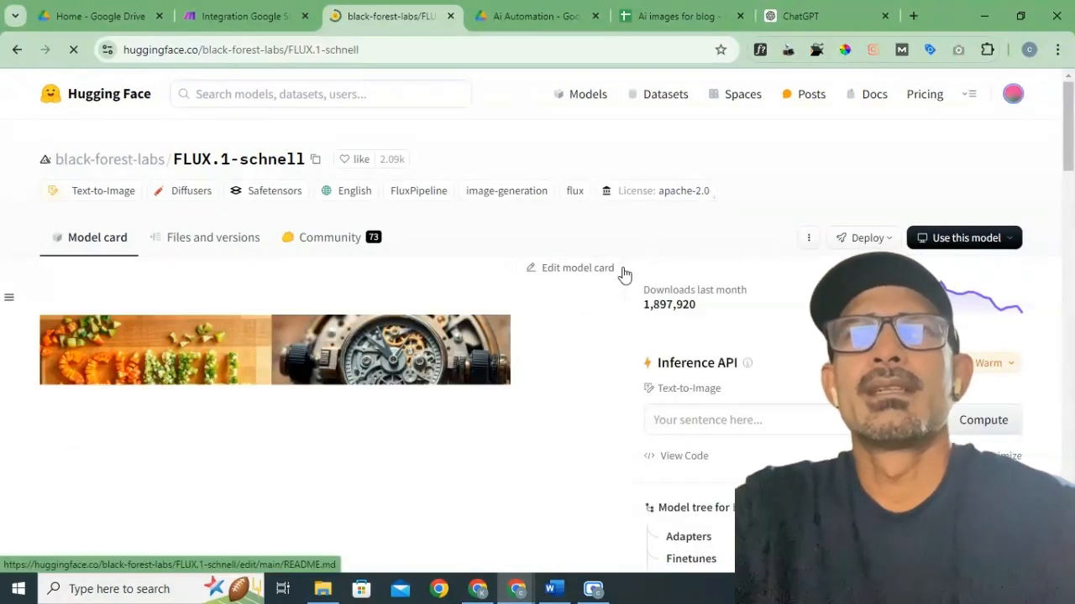
scroll(532, 243, "down", 2)
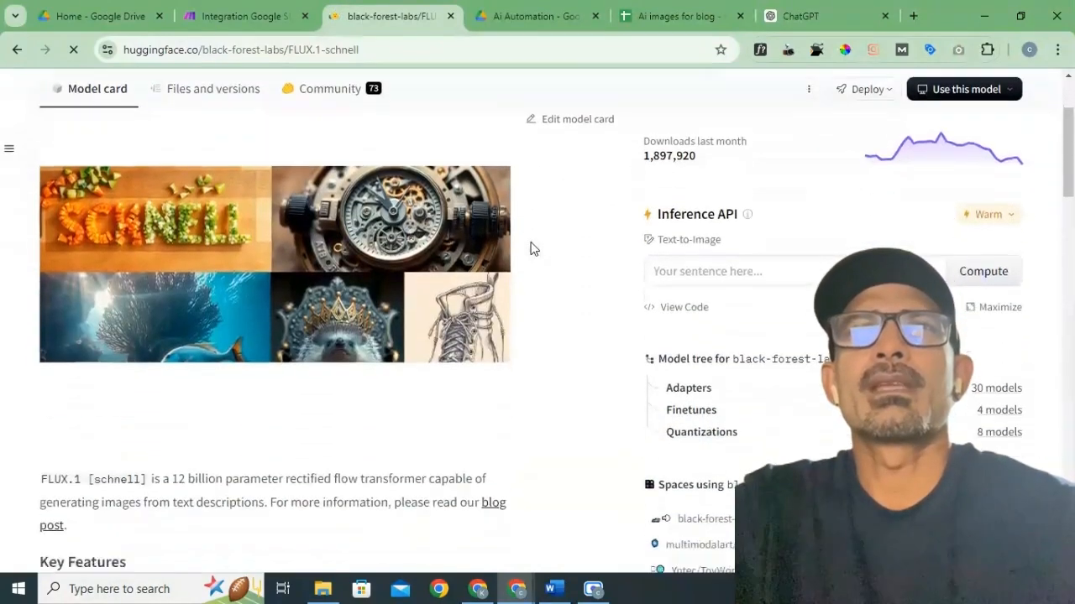
scroll(621, 229, "up", 2)
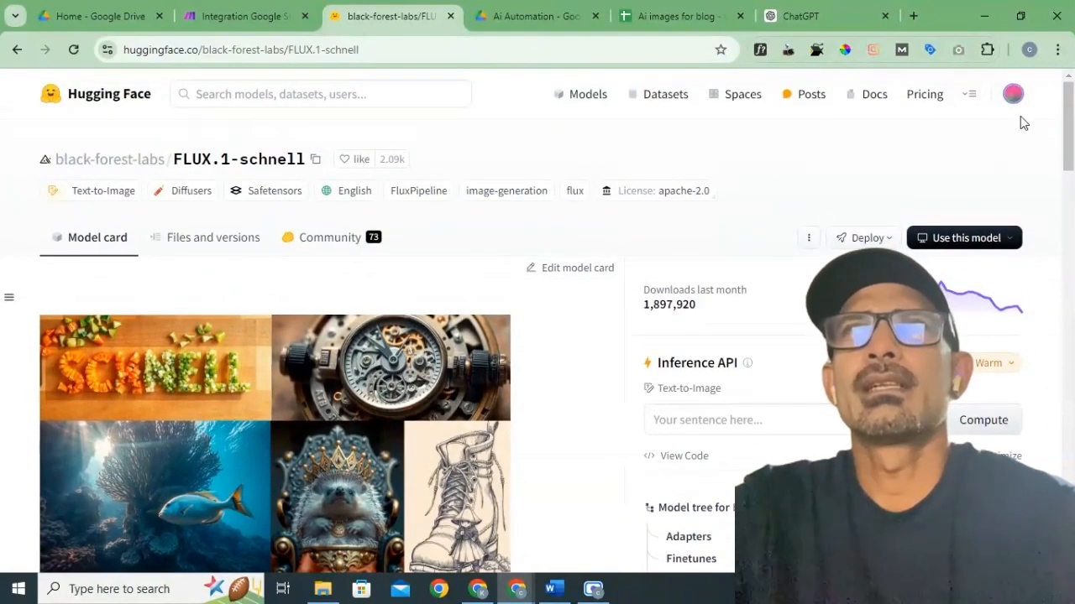
Step: Open the Hugging Face models page in a new tab and go from there to the account's access token settings
right_click(1007, 94)
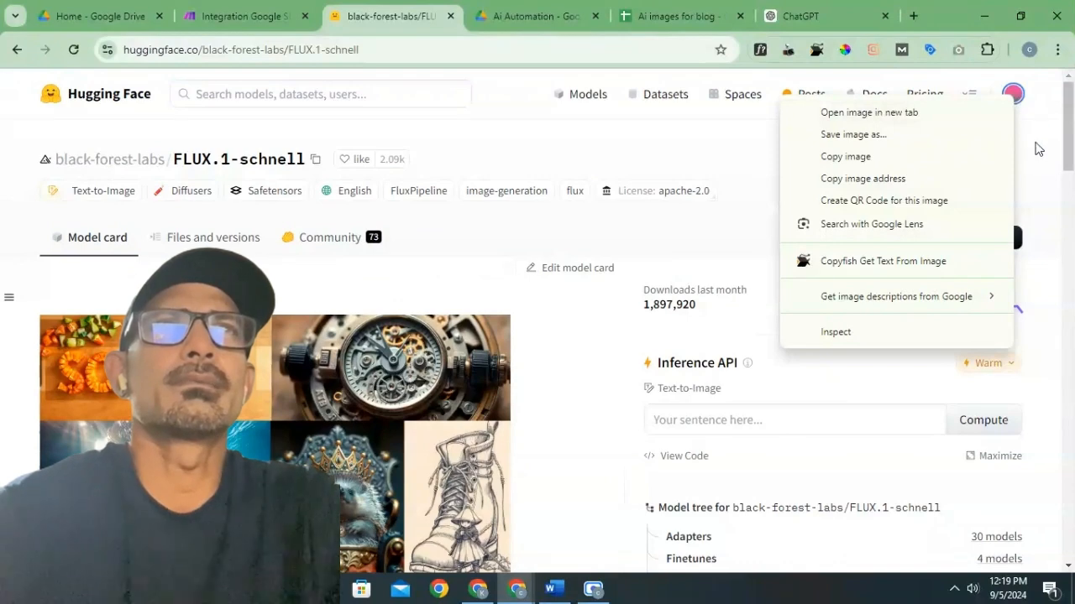
left_click(1037, 149)
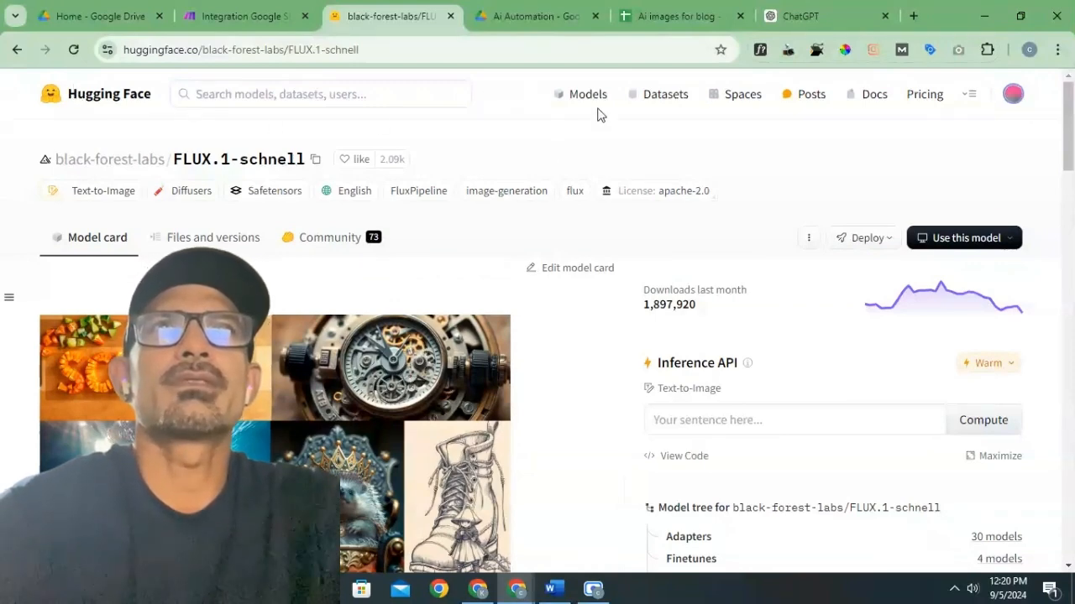
right_click(596, 102)
left_click(651, 119)
left_click(466, 15)
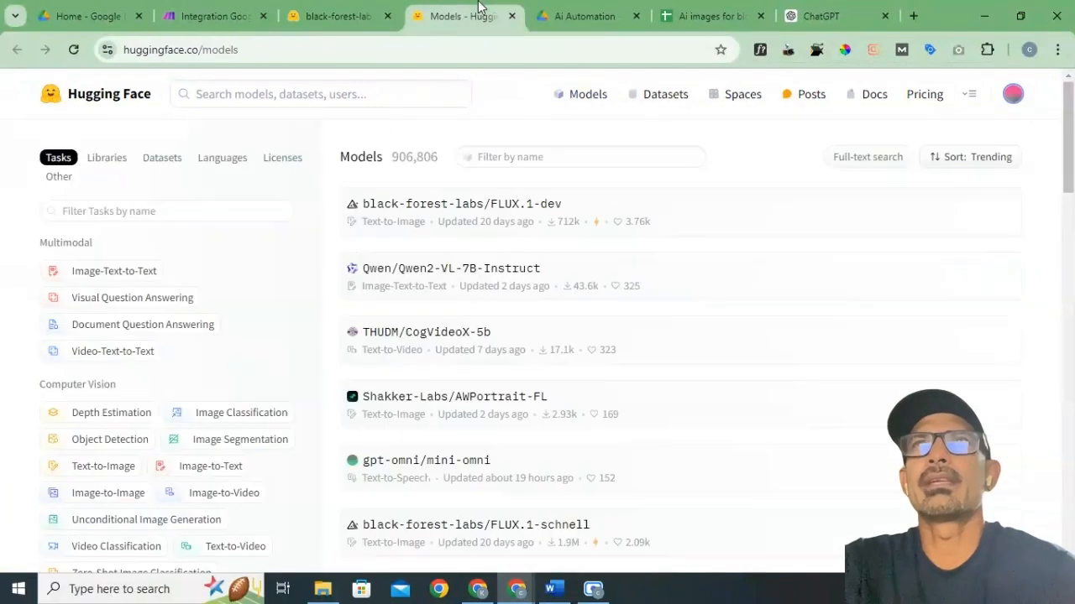
left_click(1013, 94)
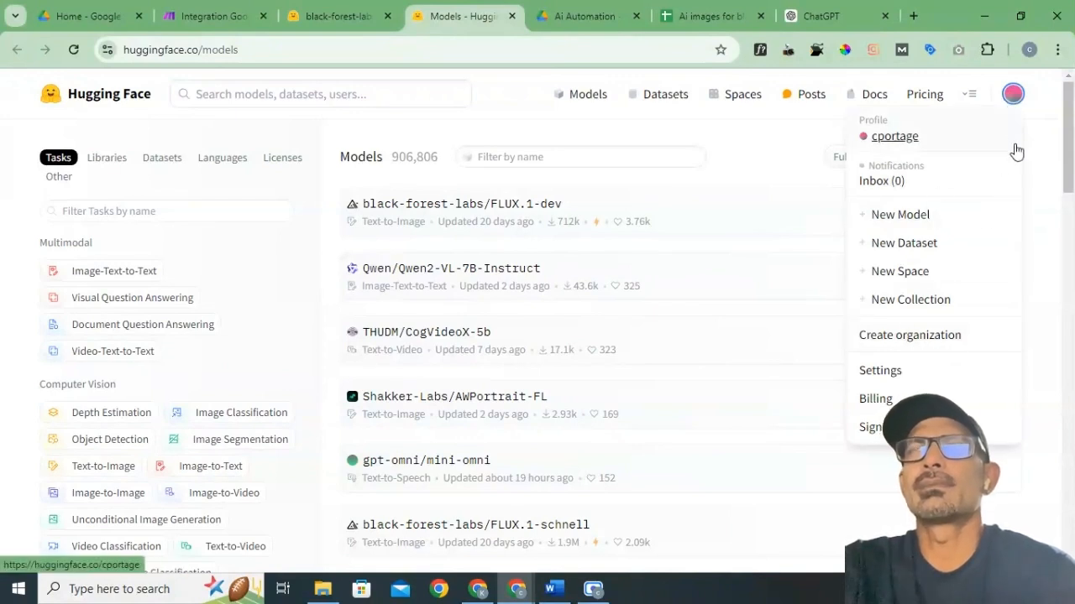
left_click(892, 370)
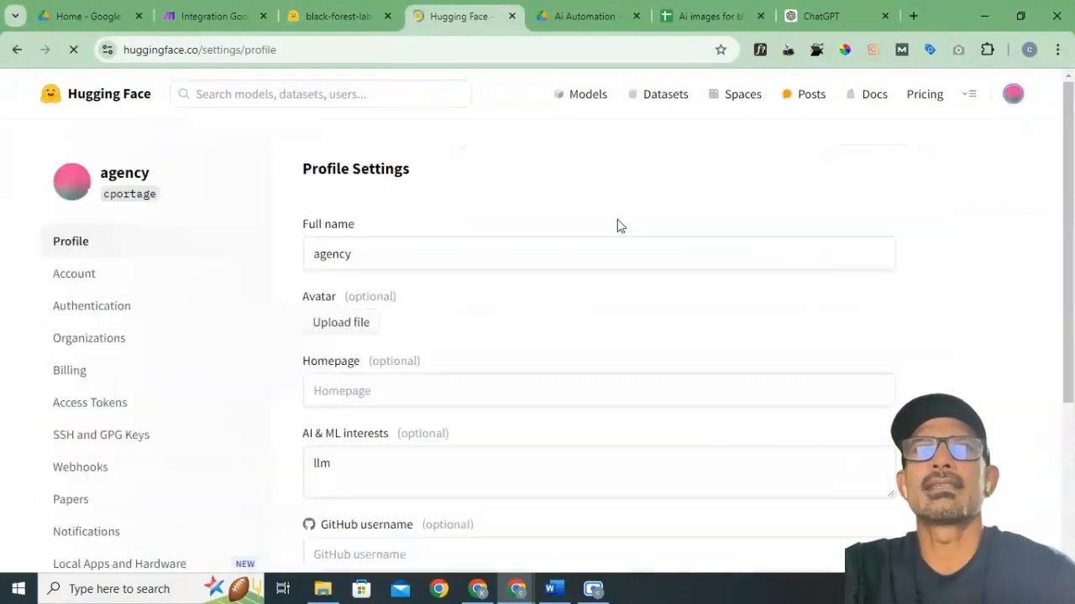
left_click(97, 411)
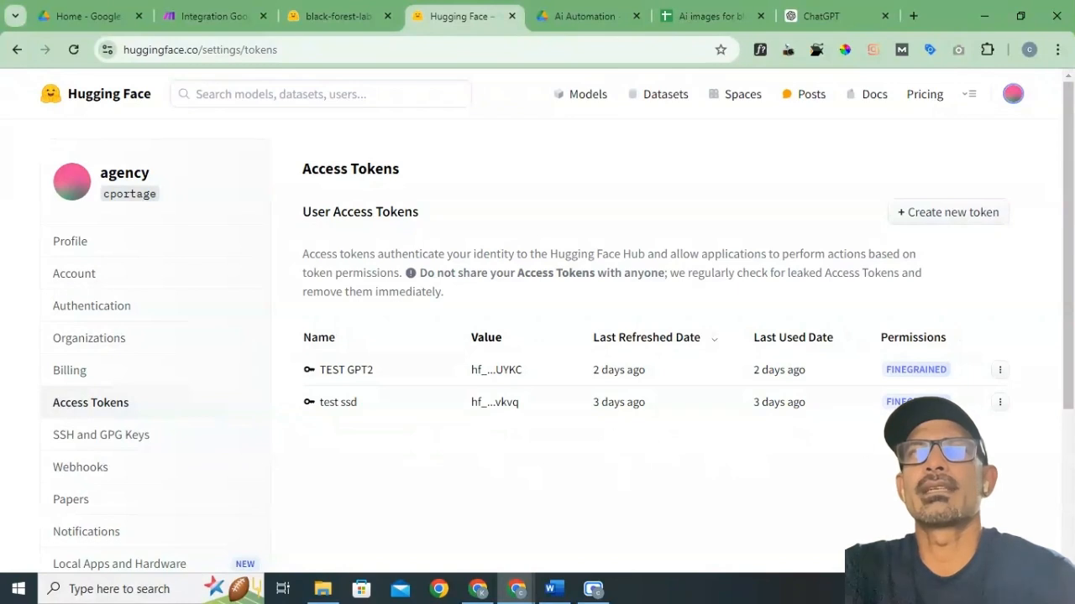
Step: Invalidate and refresh the "test ssd" access token and copy its new value
left_click(1000, 403)
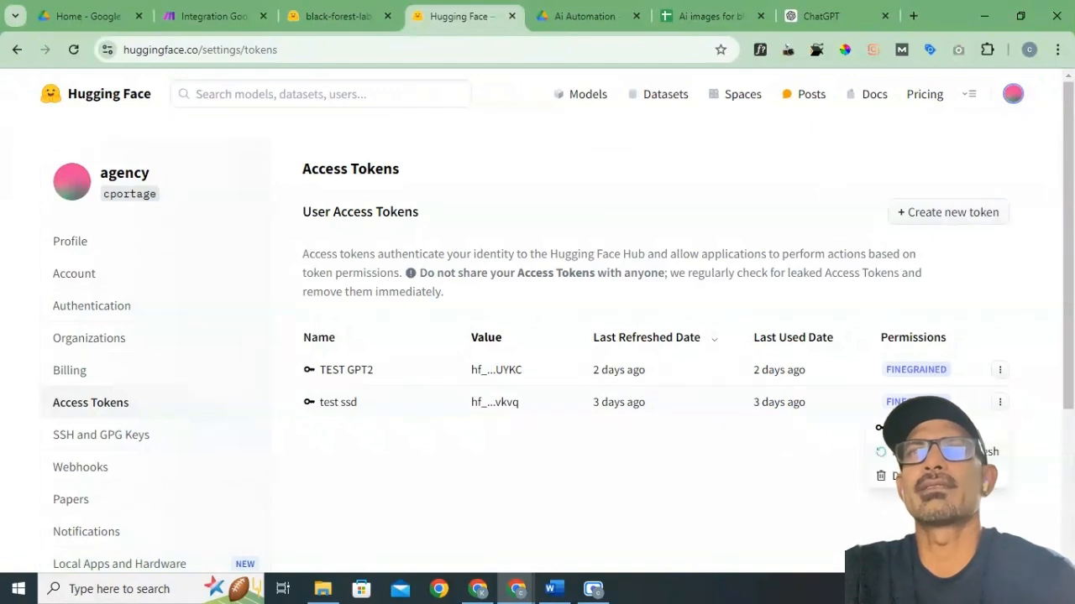
left_click(890, 452)
key("Return")
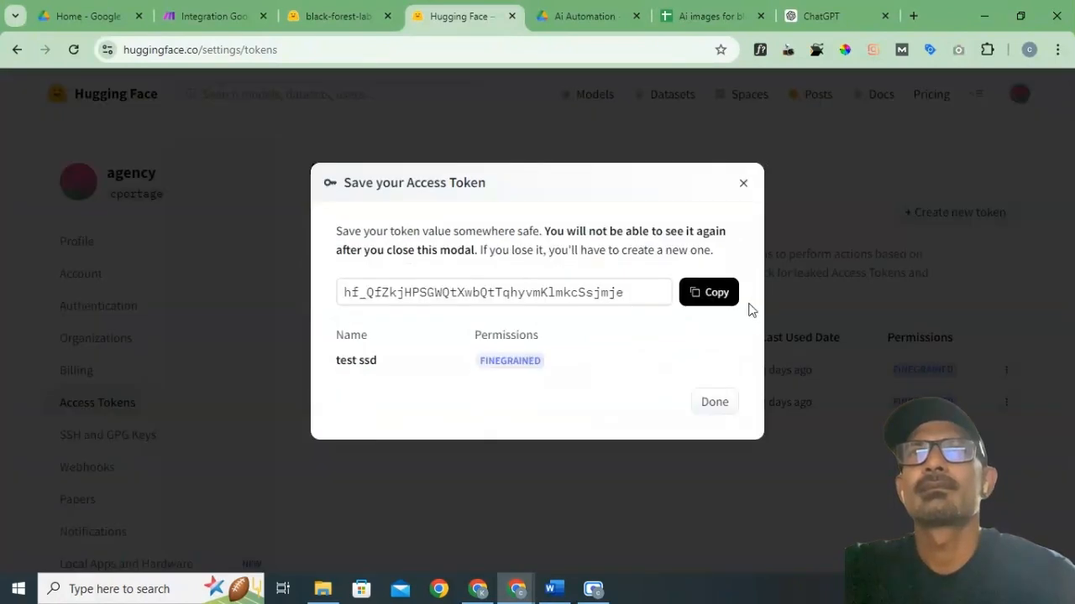
left_click(725, 293)
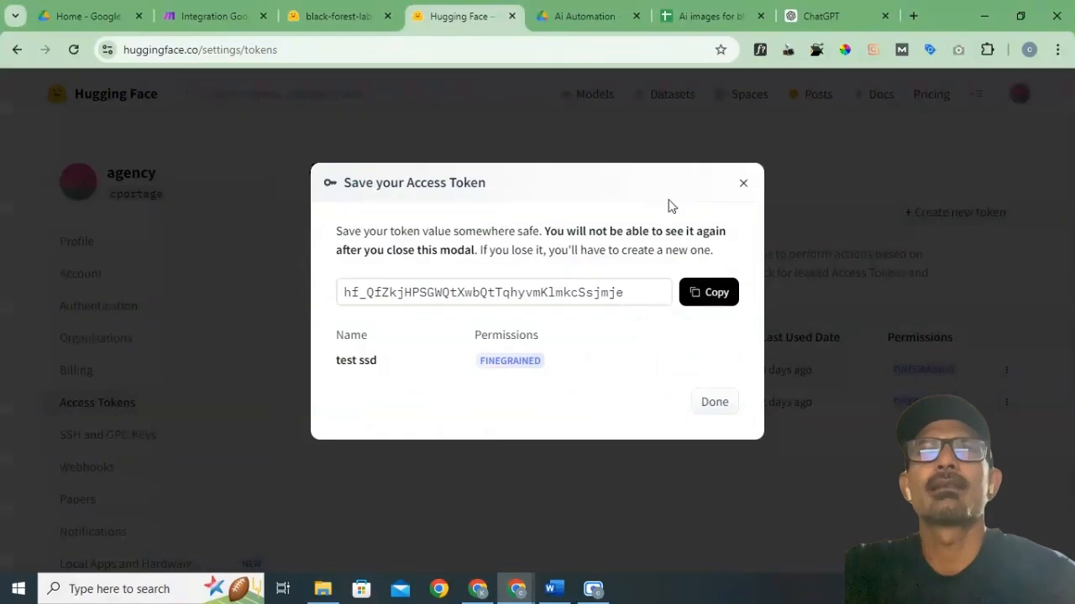
Step: Show the Inference API code for FLUX.1-schnell and copy the API_URL address from the Python sample
left_click(326, 20)
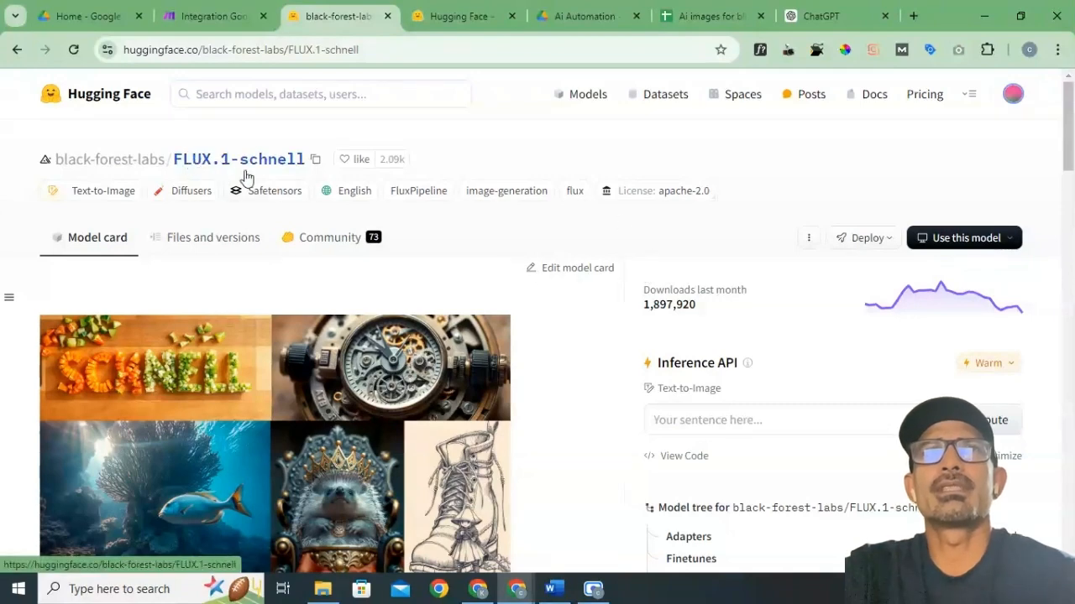
scroll(594, 304, "down", 1)
scroll(592, 304, "down", 2)
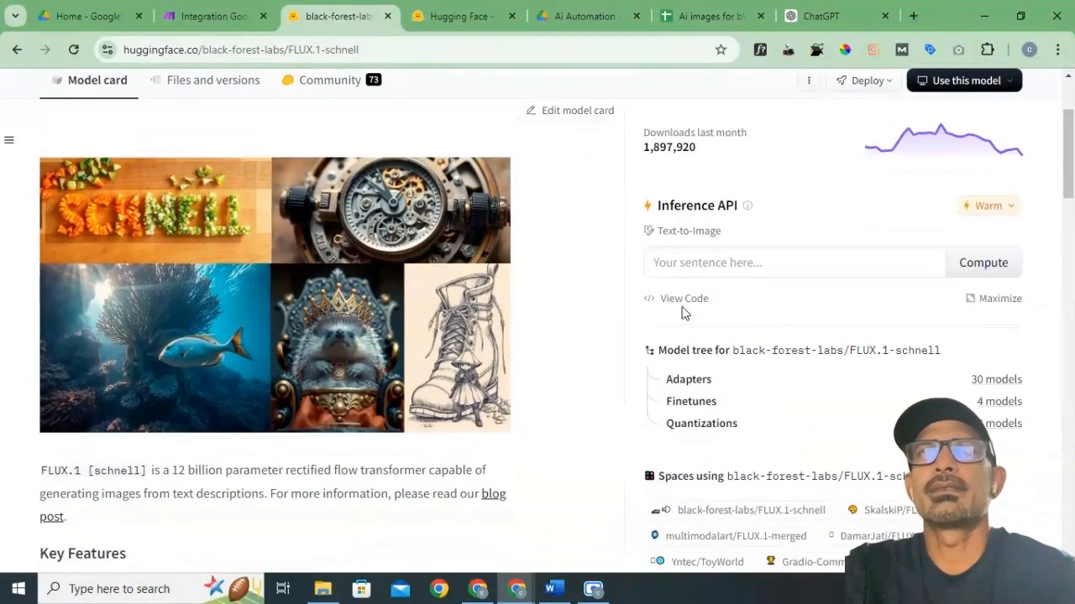
left_click(675, 304)
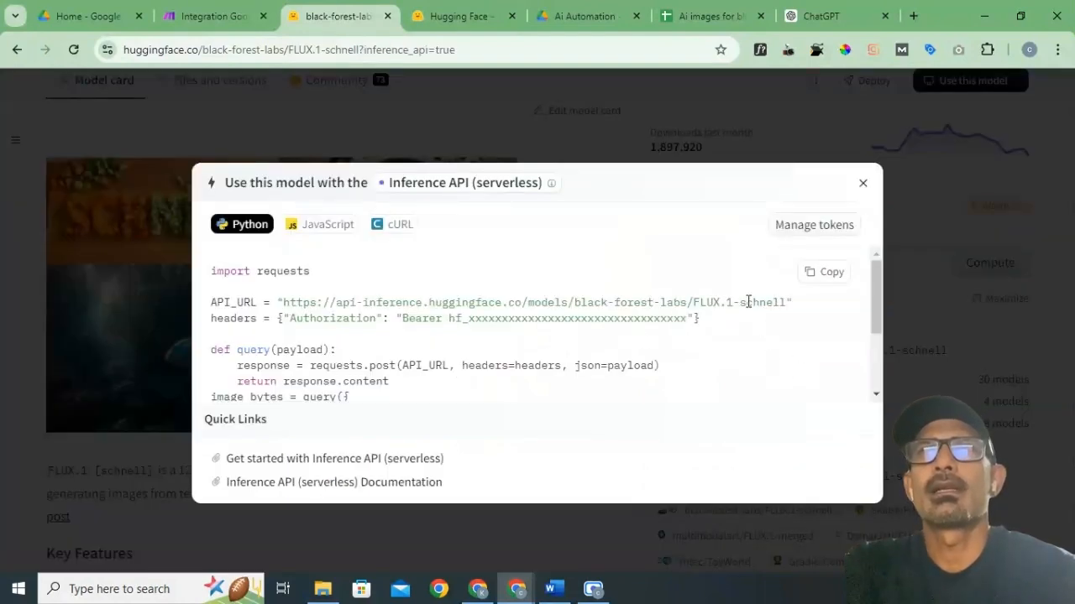
left_click_drag(787, 301, 314, 301)
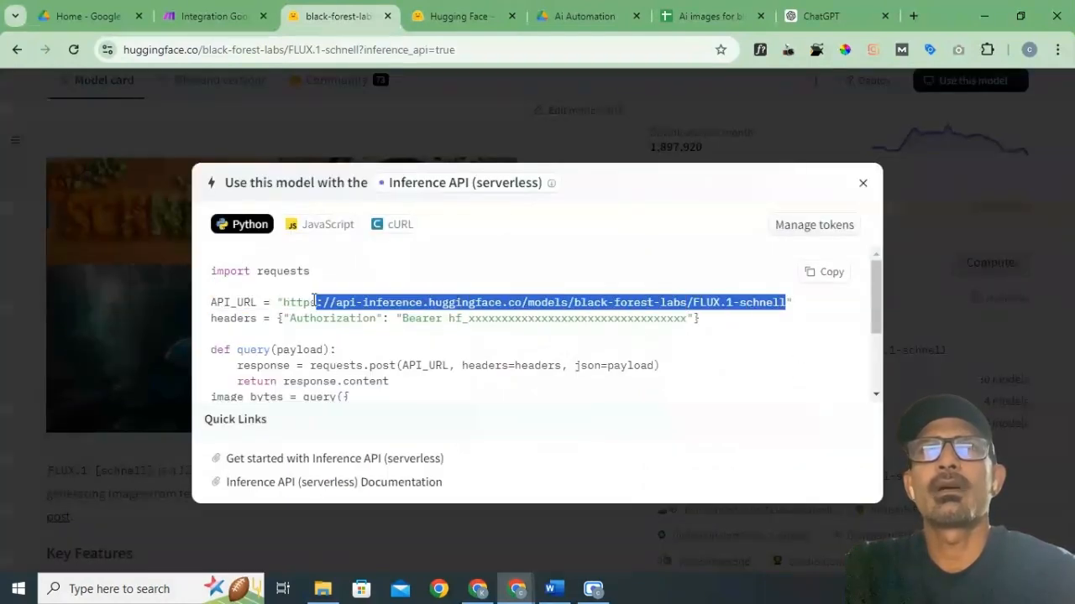
right_click(313, 302)
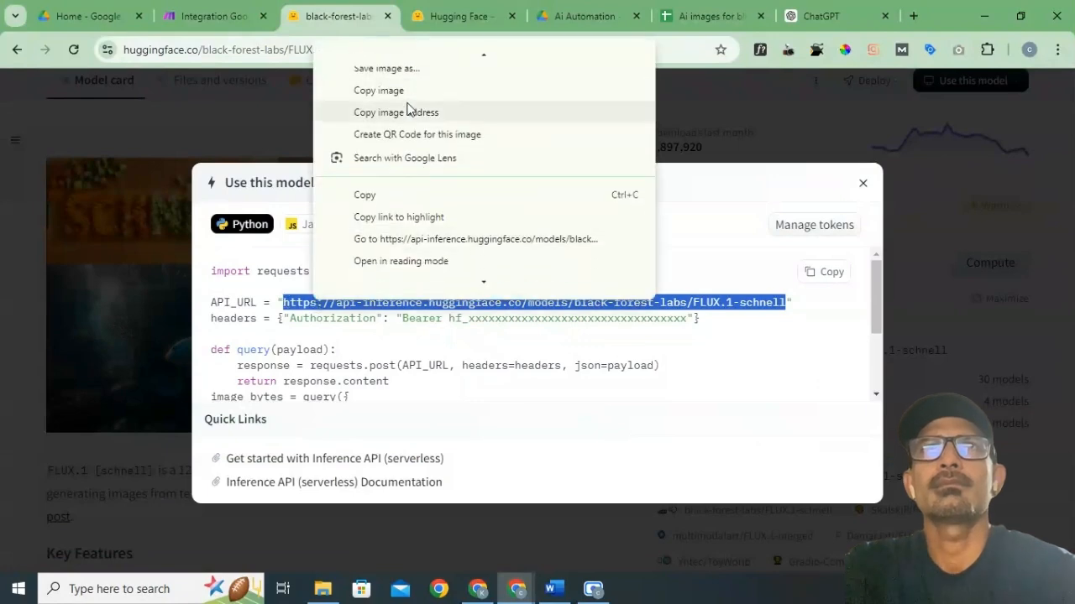
scroll(391, 114, "up", 1)
left_click(377, 207)
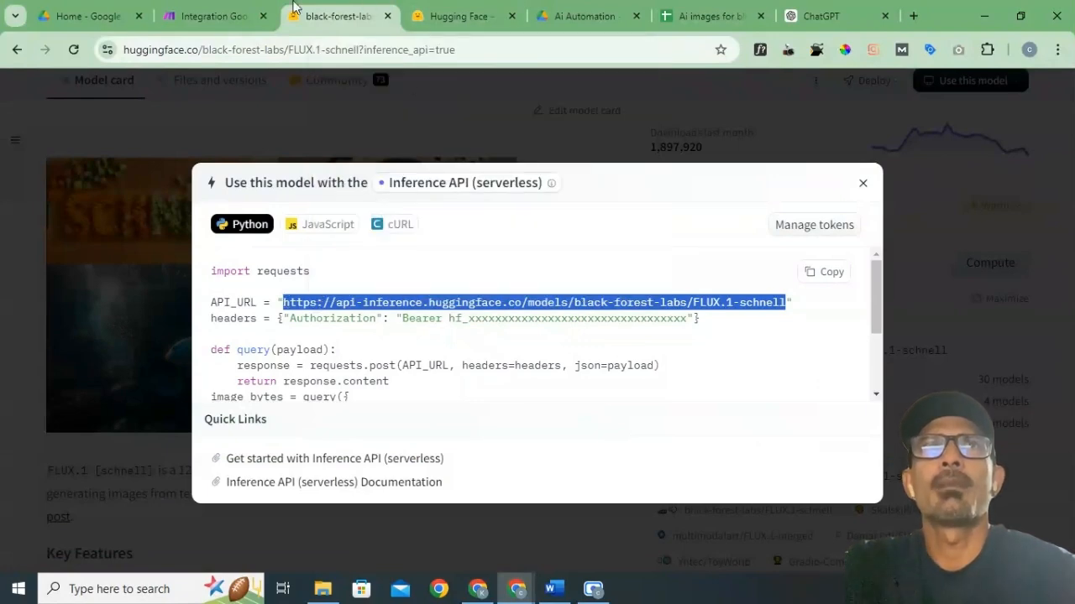
left_click(213, 10)
left_click(725, 222)
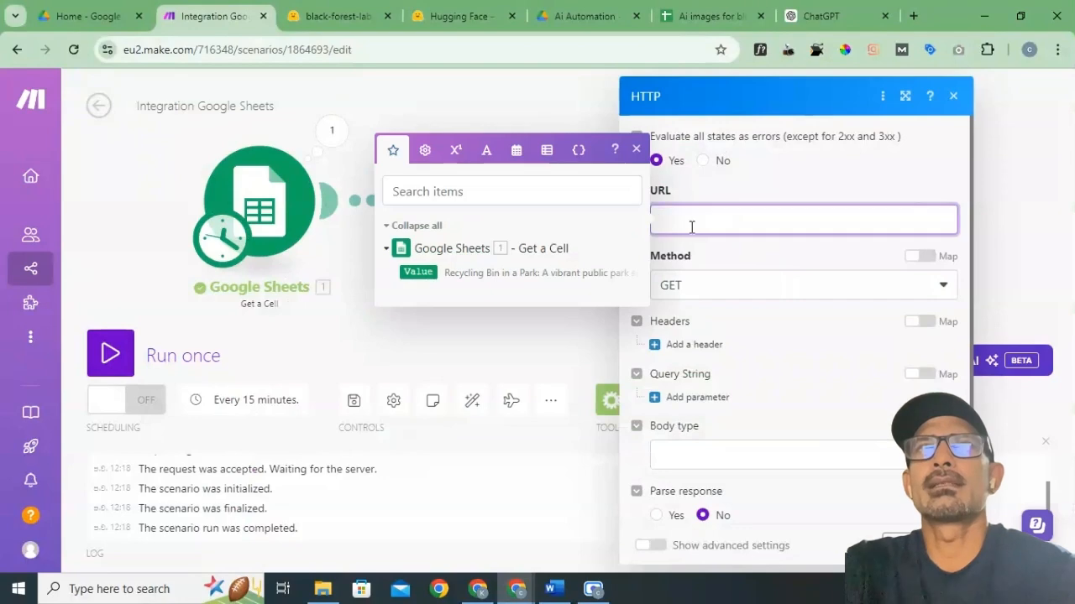
right_click(691, 225)
left_click(736, 410)
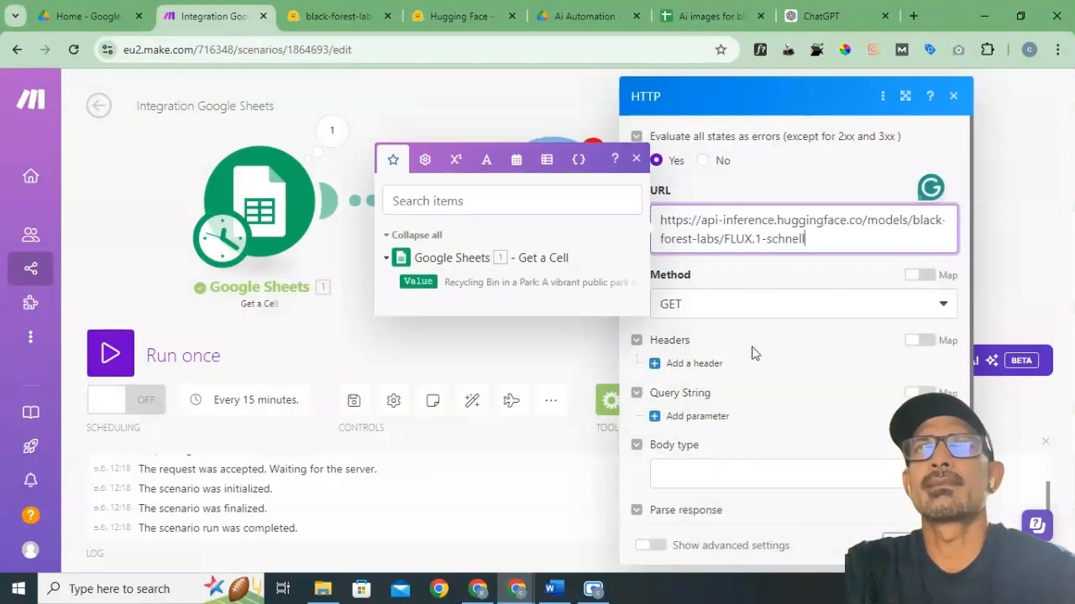
left_click(759, 281)
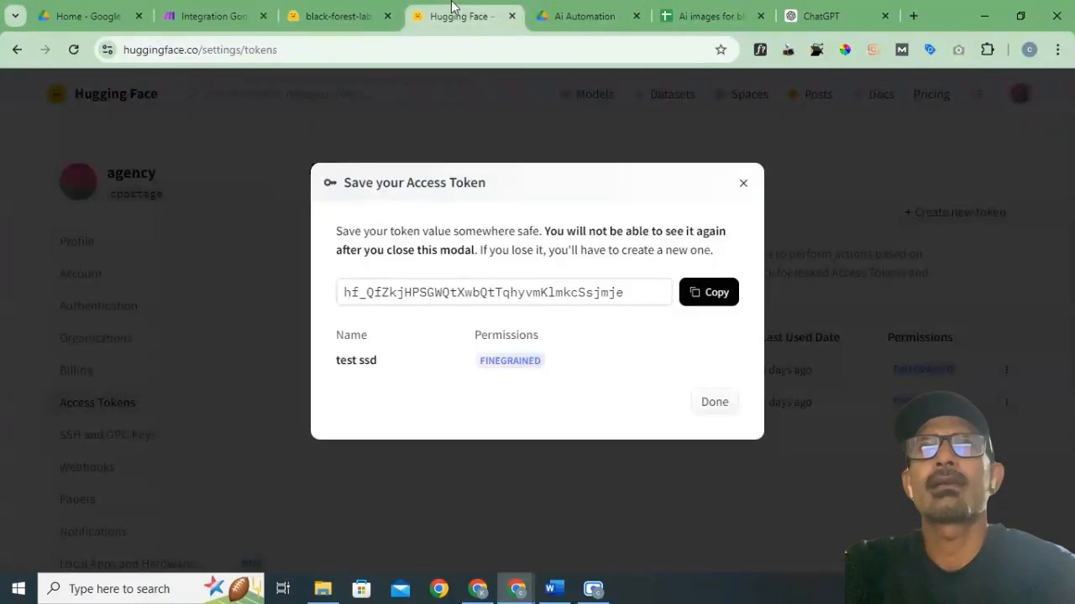
Step: Return to the FLUX.1-schnell Inference API code on Hugging Face and display its cURL version
left_click(461, 16)
left_click(336, 16)
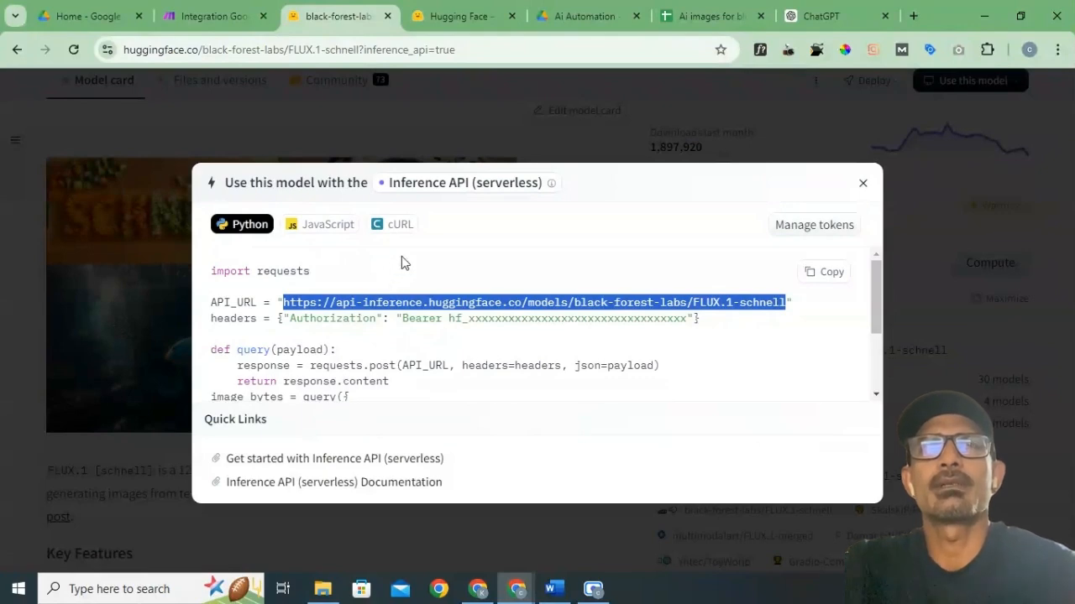
left_click(393, 225)
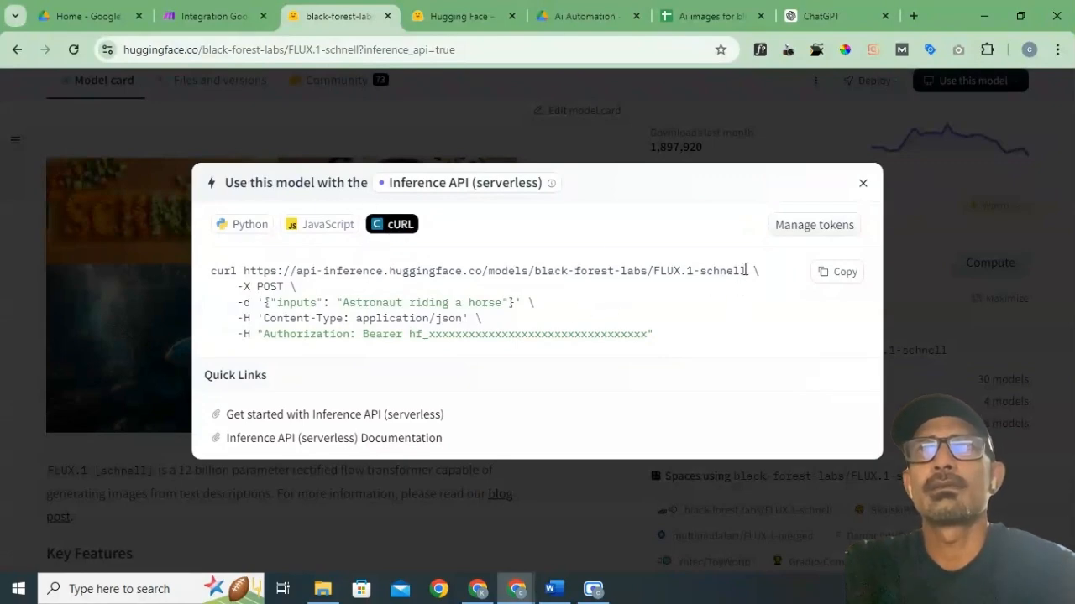
Step: Copy the API address from the cURL sample and replace the HTTP module's URL in Make with it as plain text
left_click_drag(745, 270, 244, 266)
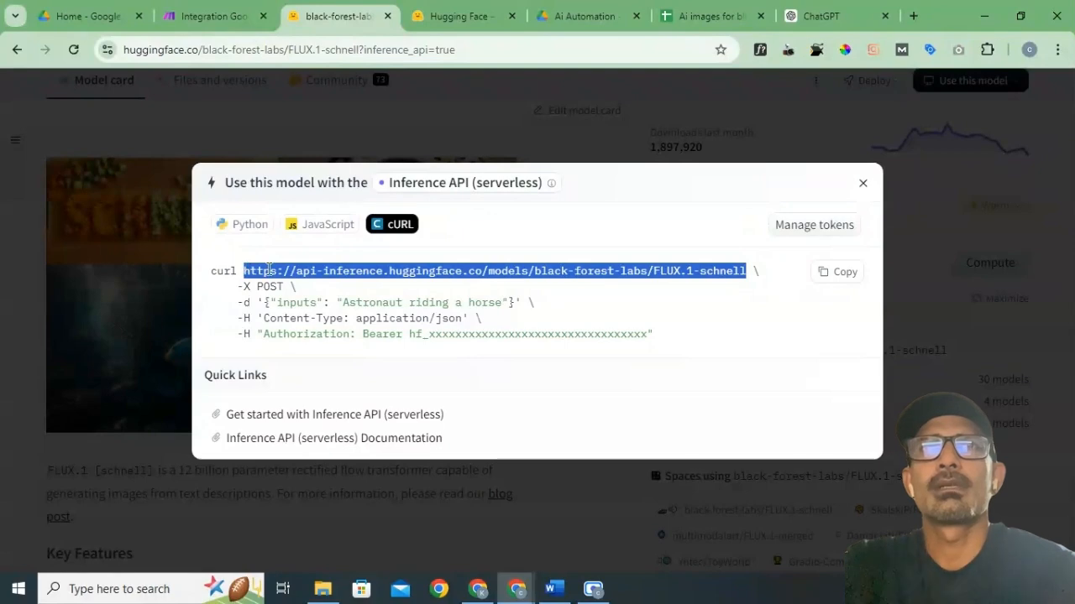
right_click(268, 267)
left_click(348, 437)
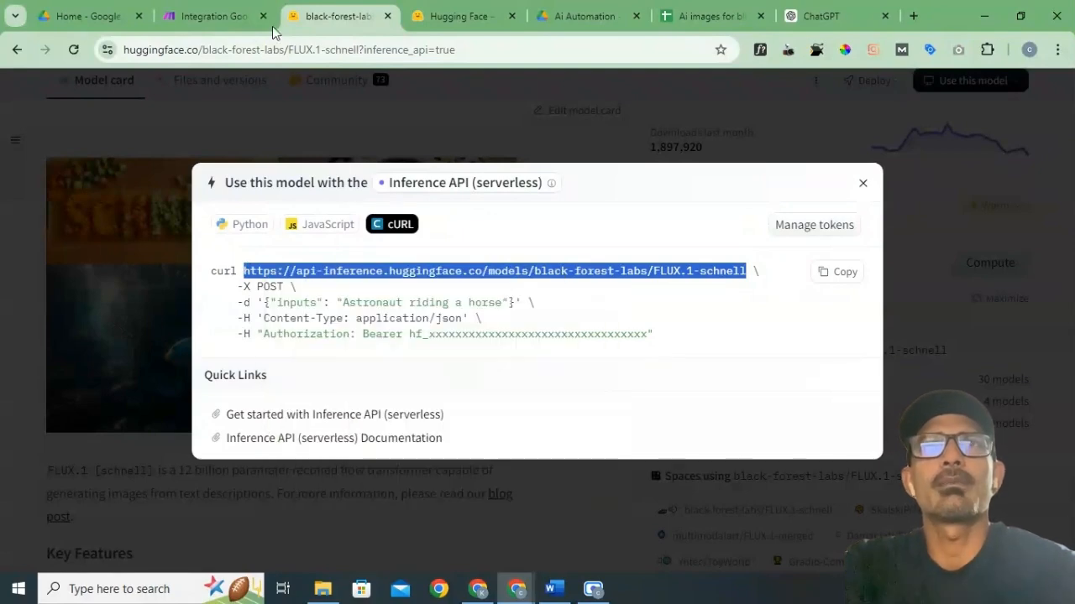
left_click(214, 16)
triple_click(746, 231)
right_click(746, 231)
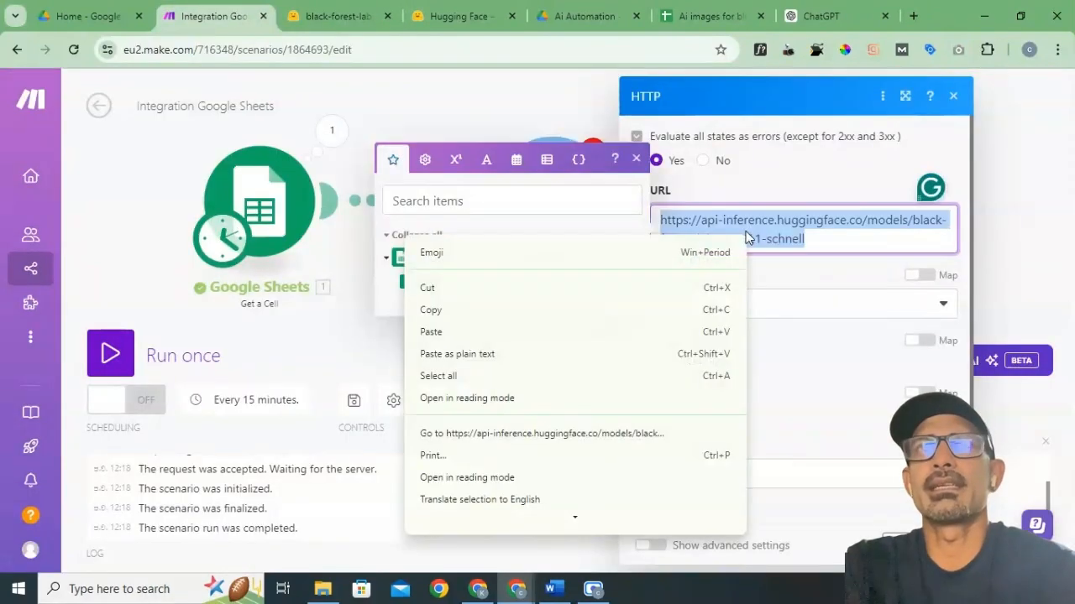
left_click(479, 356)
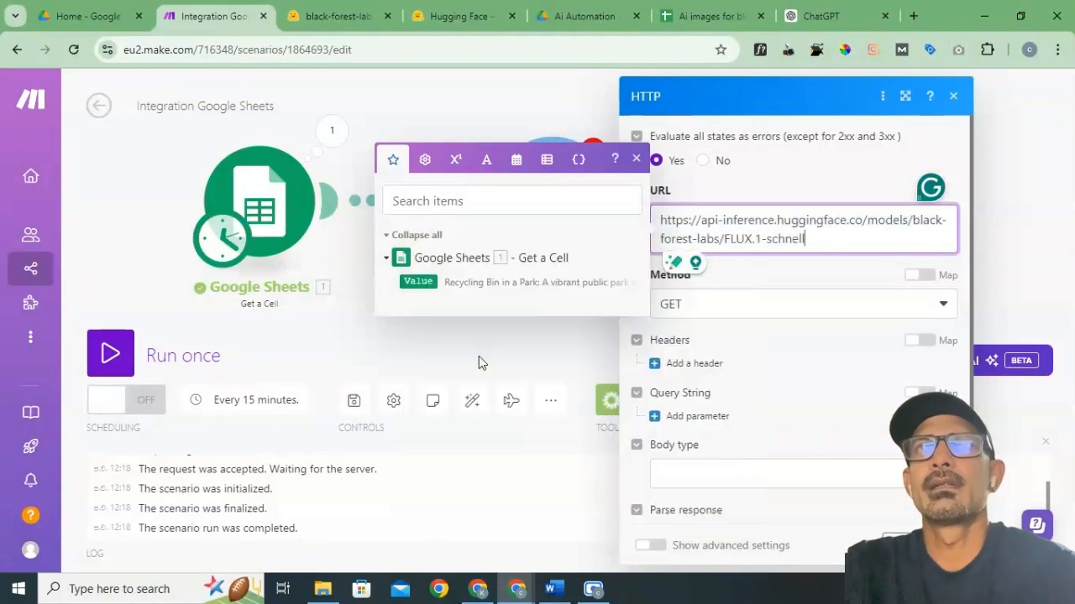
Step: Check the request method in the cURL sample and set the HTTP module's method to POST
left_click(449, 10)
left_click(373, 12)
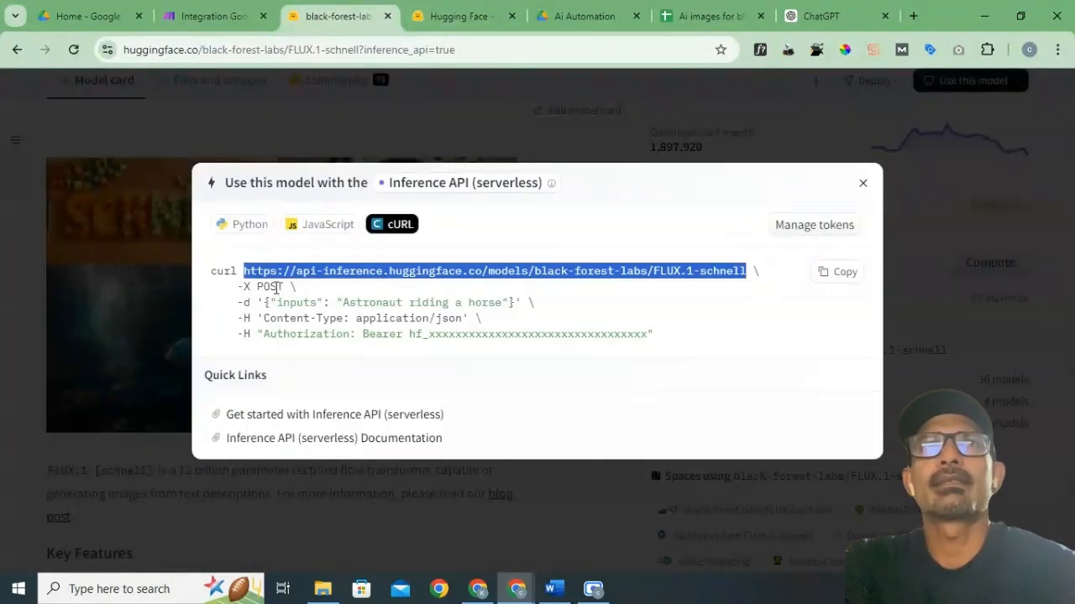
left_click(214, 16)
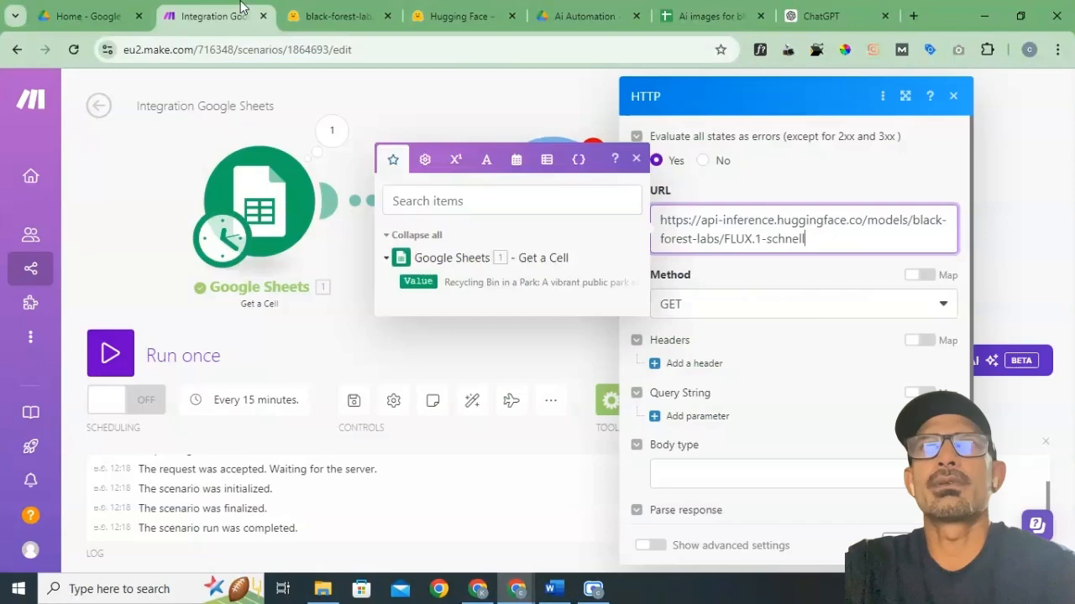
left_click(720, 312)
left_click(689, 395)
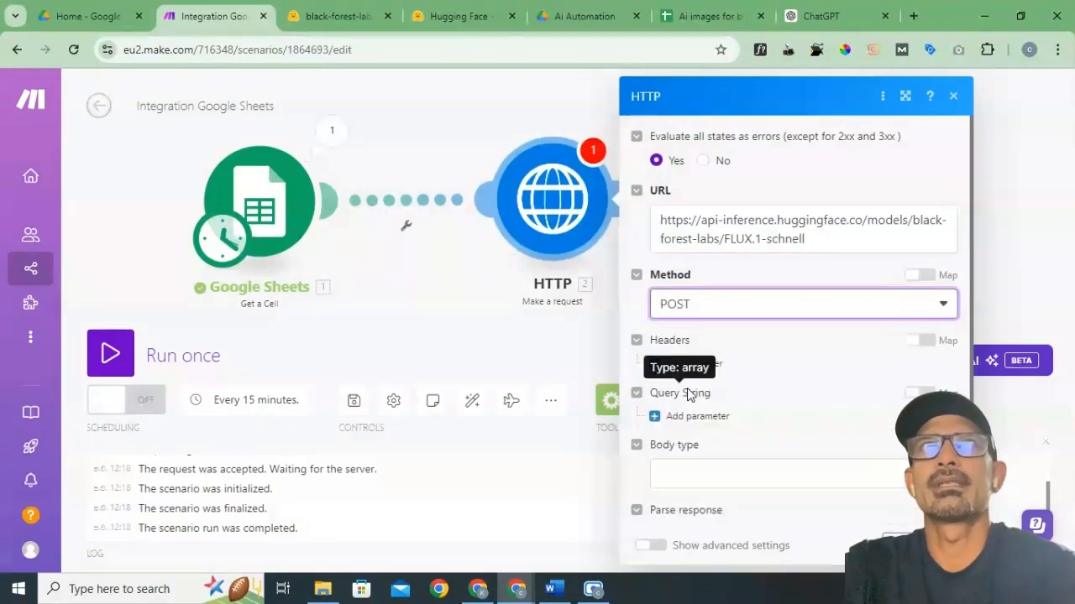
Step: Review the inputs line of the cURL sample and copy the header name Authorization
left_click(335, 16)
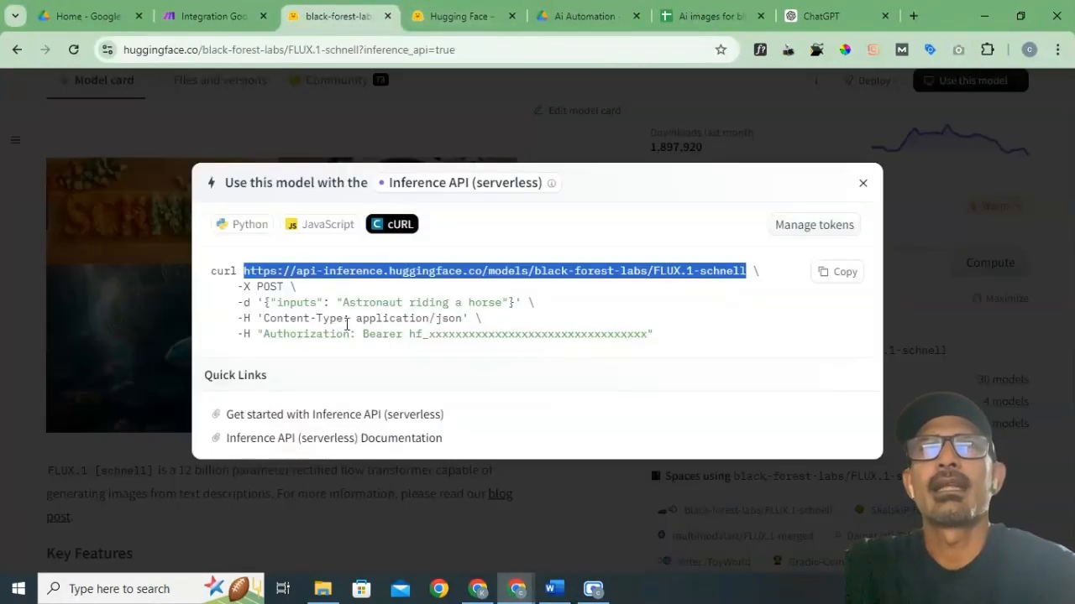
left_click_drag(496, 302, 312, 302)
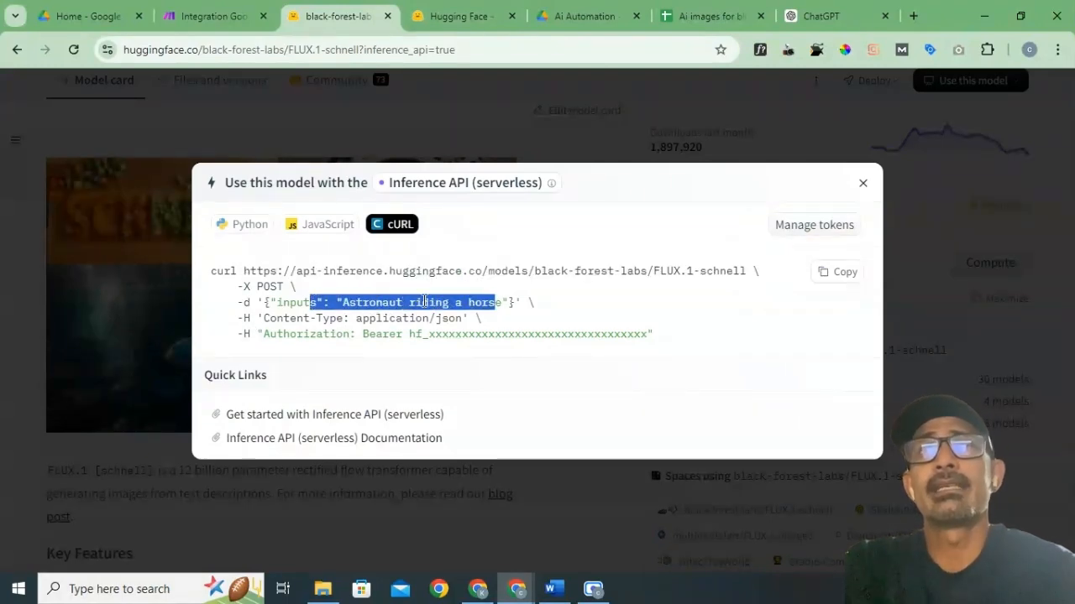
left_click(487, 304)
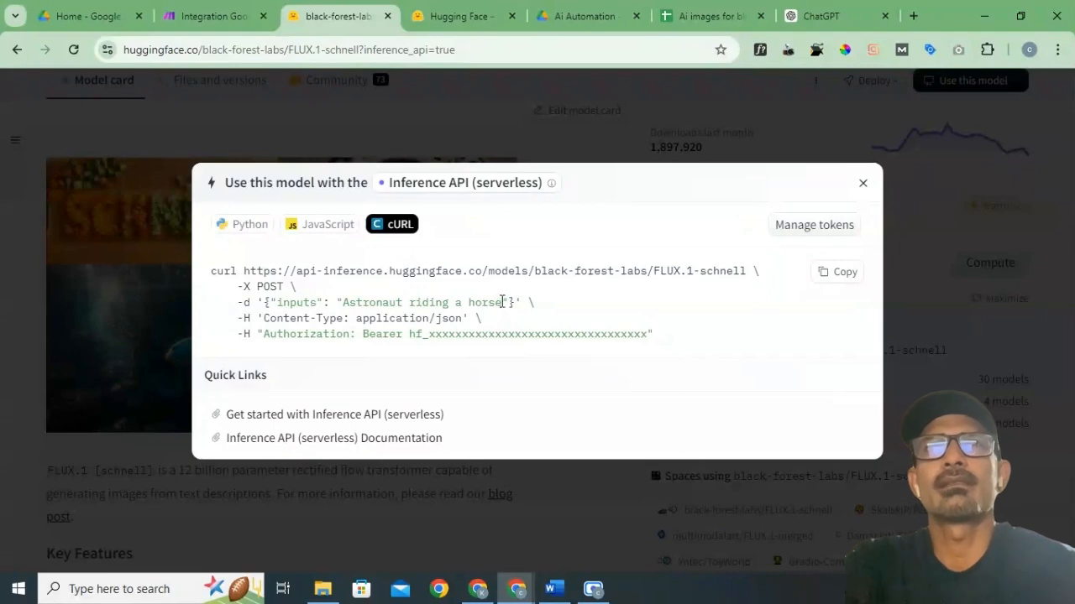
left_click_drag(502, 302, 402, 298)
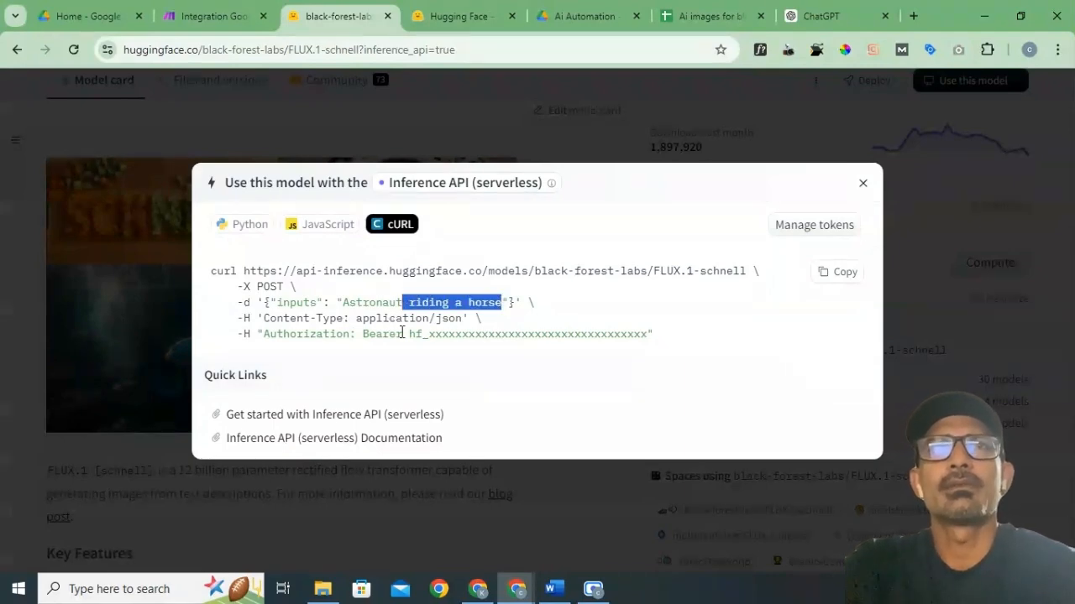
double_click(317, 335)
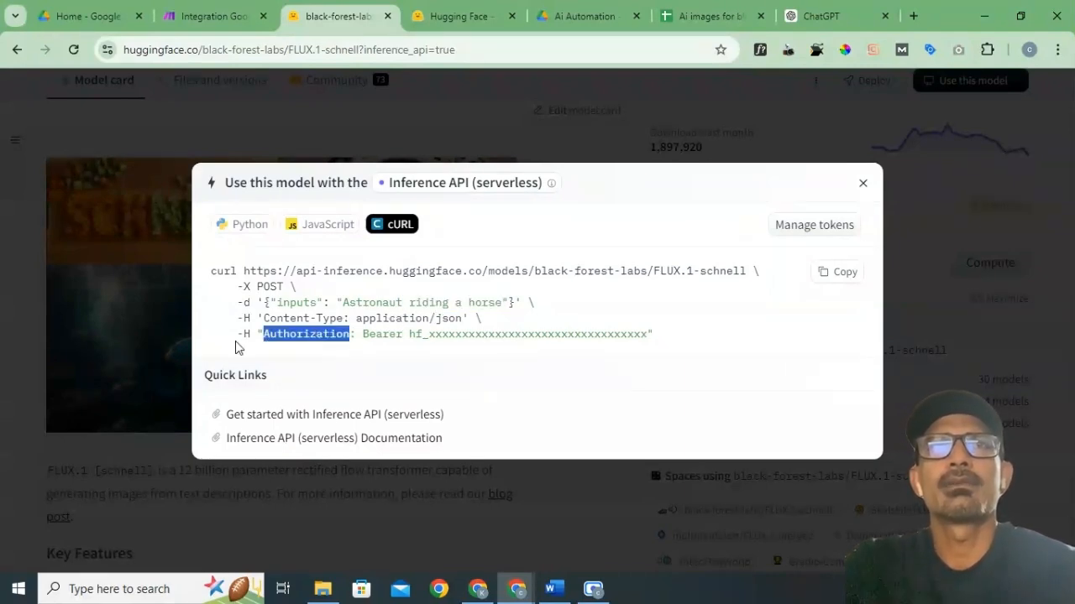
right_click(319, 339)
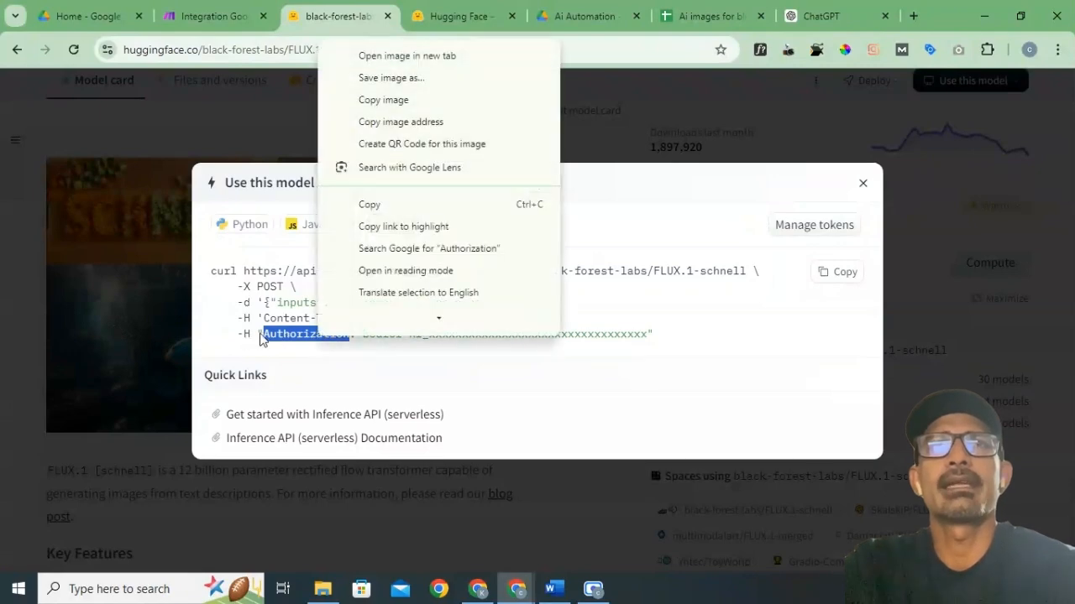
left_click(380, 207)
Step: Add a header to the HTTP module in Make and name it Authorization
left_click(214, 16)
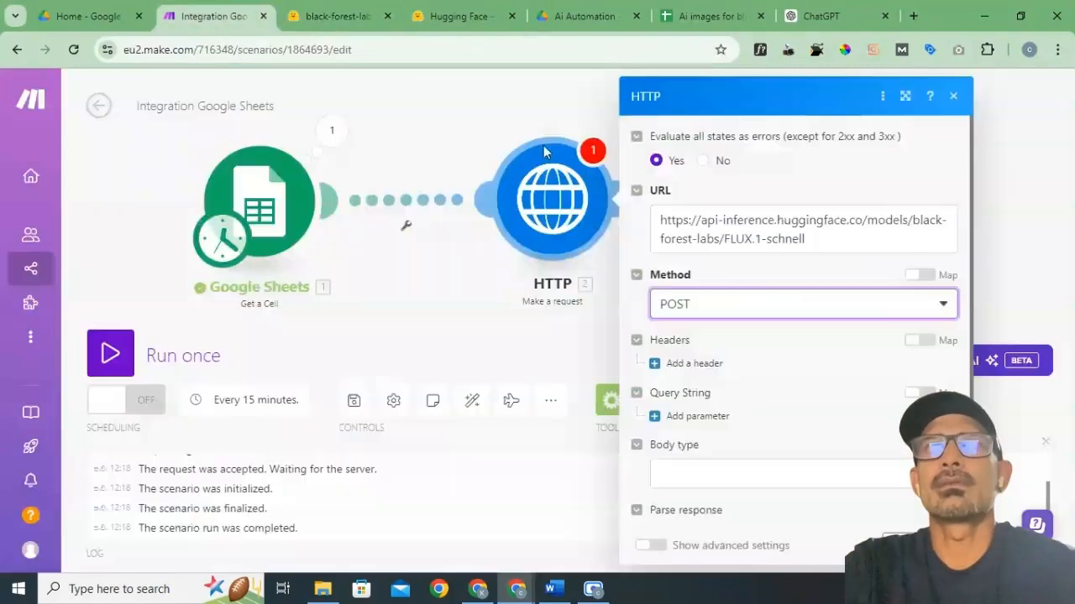
left_click(681, 366)
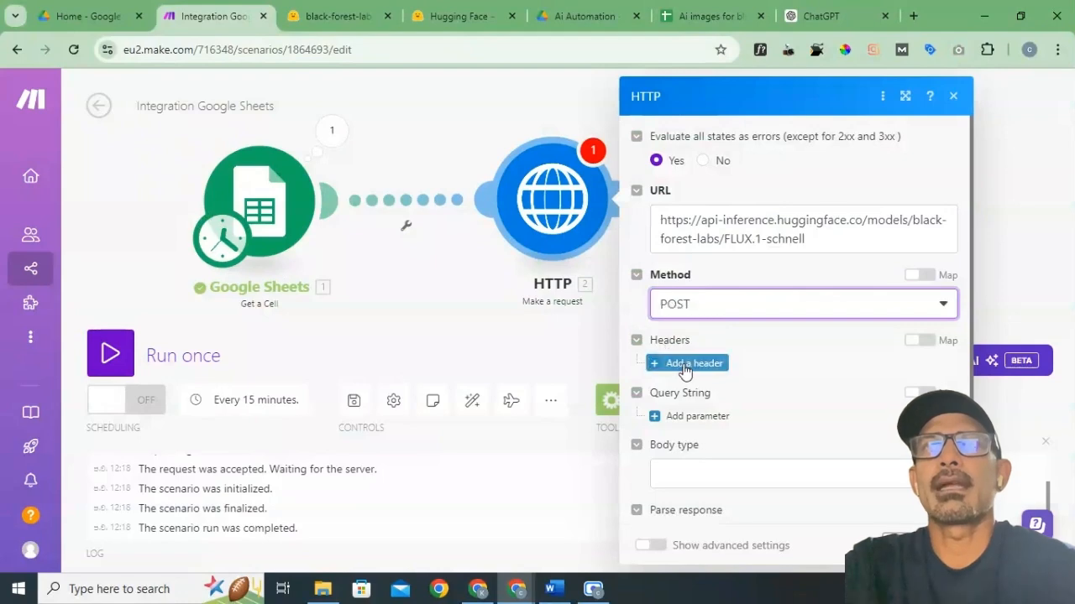
right_click(723, 414)
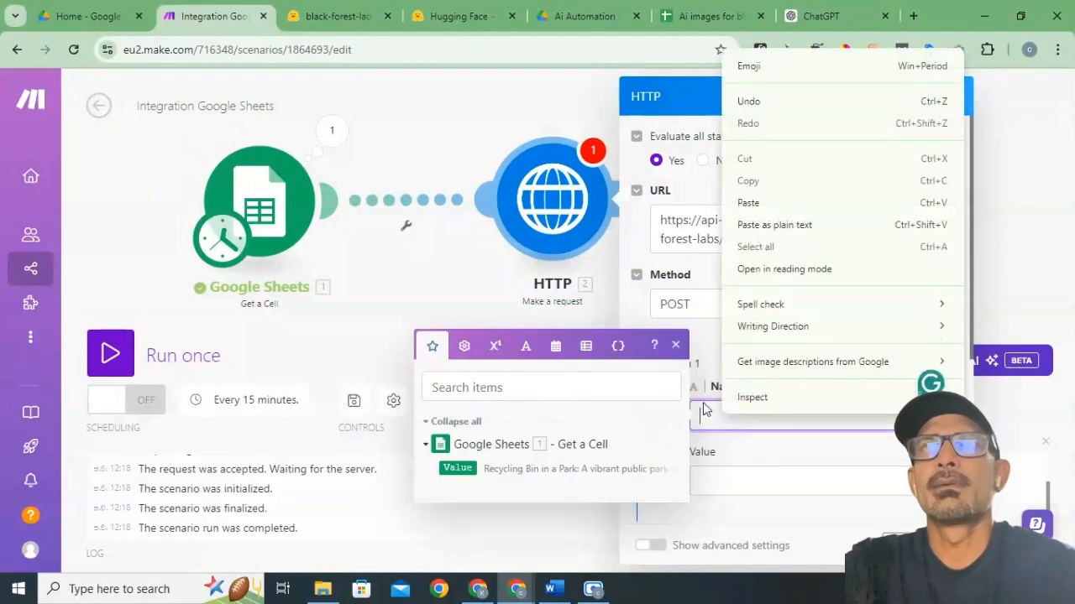
left_click(751, 203)
Step: Copy "Bearer " with its trailing space from the cURL sample and enter it as the Authorization header's value
left_click(767, 480)
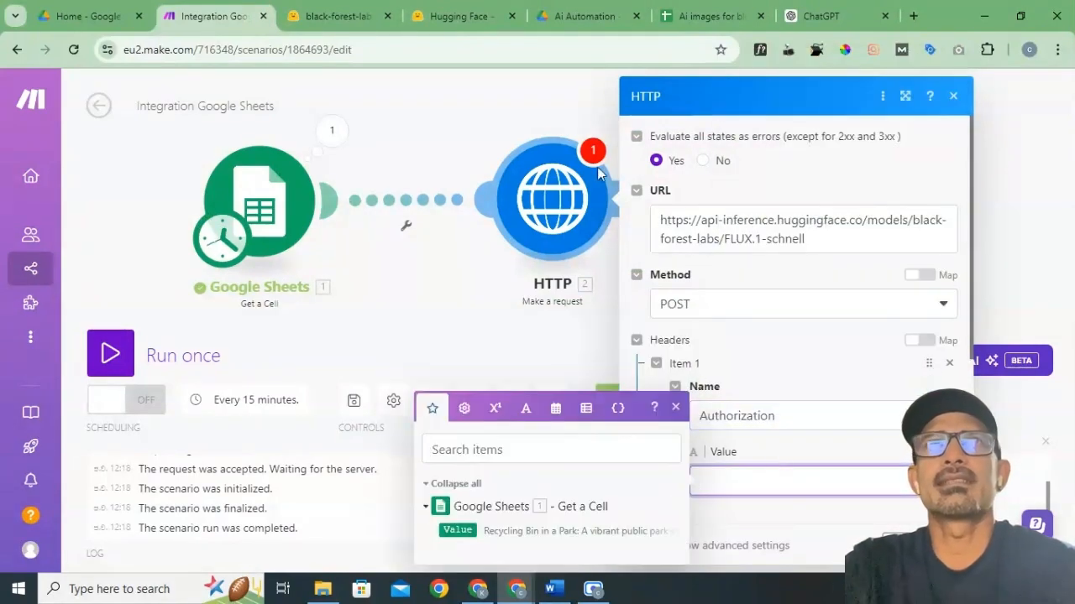
left_click(332, 16)
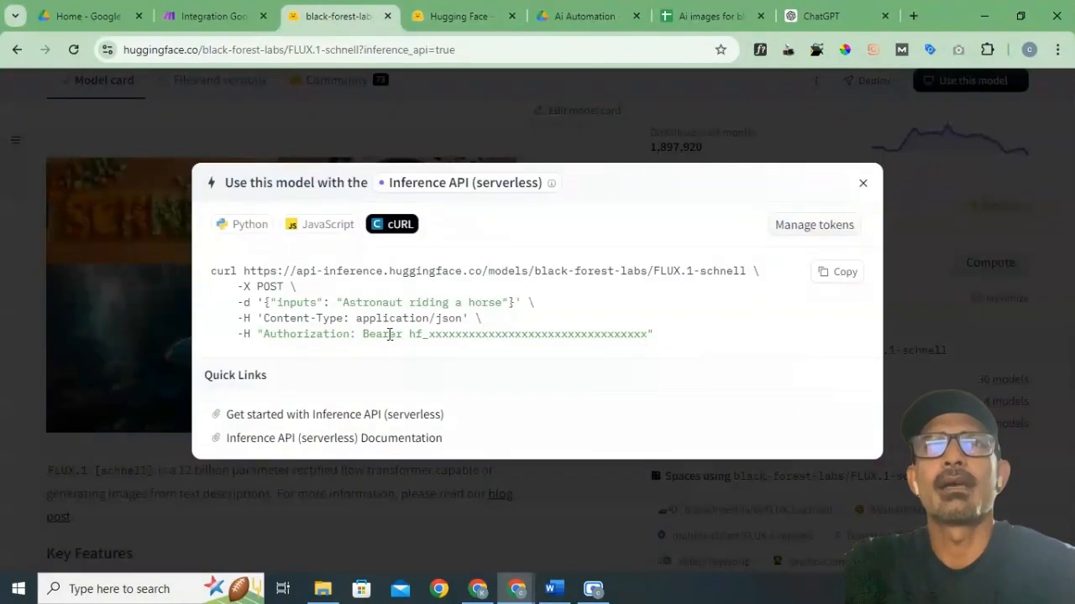
double_click(391, 334)
right_click(380, 336)
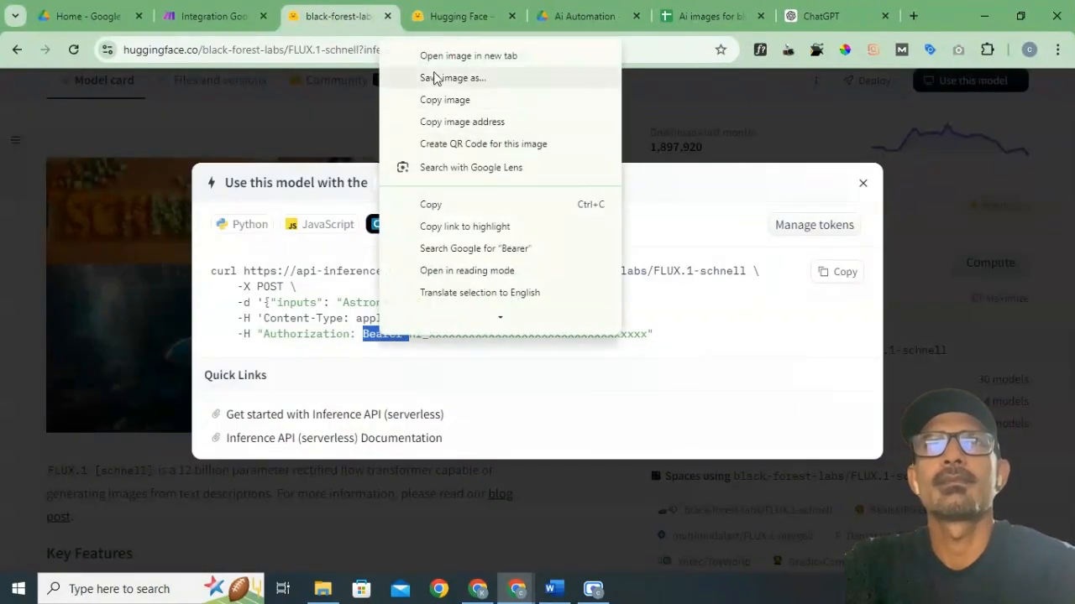
left_click(432, 209)
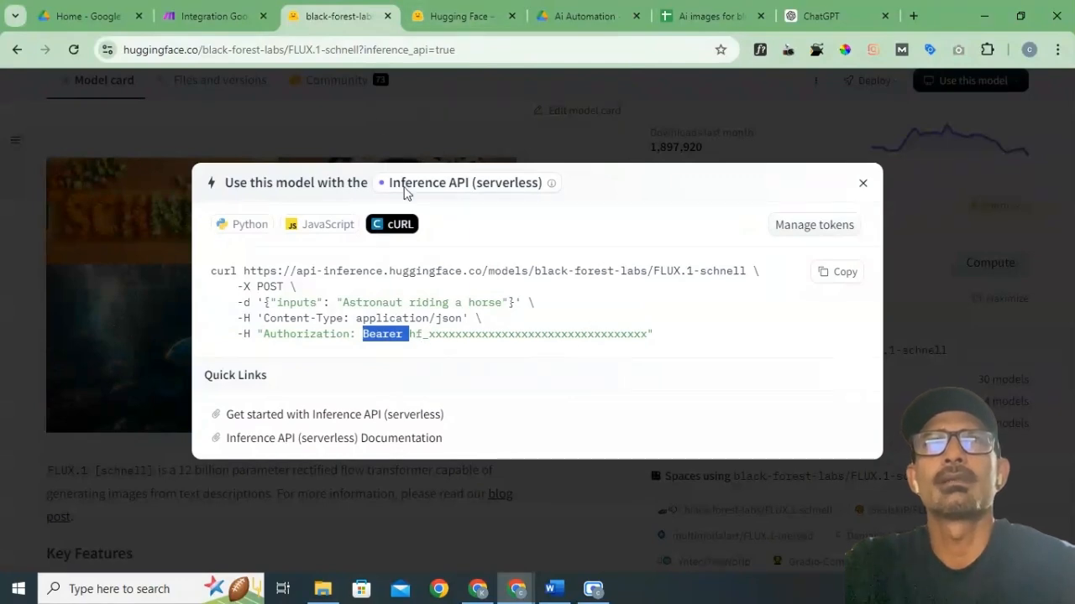
key("ctrl+shift+Tab")
right_click(737, 480)
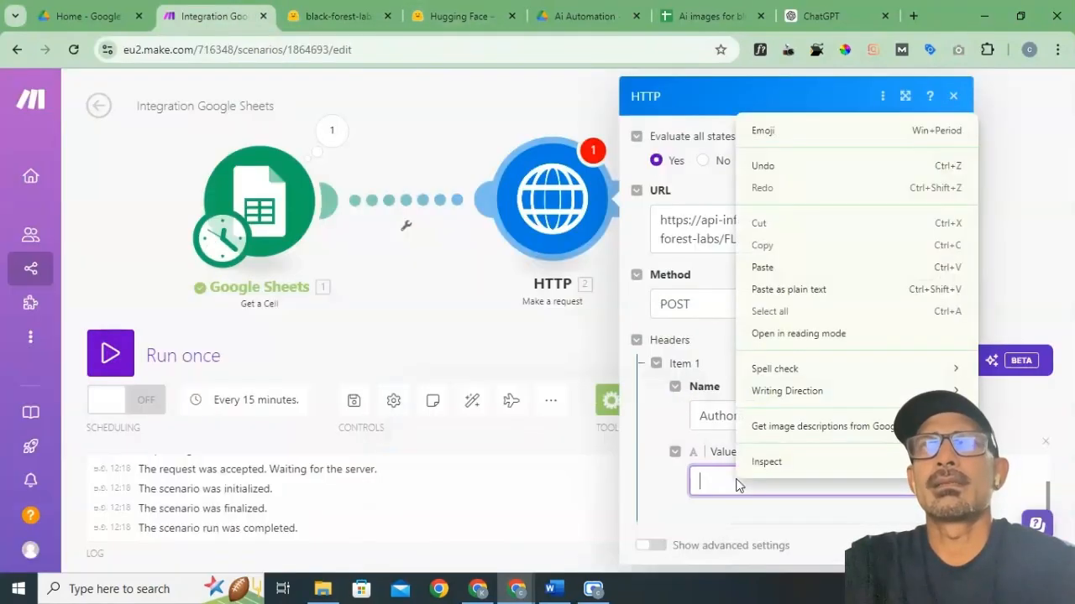
left_click(776, 290)
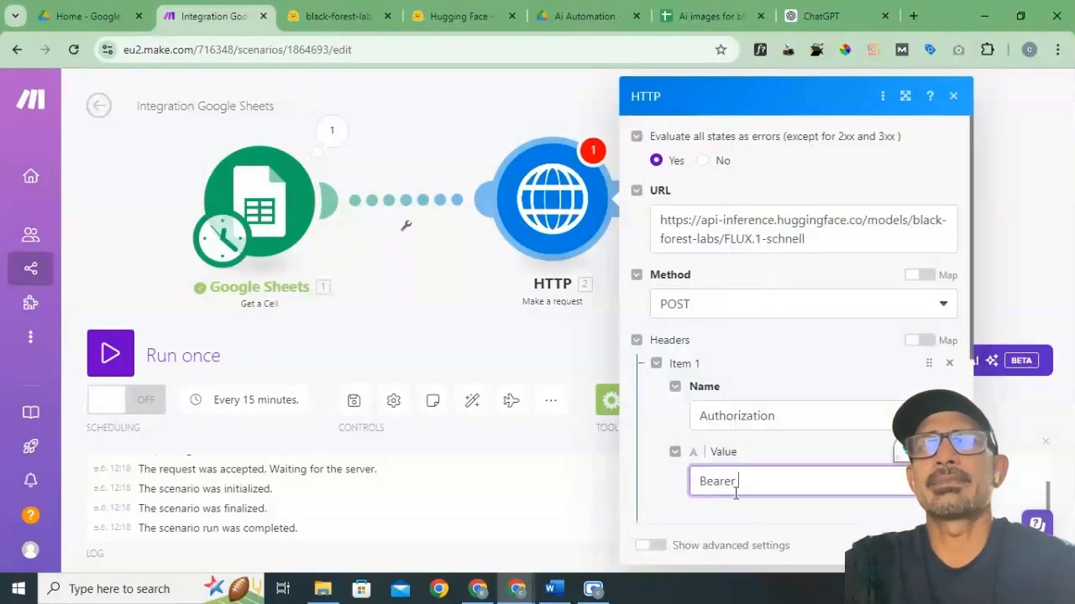
Step: Copy the "test ssd" access token on Hugging Face and append it after "Bearer " in the Authorization header's value
left_click(500, 20)
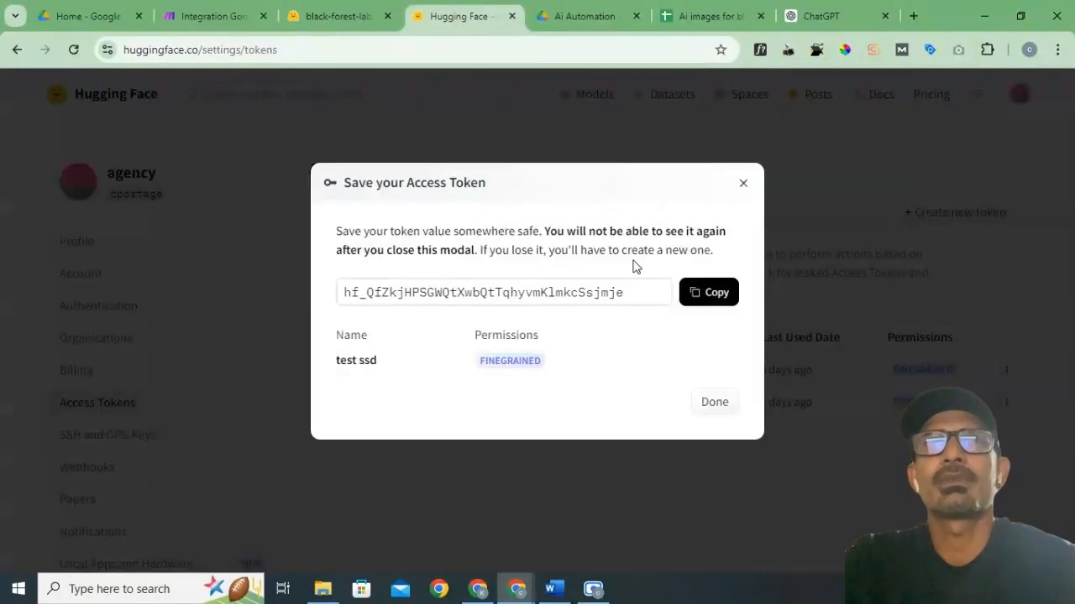
left_click(726, 311)
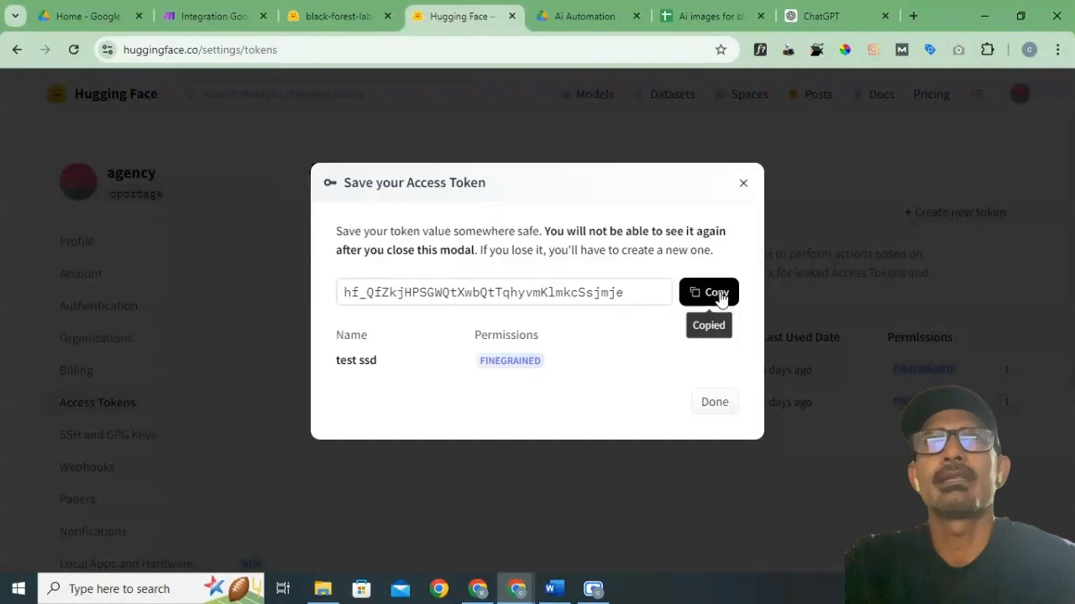
key("ctrl+2")
right_click(752, 484)
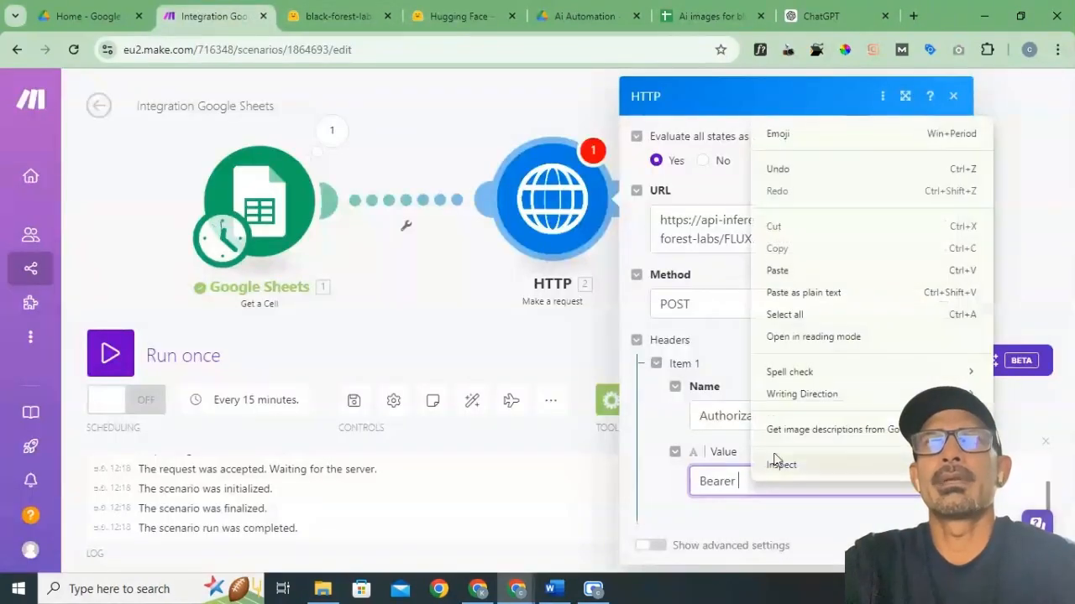
left_click(801, 302)
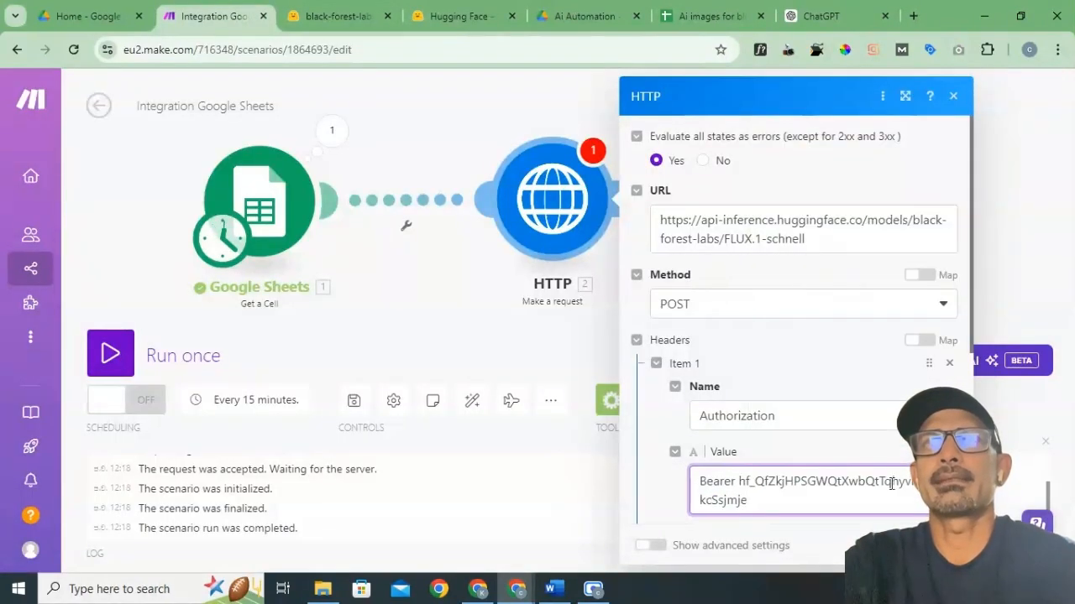
Step: Check the Content-Type in the cURL sample and set the HTTP module's body type to Raw with content type JSON (application/json)
scroll(812, 377, "down", 3)
scroll(814, 324, "down", 1)
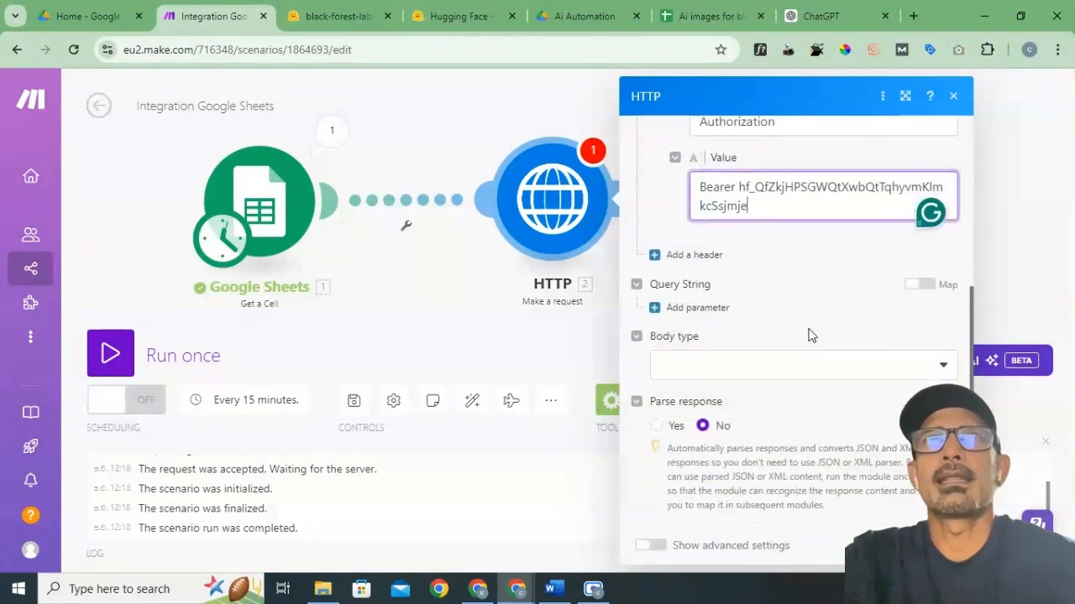
left_click(332, 16)
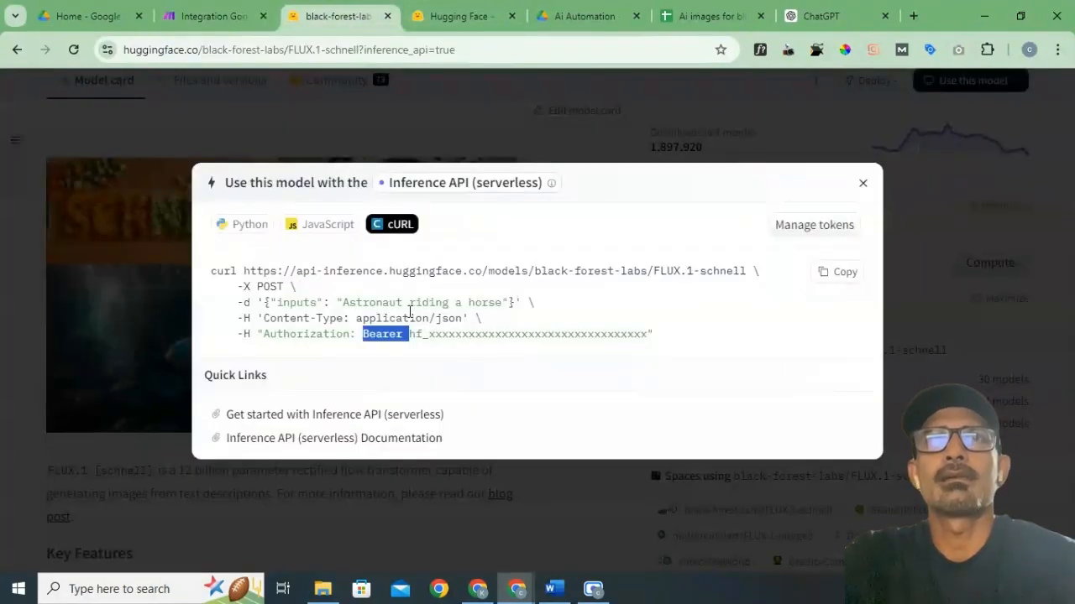
left_click(323, 319)
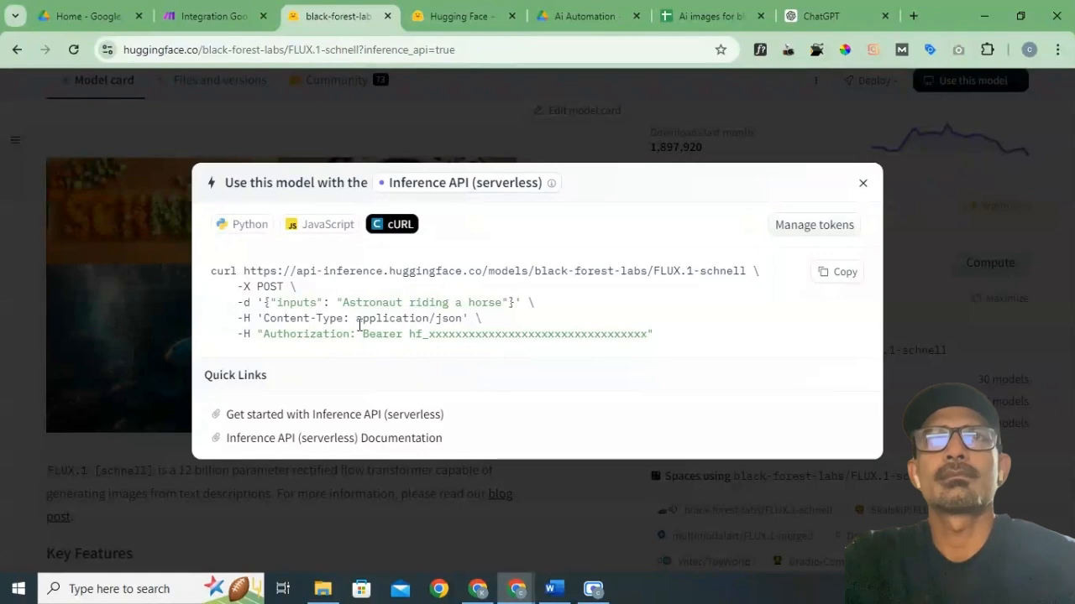
left_click_drag(469, 318, 393, 319)
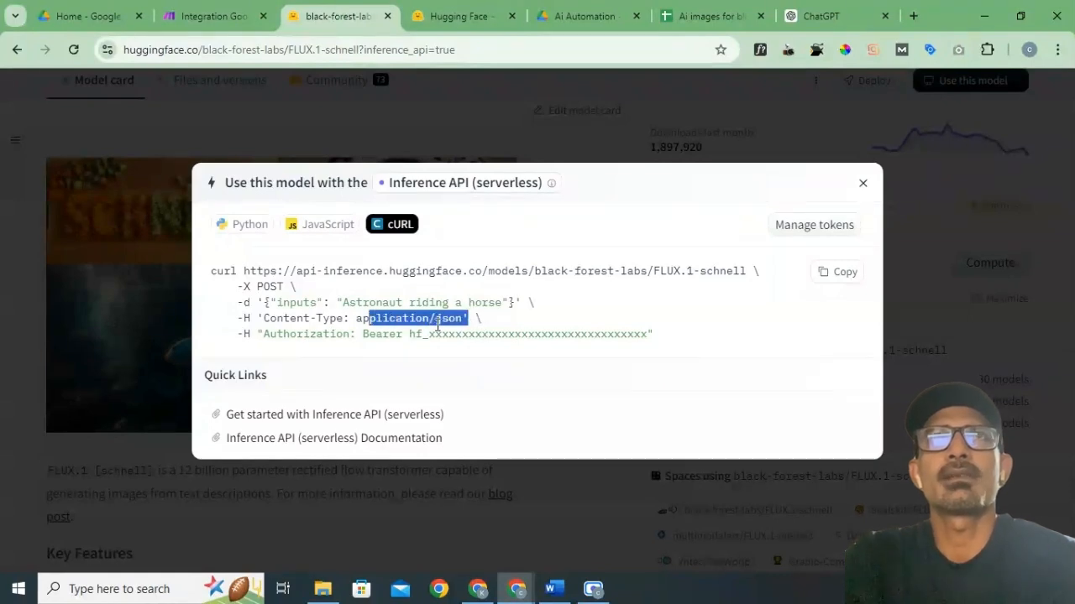
left_click(214, 16)
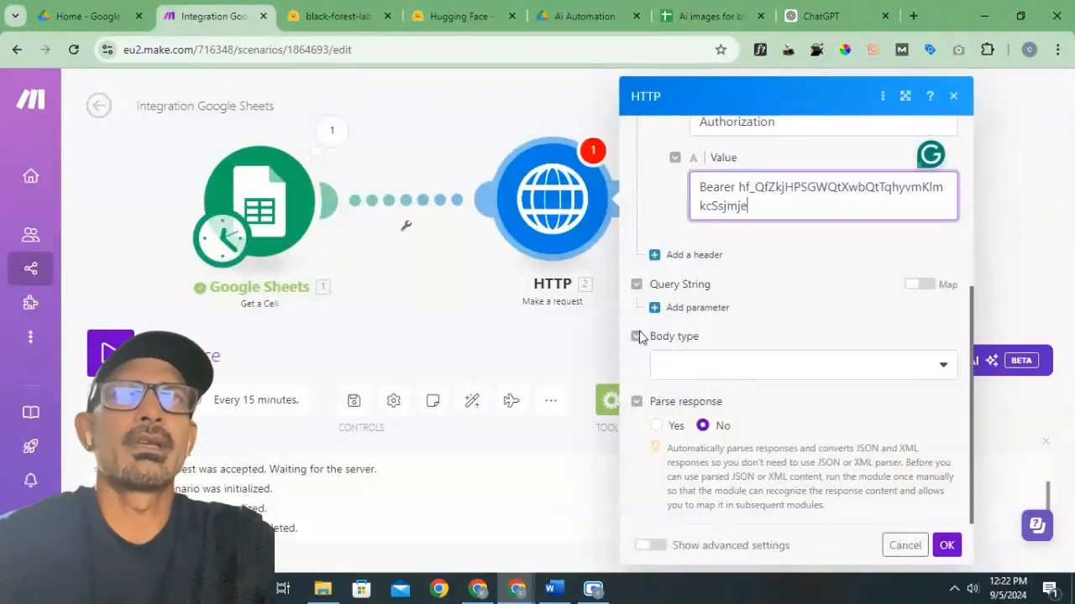
left_click(754, 374)
left_click(696, 390)
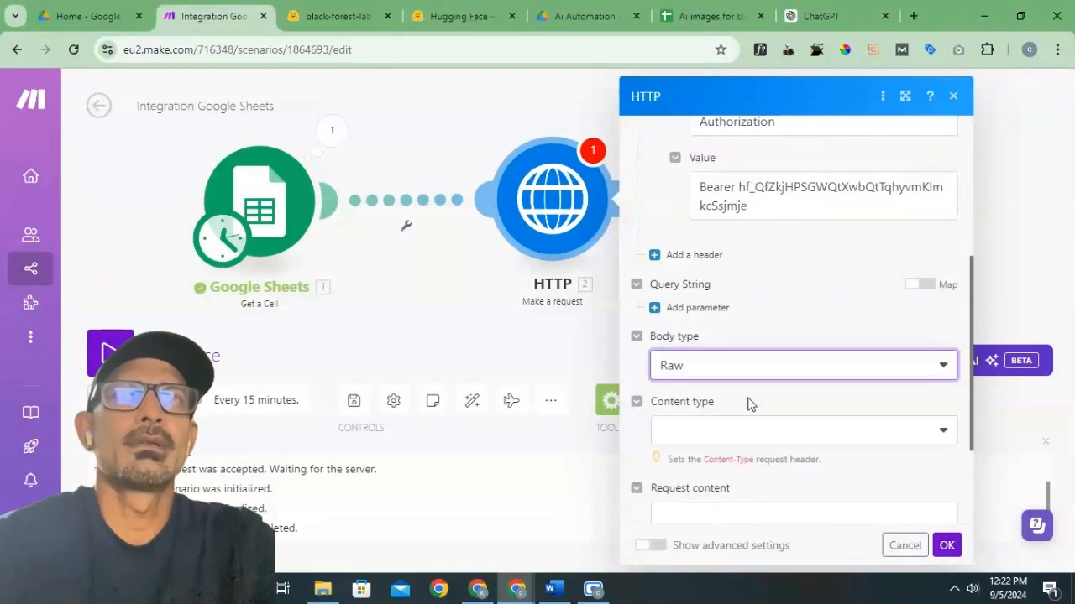
scroll(788, 427, "down", 1)
left_click(722, 353)
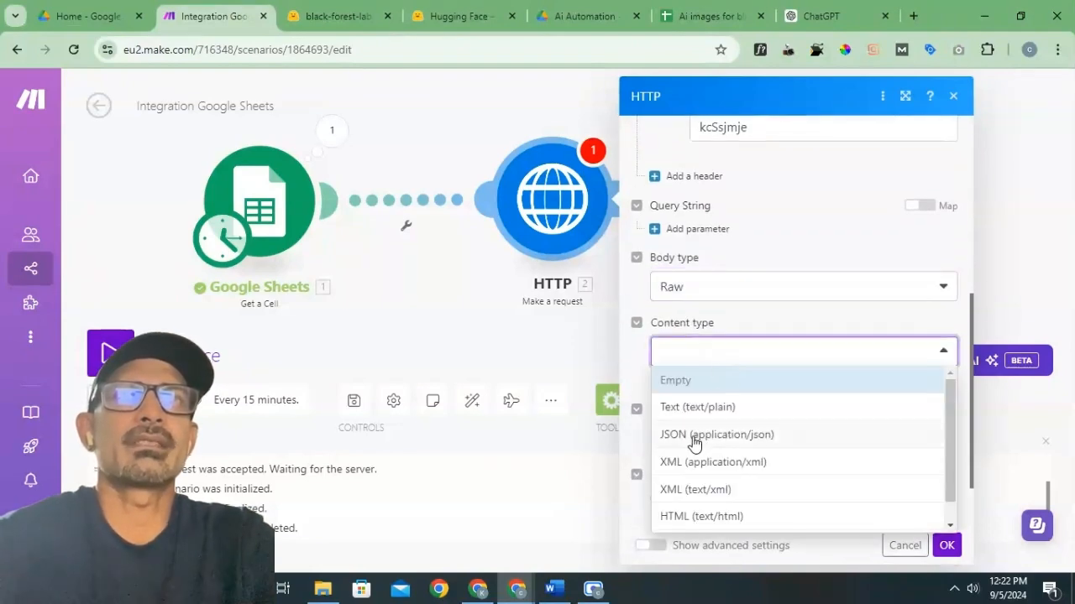
left_click(694, 442)
Step: Select the JSON body {"inputs": "Astronaut riding a horse"} in the cURL sample for use as the HTTP module's request content
scroll(770, 398, "down", 1)
left_click(712, 367)
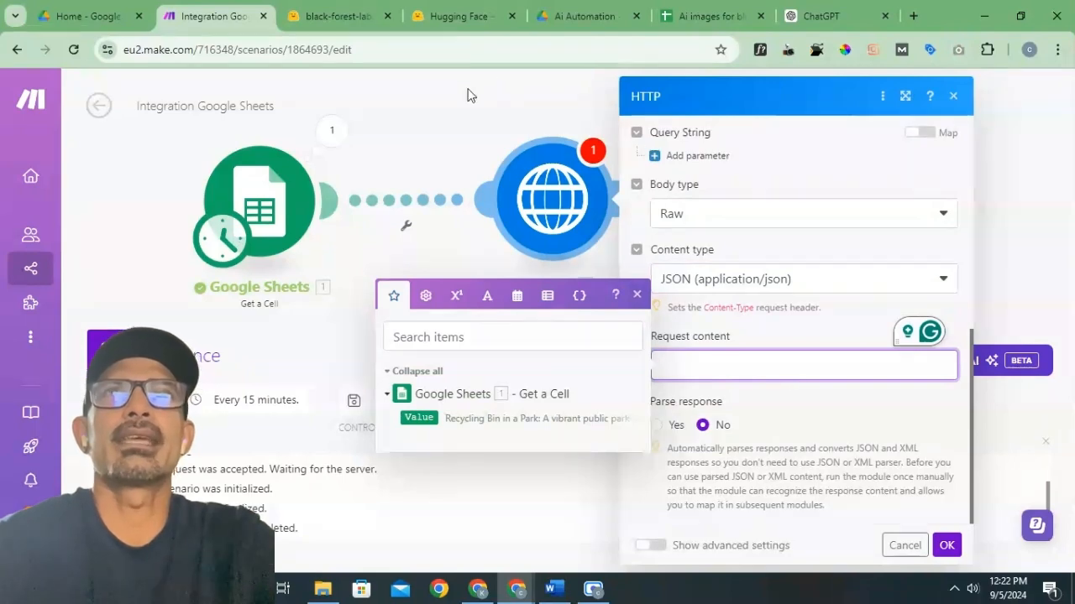
left_click(456, 15)
left_click(364, 15)
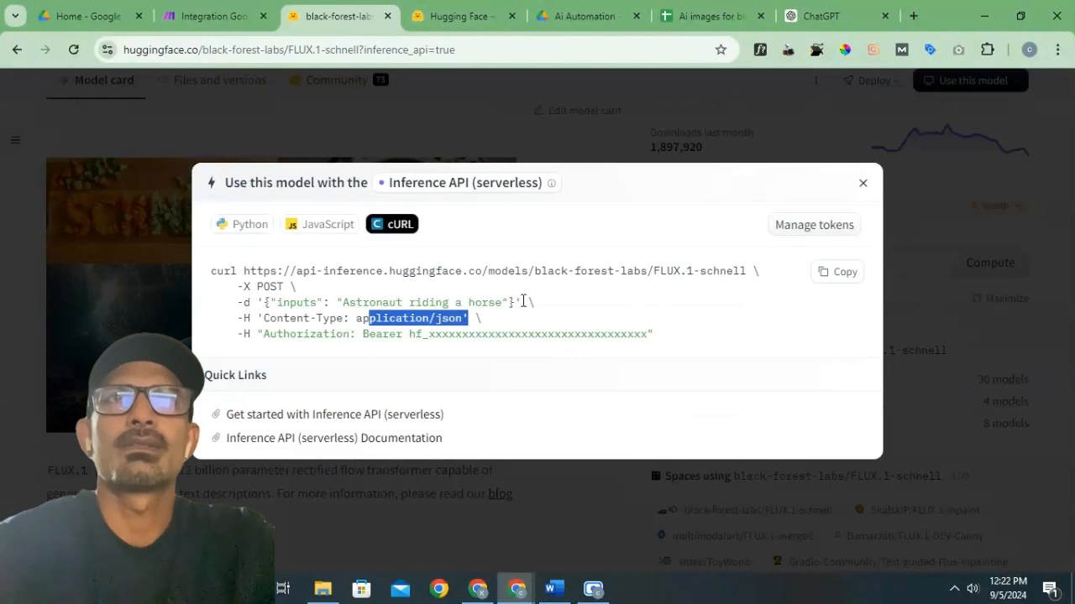
left_click_drag(515, 301, 269, 303)
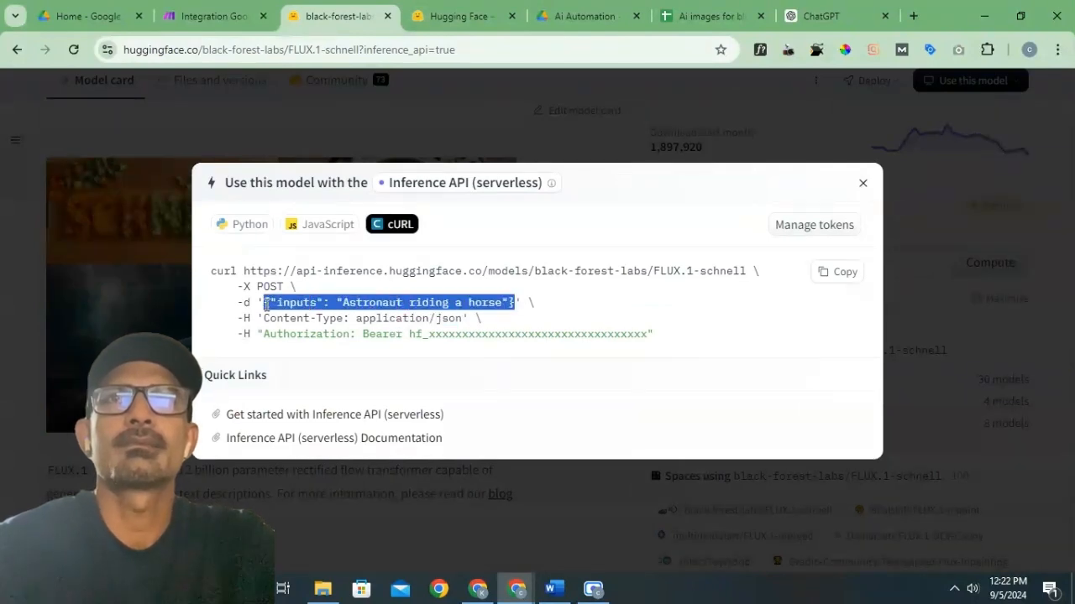
right_click(283, 303)
left_click(344, 117)
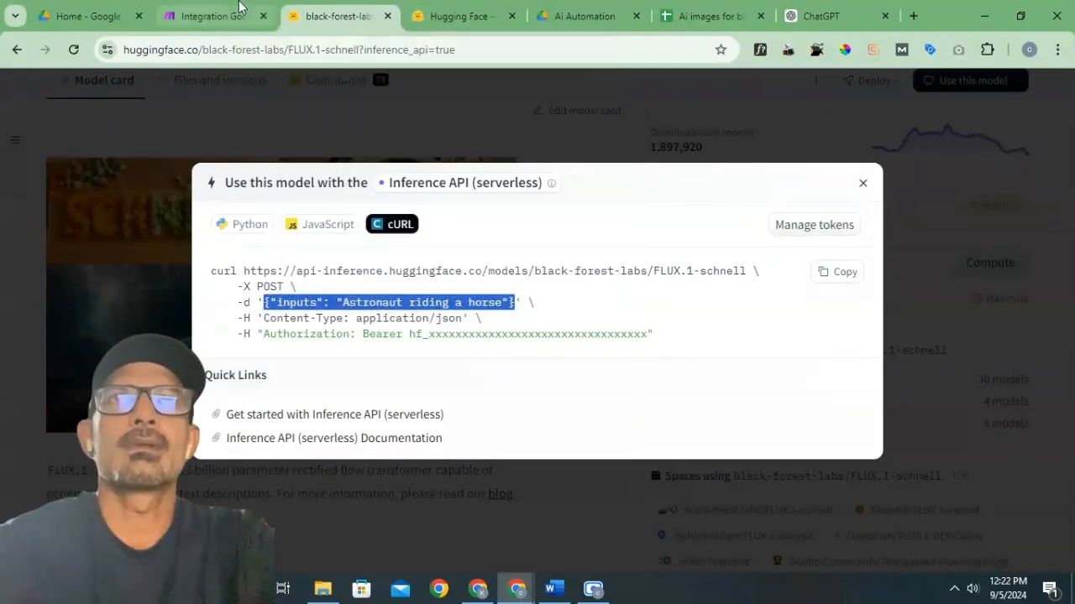
left_click(210, 15)
right_click(703, 366)
left_click(777, 215)
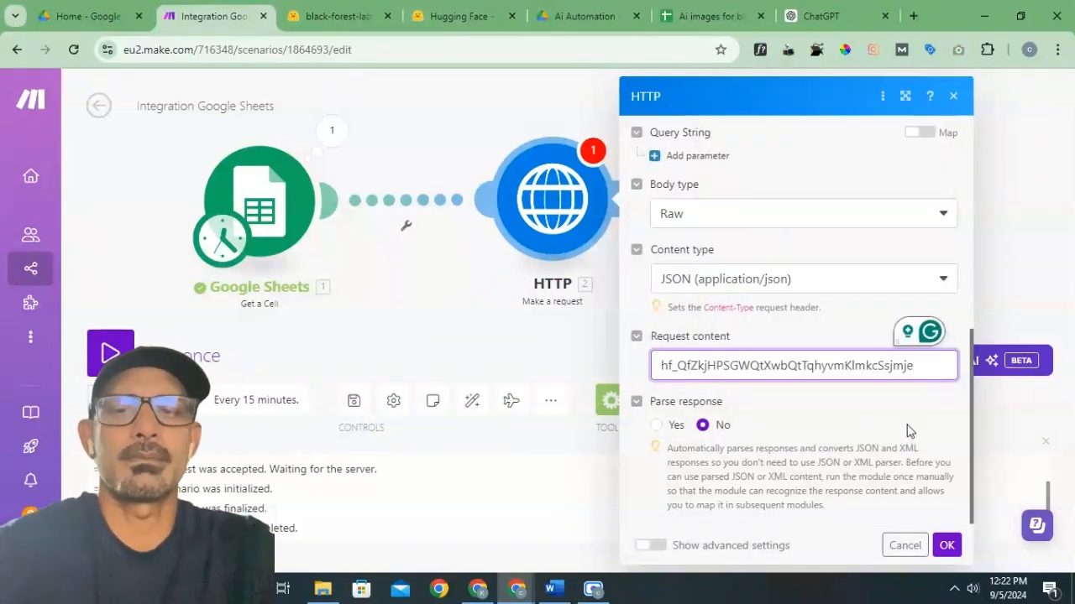
key("ctrl+a")
key("BackSpace")
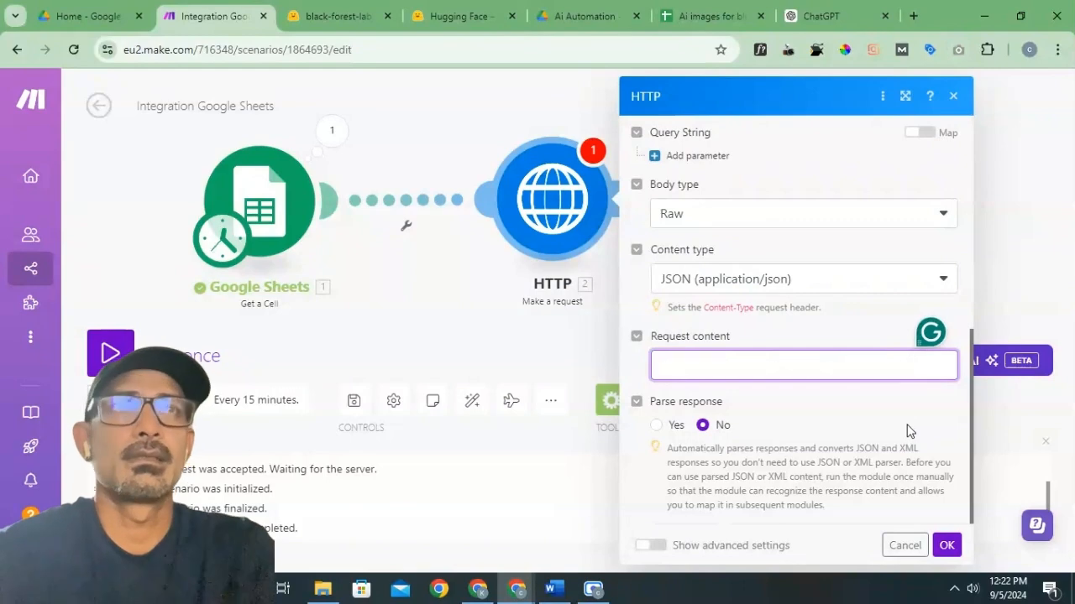
Step: Copy {"inputs": "Astronaut riding a horse"} from the cURL sample and paste it as the HTTP module's request content in Make
left_click(331, 16)
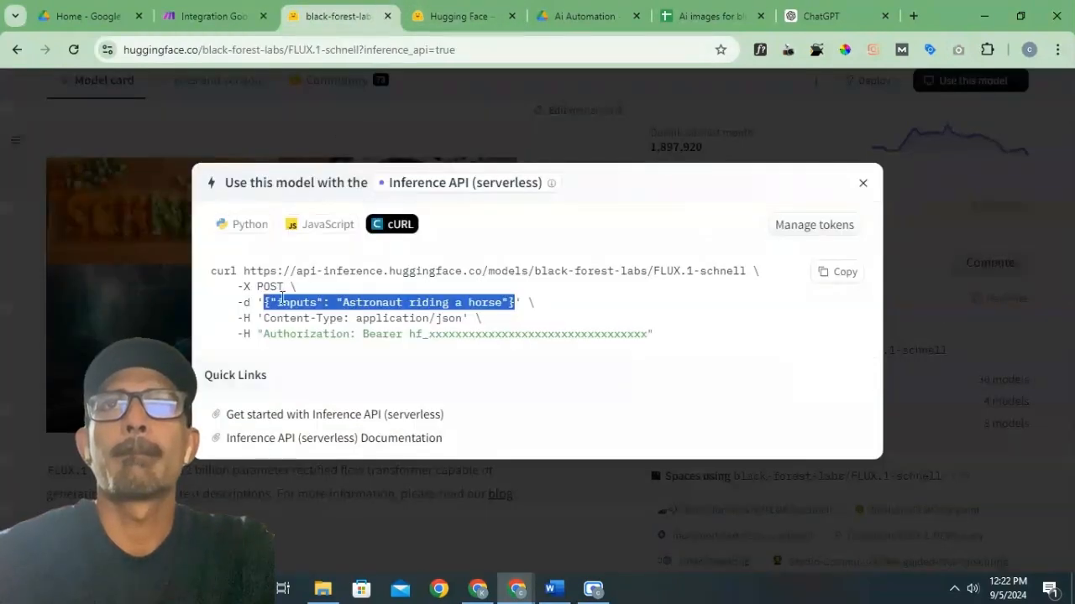
right_click(303, 309)
left_click(355, 203)
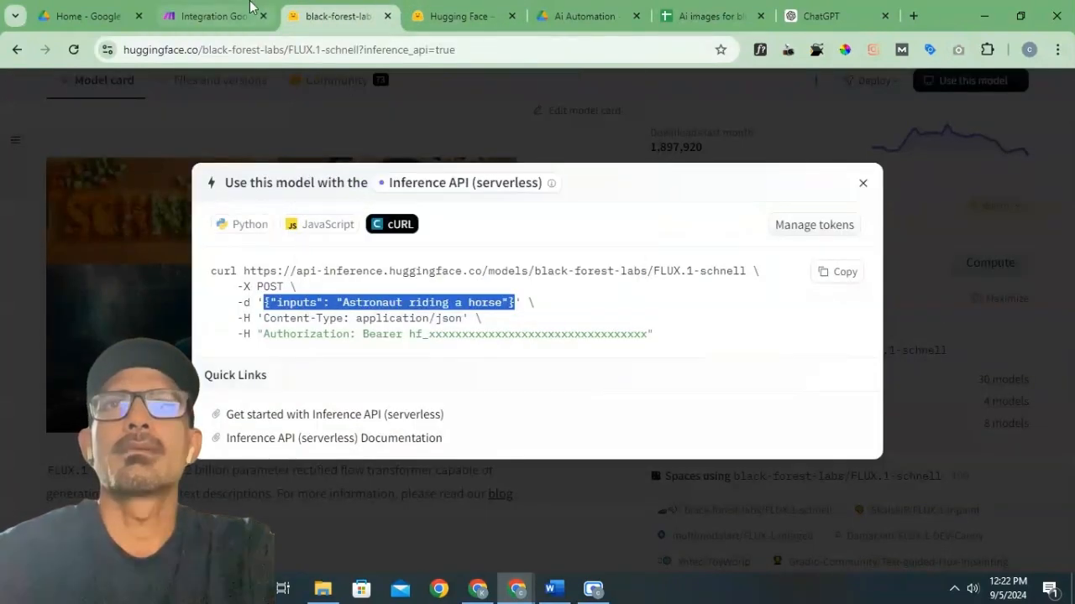
left_click(210, 16)
right_click(676, 367)
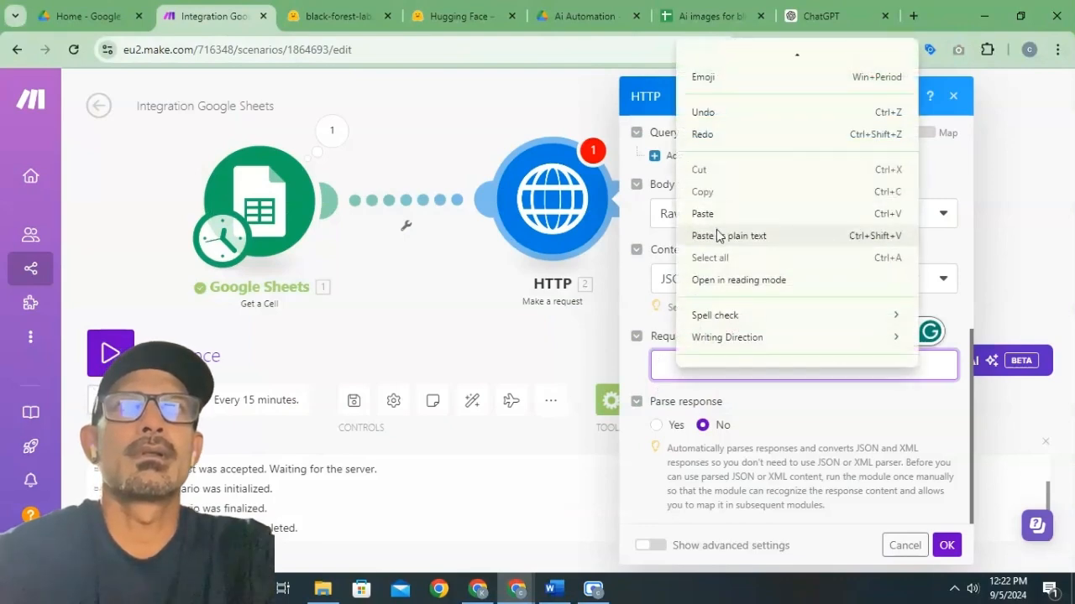
left_click(717, 233)
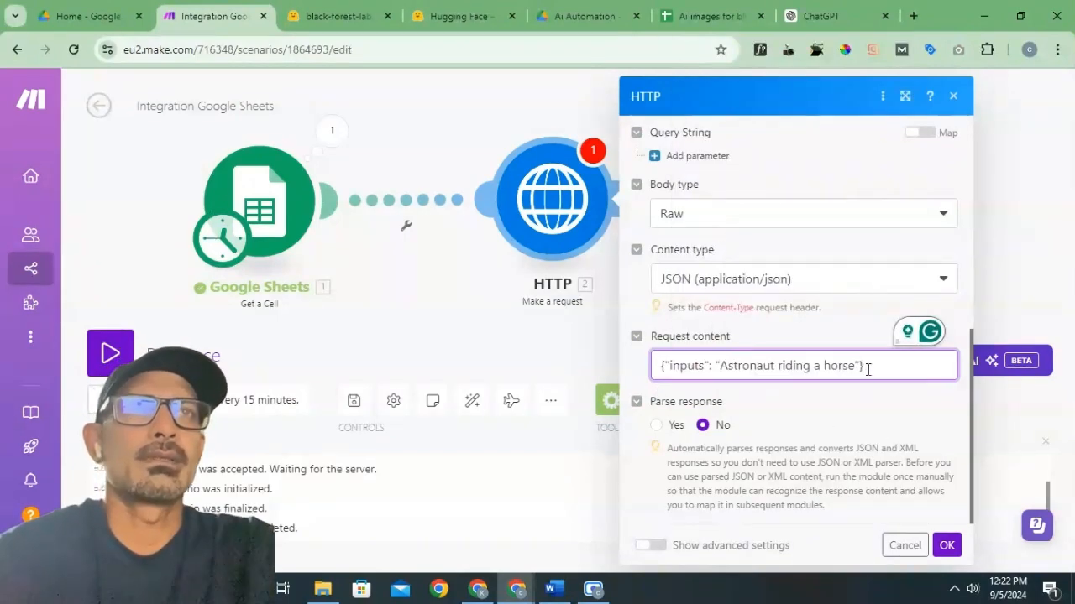
Step: Replace the sample prompt inside the request content's quotes with the Google Sheets Value, and save the HTTP module with Parse response set to Yes
left_click_drag(857, 365, 720, 365)
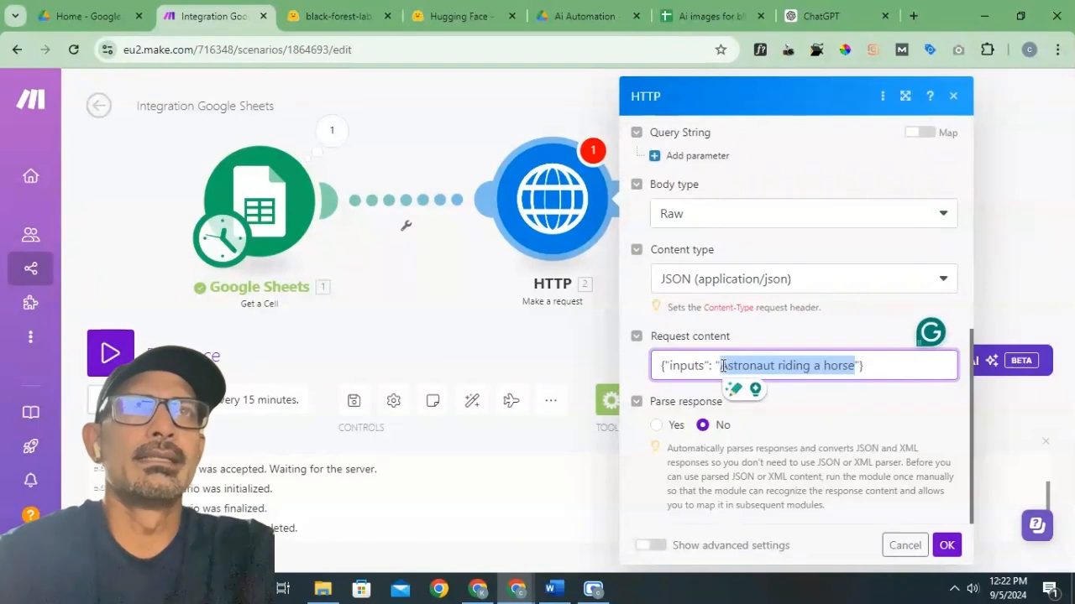
key("BackSpace")
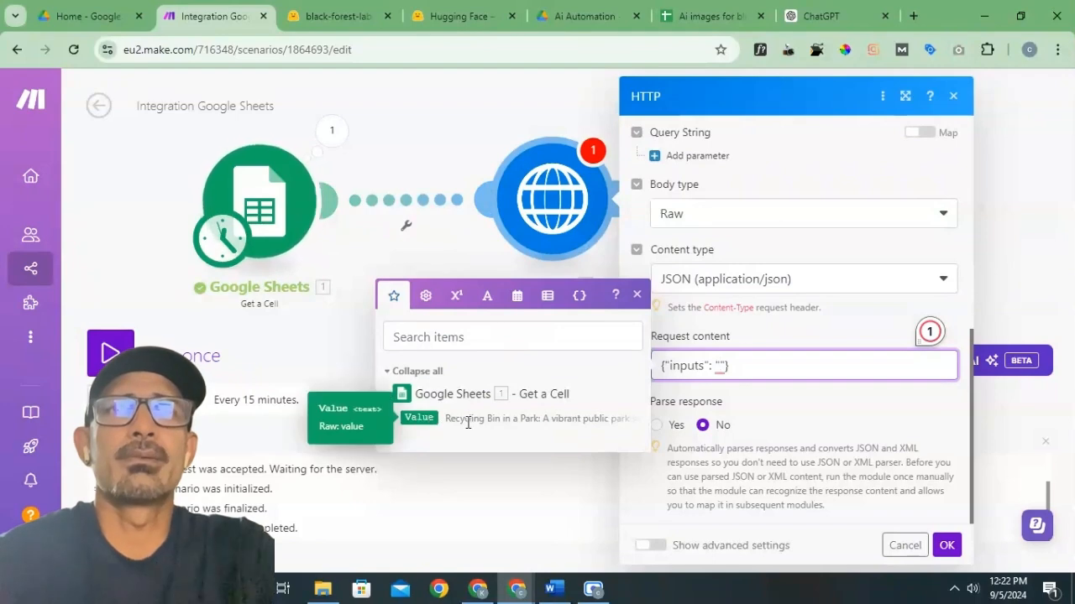
left_click(423, 418)
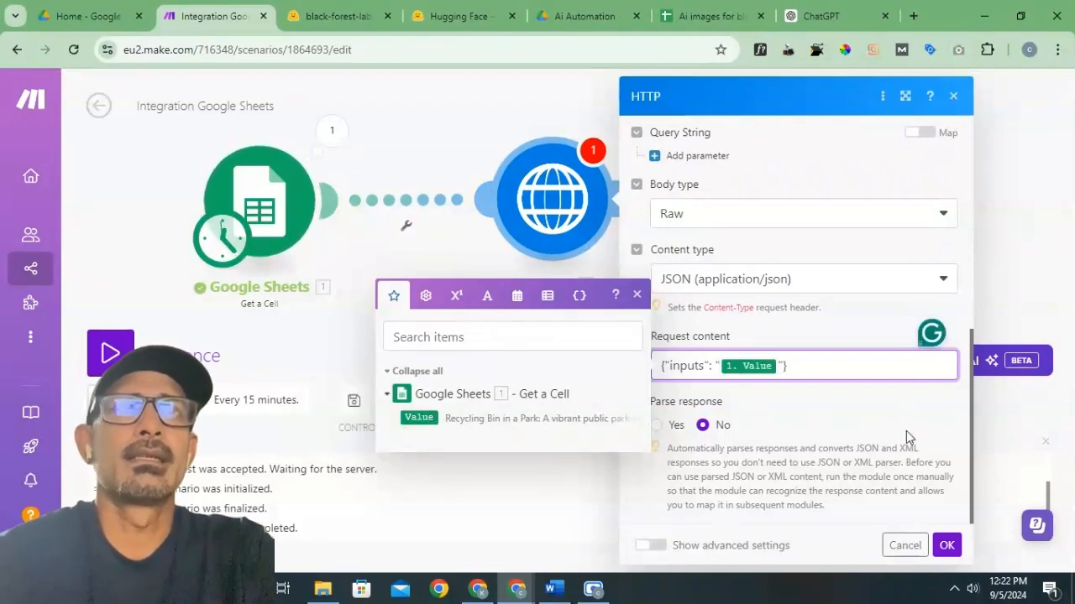
left_click(816, 412)
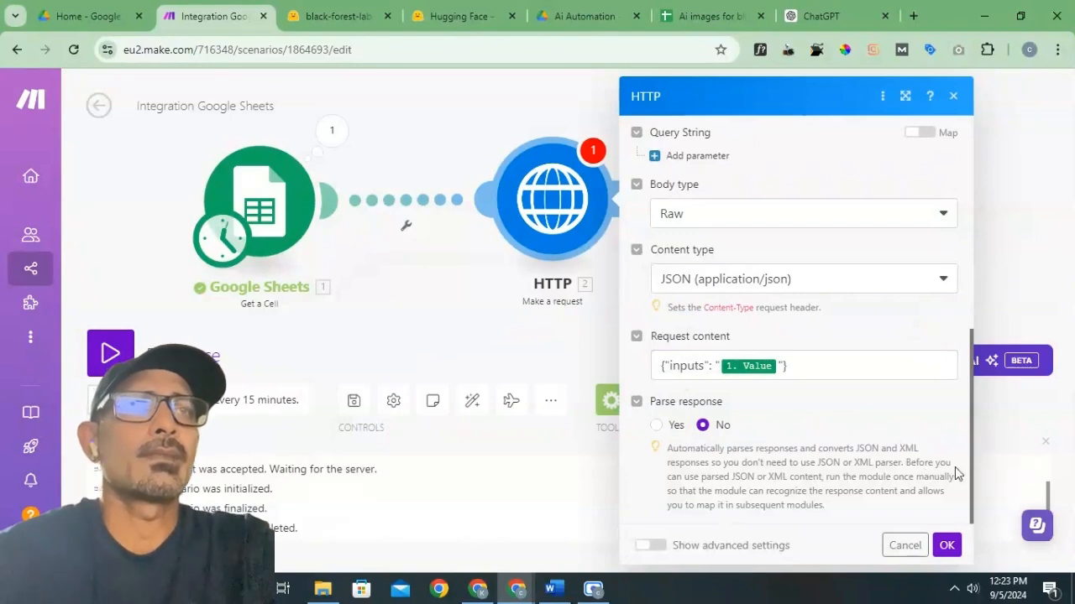
left_click(656, 426)
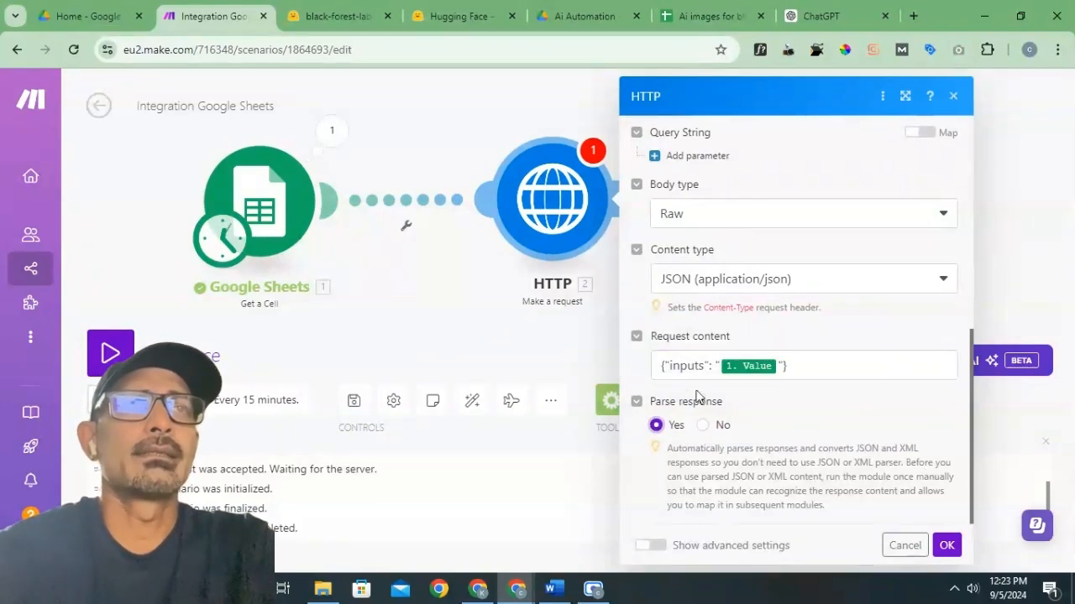
left_click(946, 546)
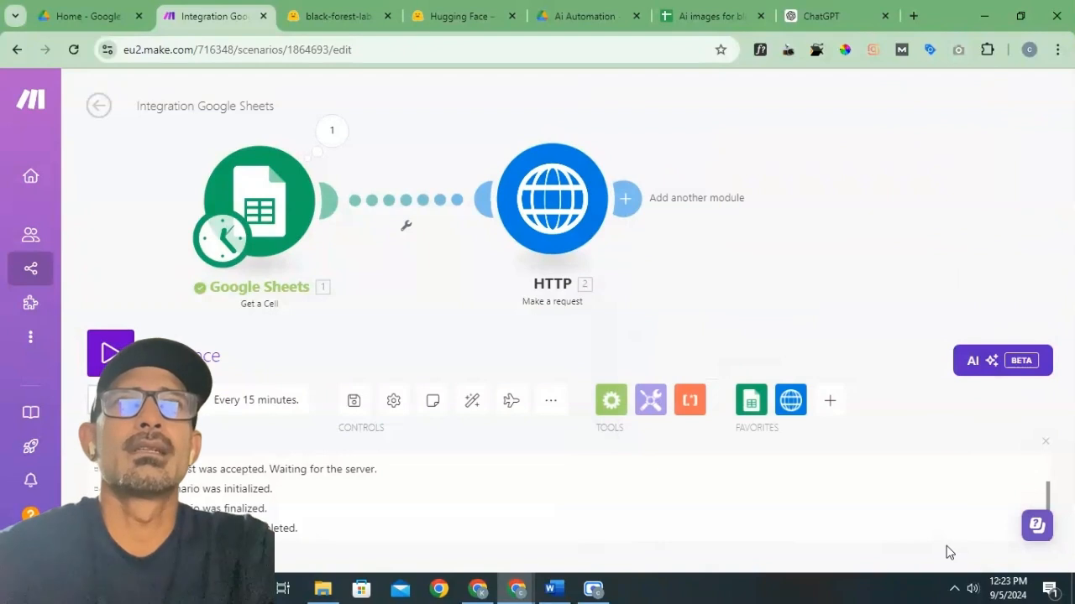
Step: Run the scenario once and inspect the Google Sheets module's input and output
left_click_drag(571, 202, 619, 205)
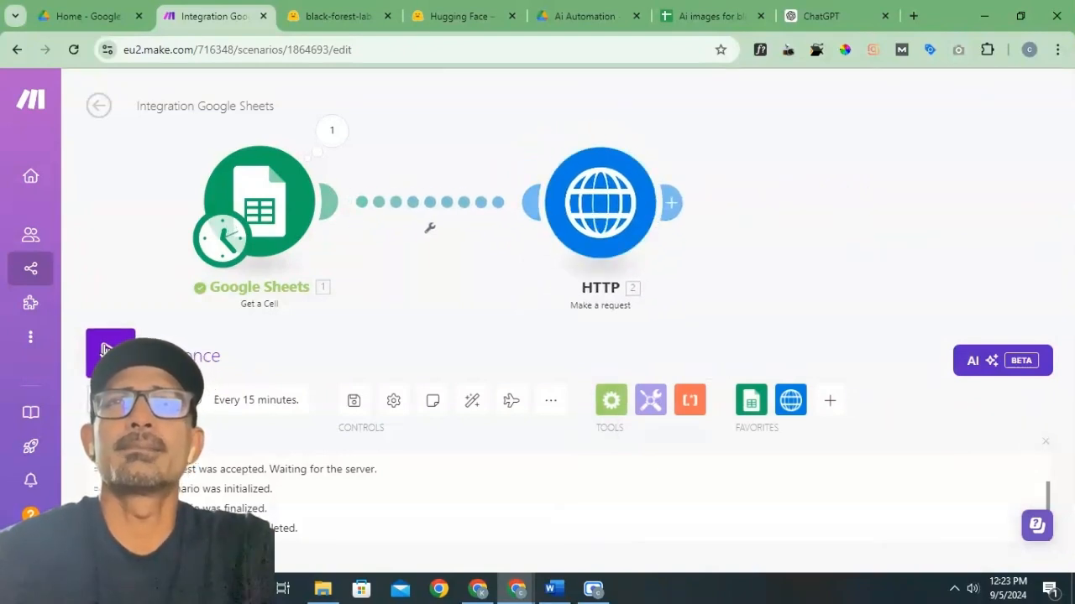
left_click(108, 349)
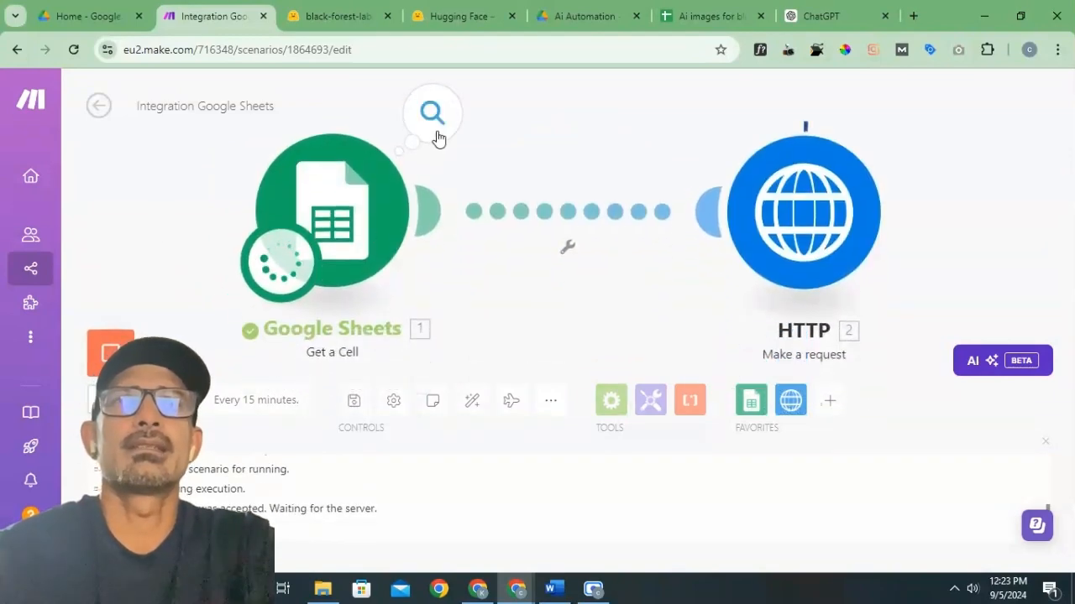
left_click(434, 118)
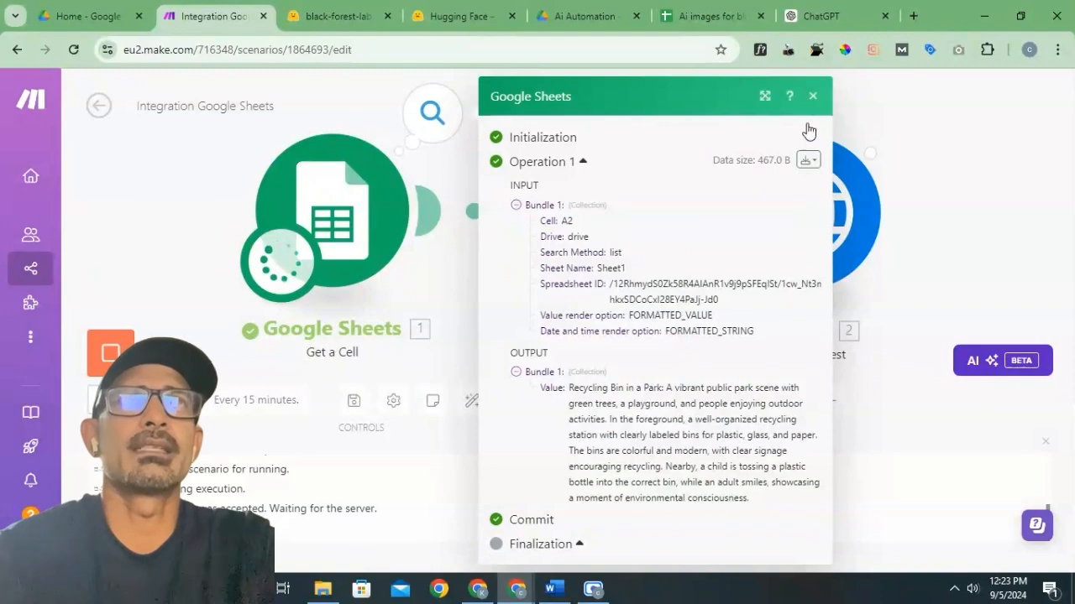
left_click(812, 98)
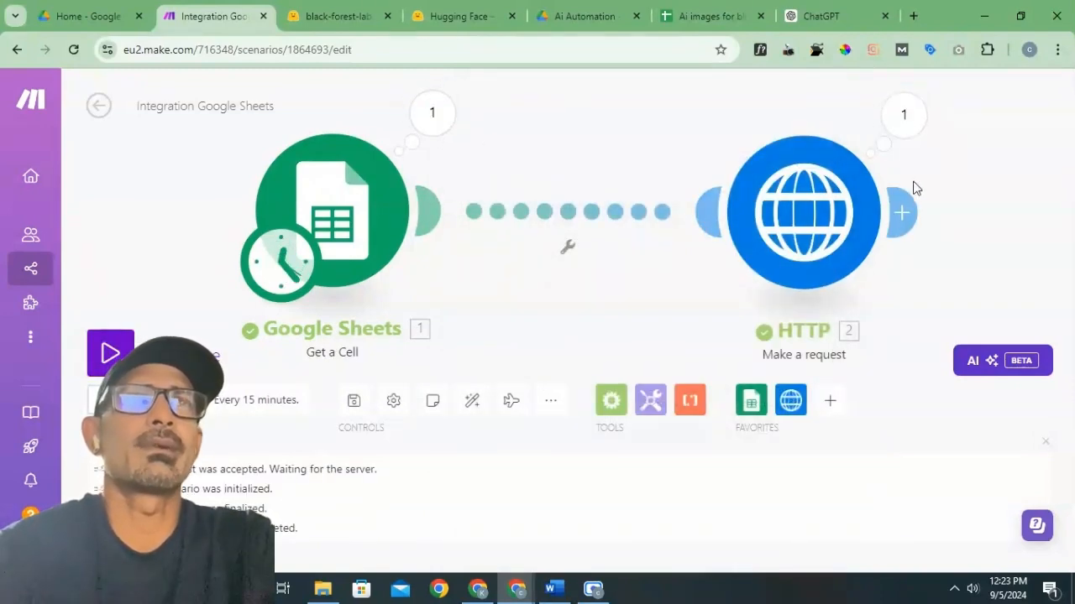
Step: Inspect the HTTP module's request content and the binary Data in its output bundle
left_click_drag(412, 216, 315, 196)
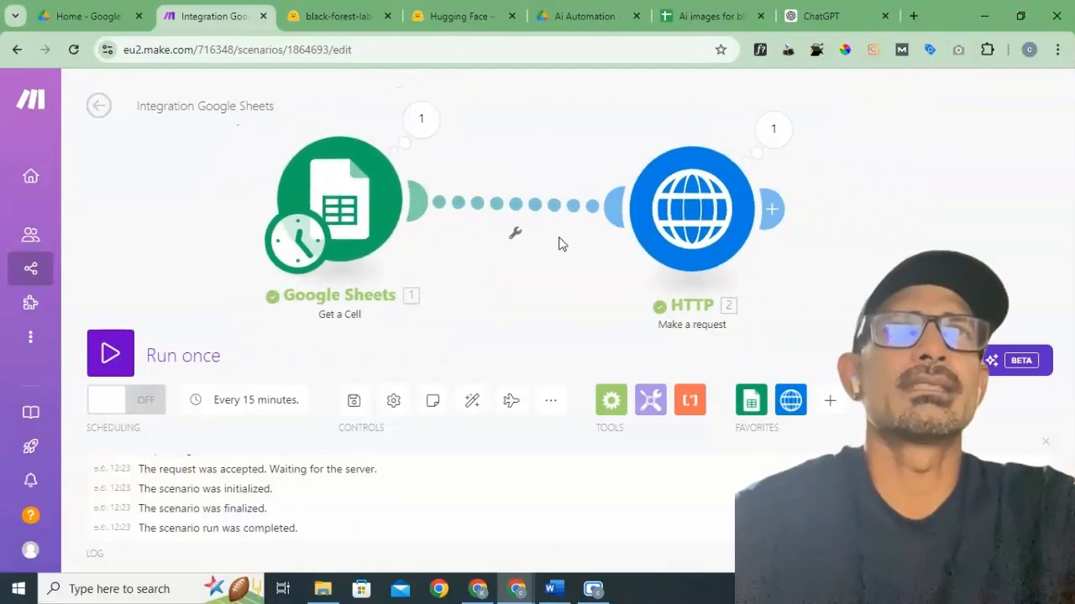
left_click(773, 134)
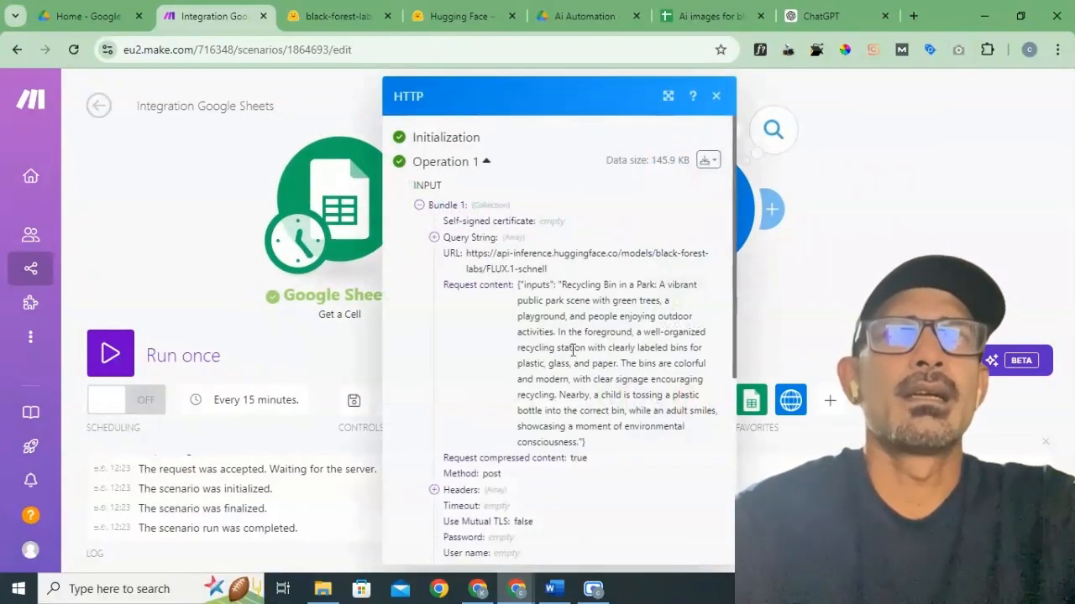
scroll(566, 346, "down", 4)
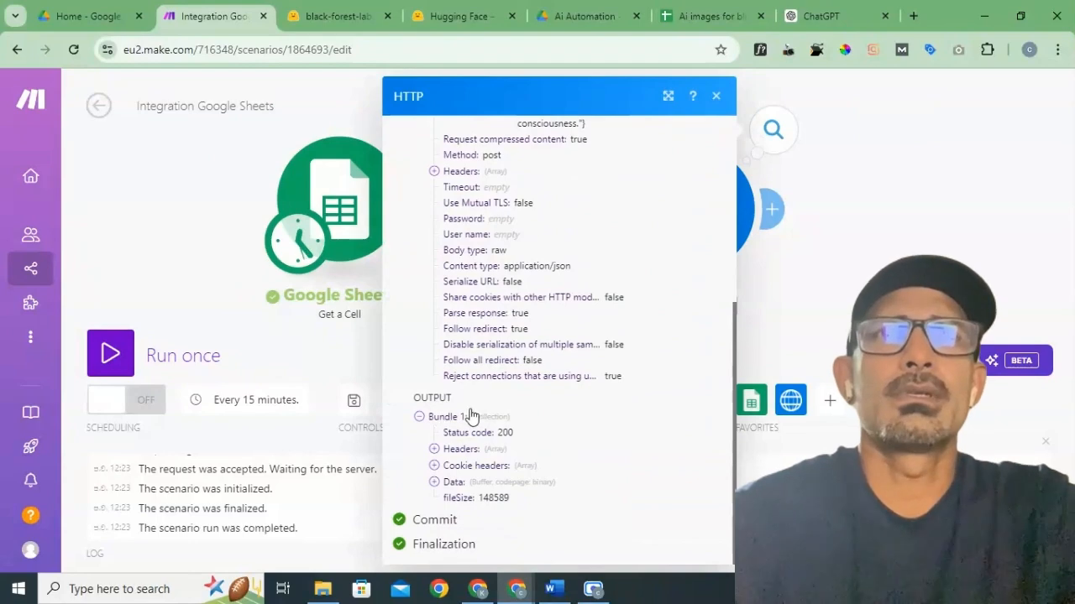
left_click(434, 483)
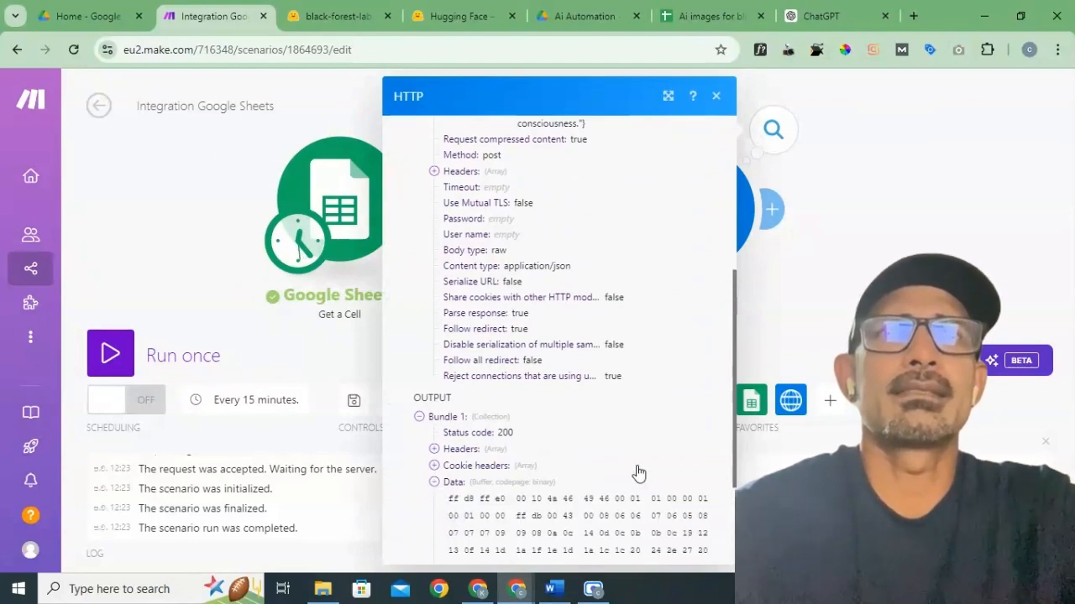
scroll(638, 472, "down", 2)
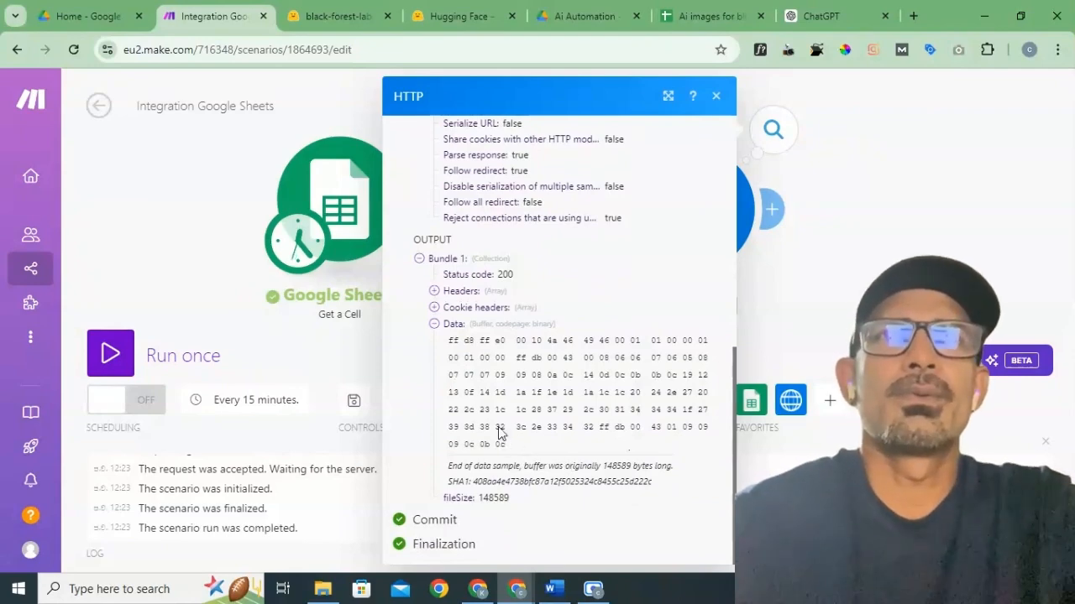
left_click_drag(498, 432, 440, 348)
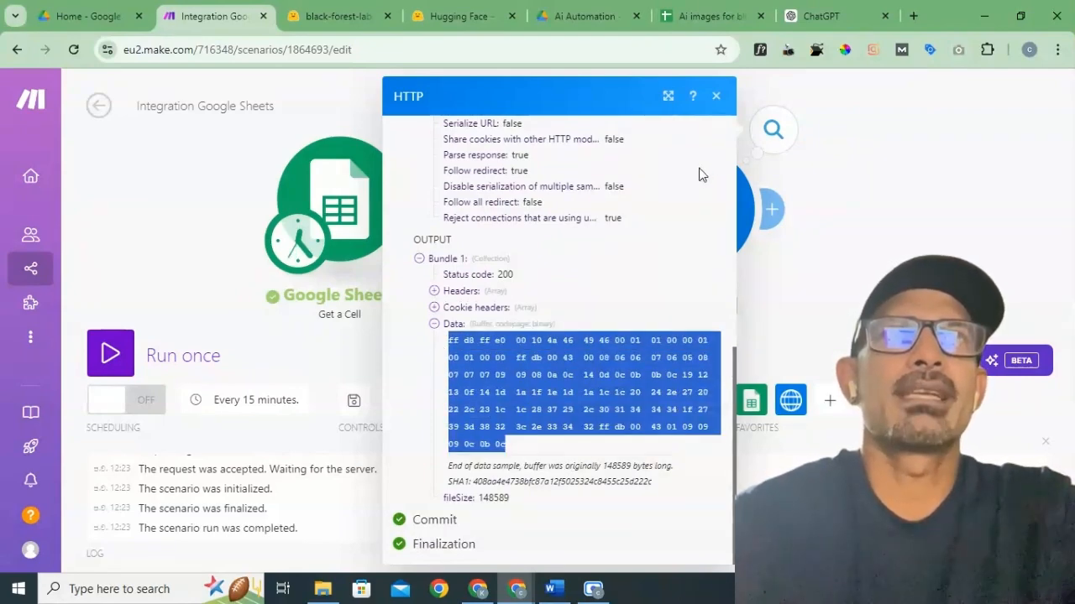
left_click(715, 98)
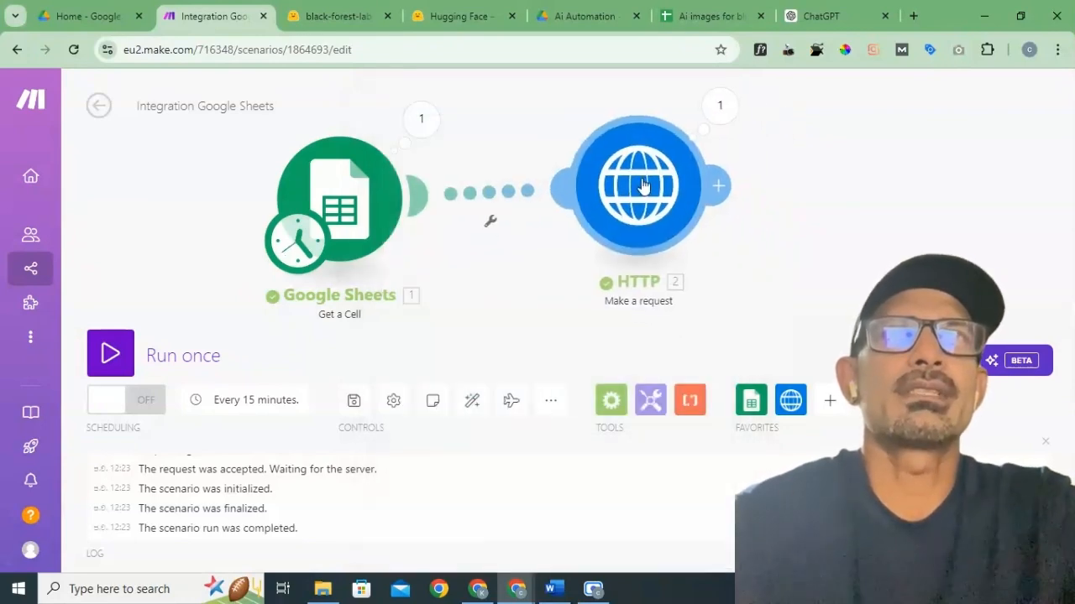
Step: Add a Google Drive Upload a File module after the HTTP module
right_click(779, 201)
left_click(837, 212)
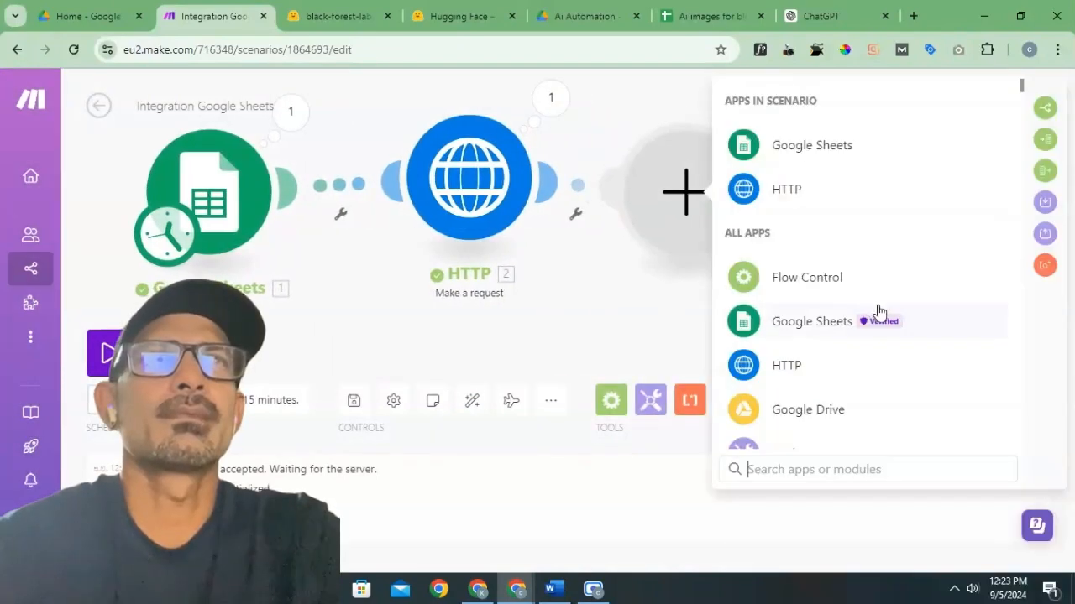
left_click(803, 416)
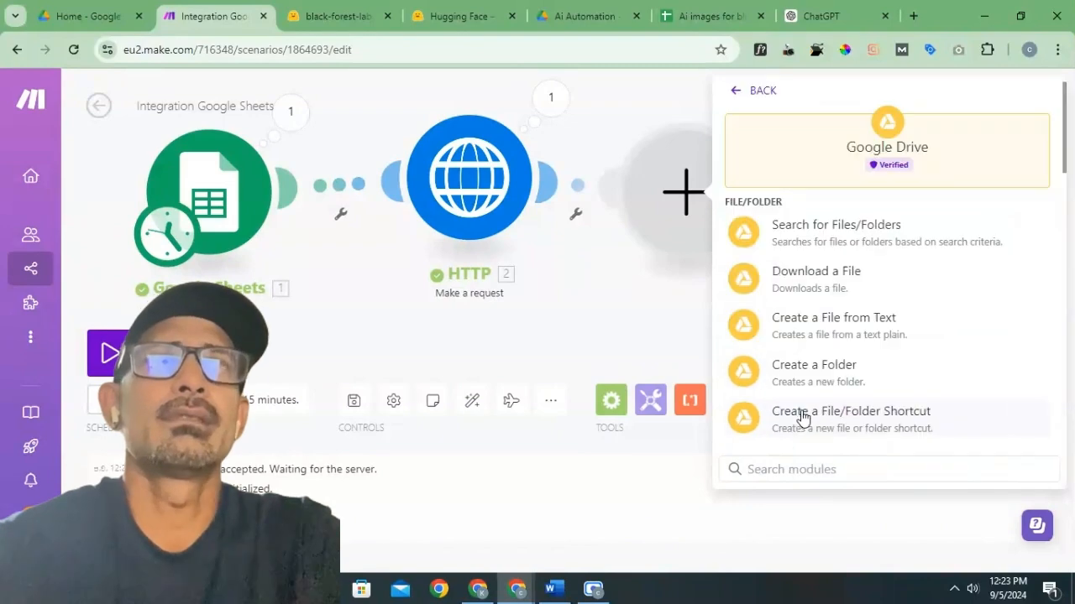
scroll(946, 316, "down", 3)
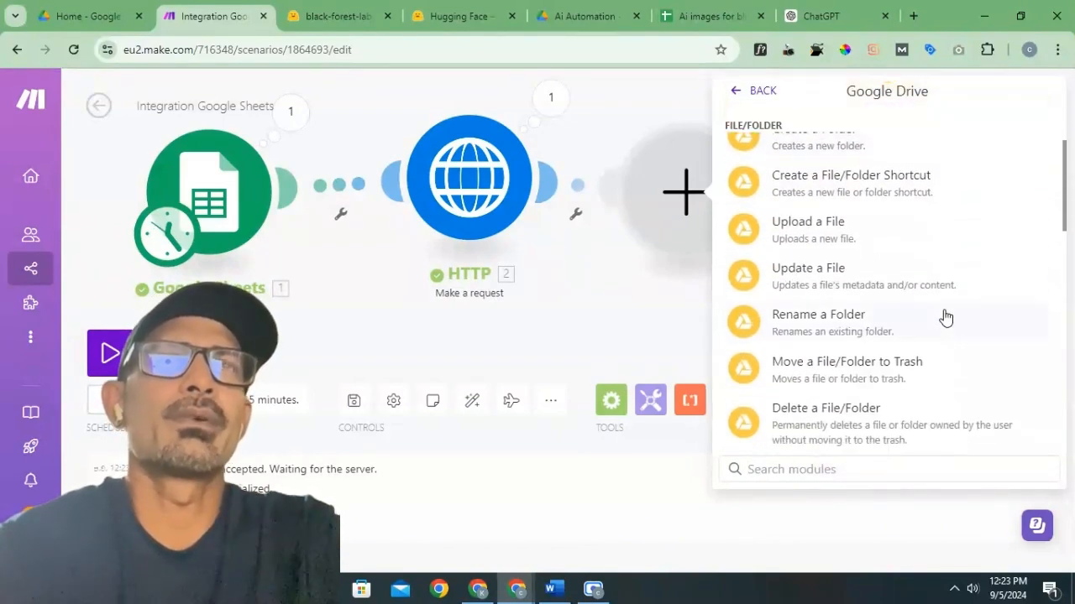
left_click(818, 240)
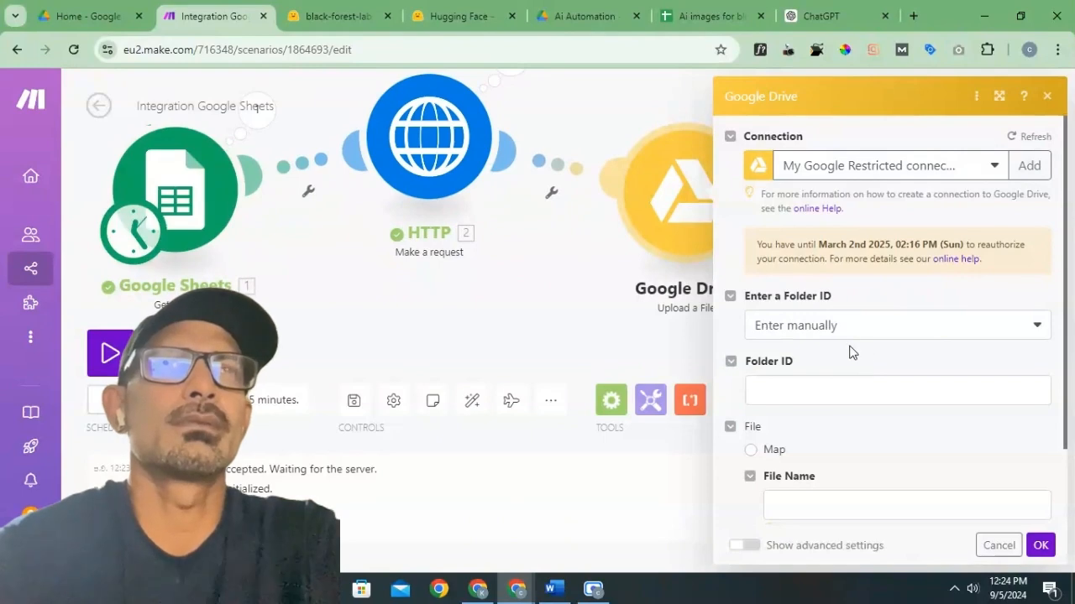
Step: Set the Google Drive module's folder ID method to Select from the list
left_click(808, 401)
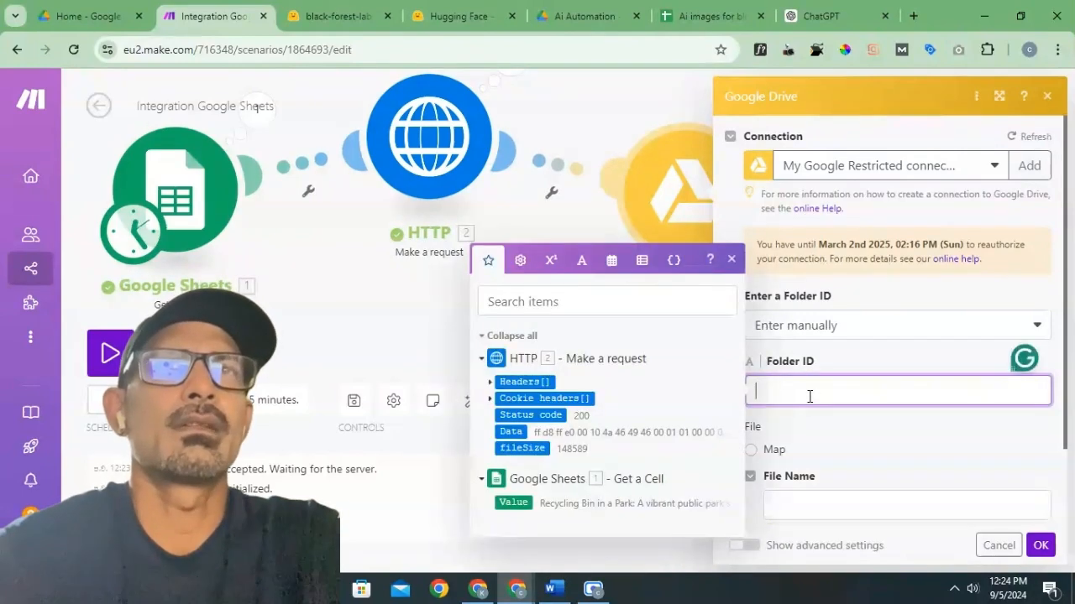
left_click(858, 358)
left_click(848, 332)
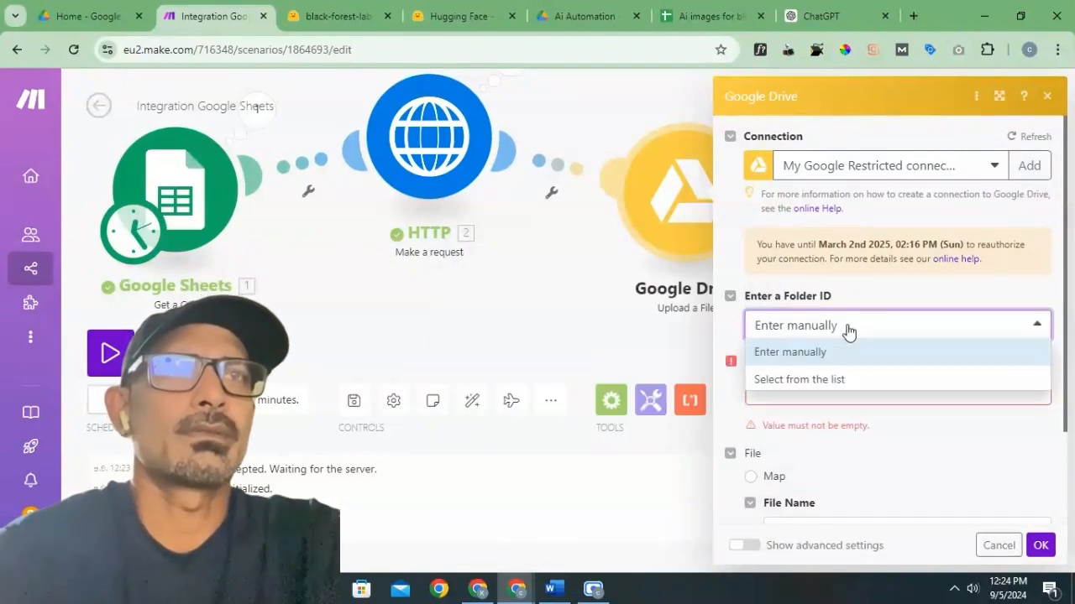
left_click(799, 381)
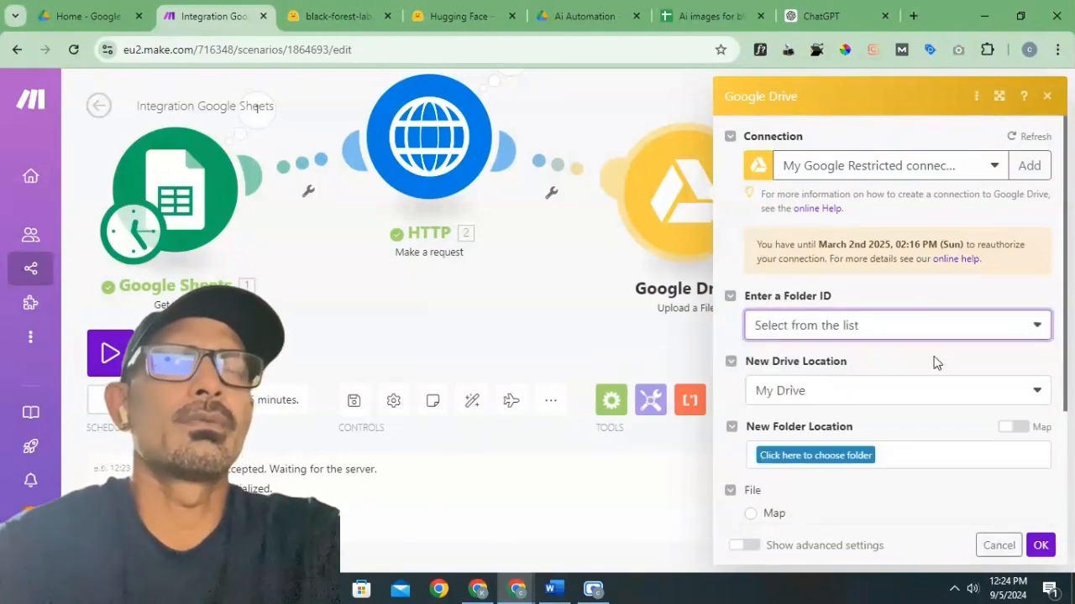
scroll(951, 392, "down", 2)
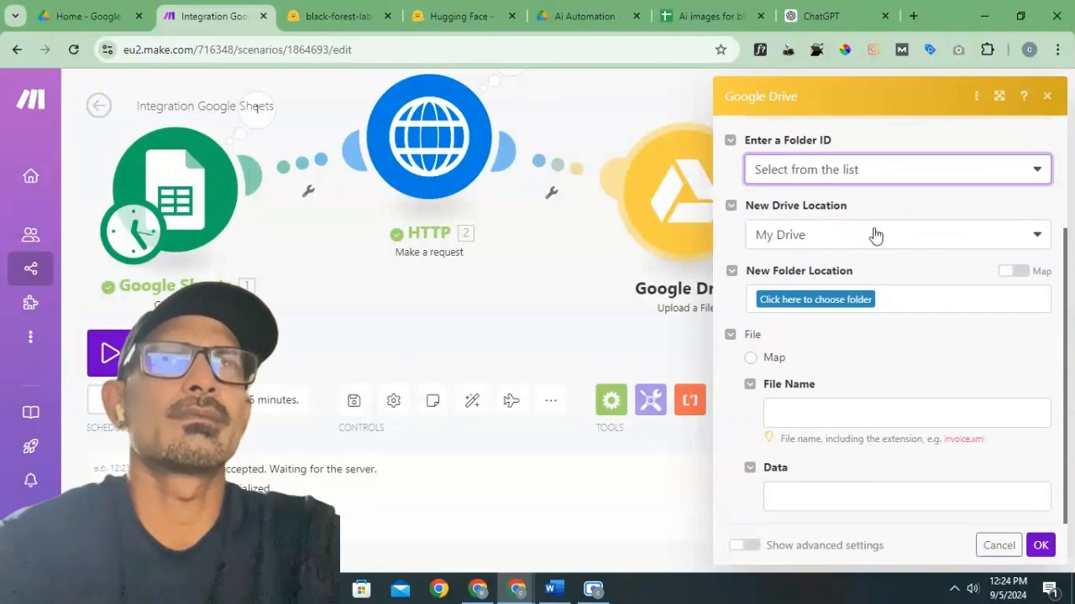
Step: Set the Google Drive upload folder to Ai Automation / Output Images and choose Map as the file source
left_click(810, 303)
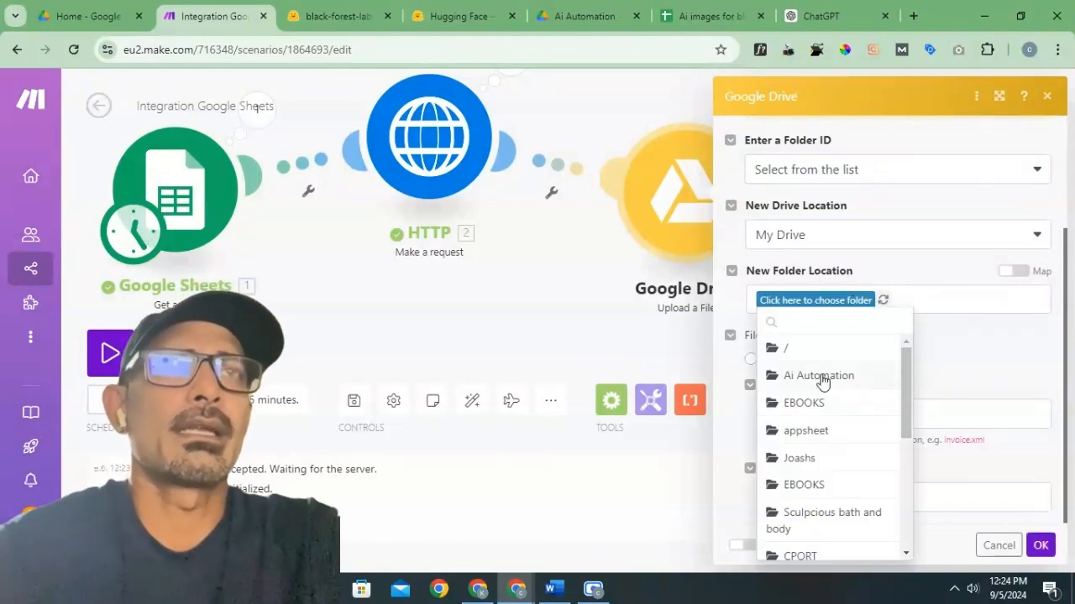
left_click(819, 376)
left_click(878, 303)
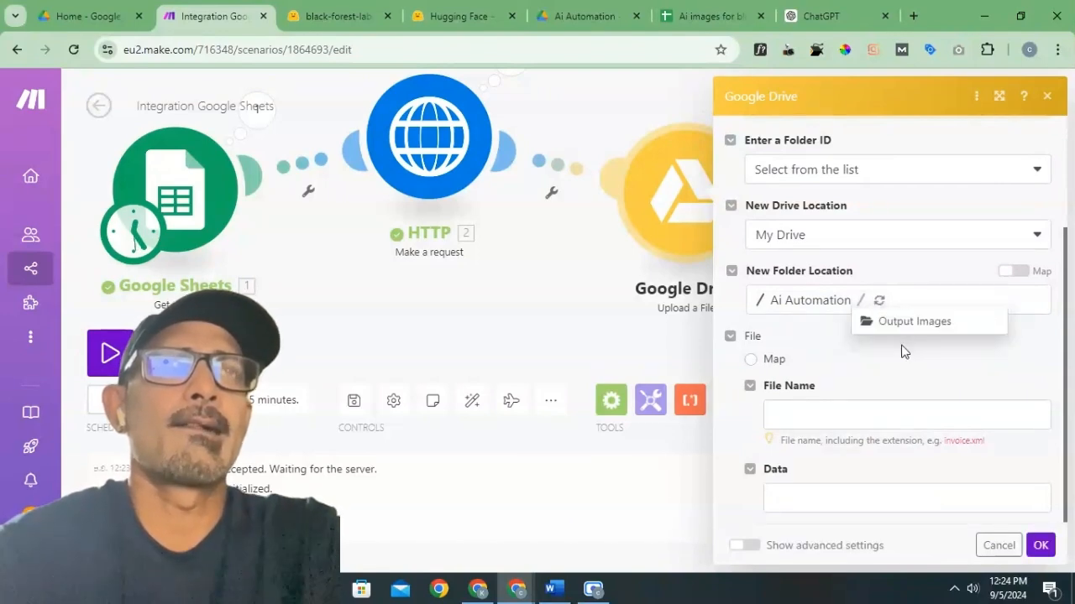
left_click(902, 333)
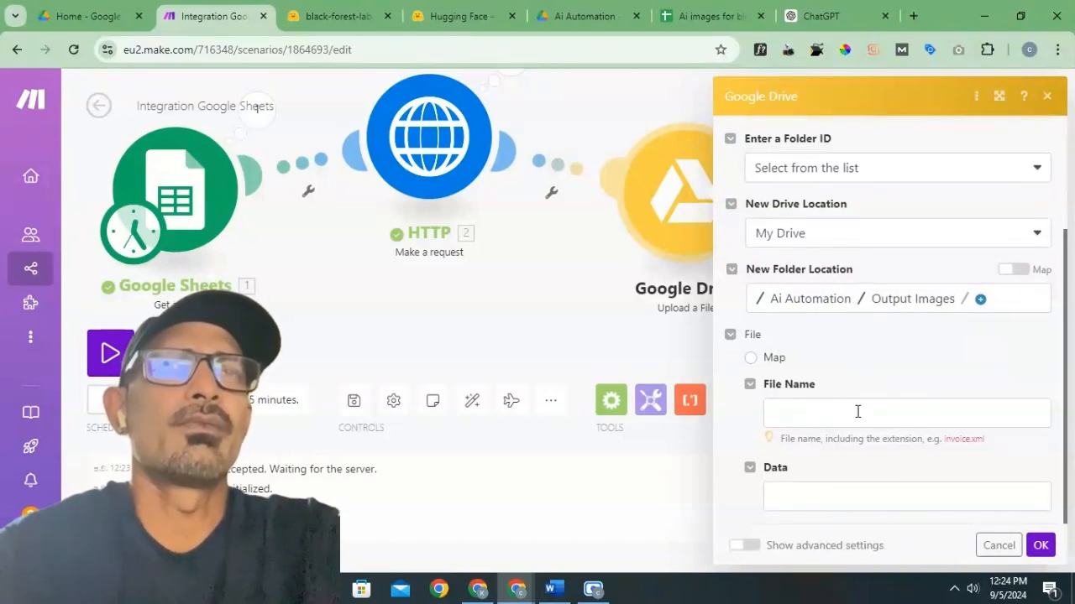
left_click(751, 358)
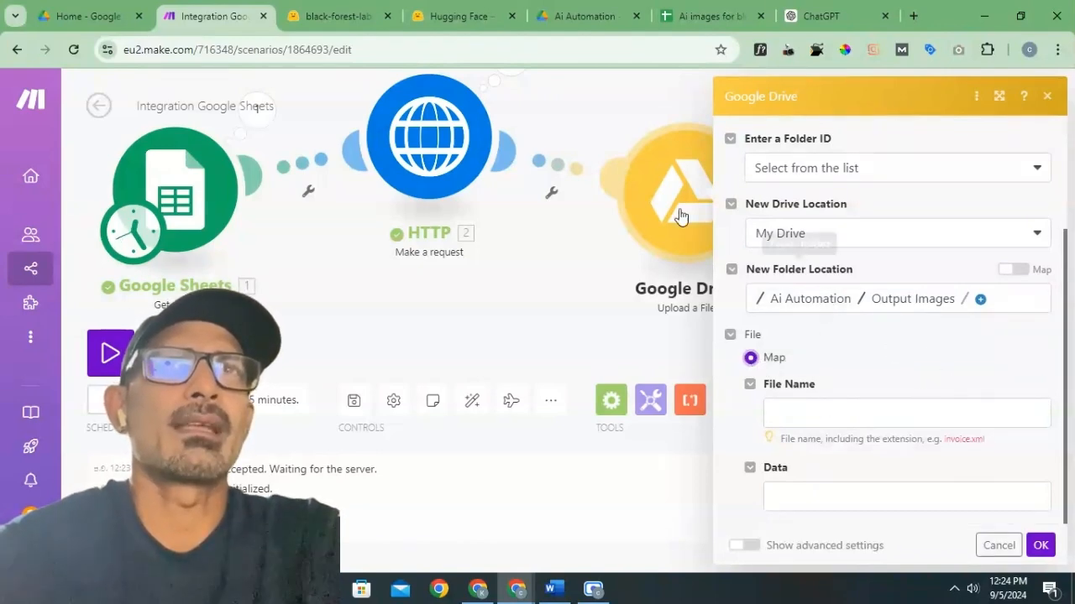
Step: Map the HTTP module's Data output into the Google Drive module's File Name
left_click(809, 405)
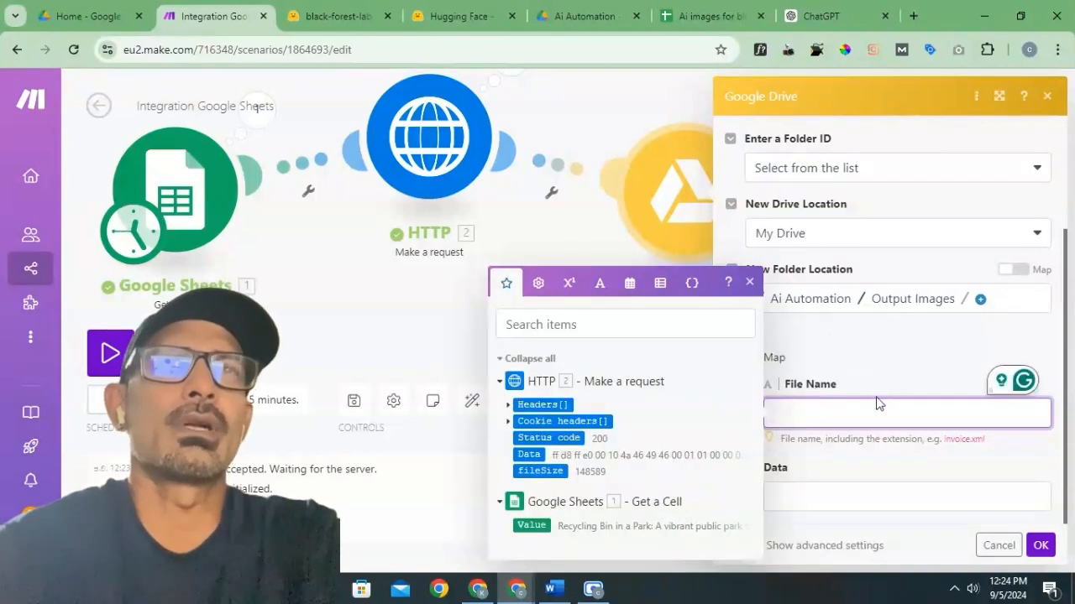
left_click(830, 492)
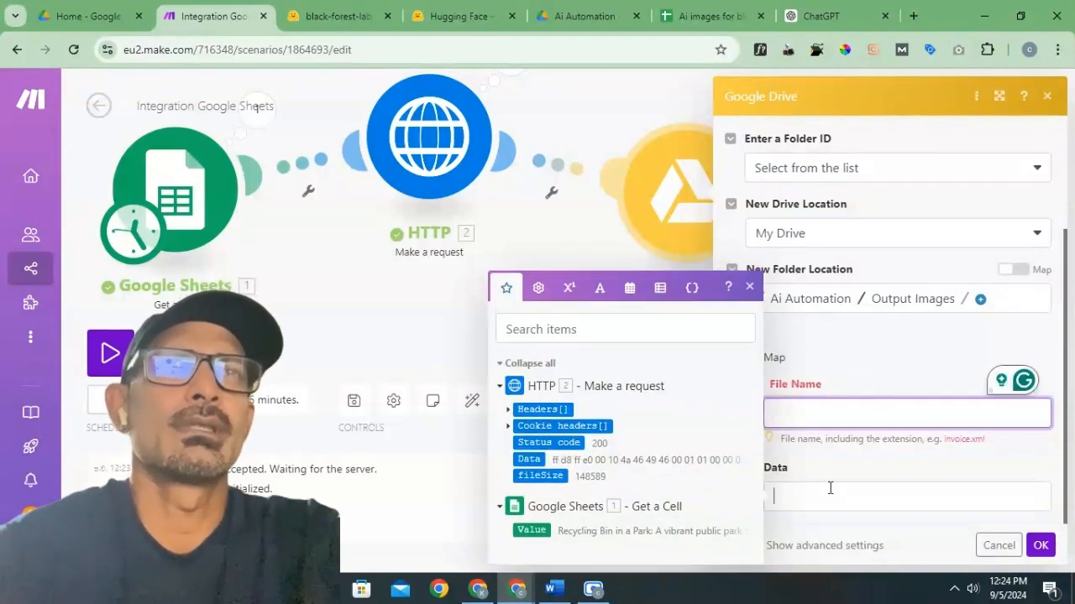
left_click(824, 395)
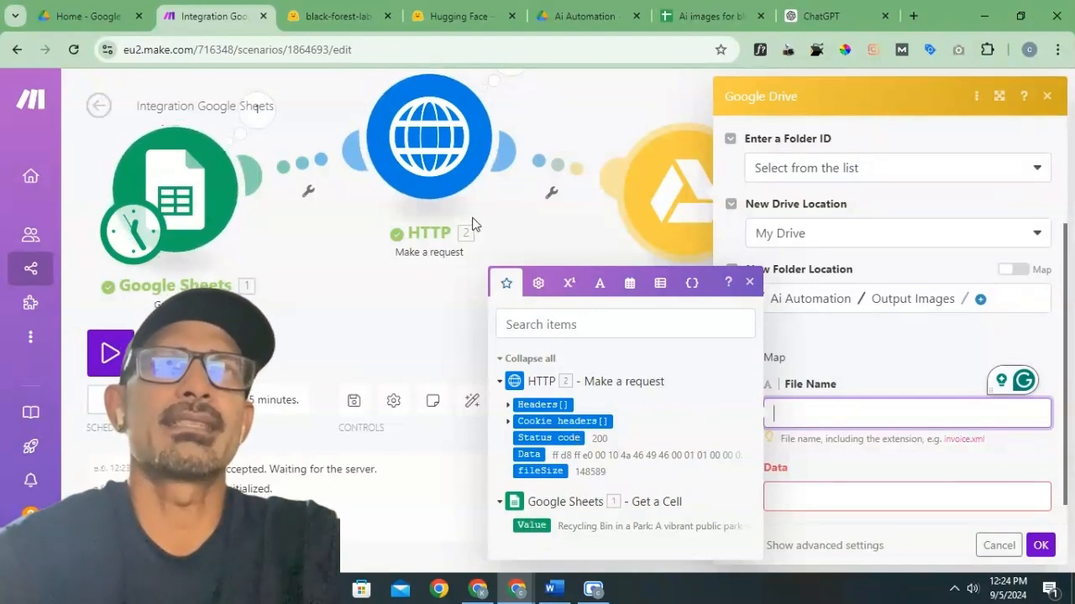
left_click(529, 454)
left_click(842, 501)
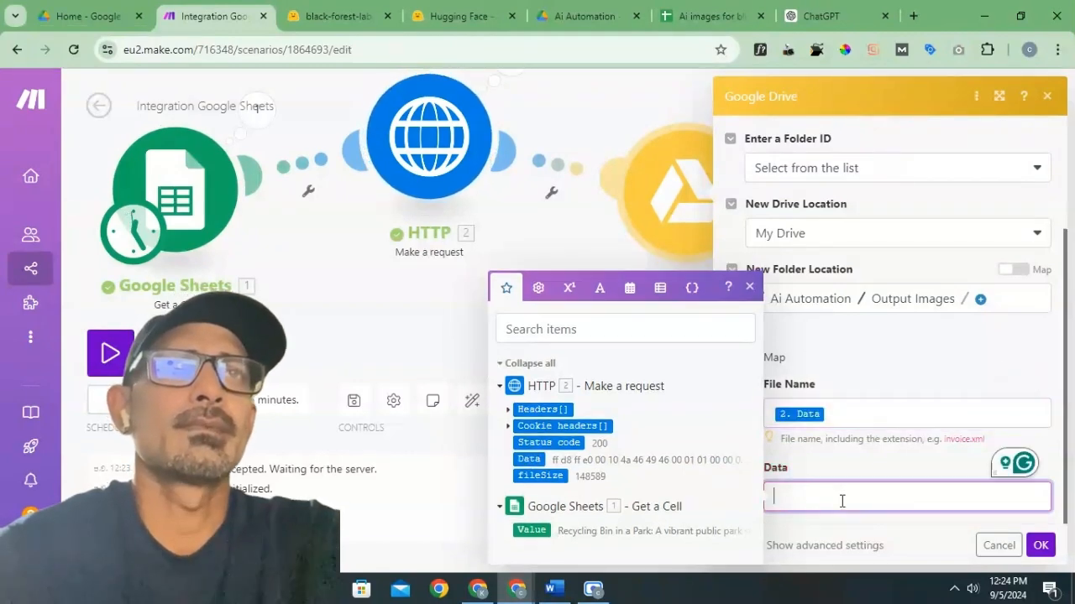
left_click(752, 287)
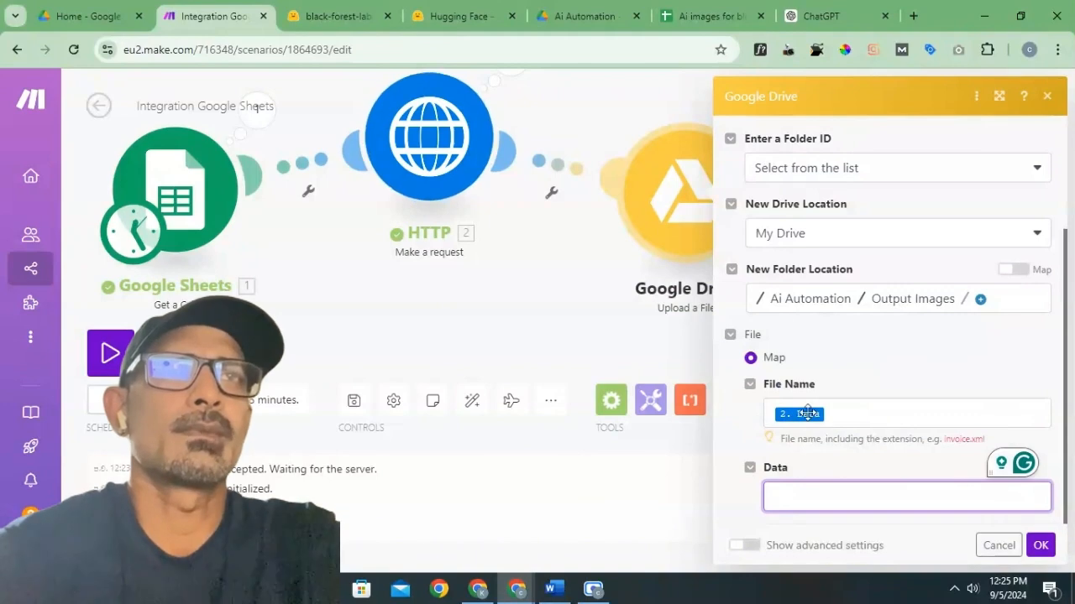
Step: Replace the mapped item in the Google Drive module's File Name with image.png
left_click(861, 418)
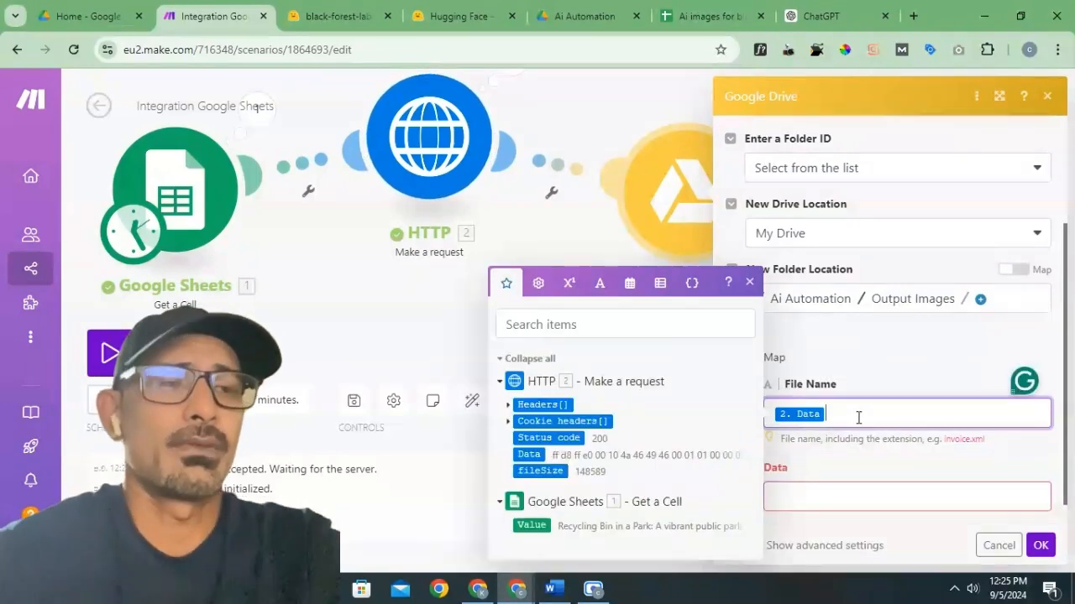
key("BackSpace")
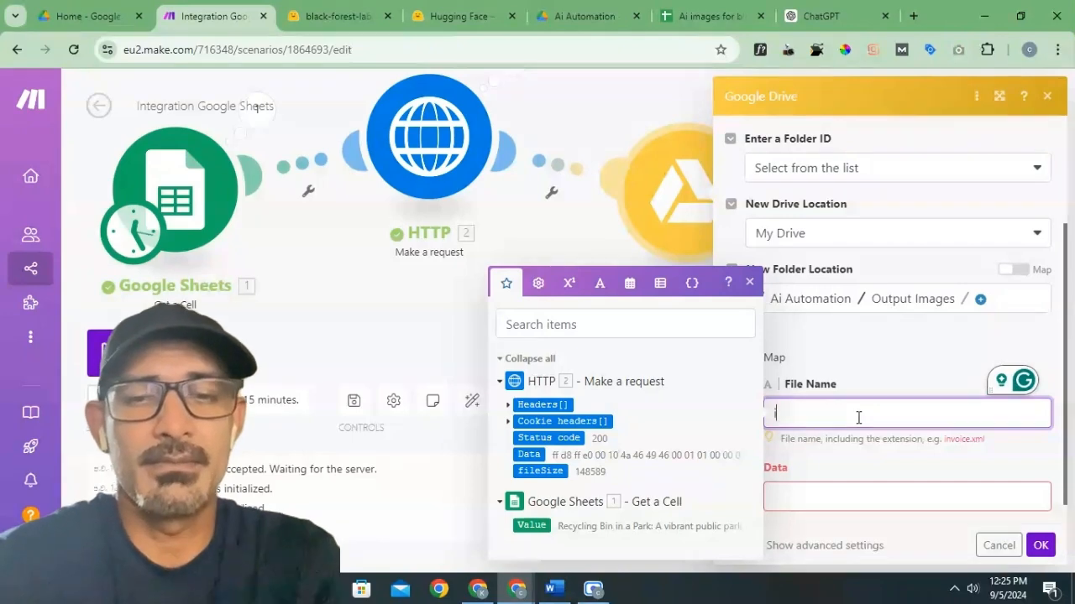
type("image")
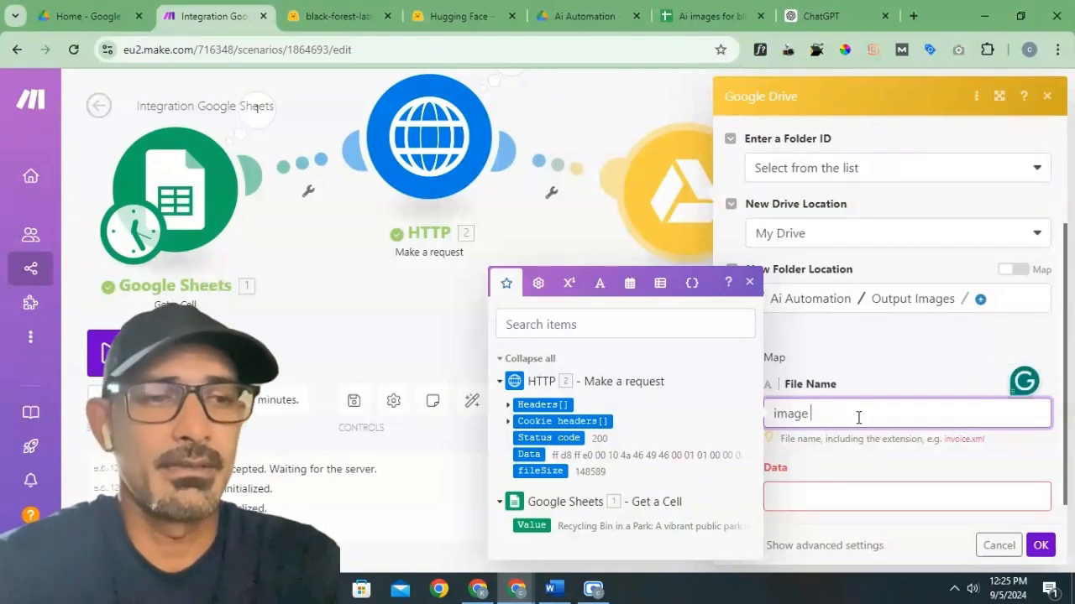
type(".png")
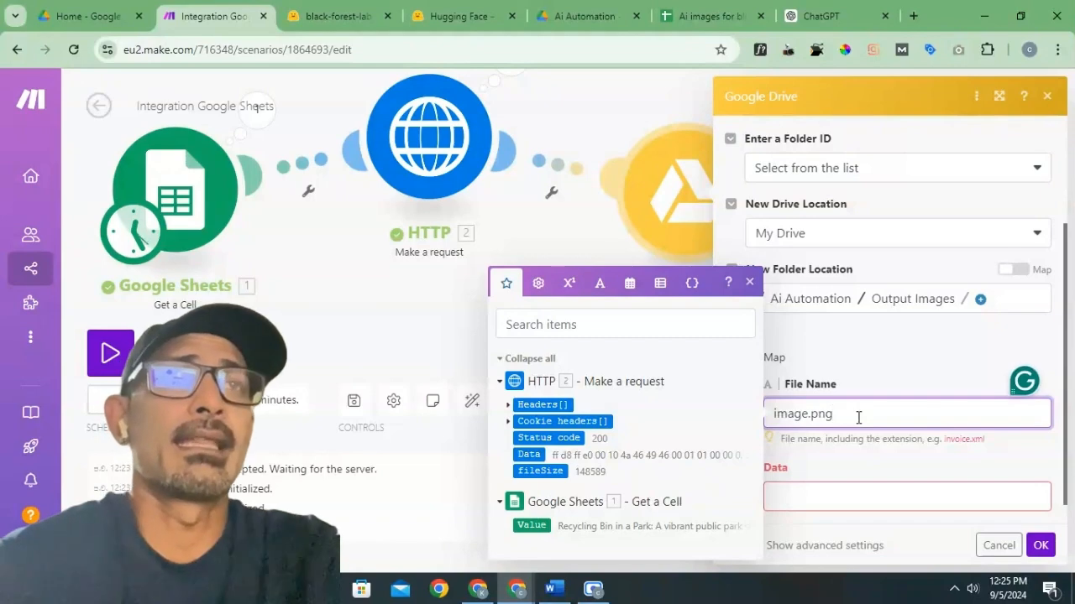
Step: Map the HTTP module's Data output to the upload's Data field and save the Google Drive module settings
left_click(847, 492)
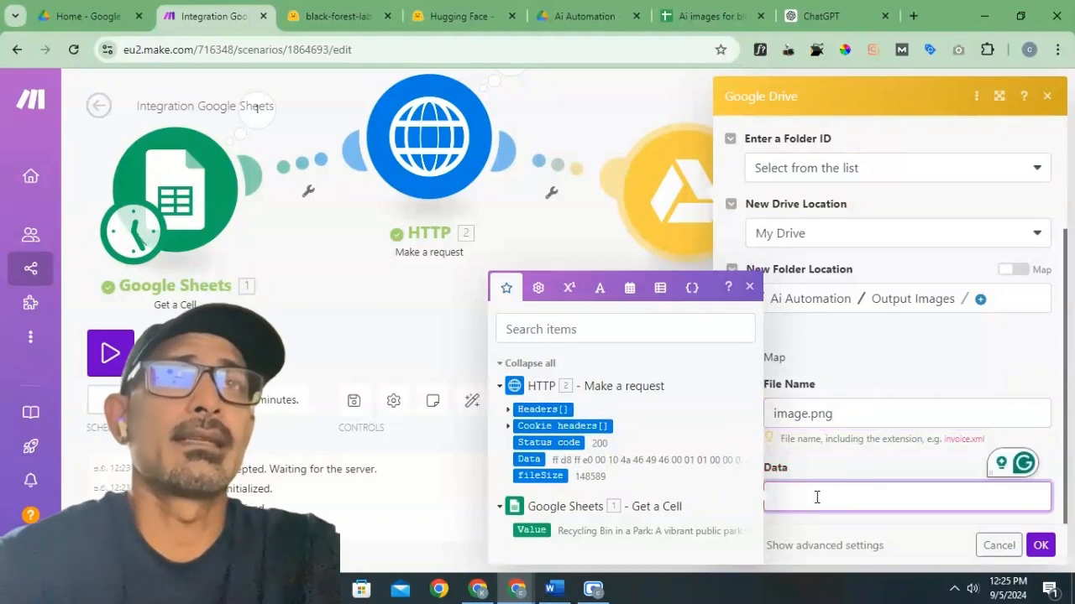
left_click(529, 459)
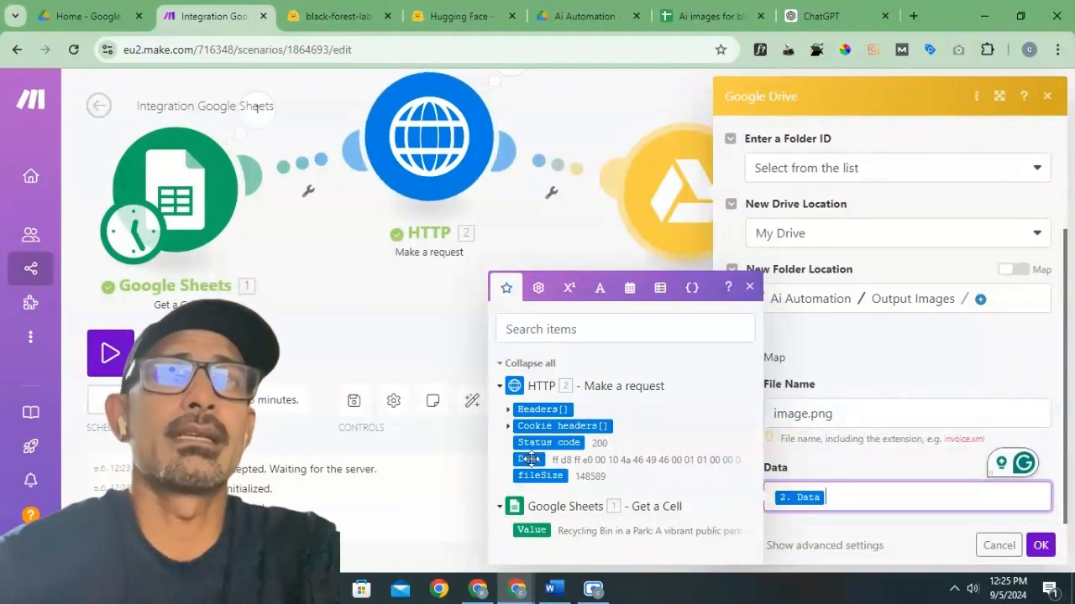
left_click(751, 290)
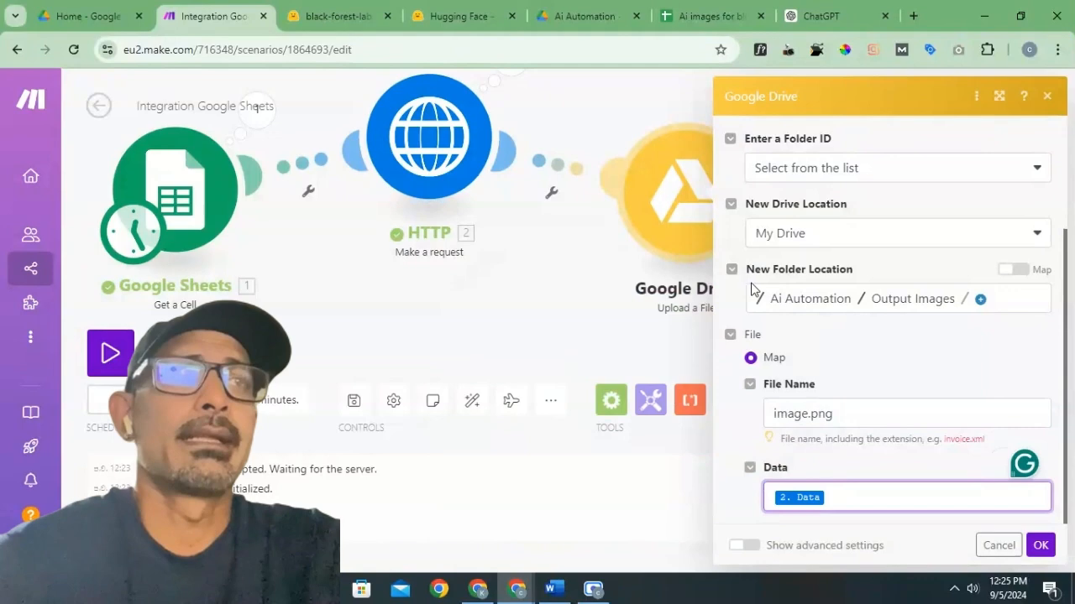
left_click(1041, 546)
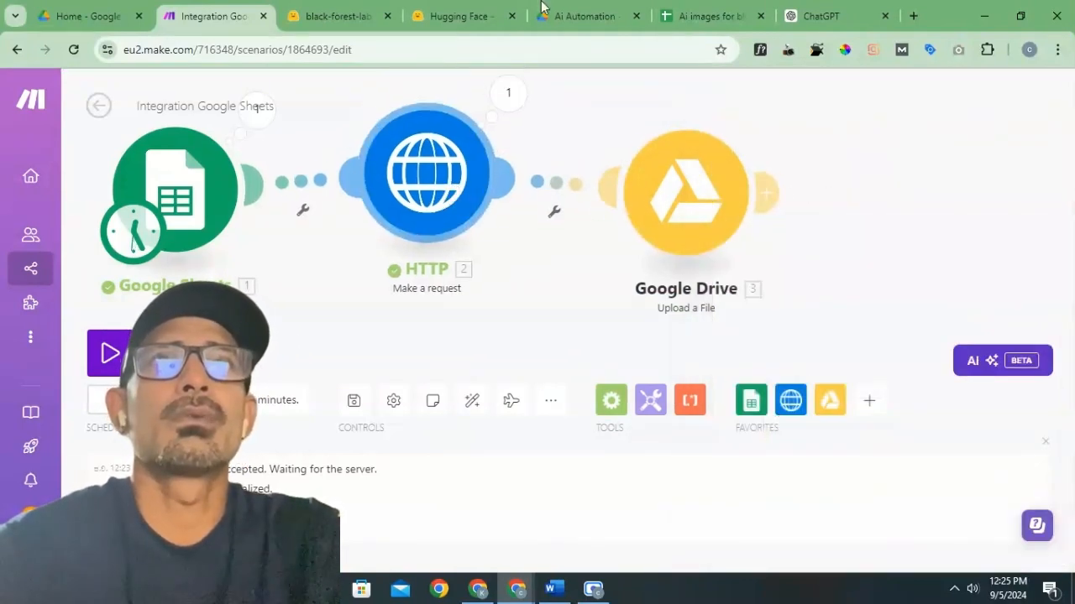
Step: Check the contents of the Output Images folder in Google Drive and return to the Ai Automation folder
left_click(580, 16)
scroll(470, 334, "down", 1)
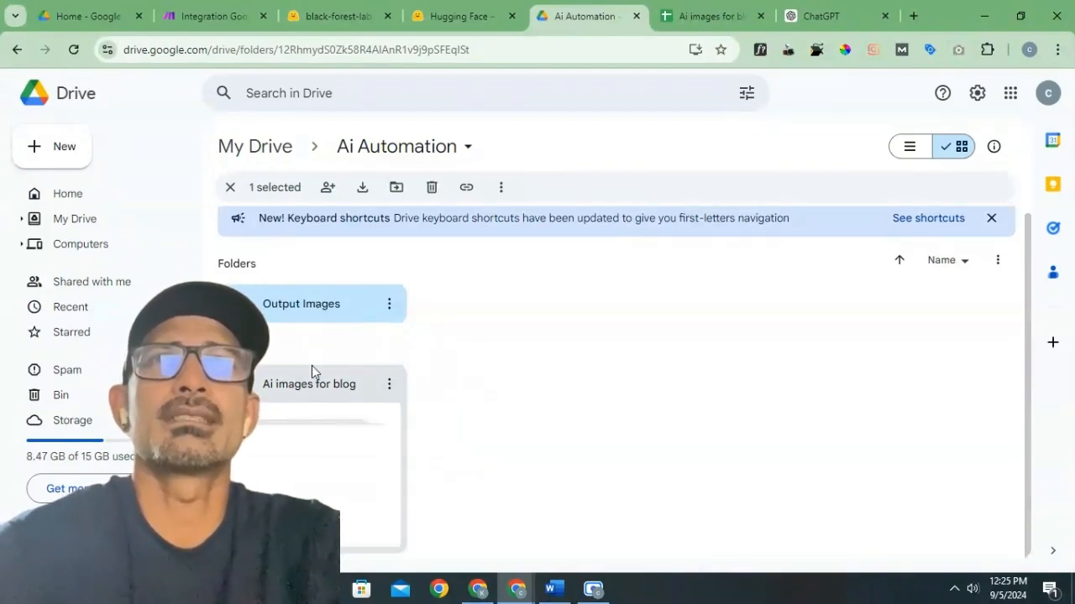
double_click(327, 313)
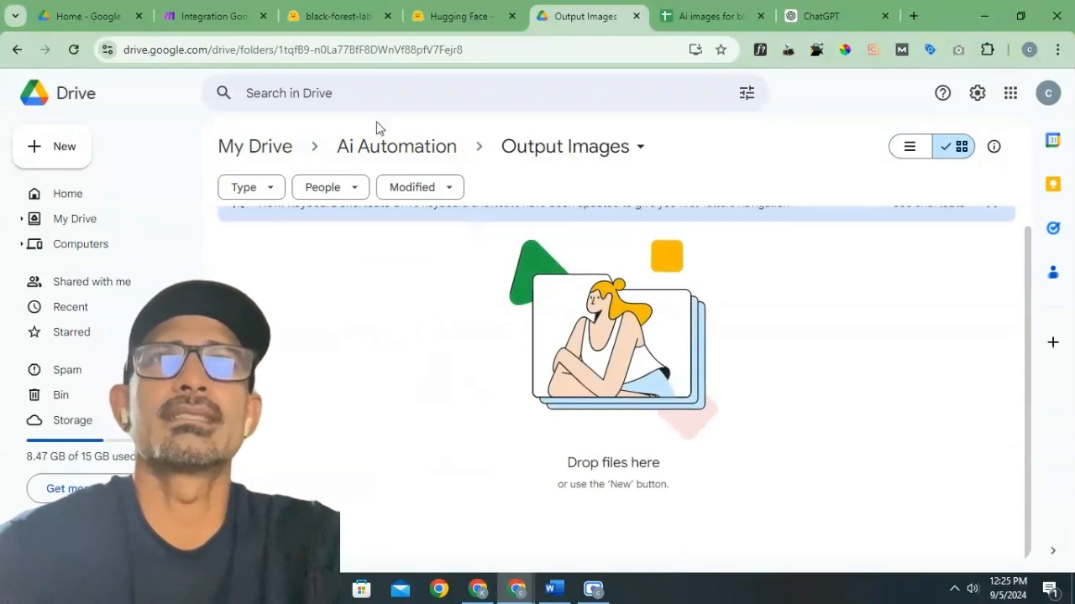
left_click(412, 148)
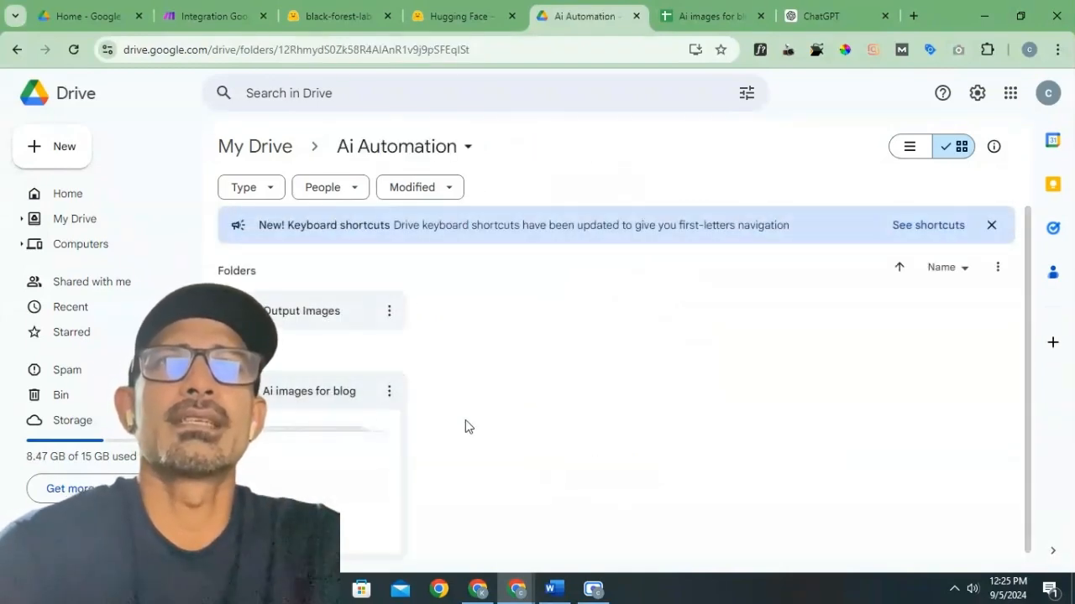
Step: Run the Make scenario once and view the uploaded image.png in Google Drive's Output Images folder
left_click(213, 9)
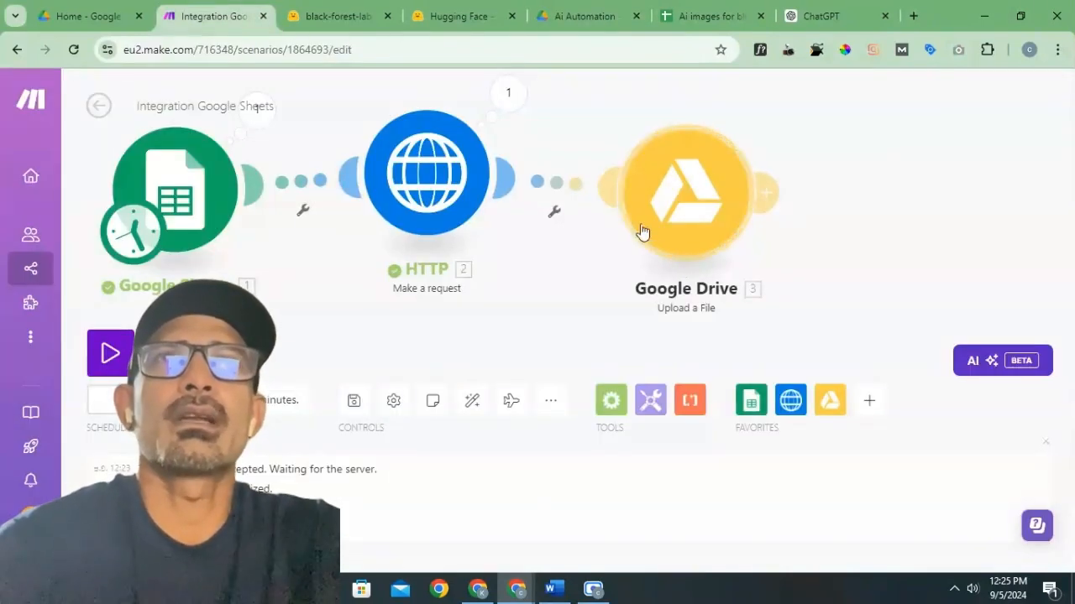
left_click(107, 353)
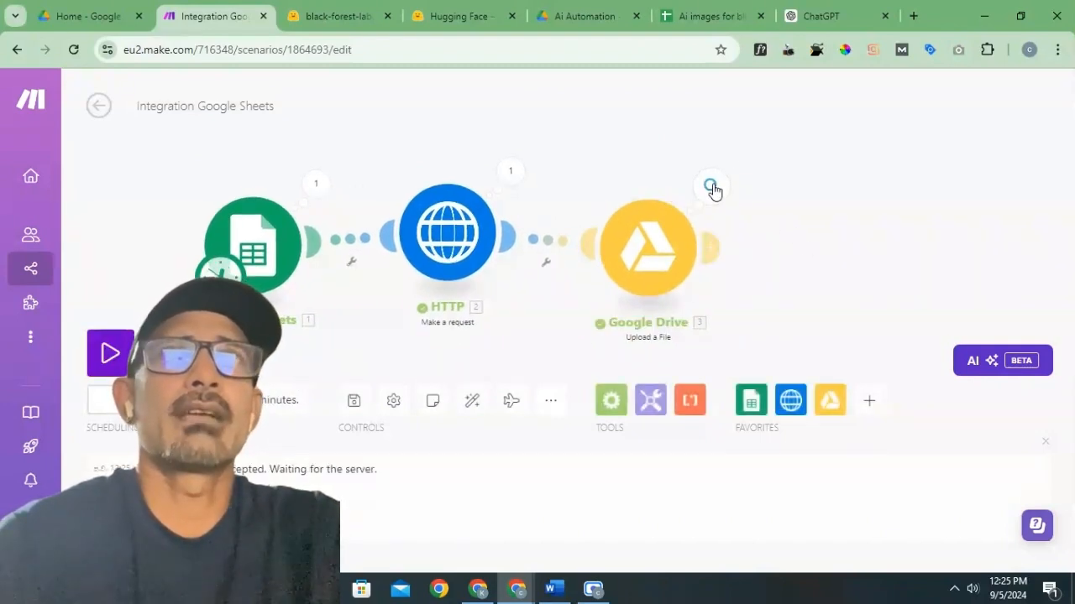
left_click(583, 16)
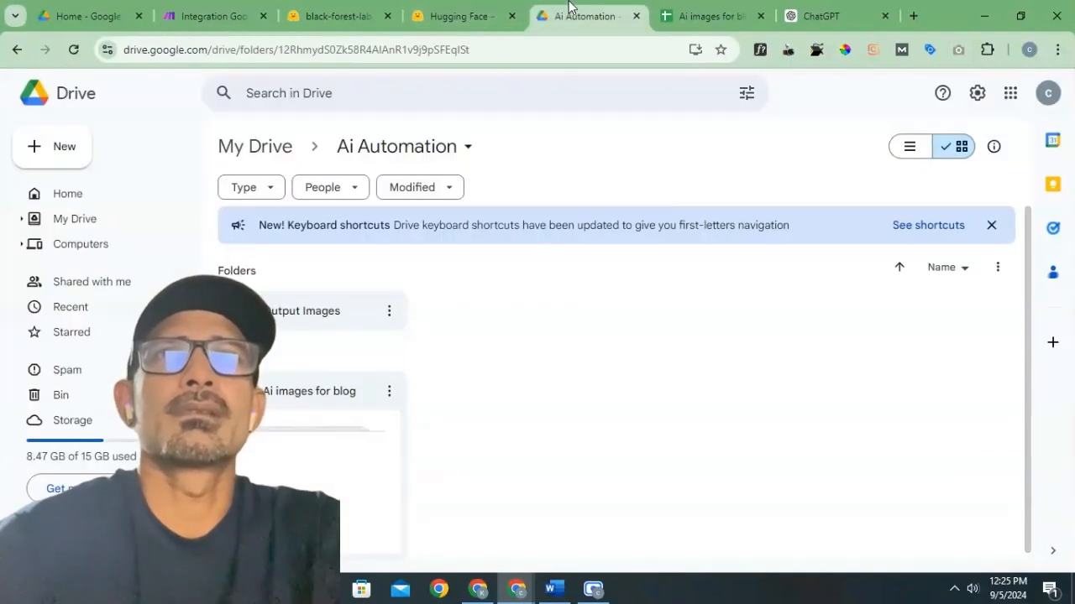
left_click(77, 50)
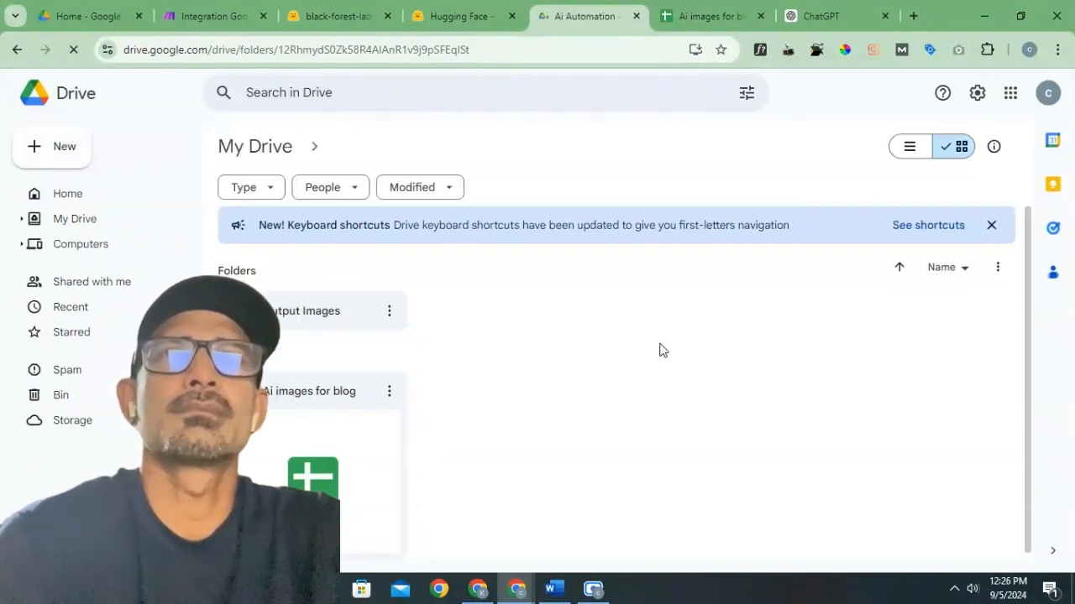
left_click(321, 314)
double_click(312, 312)
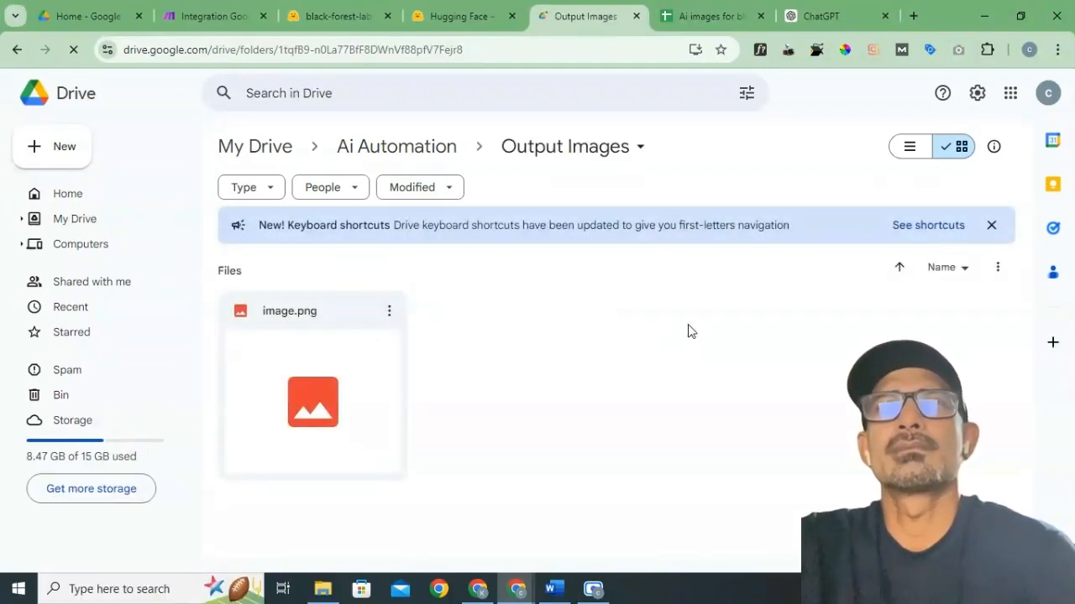
double_click(312, 412)
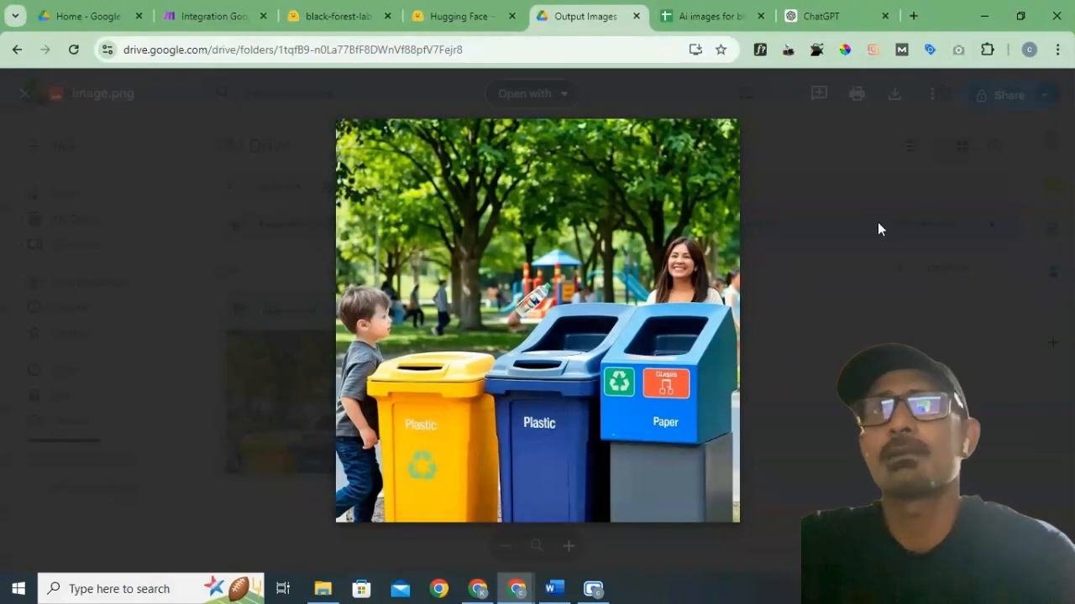
left_click(21, 97)
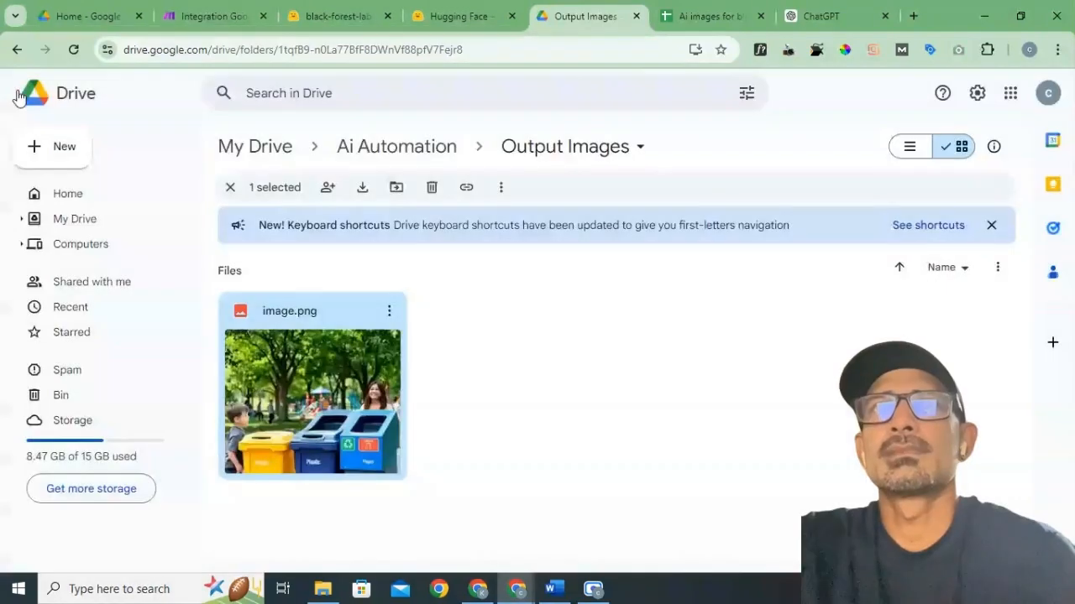
Step: Return to the Make scenario and review the Google Sheets module's spreadsheet, sheet and cell settings
left_click(195, 16)
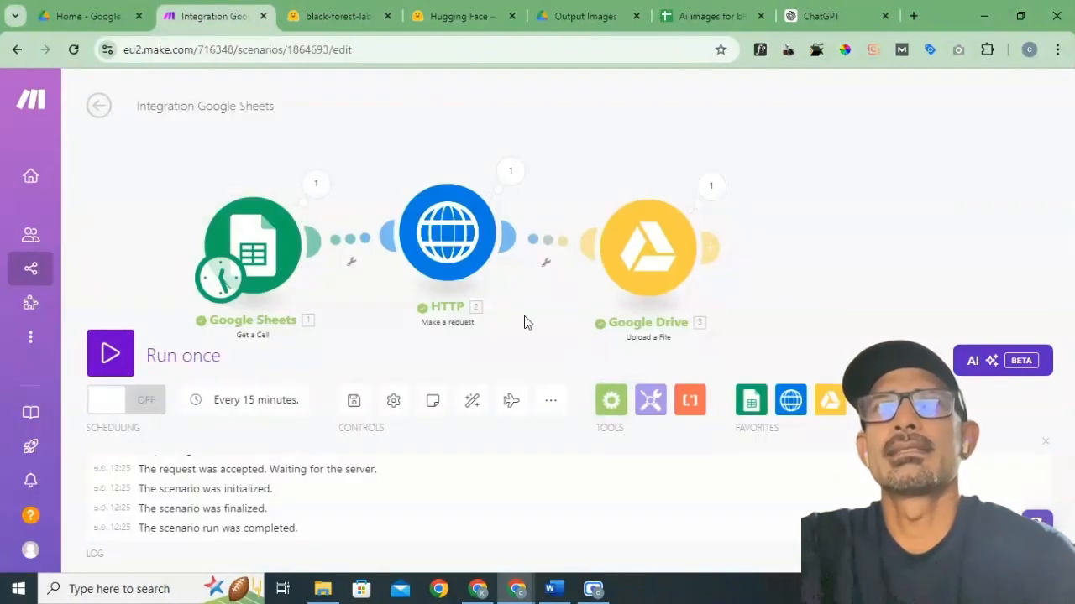
left_click_drag(524, 316, 537, 248)
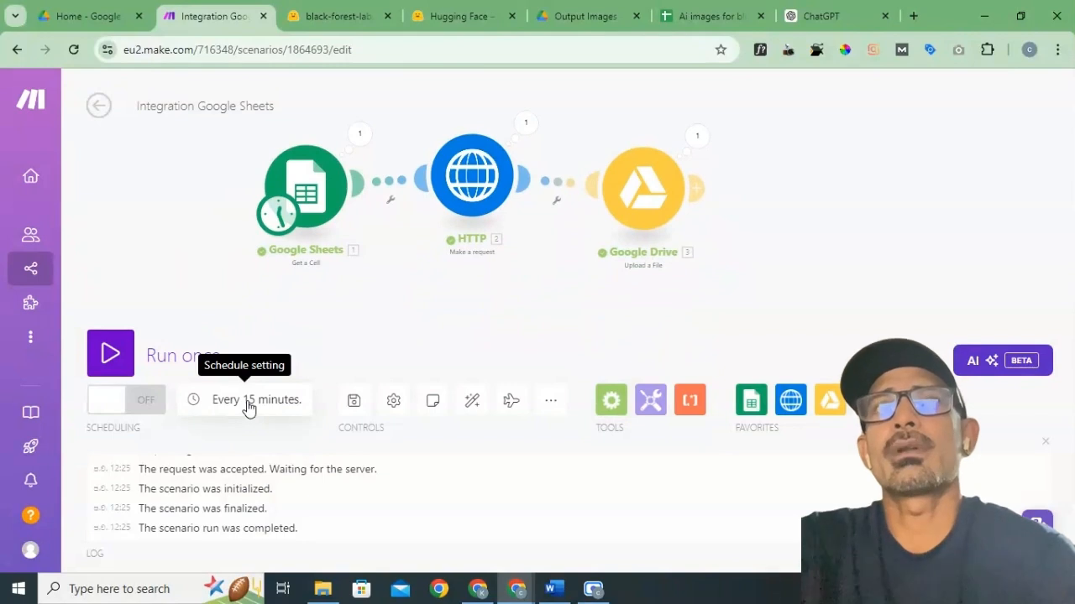
left_click(326, 204)
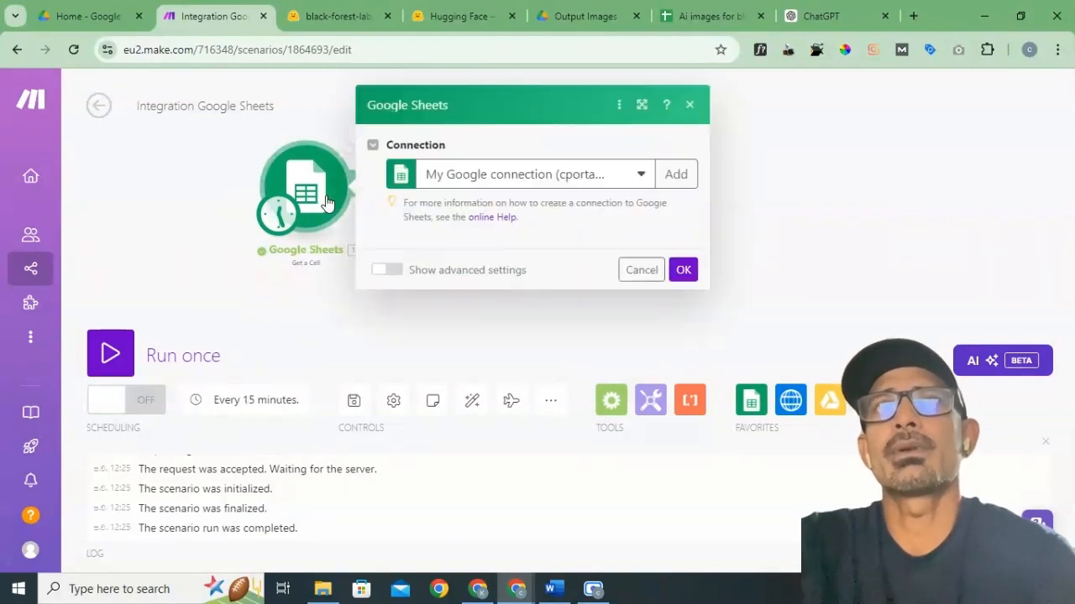
scroll(526, 448, "down", 2)
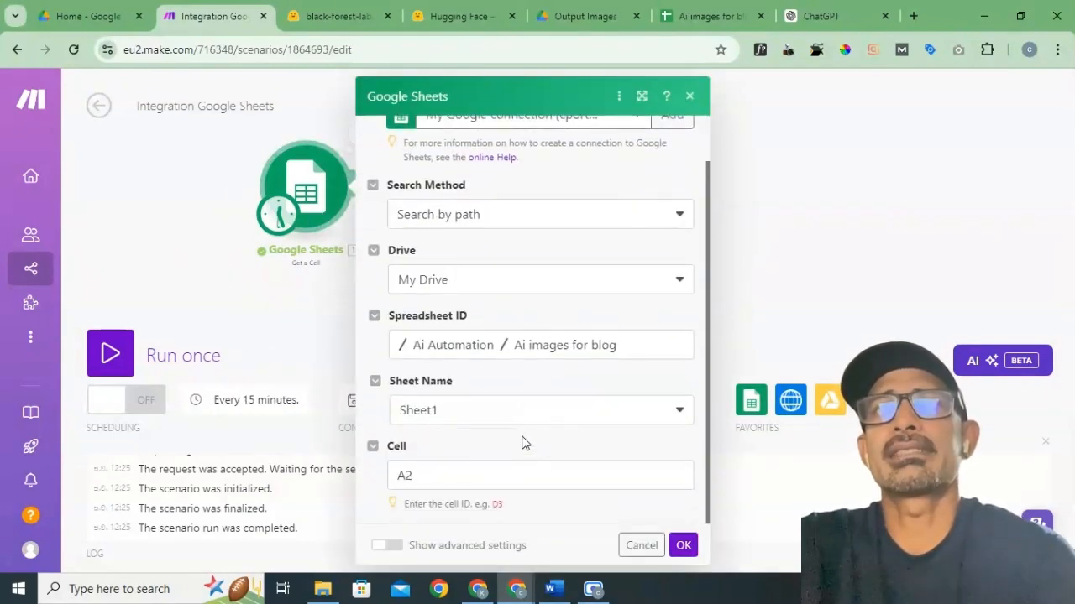
left_click(689, 98)
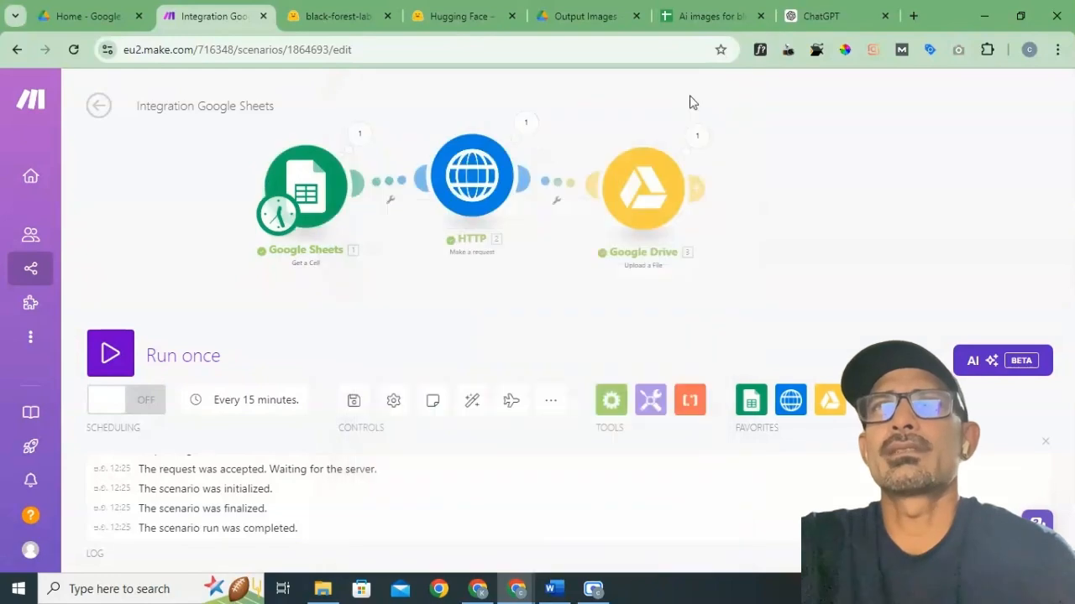
Step: Reposition the Google Sheets, HTTP and Google Drive modules on the canvas to free space after the last module
left_click_drag(325, 194, 239, 190)
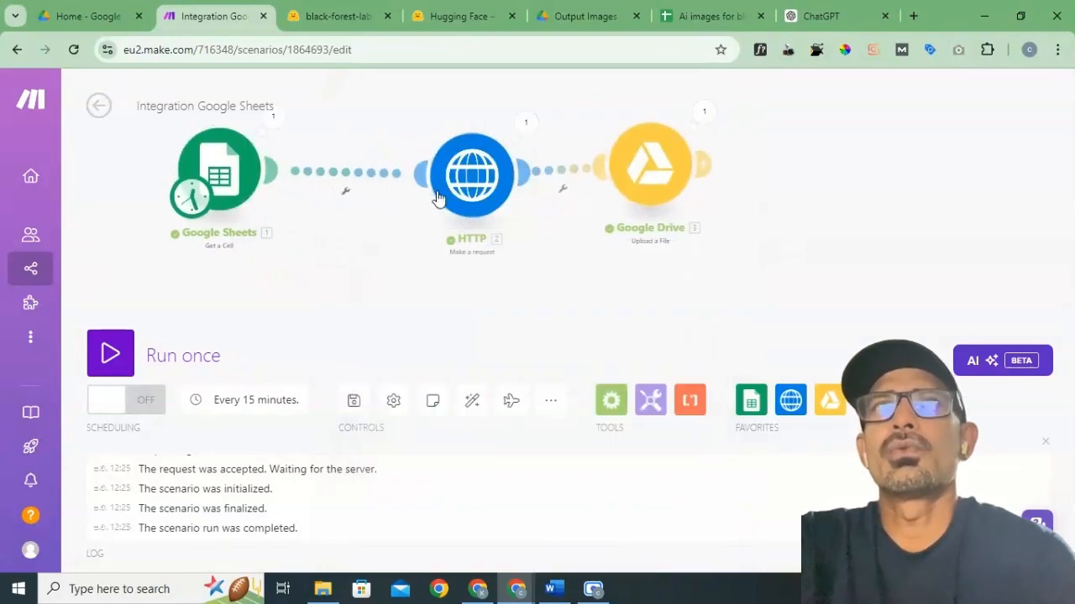
left_click_drag(471, 189, 411, 163)
left_click_drag(643, 187, 603, 184)
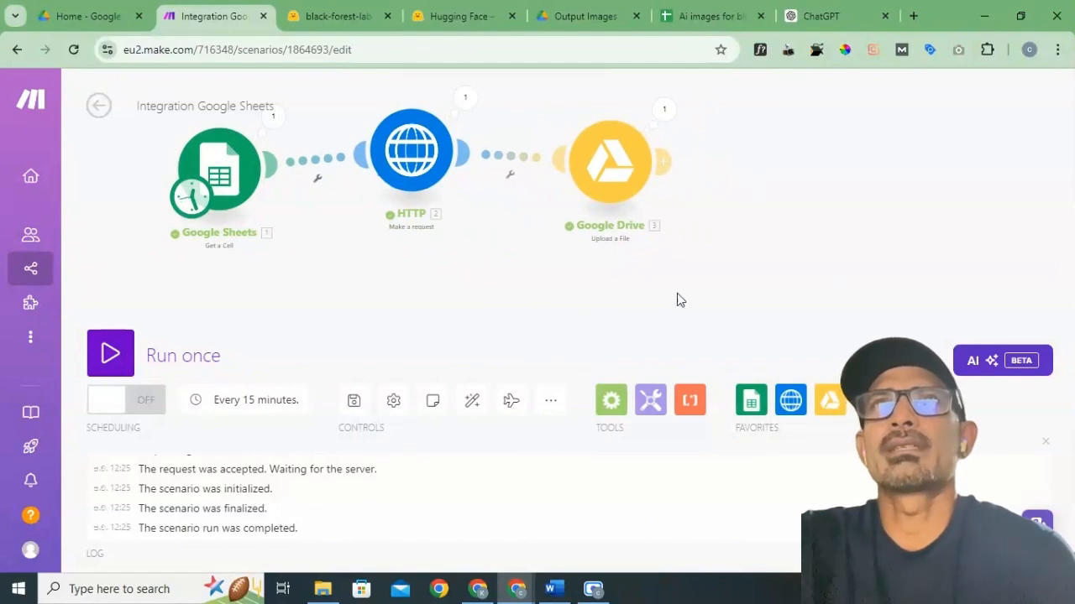
Step: Review the image prompts in rows 3 to 6 of the Ai images for blog spreadsheet
left_click(703, 16)
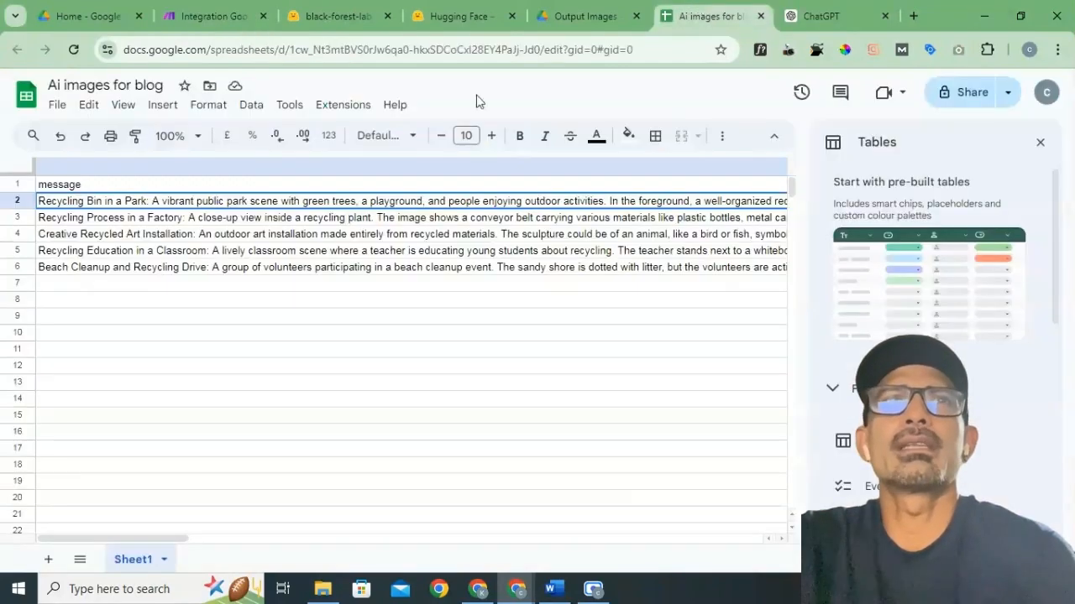
left_click(141, 220)
left_click(151, 238)
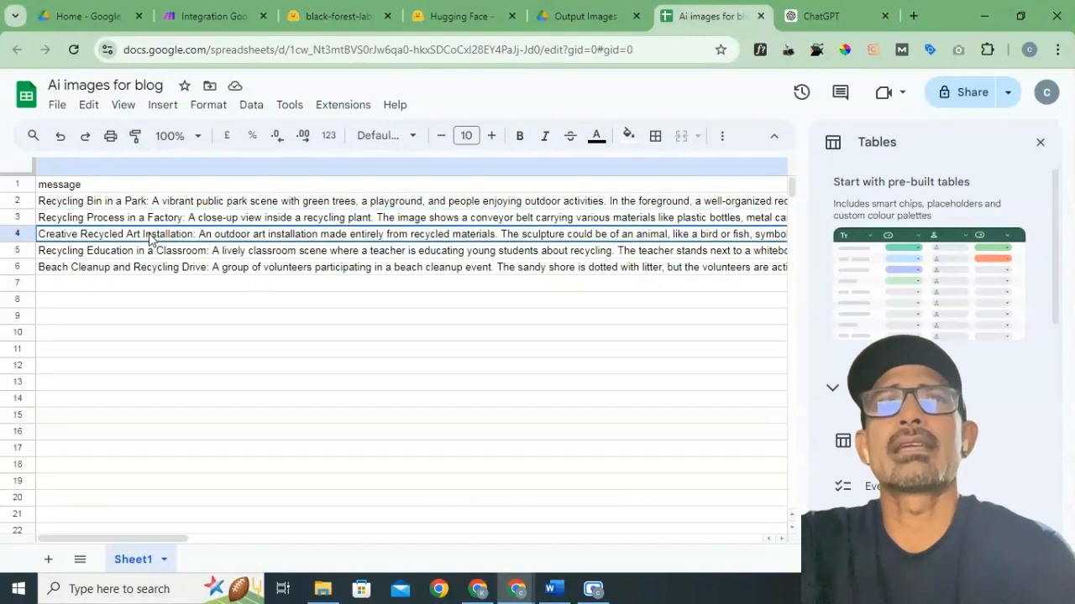
left_click(153, 255)
left_click(152, 271)
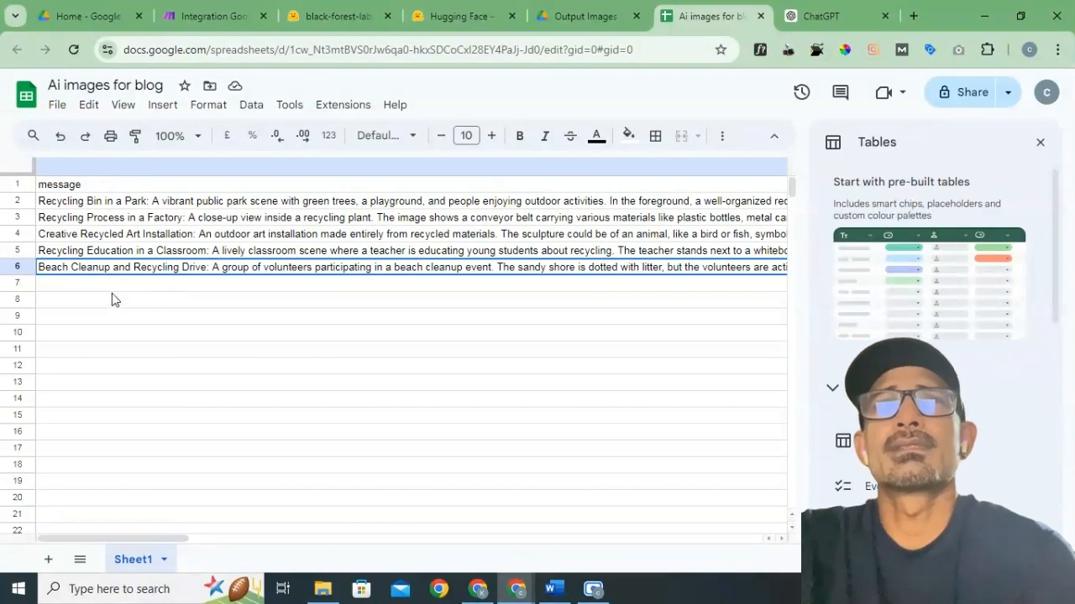
Step: In the Make scenario, add a Google Sheets Delete a Row module after Google Drive and move the Google Drive module lower on the canvas
left_click(220, 15)
right_click(722, 167)
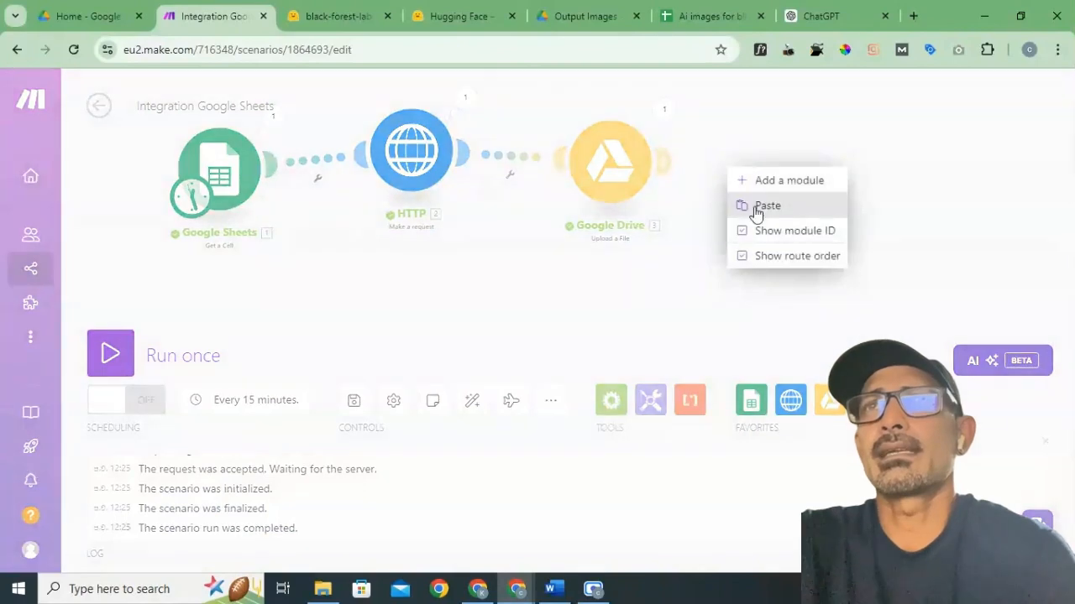
left_click(779, 183)
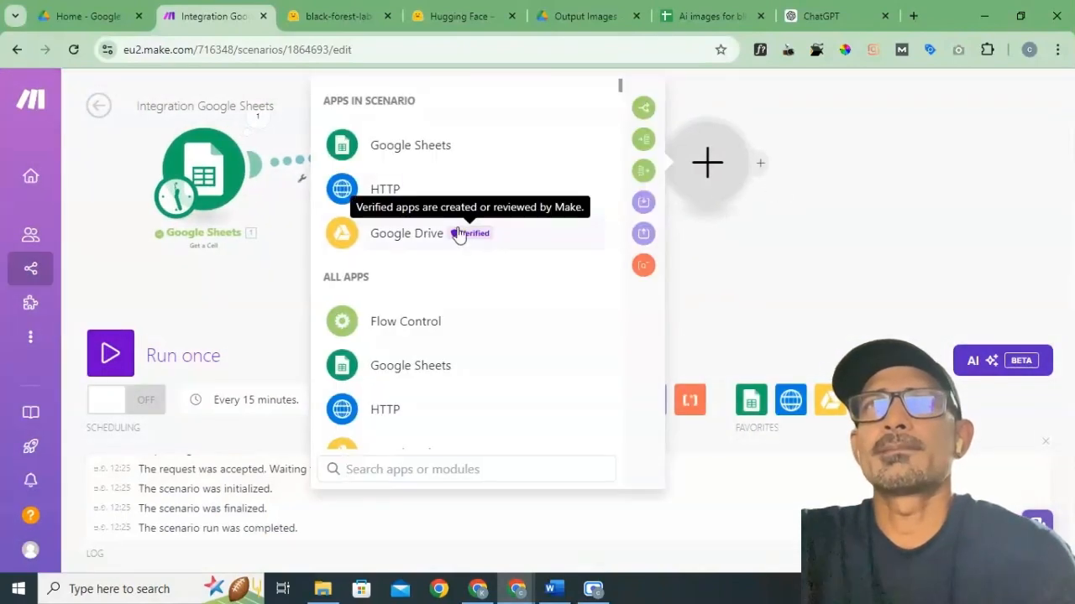
left_click(417, 155)
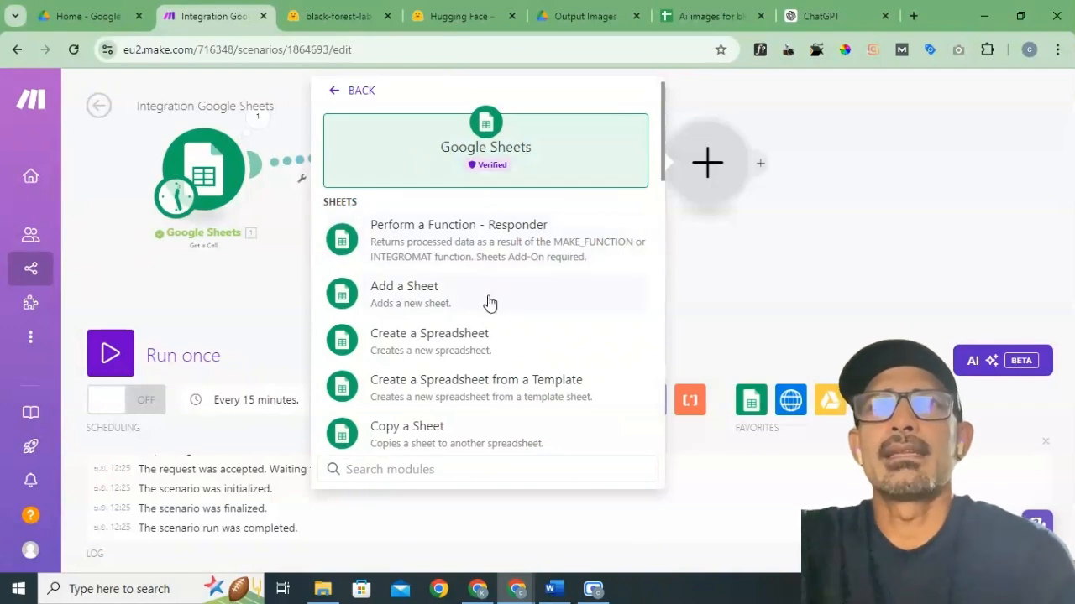
scroll(533, 305, "down", 5)
scroll(533, 305, "down", 3)
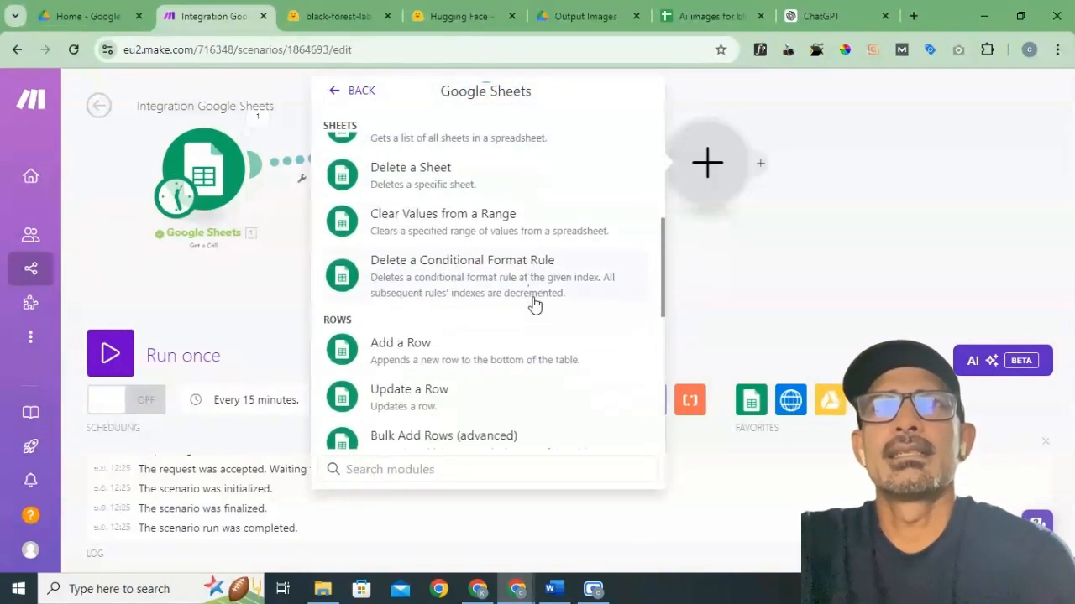
scroll(523, 302, "down", 5)
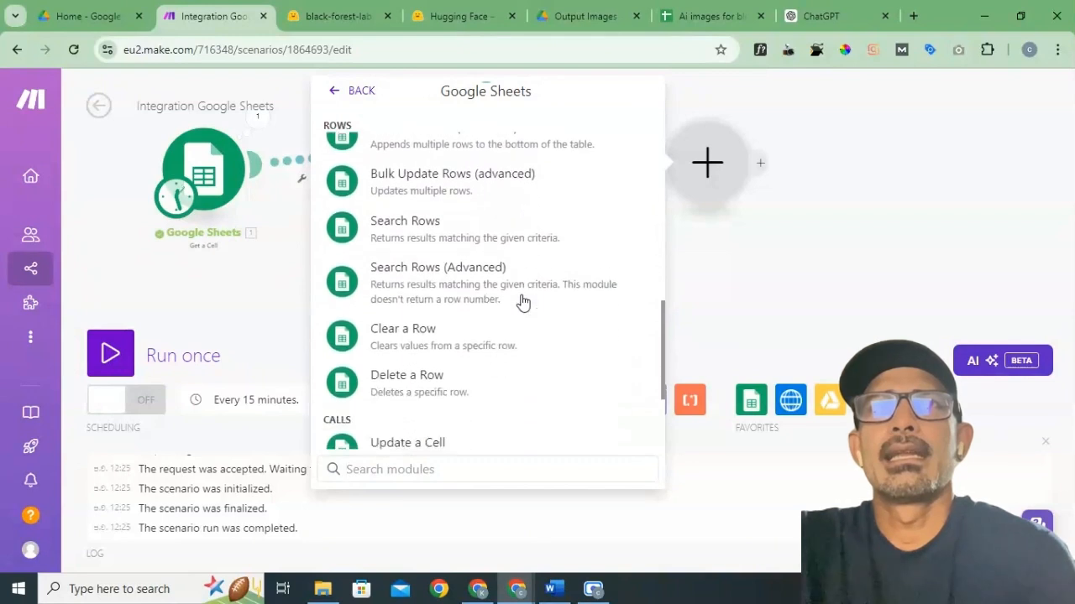
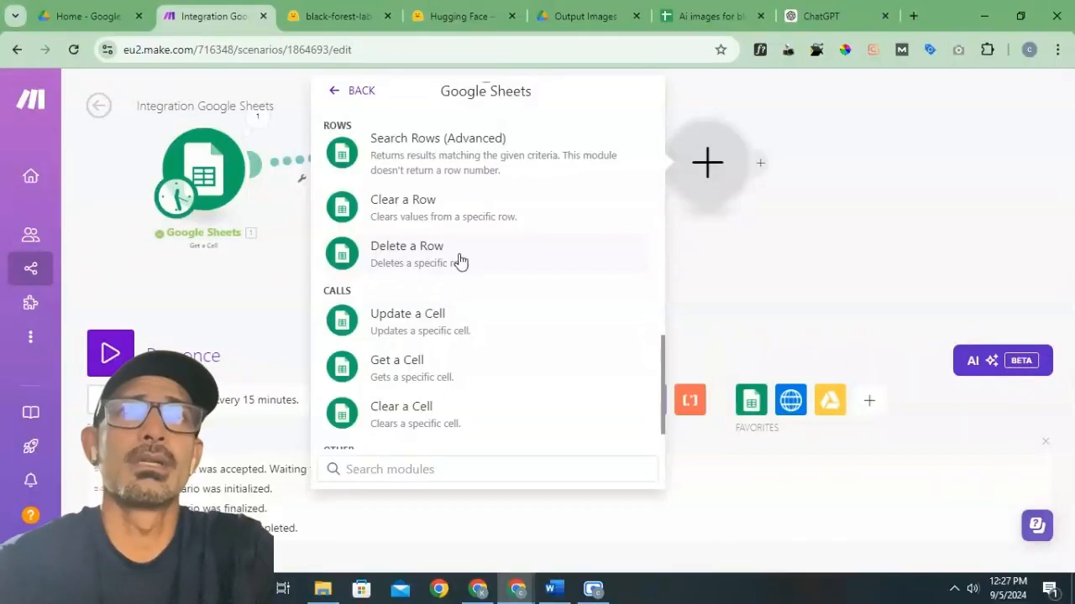
left_click(461, 263)
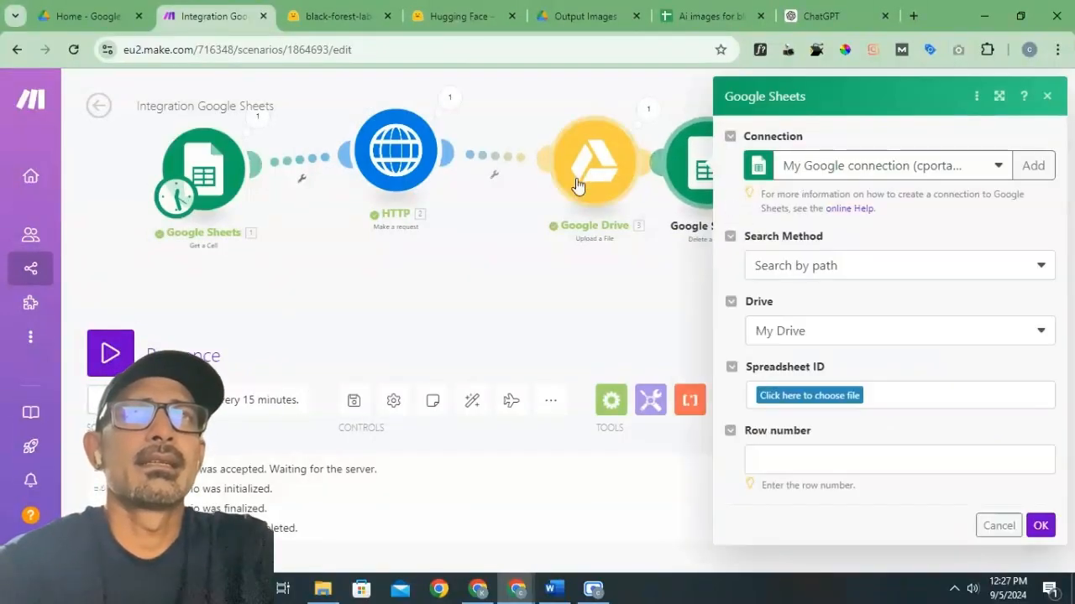
left_click_drag(592, 170, 515, 269)
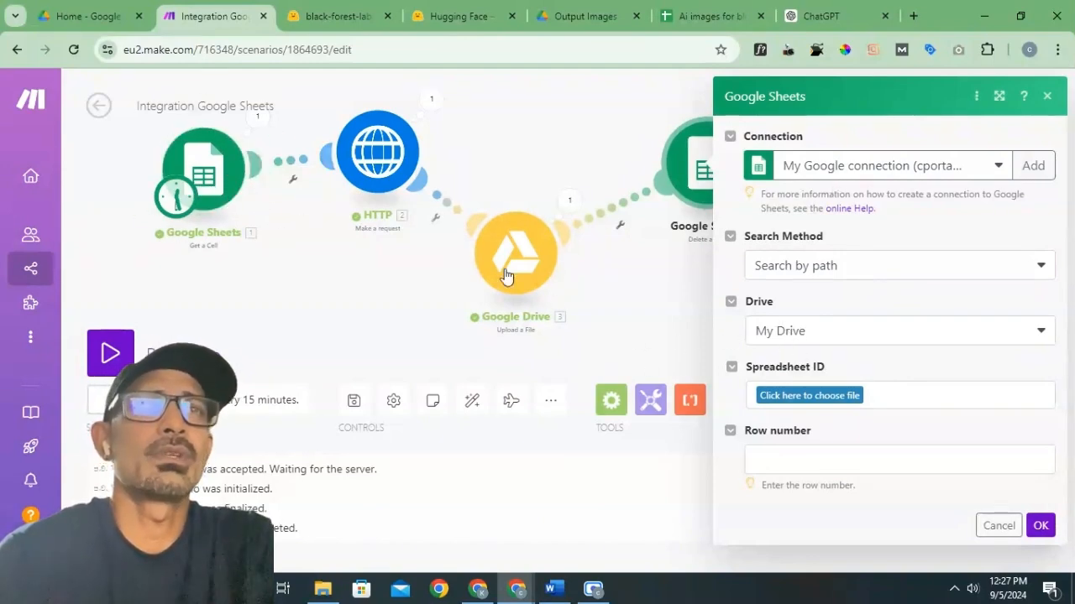
Step: Set the Delete a Row module's spreadsheet to Ai images for blog in the Ai Automation folder, using Sheet1
left_click(812, 396)
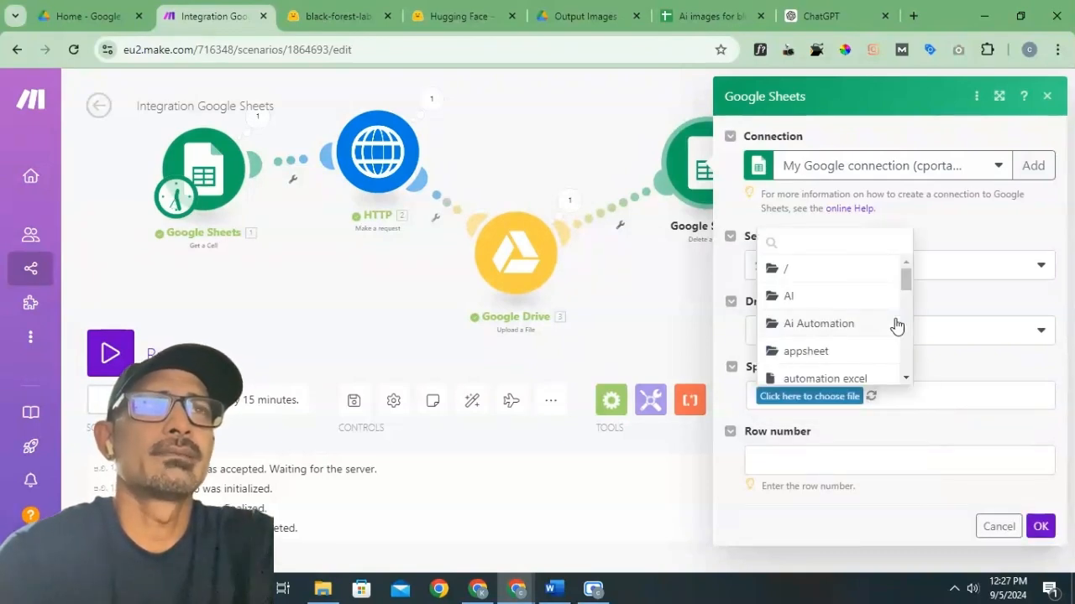
left_click(822, 331)
left_click(876, 396)
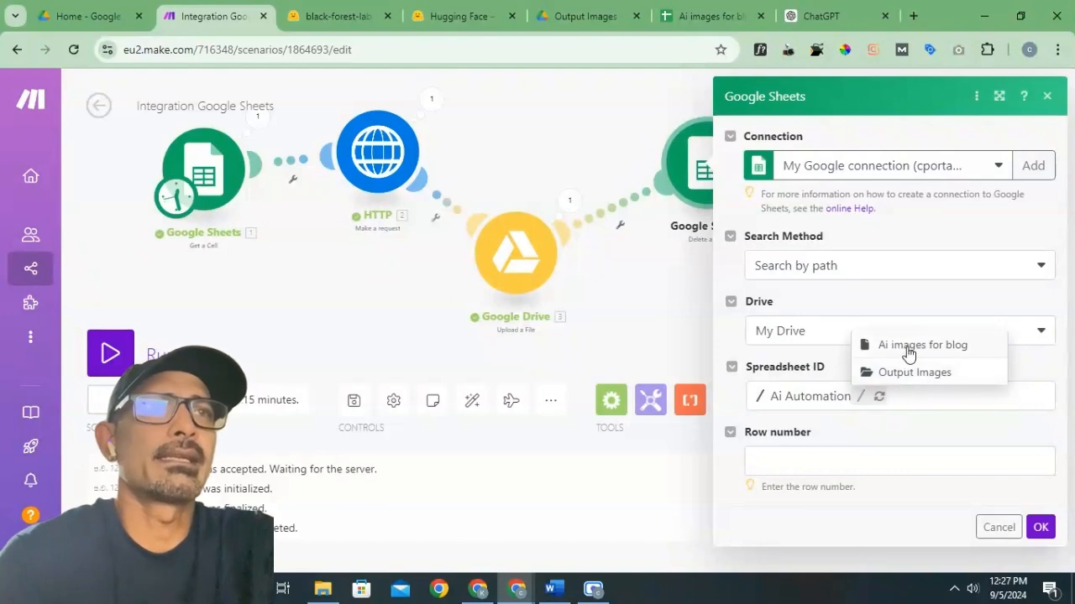
left_click(912, 346)
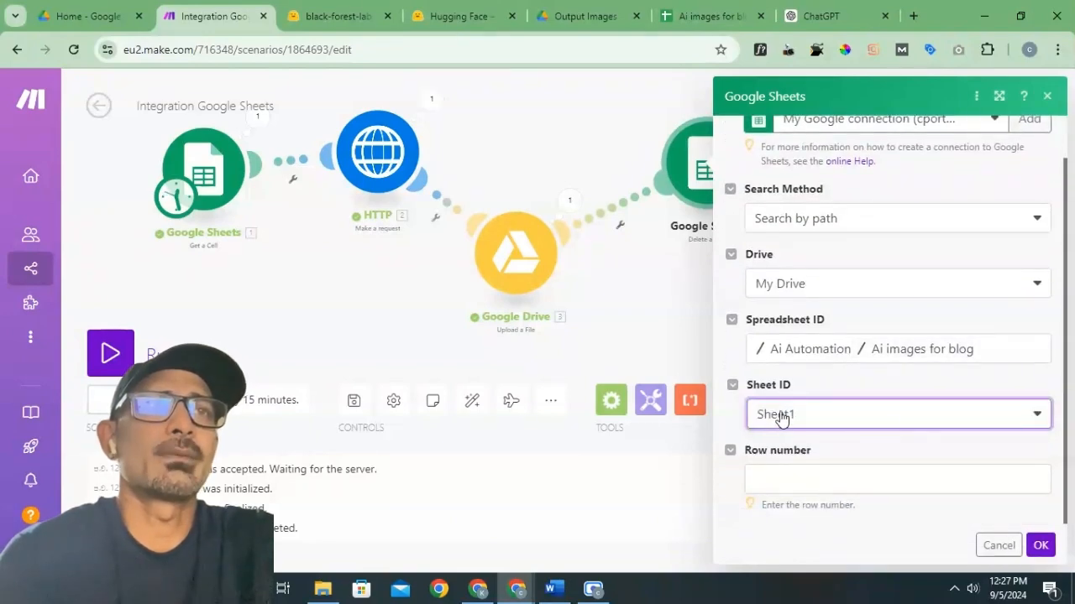
Step: Check the first prompt's row in the Google Sheet, set the Delete a Row module's row number to 2 and save it
left_click(831, 480)
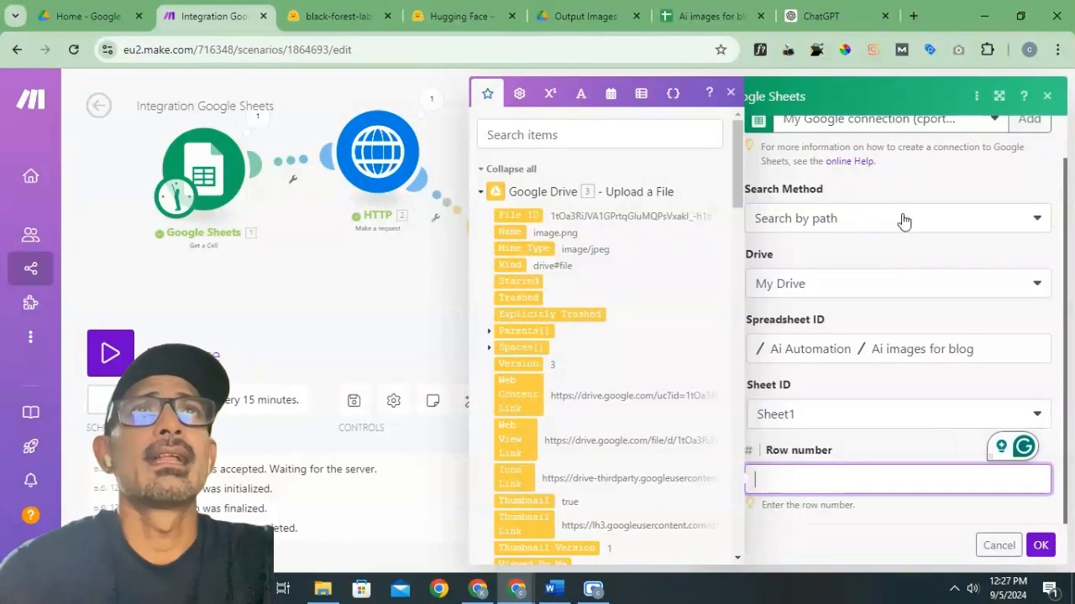
left_click(704, 16)
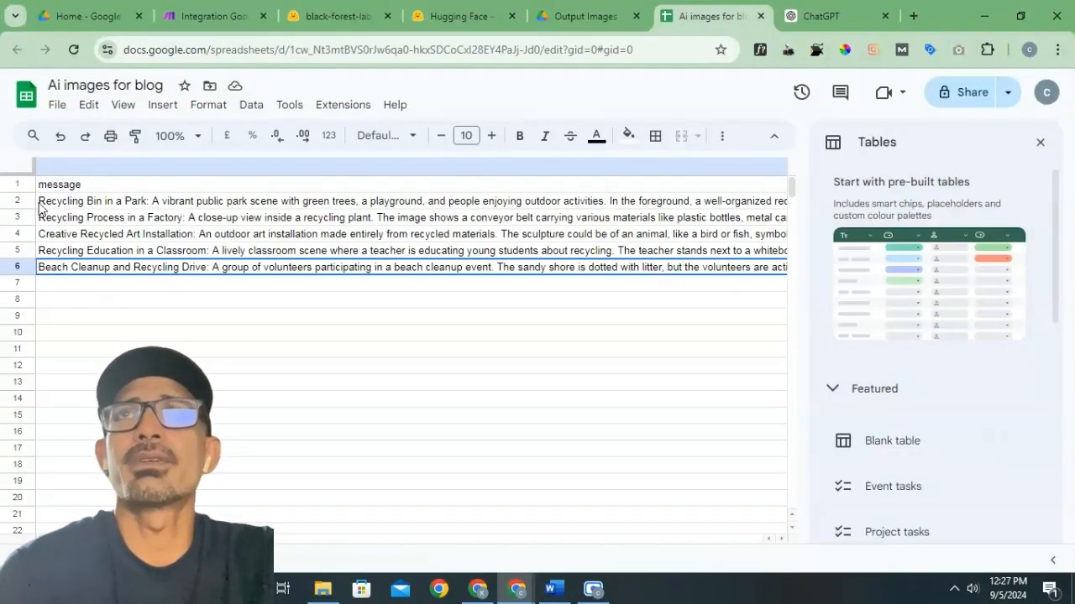
left_click(211, 15)
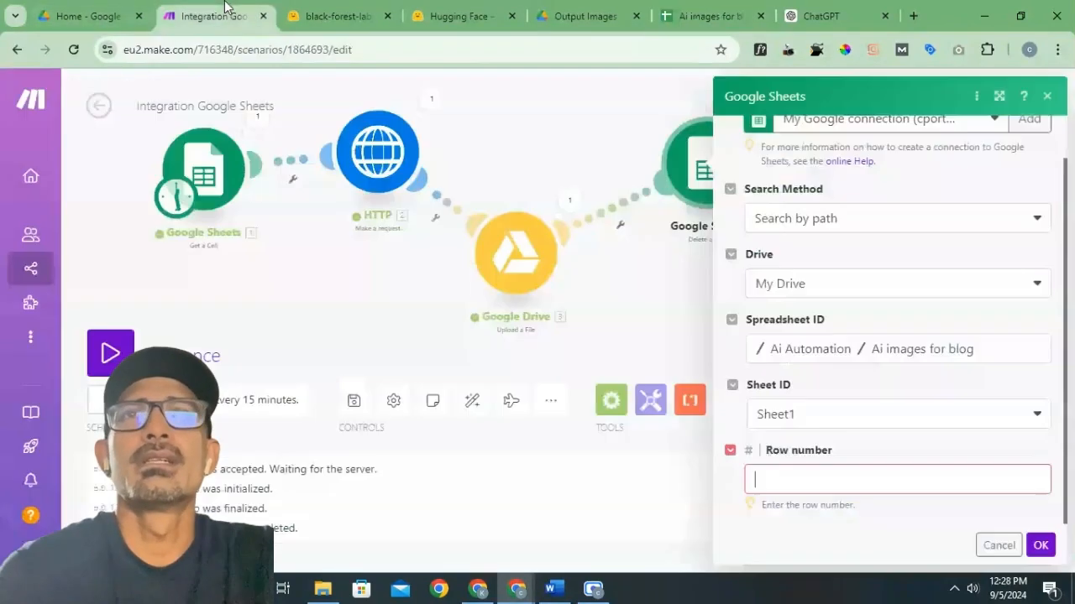
left_click(797, 476)
type("2")
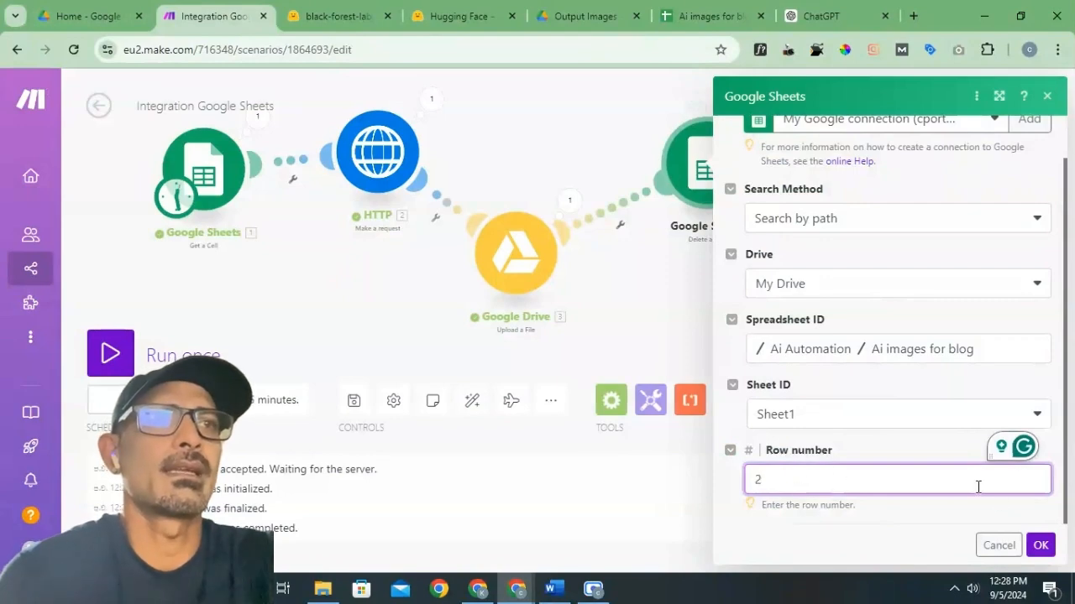
left_click(1039, 545)
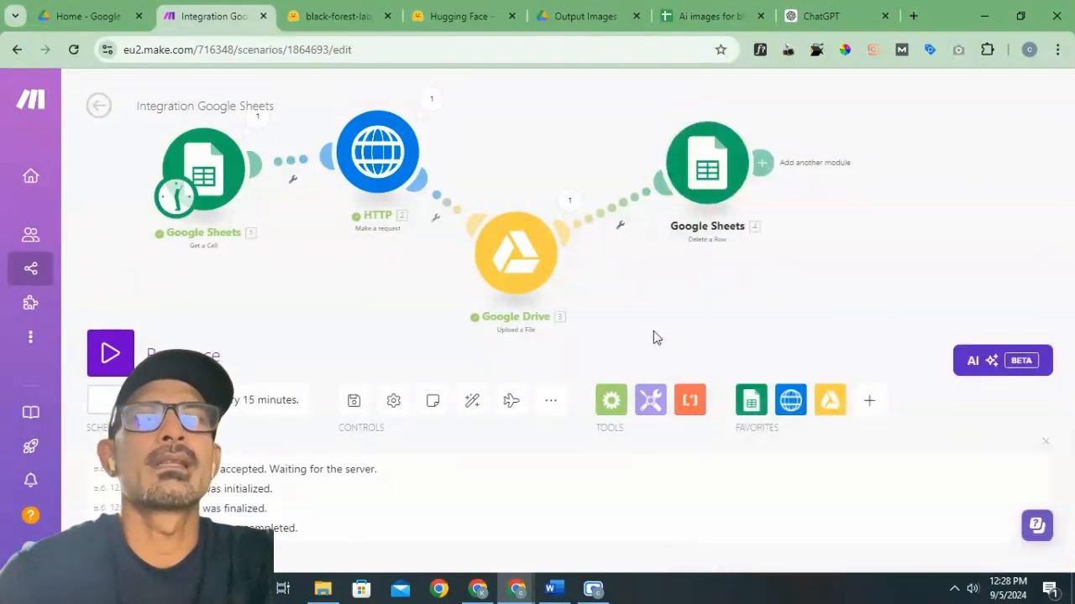
Step: Run the Make scenario once and refresh the Output Images folder in Google Drive to check the upload
left_click(107, 356)
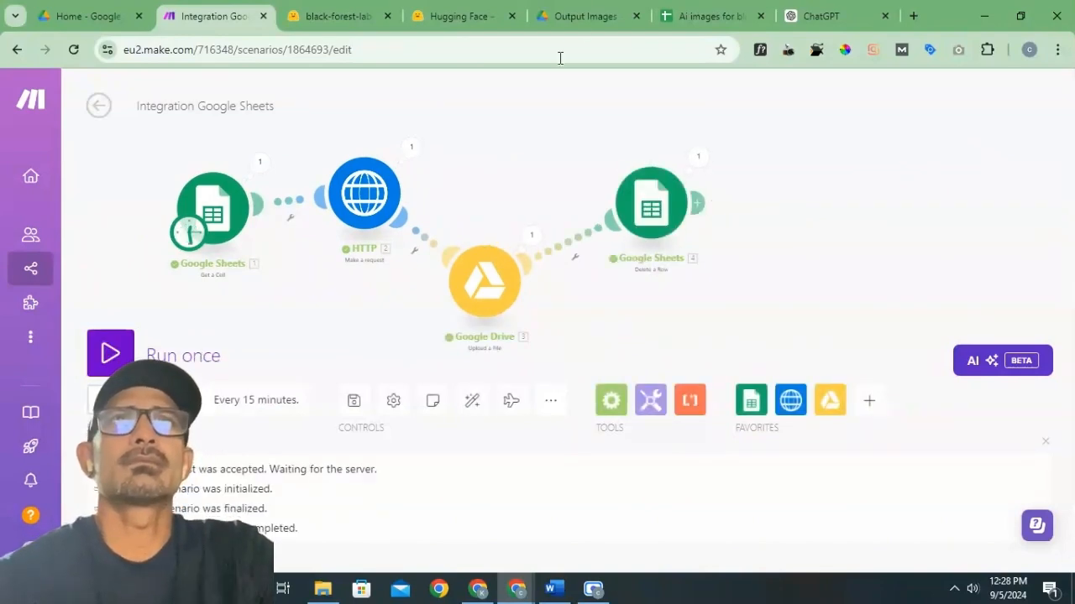
left_click(561, 16)
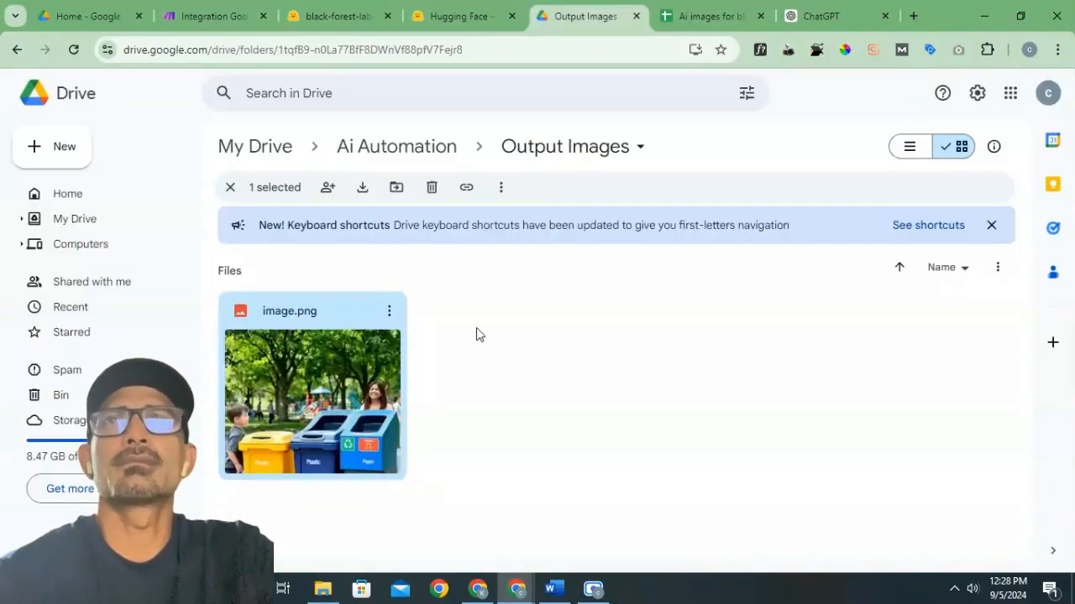
left_click(74, 52)
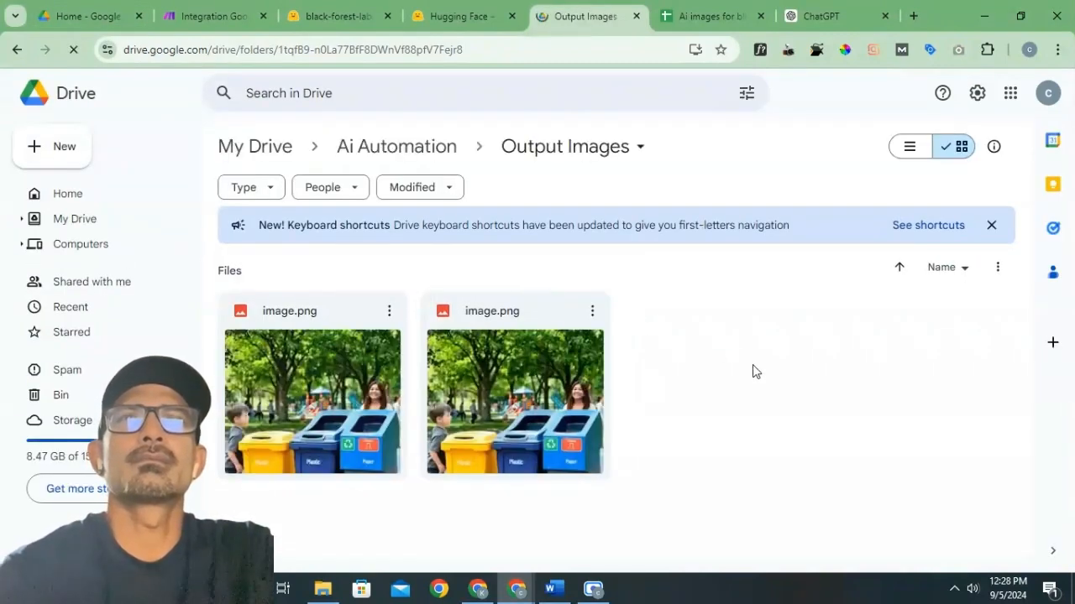
Step: Move the second, duplicate image.png in the Output Images folder to the bin
left_click(592, 313)
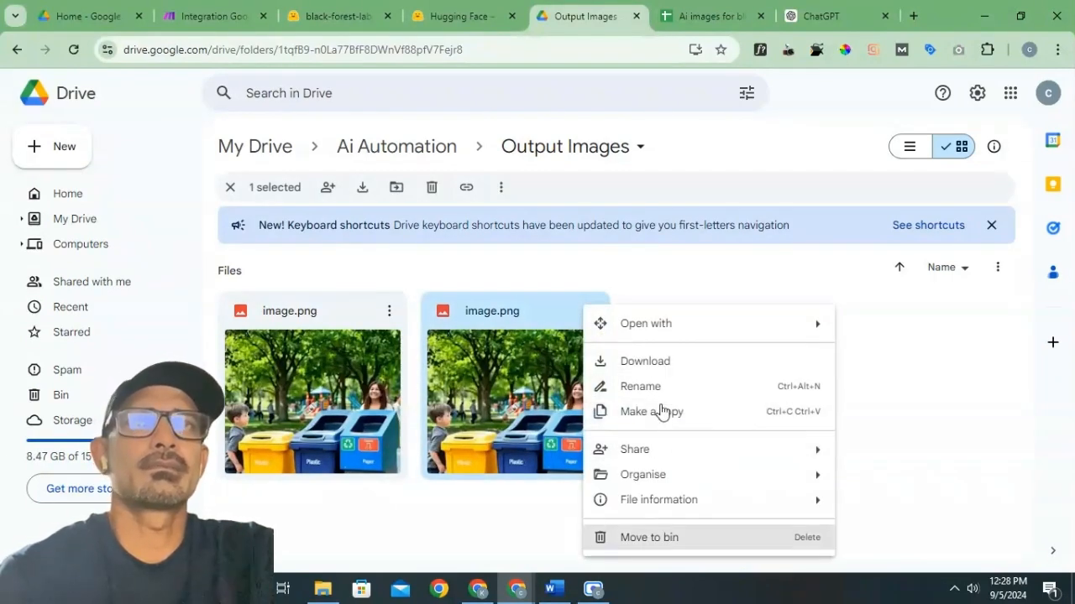
left_click(721, 537)
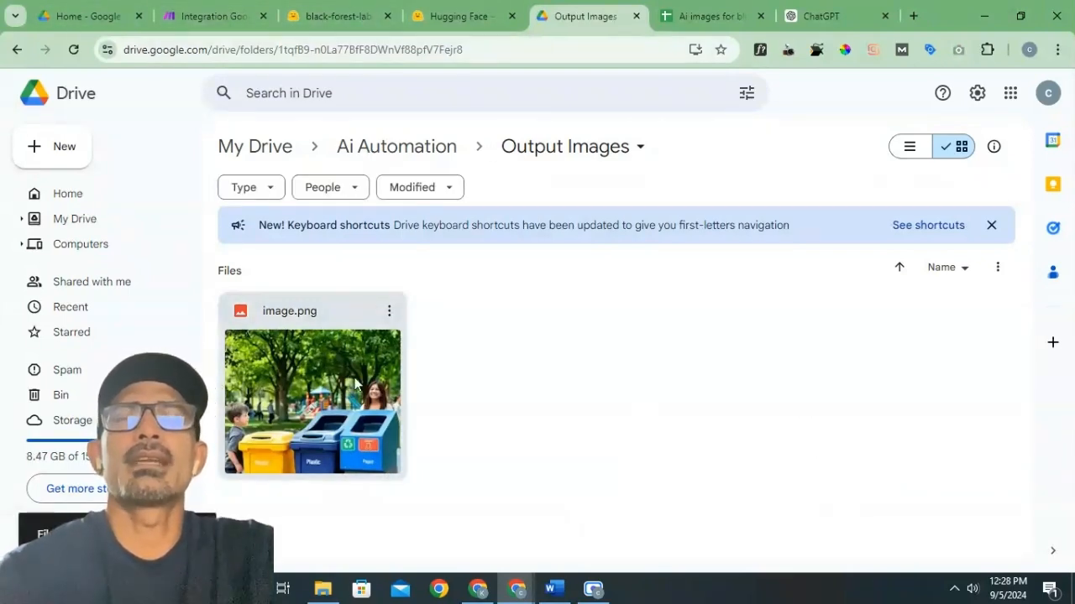
Step: Check the remaining prompts in the Ai images for blog spreadsheet and return to the Make scenario
left_click(720, 8)
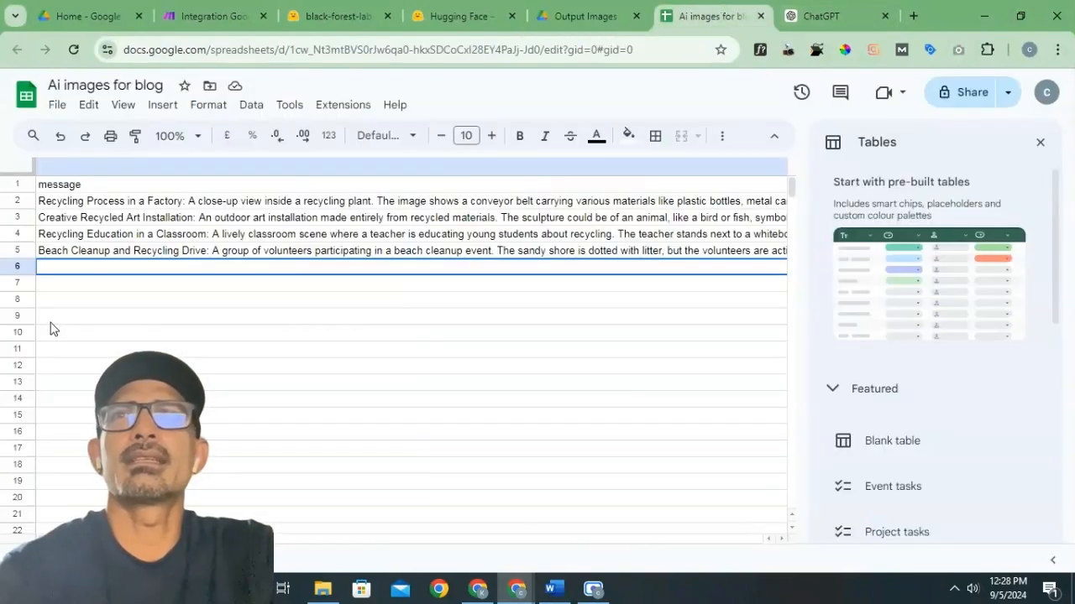
left_click(74, 204)
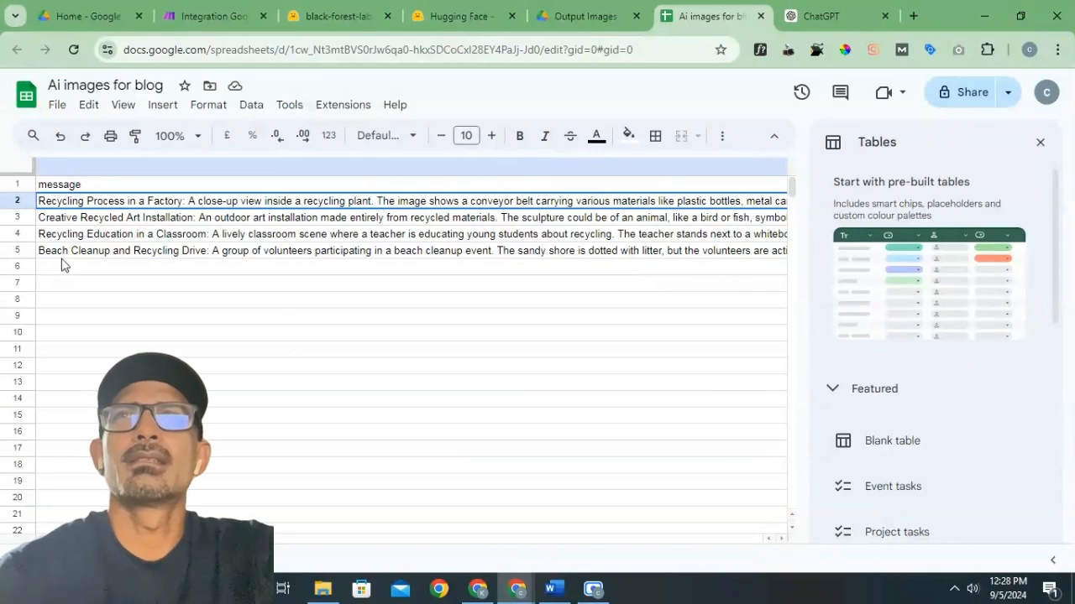
left_click(214, 11)
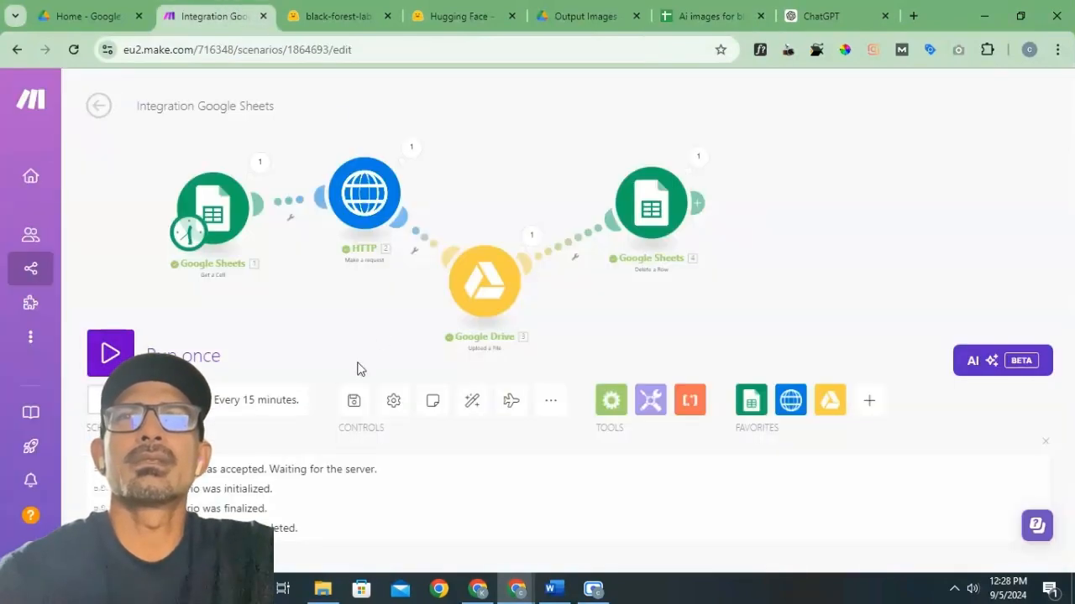
Step: Try to set the scenario's regular run interval to 1 minute and close the schedule settings
left_click(262, 407)
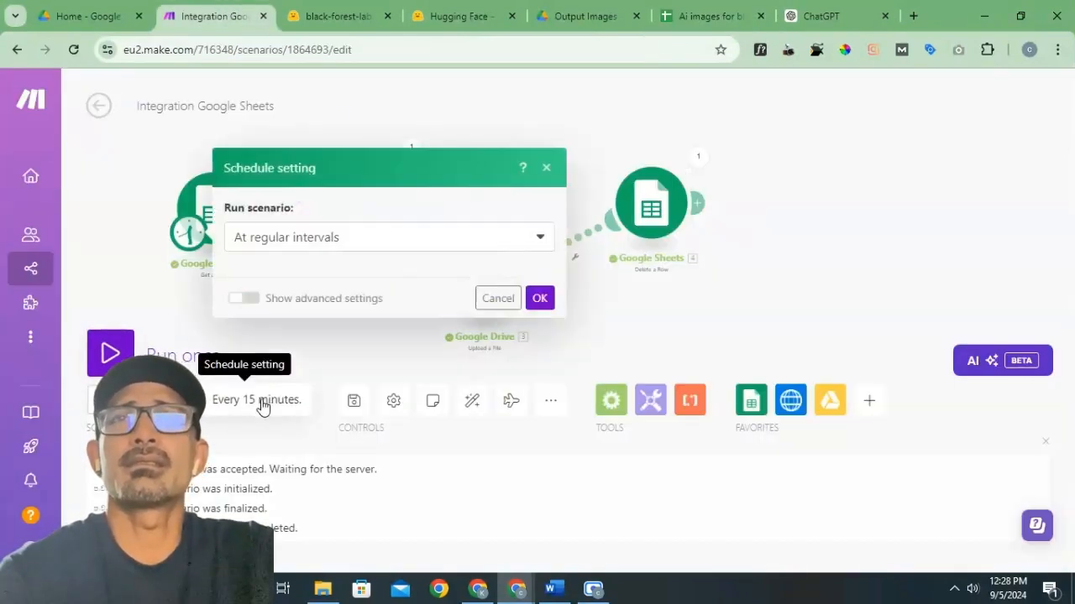
left_click(539, 229)
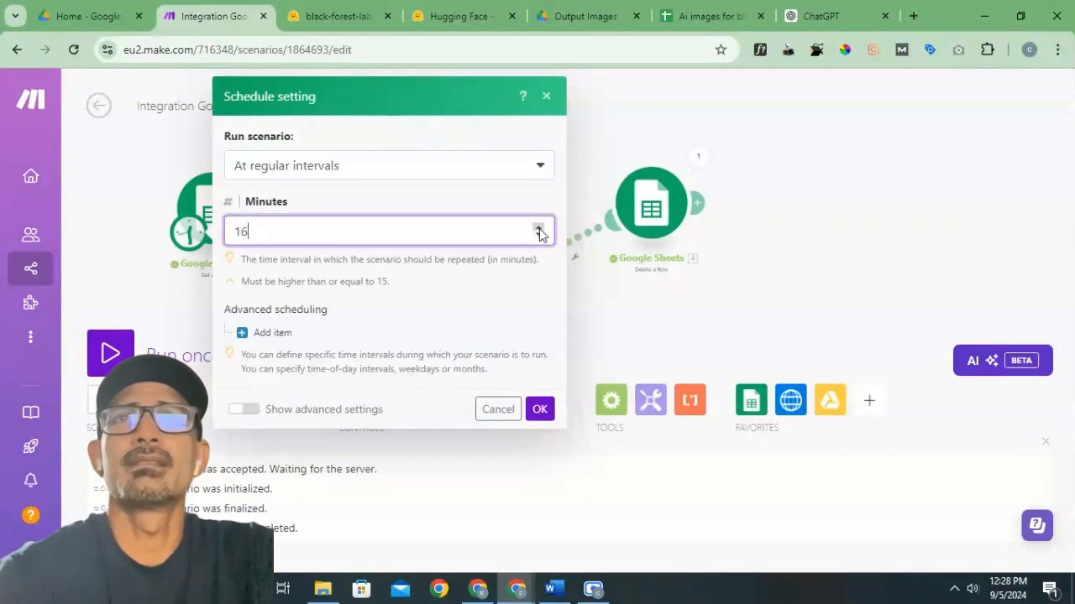
scroll(538, 231, "down", 4)
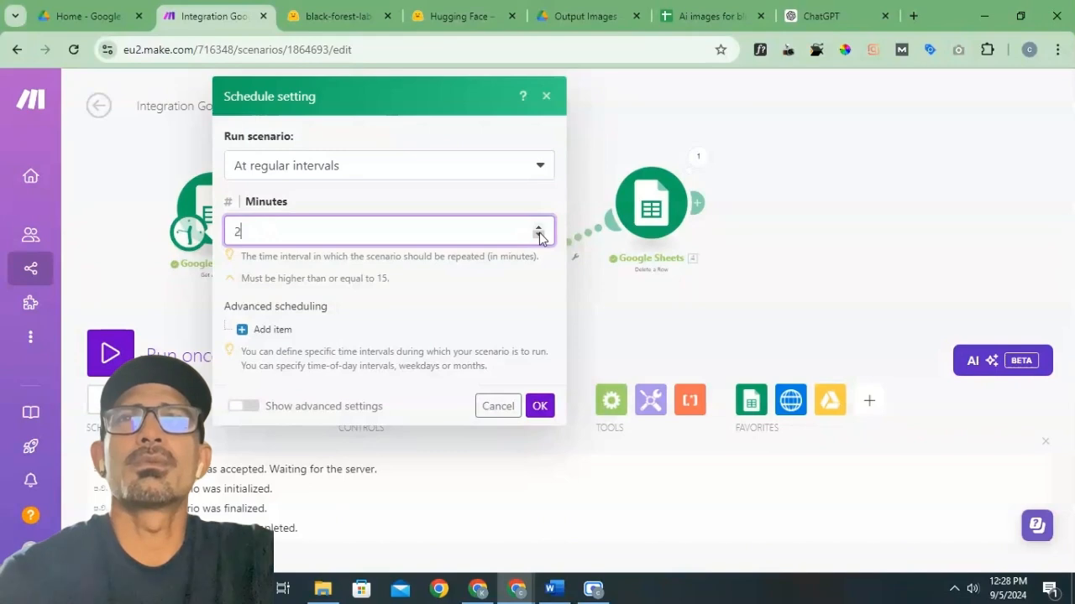
left_click(540, 407)
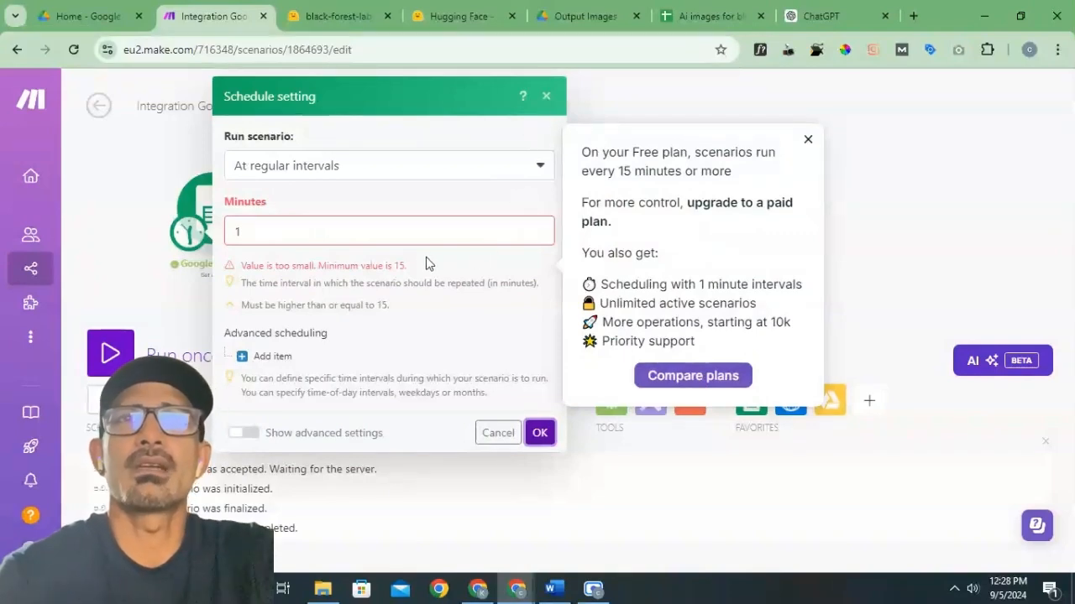
left_click(546, 96)
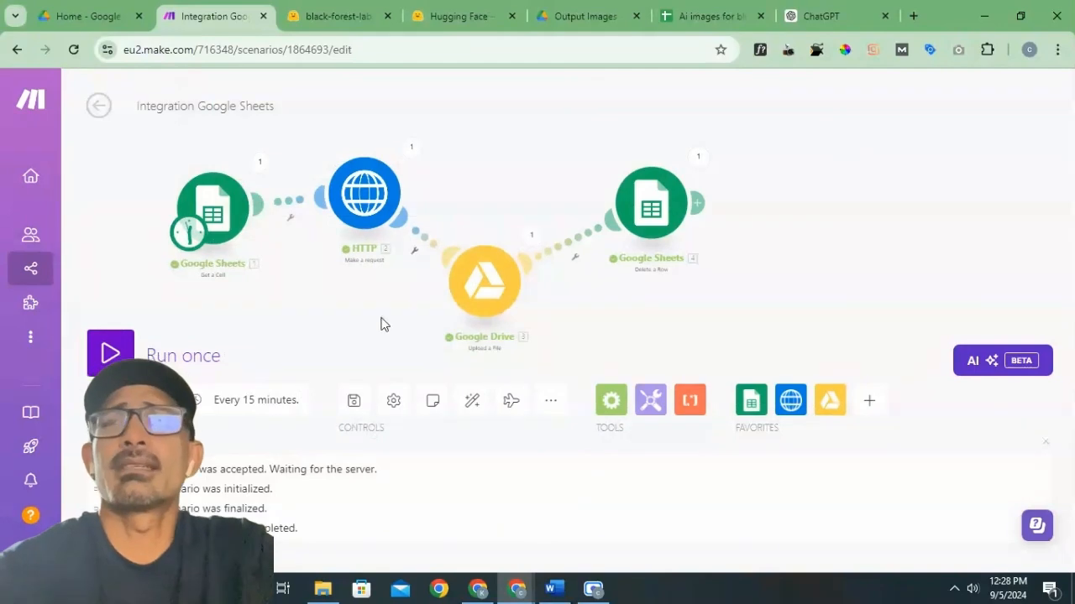
Step: Run the Make scenario once for the next prompt and check the new image in Google Drive's Output Images folder
left_click(123, 356)
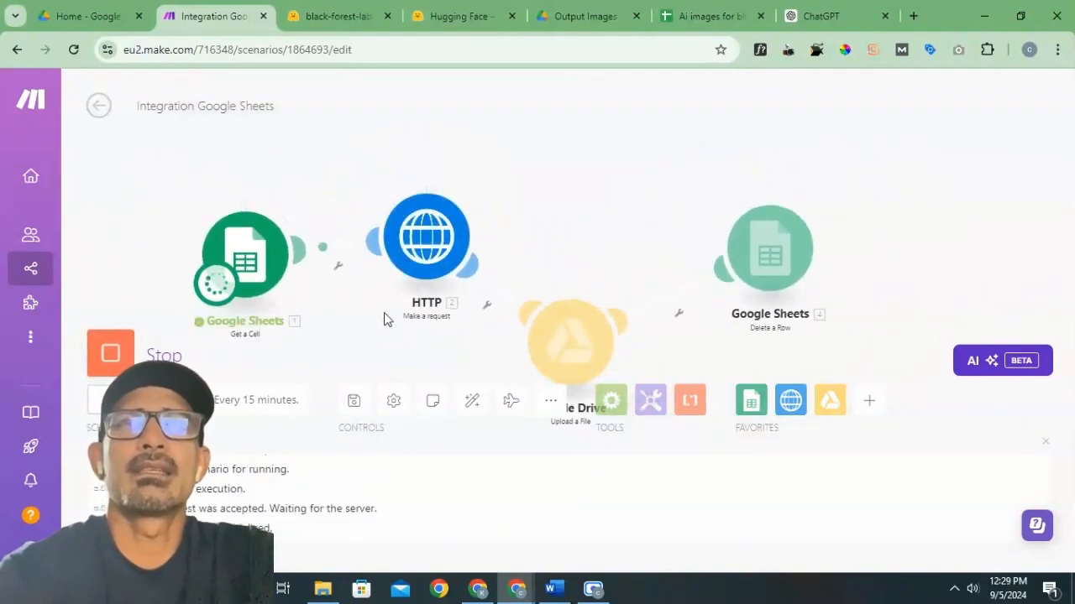
left_click_drag(362, 255, 359, 239)
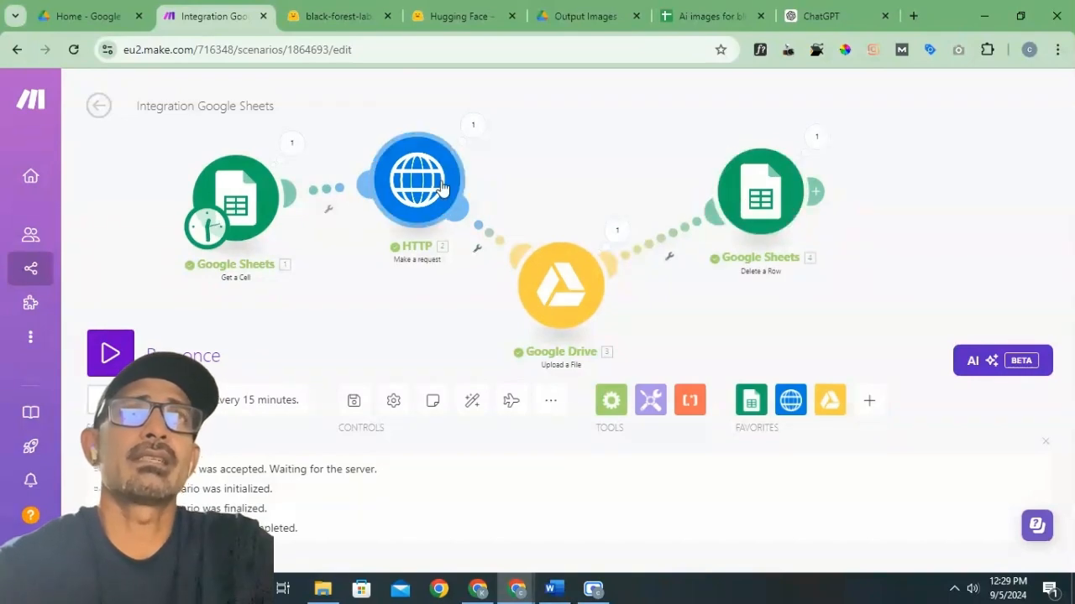
left_click(575, 17)
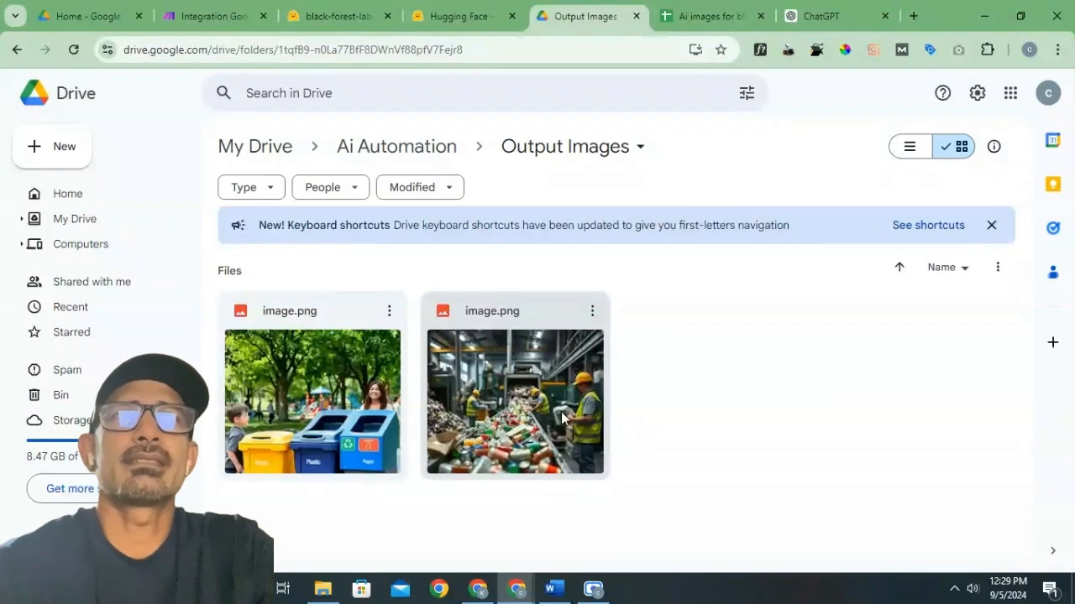
Step: Run the Make scenario once more and check the results in the Ai images for blog spreadsheet and Drive's Output Images folder
left_click(211, 16)
left_click(120, 359)
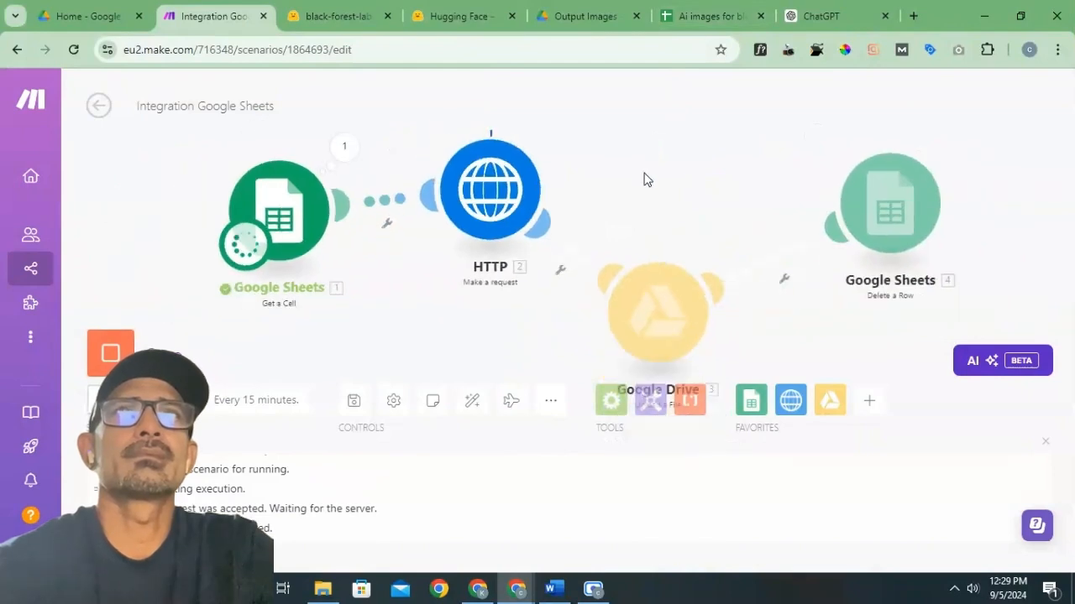
left_click(687, 8)
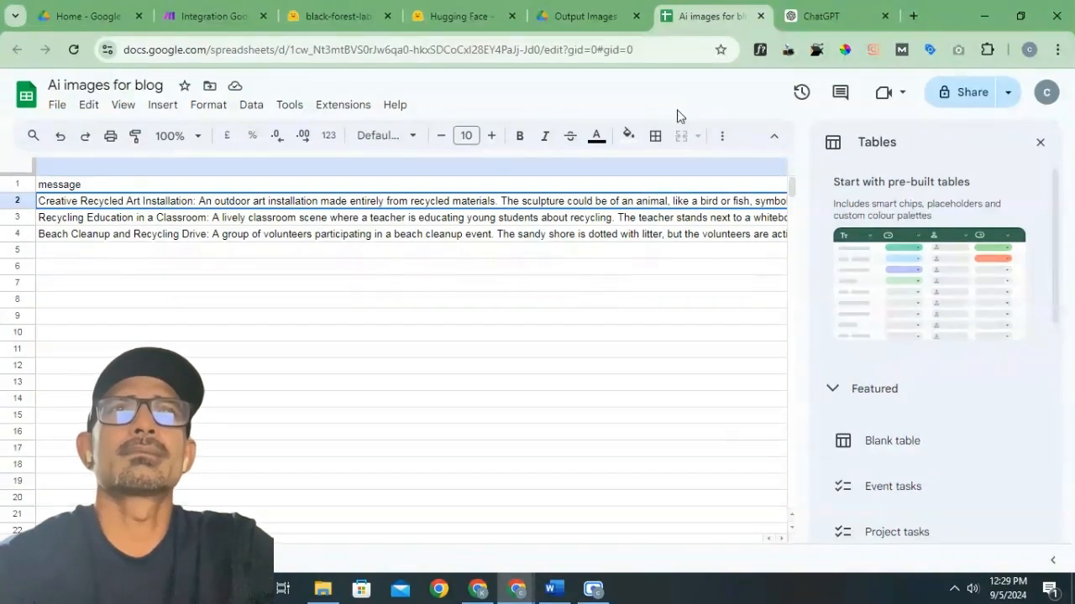
left_click(592, 12)
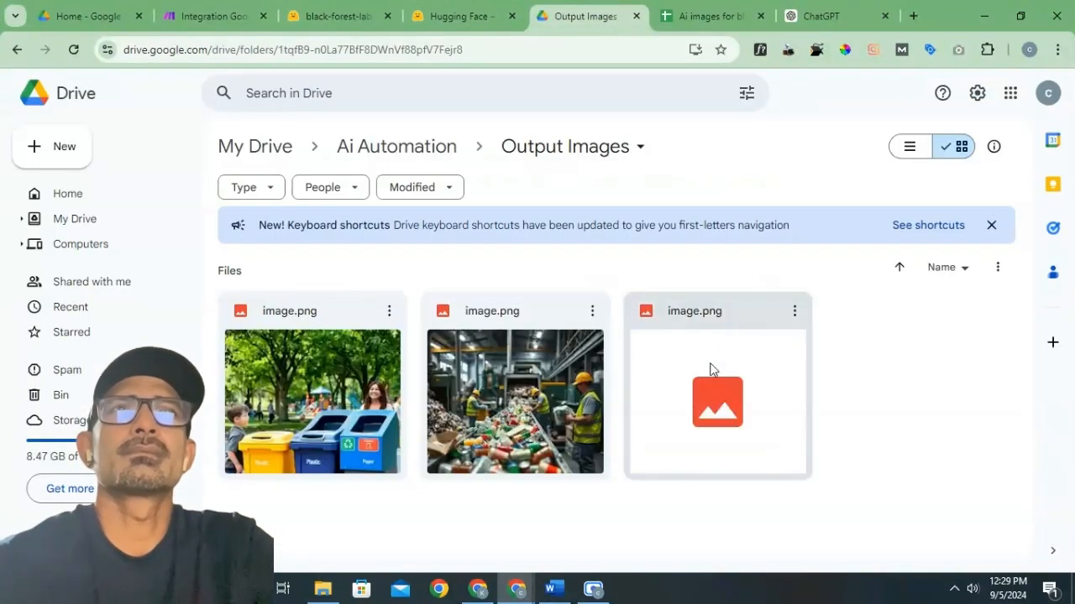
left_click(682, 14)
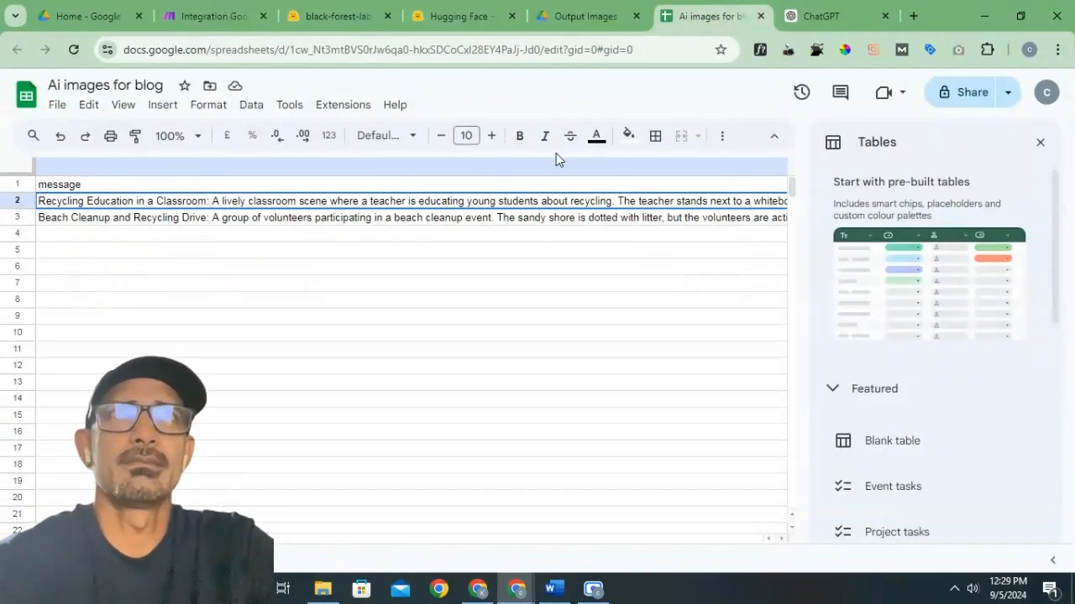
left_click(583, 12)
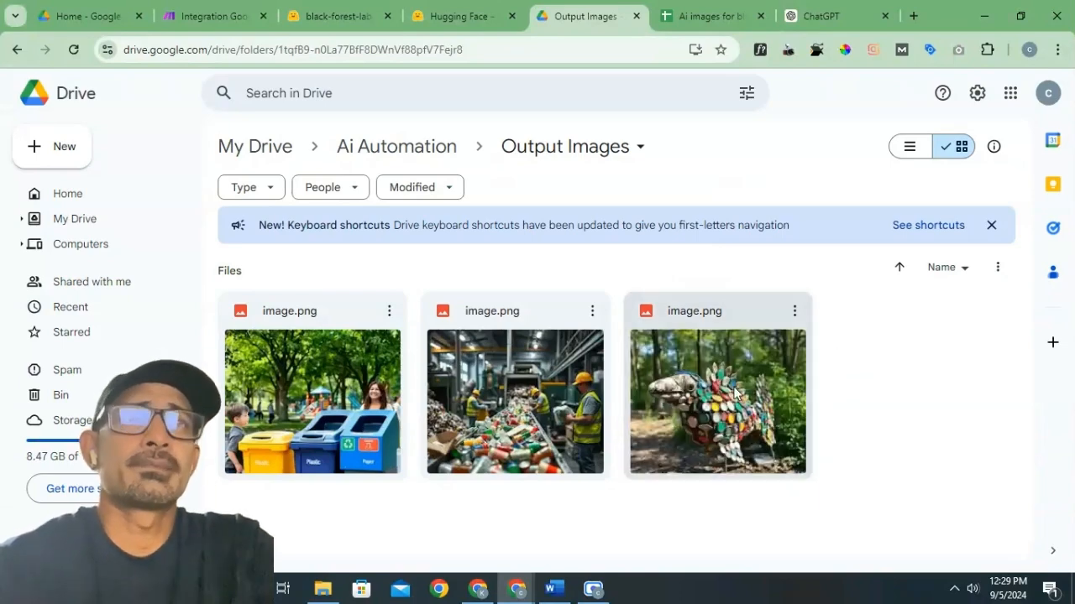
left_click(709, 15)
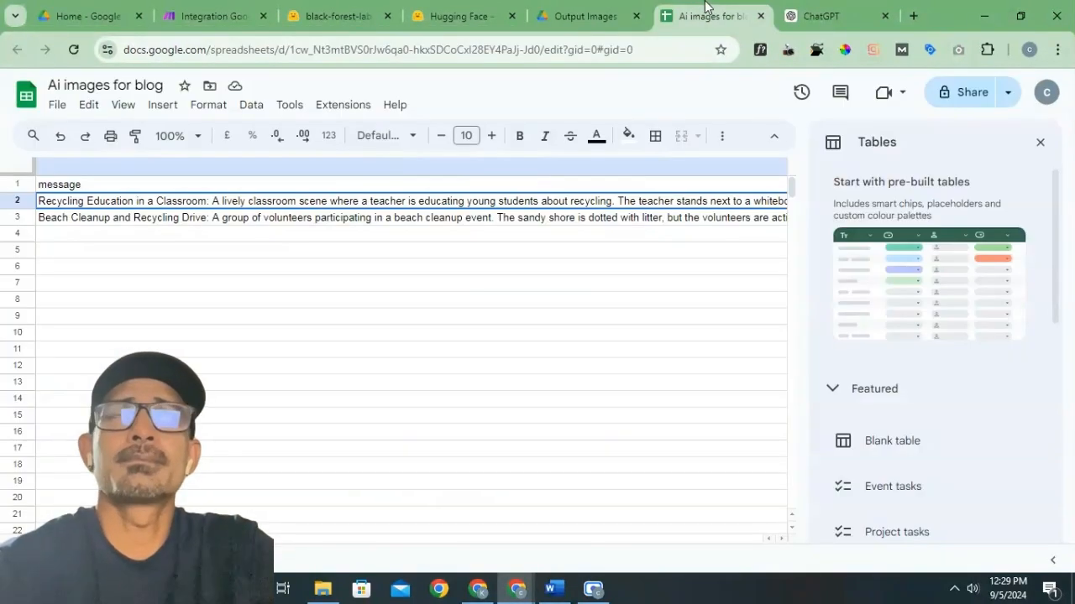
left_click(606, 14)
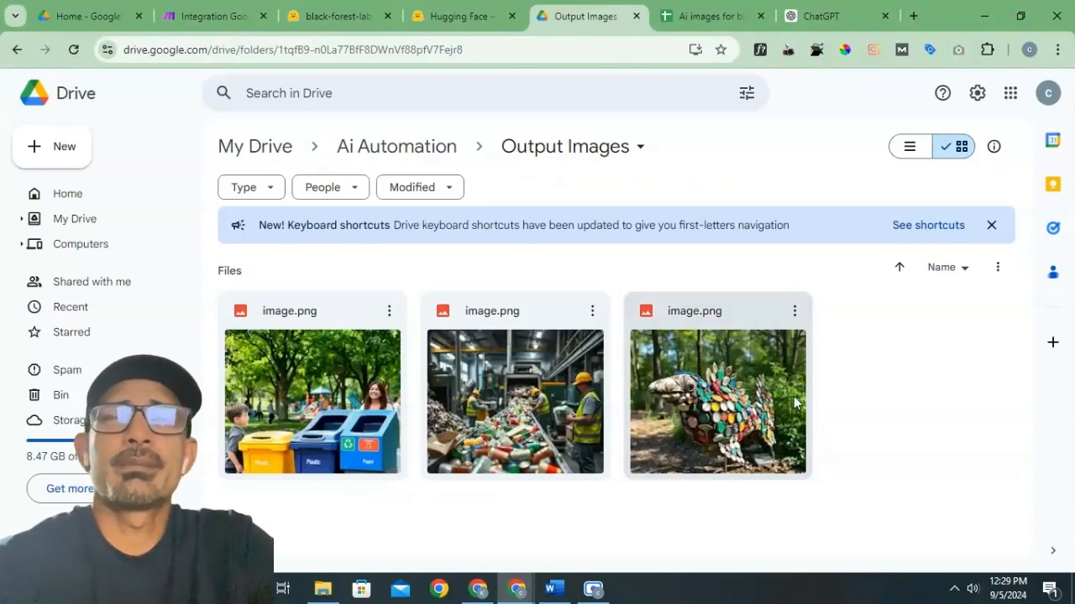